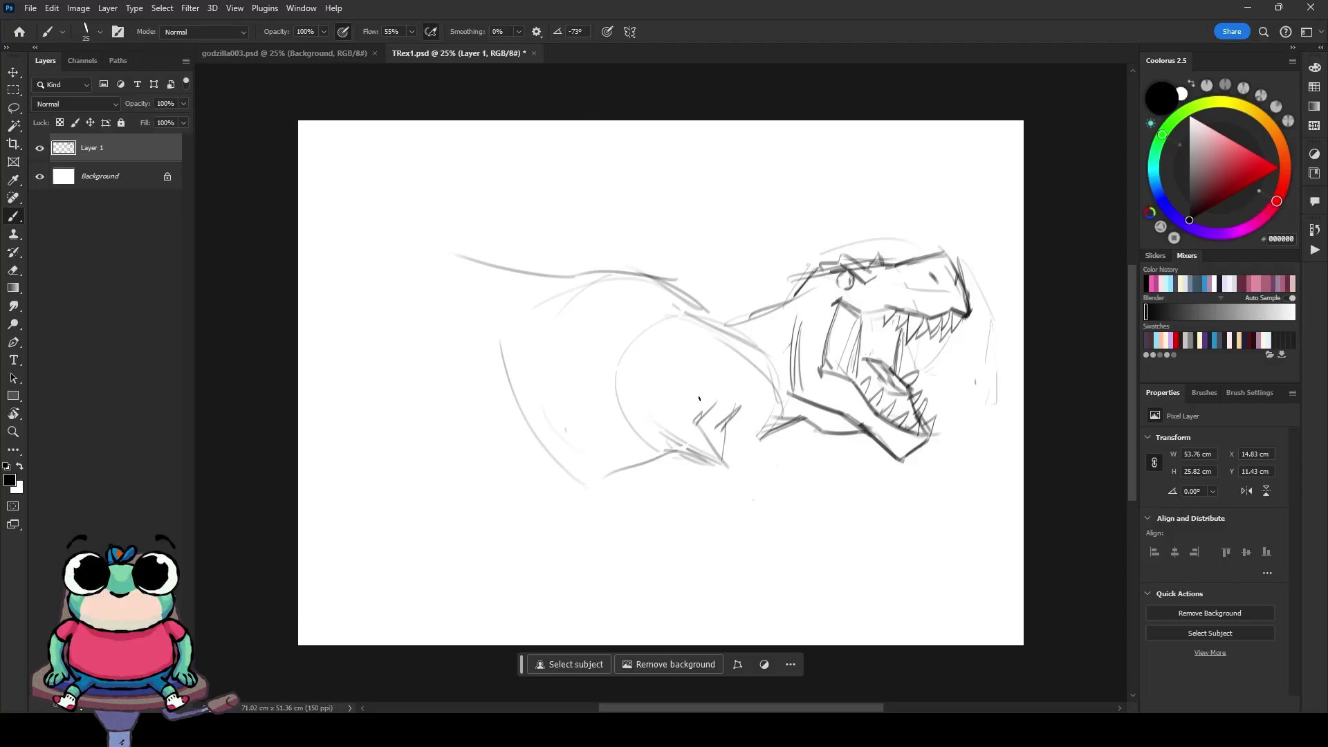
Step: Darken the T-rex's neck, tooth and jaw lines, then sketch its body and neck
drag(764, 443, 788, 342)
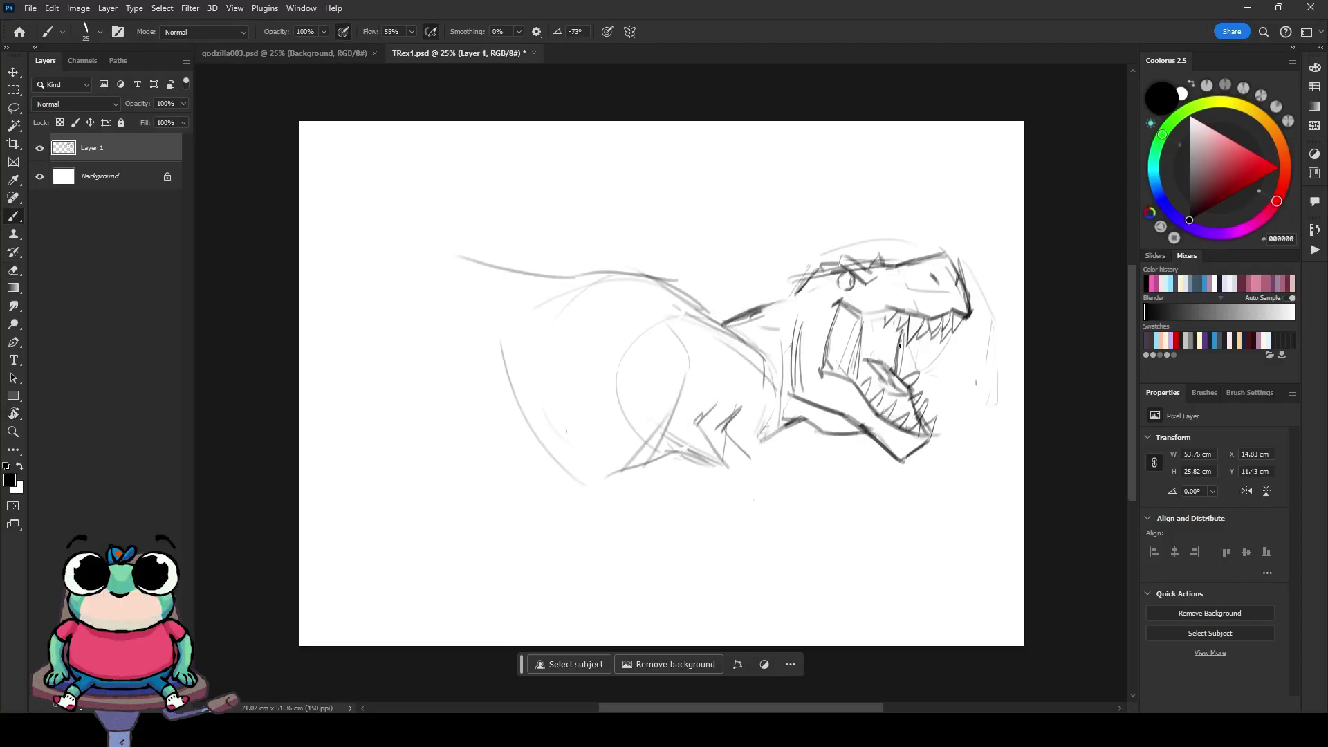
drag(900, 344, 907, 378)
drag(810, 304, 788, 383)
key(h)
drag(819, 332, 733, 497)
drag(650, 325, 633, 519)
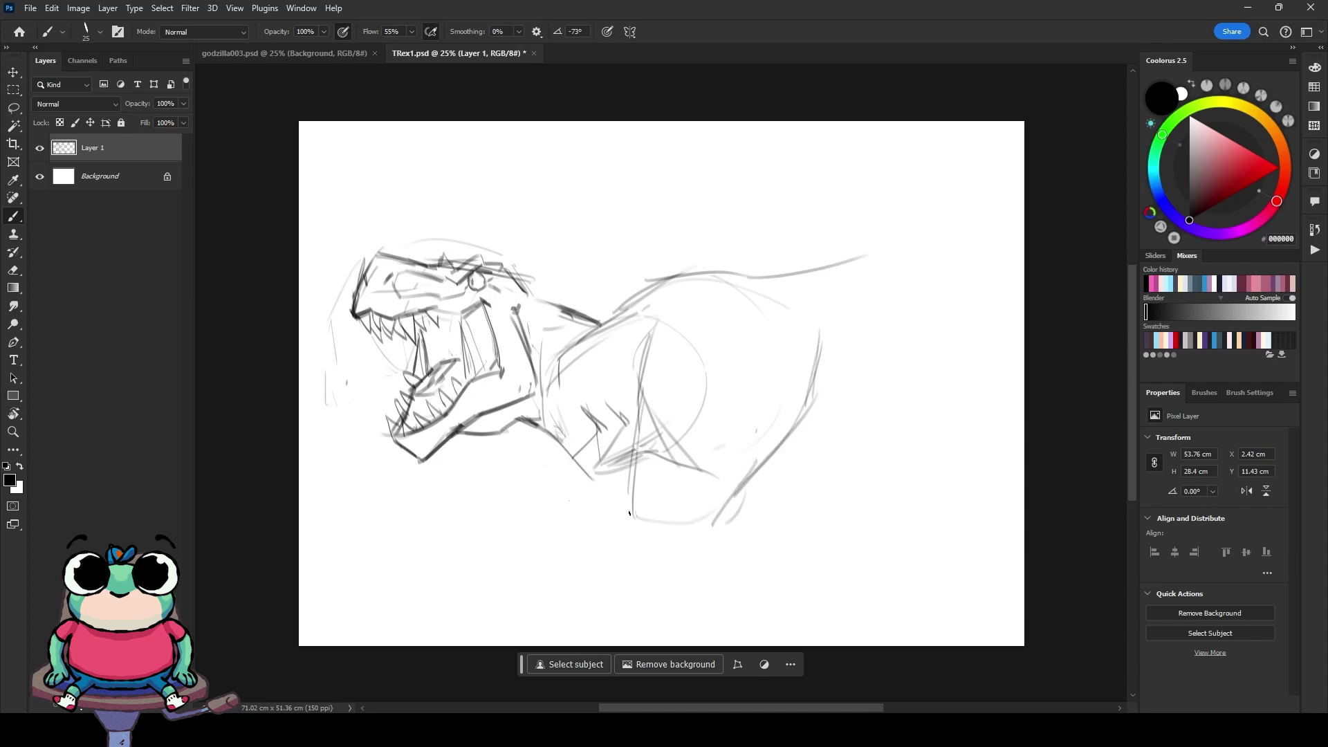
drag(553, 377, 547, 450)
Step: Stretch the T-rex sketch wider to the right and redraw its body, belly and leg lines
key(v)
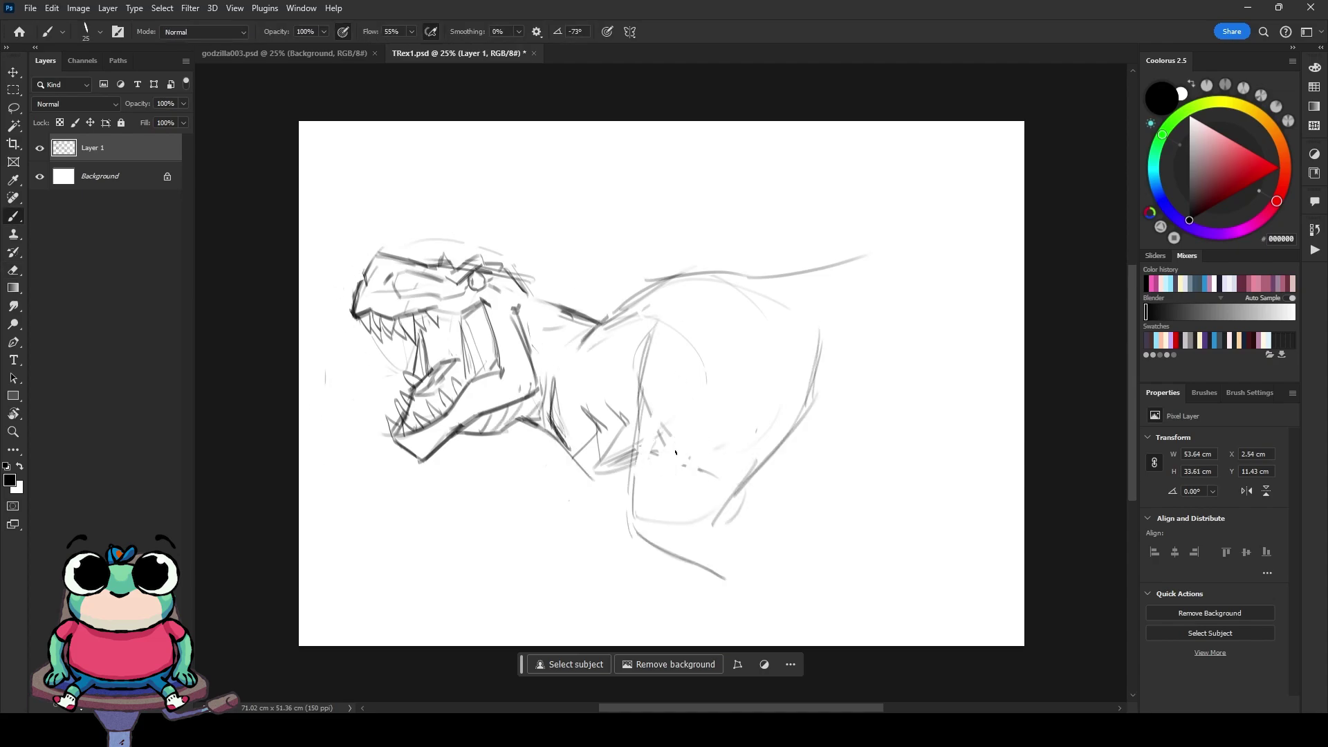
drag(865, 380, 1016, 380)
key(b)
drag(691, 377, 622, 498)
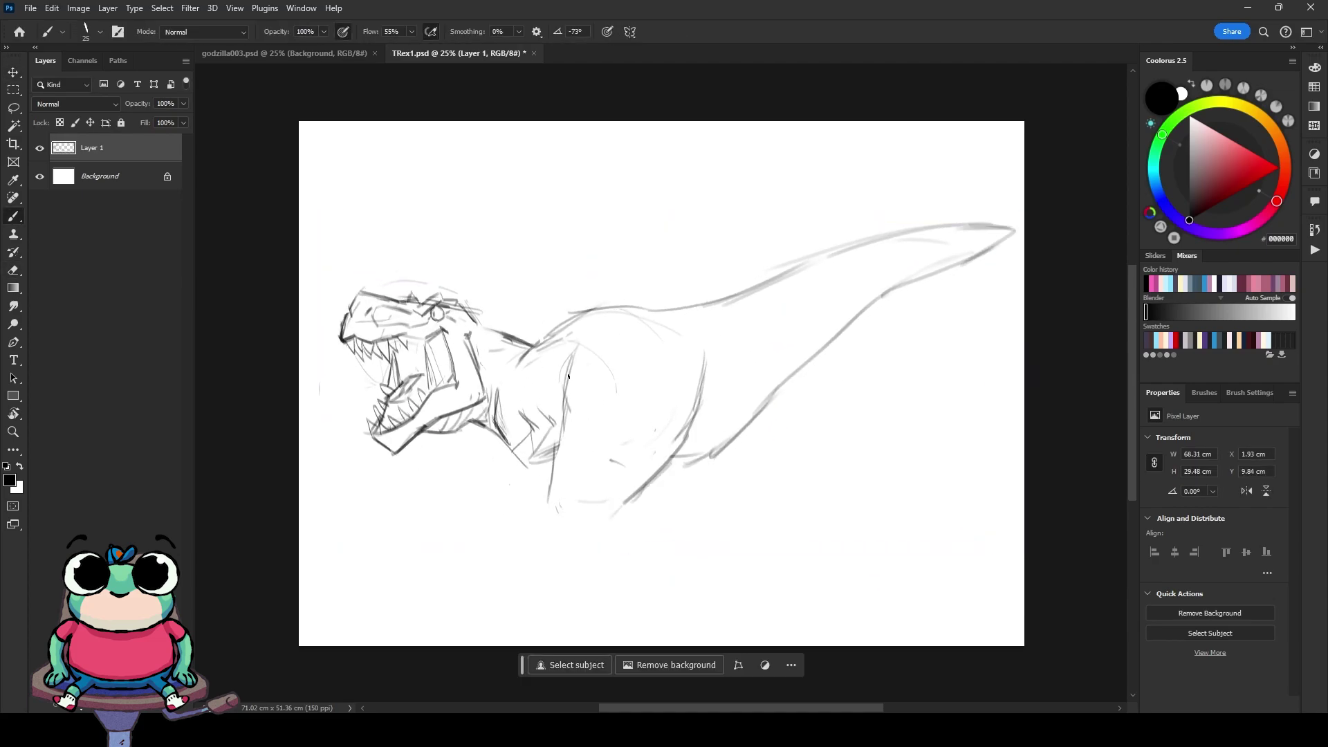
drag(574, 352, 601, 616)
drag(788, 377, 712, 471)
Step: Sketch the T-rex's front leg, small clawed arm, hind legs and thigh lines
drag(577, 352, 546, 498)
drag(529, 409, 522, 460)
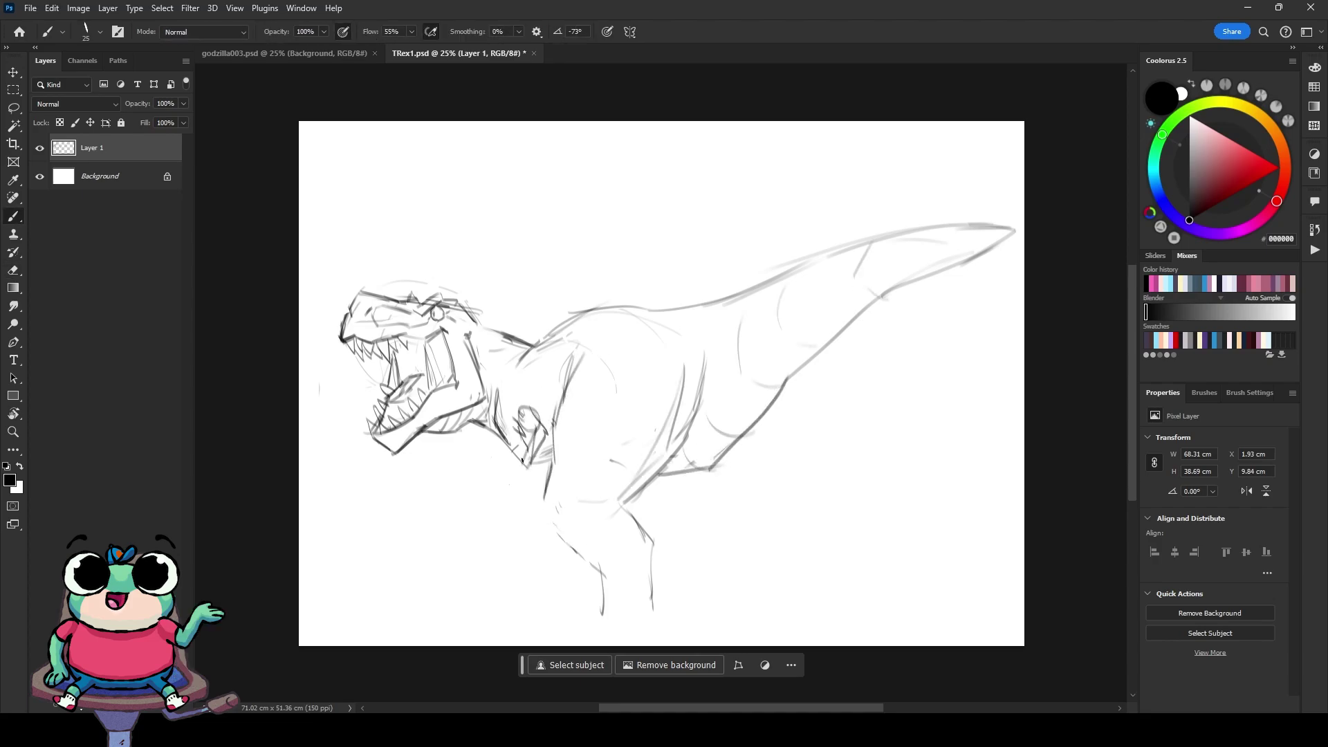
drag(653, 484, 782, 539)
drag(816, 498, 854, 612)
drag(778, 553, 764, 605)
mouse_move(546, 304)
mouse_down()
mouse_move(529, 363)
mouse_move(581, 373)
mouse_up()
drag(750, 442, 823, 509)
Step: Draw the T-rex's feet and ankle lines under the front and hind legs
drag(781, 593, 731, 626)
drag(737, 620, 850, 605)
drag(788, 553, 795, 603)
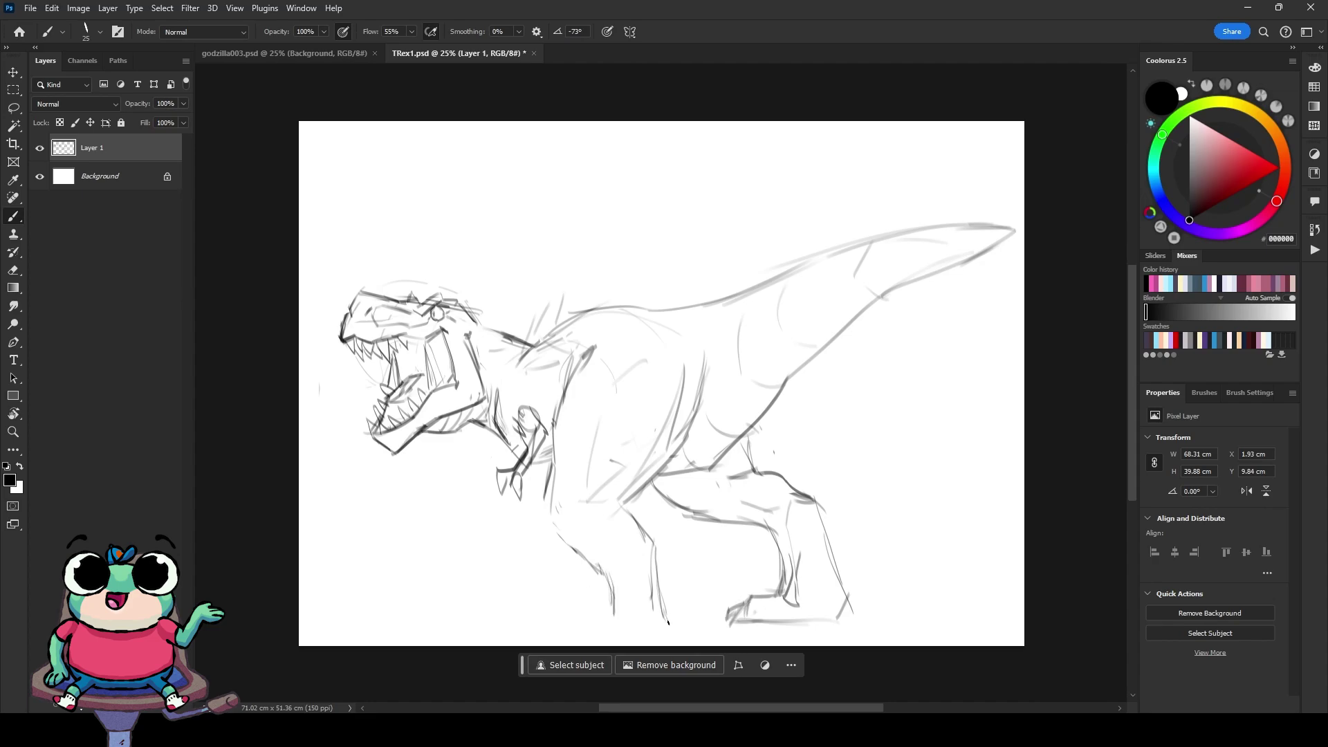
drag(668, 621, 668, 553)
drag(612, 460, 553, 556)
drag(668, 580, 517, 593)
Step: On the mirrored canvas, add detail strokes to the neck, chest, belly, knee, arm and tail
key(ctrl+shift+h)
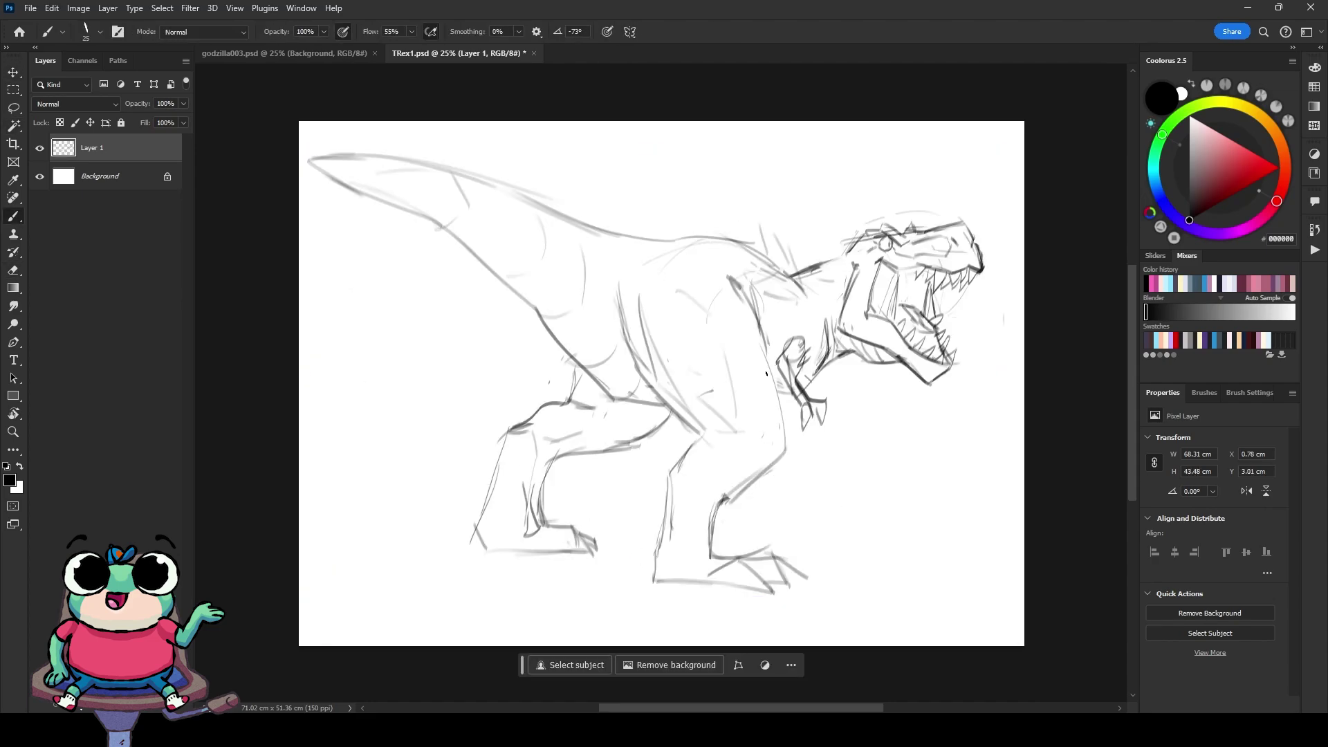
drag(730, 277, 778, 415)
drag(619, 297, 698, 433)
drag(719, 443, 671, 484)
drag(733, 283, 778, 436)
drag(813, 339, 788, 394)
mouse_move(754, 285)
mouse_down()
mouse_move(757, 332)
mouse_move(782, 346)
mouse_up()
drag(307, 164, 446, 238)
mouse_move(505, 519)
mouse_down()
mouse_move(524, 547)
mouse_move(576, 557)
mouse_up()
Step: Touch up the front foot, flip the canvas back and lasso-move the T-rex head into place
key(e)
drag(775, 564, 805, 581)
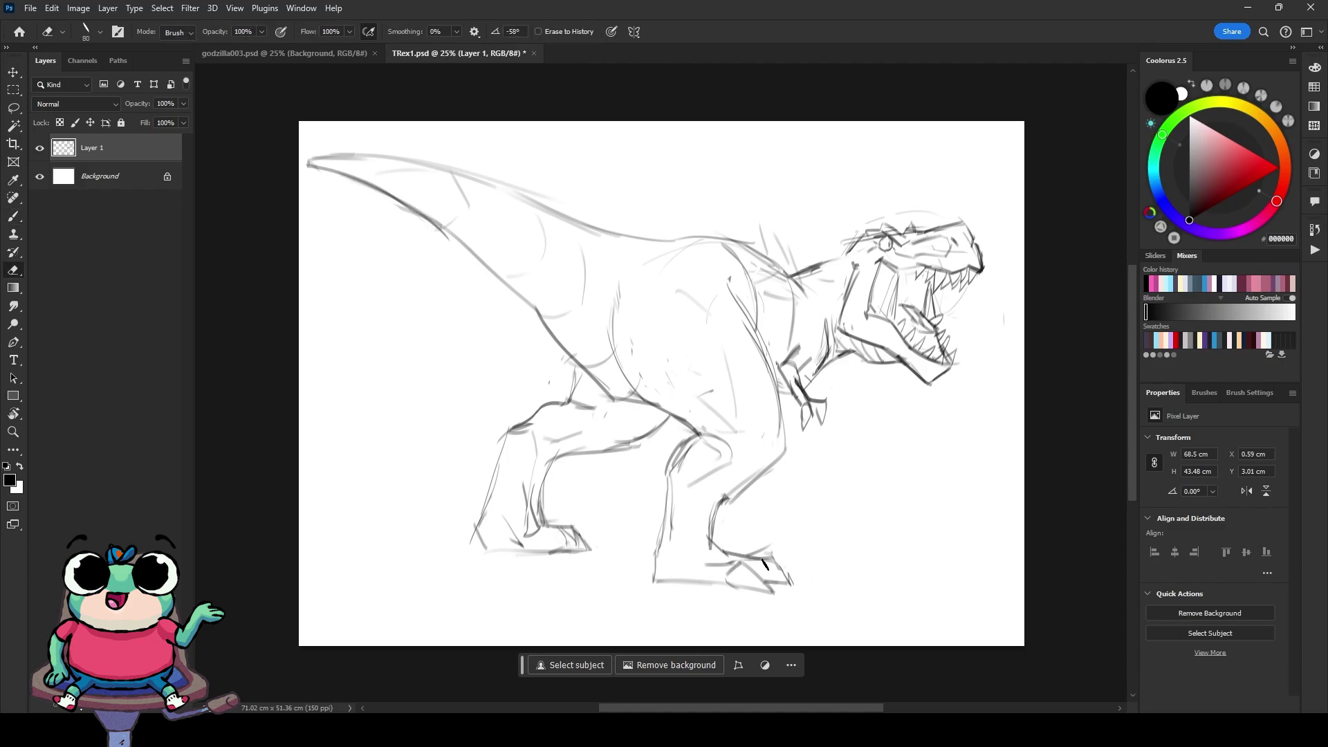
key(ctrl+shift+h)
key(l)
mouse_move(470, 325)
mouse_down()
mouse_move(487, 344)
mouse_move(513, 316)
mouse_up()
key(ctrl+d)
Step: Add Layer 2 and sketch cleaner head and jaw lines with a smaller brush
key(b)
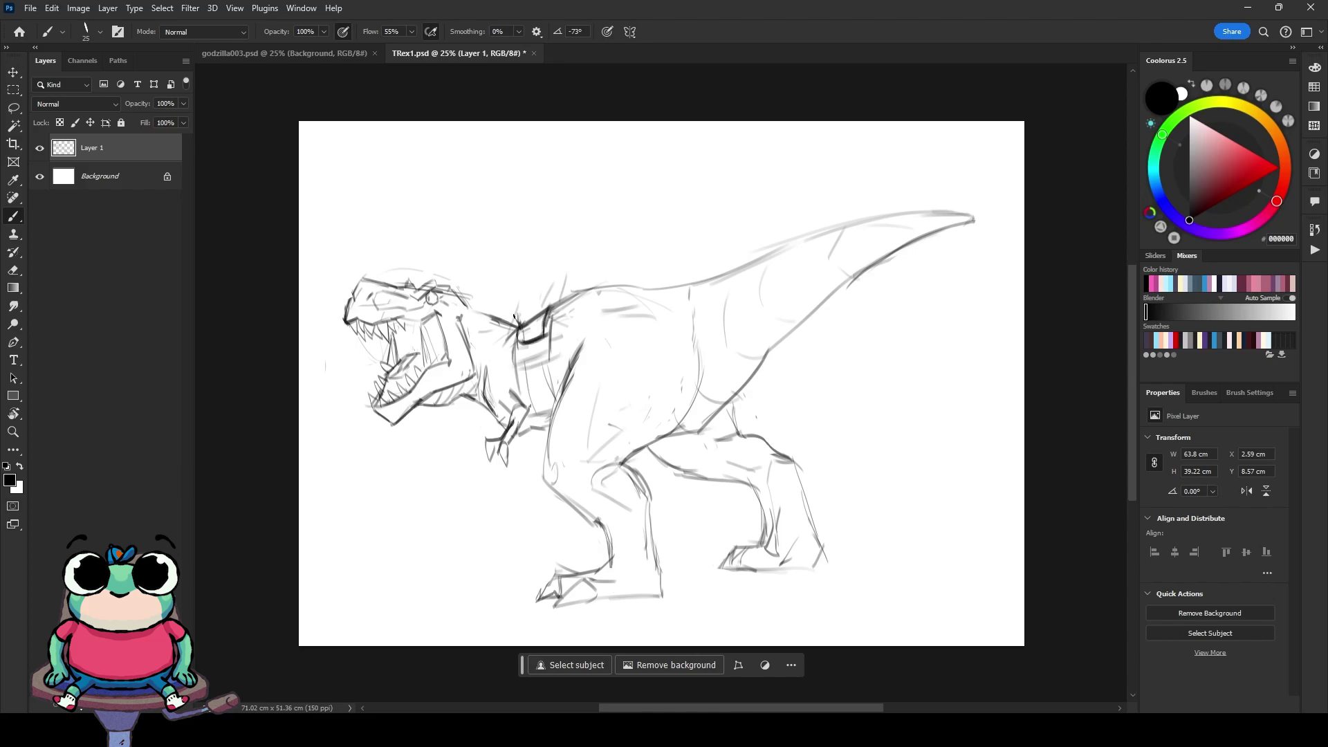
key(bracketleft)
key(ctrl+shift+alt+n)
drag(401, 289, 436, 406)
Step: On Layer 2, draw cleaner neck, chest and belly lines and darken the legs and feet
mouse_move(573, 301)
mouse_down()
mouse_move(562, 360)
mouse_move(588, 397)
mouse_up()
drag(652, 453, 700, 476)
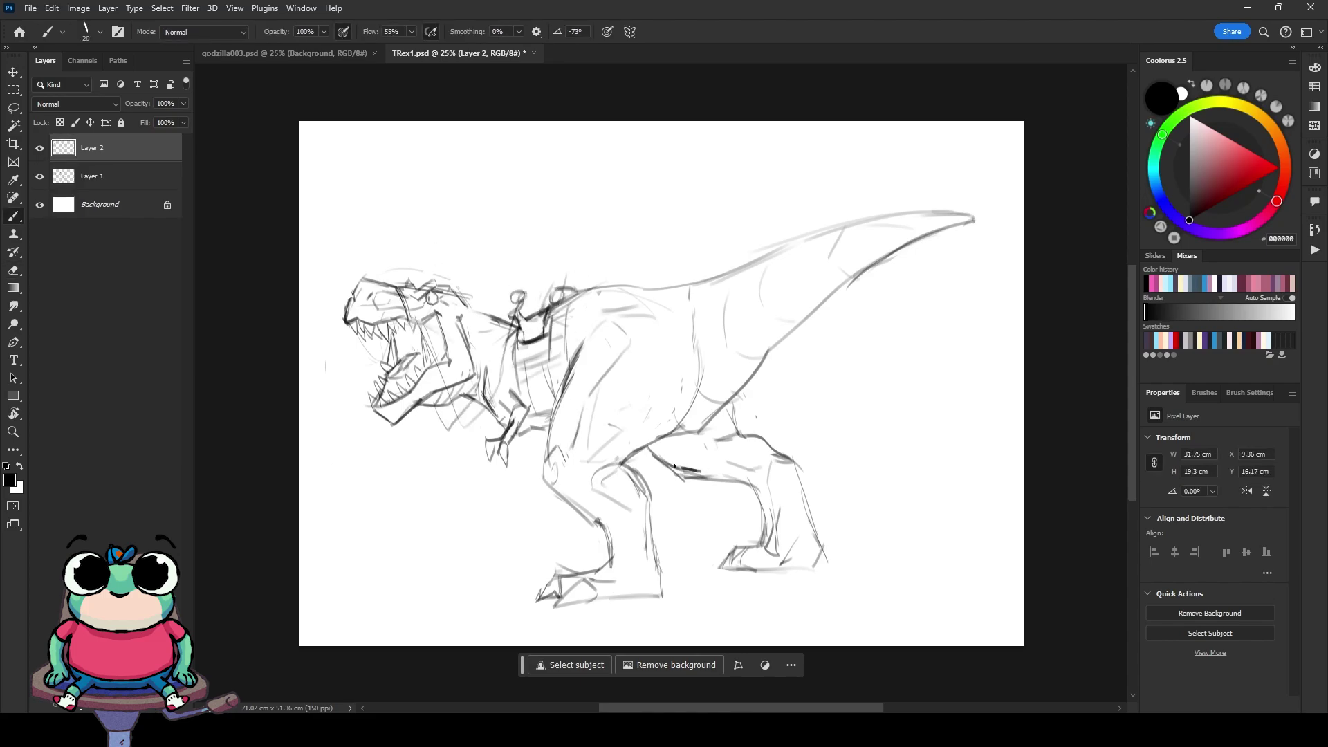
drag(722, 566, 751, 550)
drag(596, 529, 613, 568)
drag(645, 574, 660, 596)
key(e)
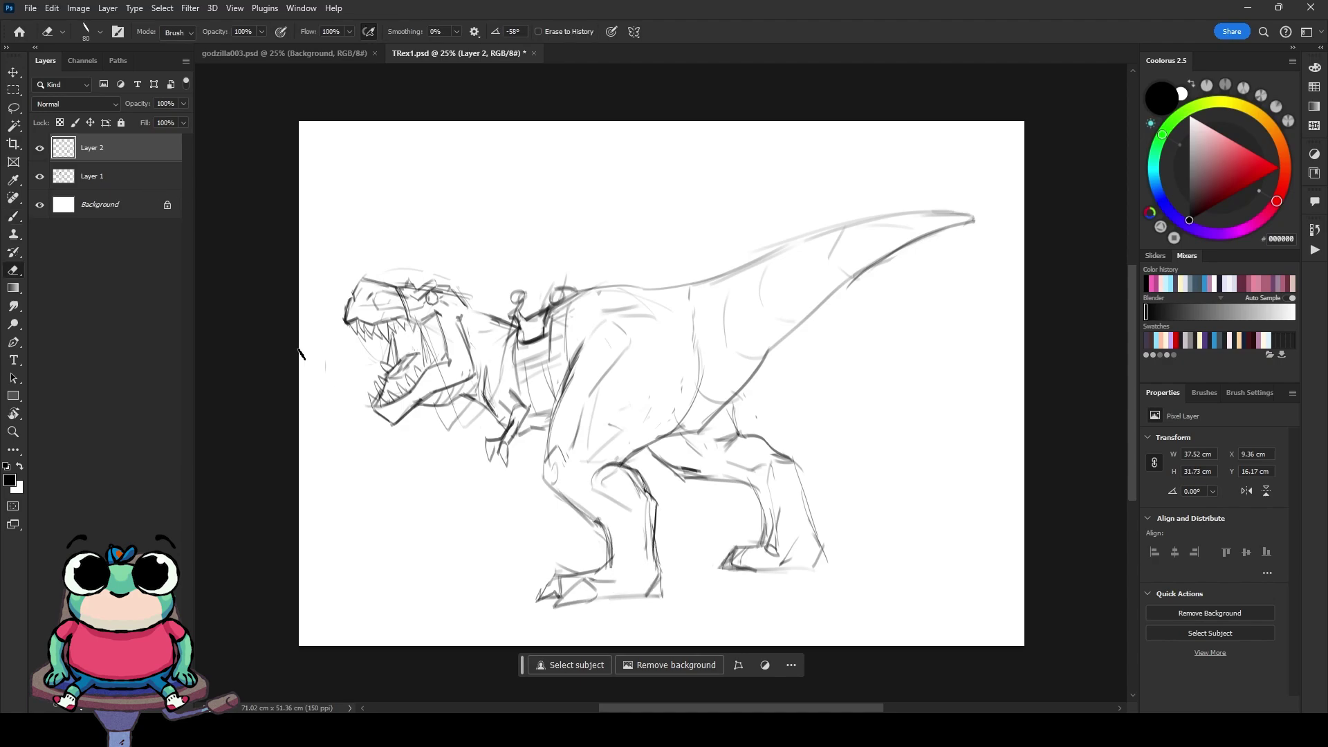
Step: Resample the image to 300 ppi and add a third sketch layer
key(alt+bracketleft)
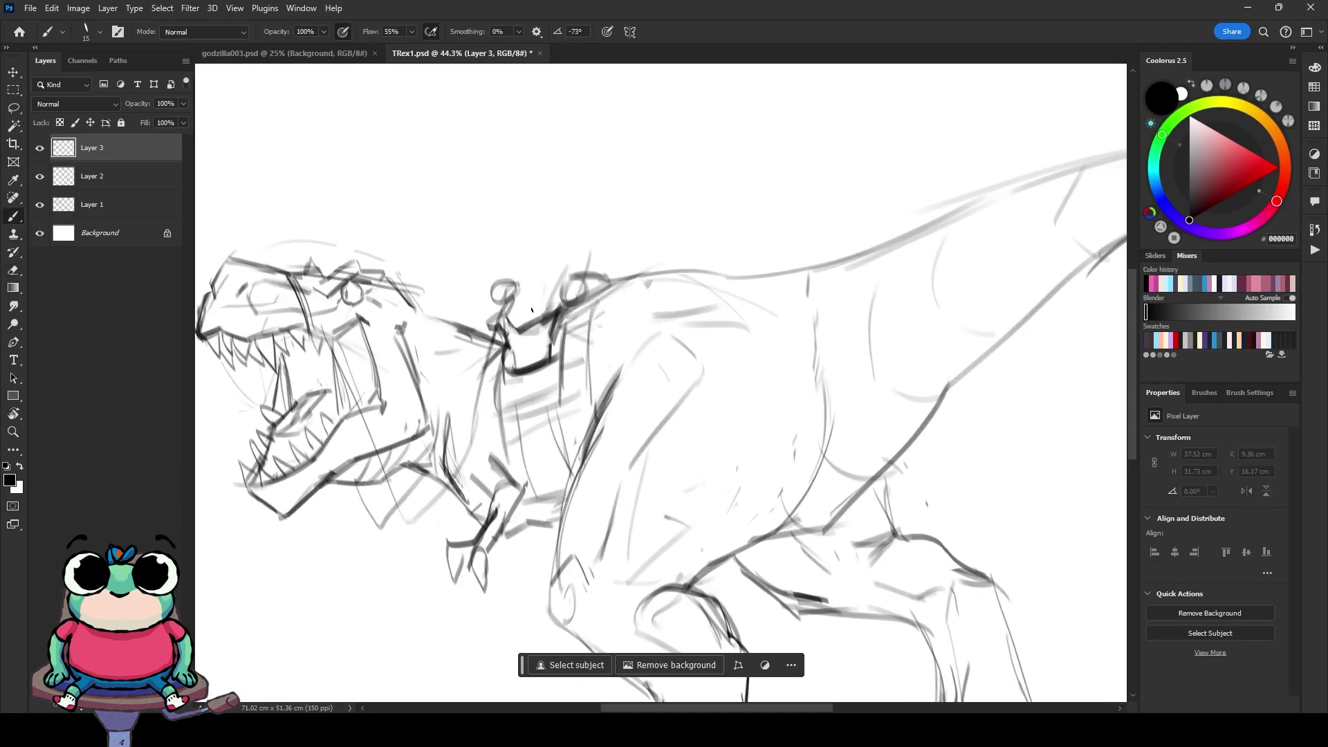
text(300)
key(Return)
key(Return)
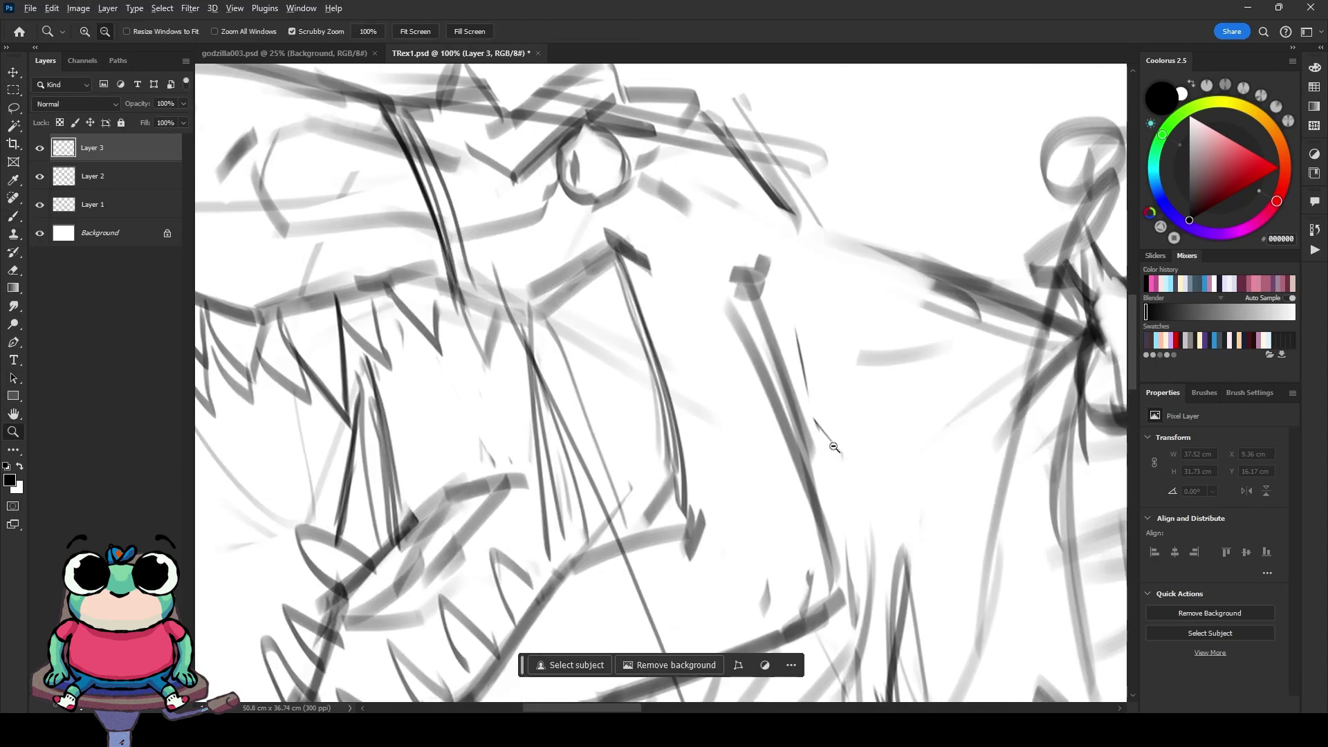
key(alt+bracketleft)
key(e)
key(alt+bracketright)
key(b)
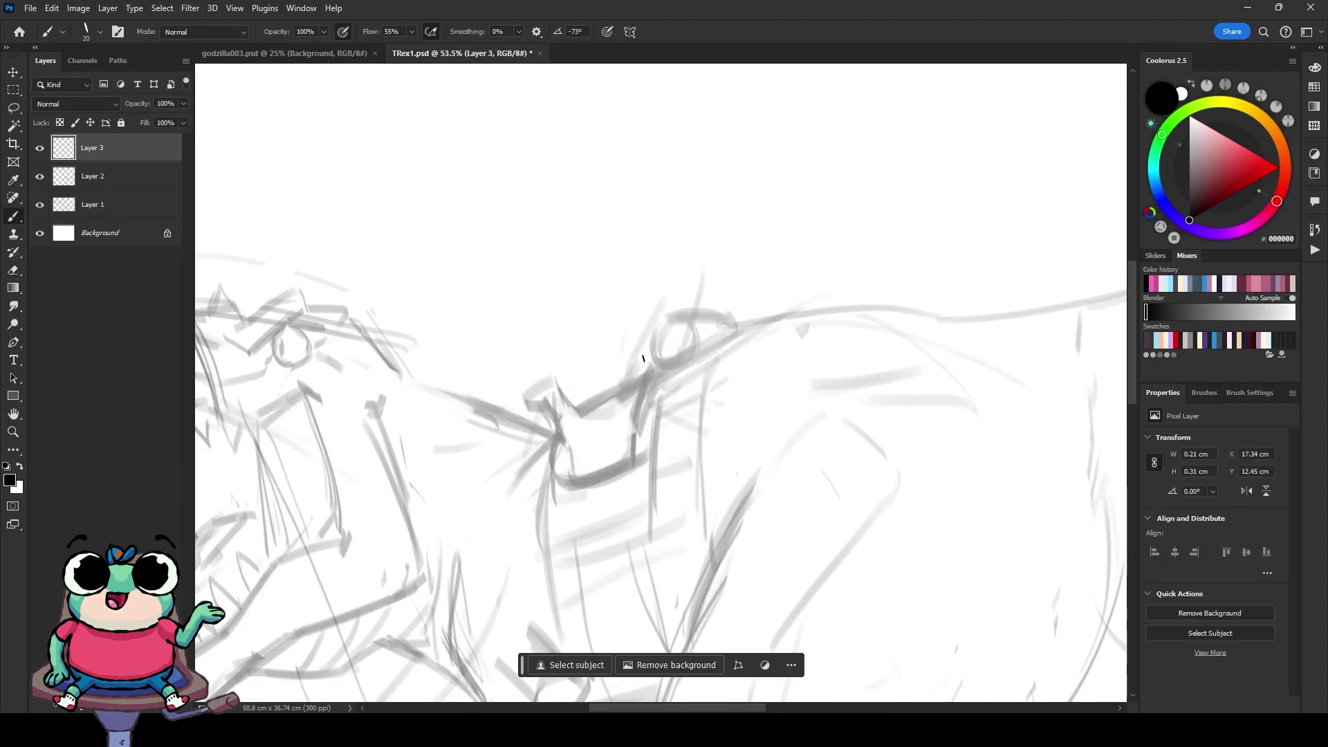
Step: Sketch a rider on the T-rex's back, erasing and redrawing its head and torso larger
drag(654, 374, 578, 450)
drag(581, 284, 591, 387)
drag(595, 242, 601, 283)
mouse_move(543, 373)
mouse_down()
mouse_move(595, 276)
mouse_move(567, 367)
mouse_up()
key(e)
key(b)
drag(636, 249, 650, 360)
mouse_move(560, 276)
mouse_down()
mouse_move(639, 340)
mouse_move(556, 349)
mouse_up()
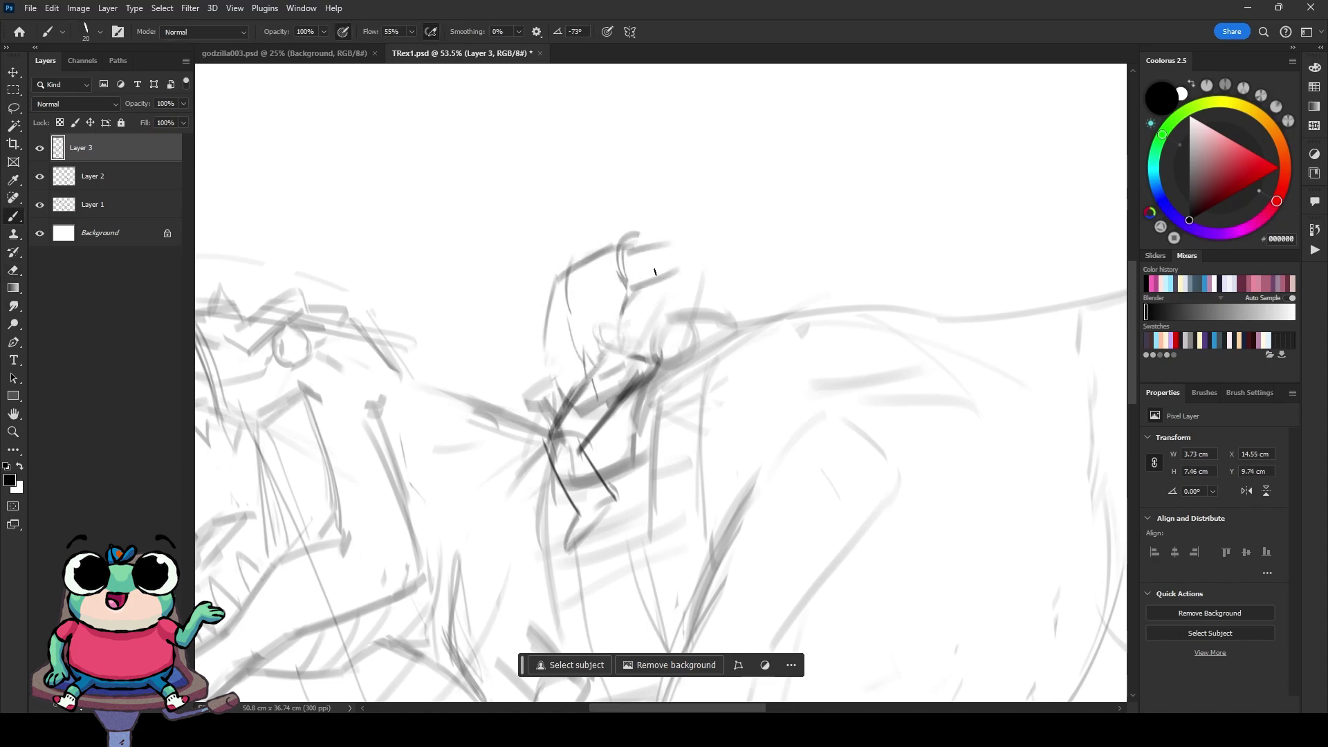
Step: Move the rider's head higher and draw its shoulder, torso and arm lines
key(e)
drag(622, 235, 667, 252)
key(b)
mouse_move(574, 166)
mouse_down()
mouse_move(554, 249)
mouse_move(654, 277)
mouse_move(664, 325)
mouse_up()
mouse_move(657, 321)
mouse_down()
mouse_move(515, 350)
mouse_move(525, 367)
mouse_up()
Step: Add the rider's arms and hands, a face with eyebrows, and bent legs with feet
drag(554, 277, 512, 346)
drag(574, 159, 553, 249)
drag(577, 186, 591, 187)
mouse_move(592, 339)
mouse_down()
mouse_move(593, 325)
mouse_move(591, 439)
mouse_move(616, 515)
mouse_up()
drag(616, 518, 564, 553)
Step: Erase the rider sketch from the T-rex's back
scroll(524, 427, down, 5)
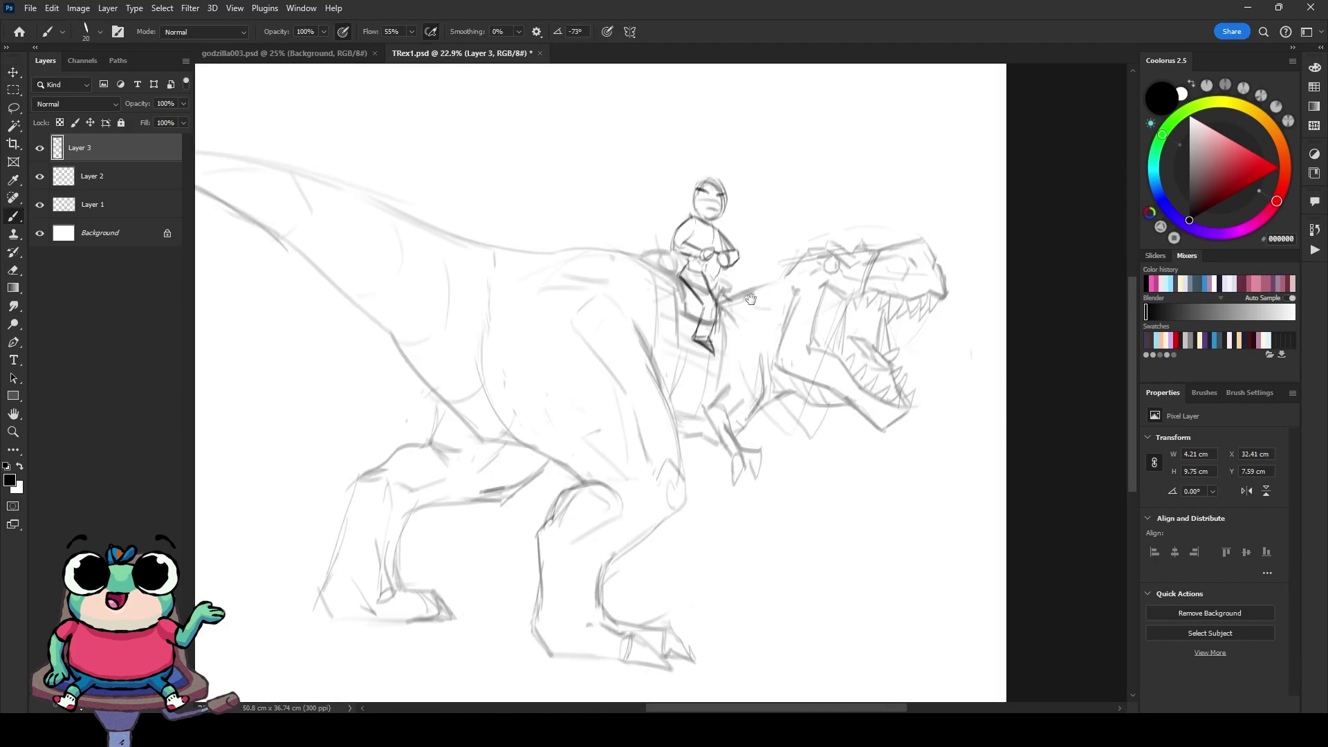
key(e)
mouse_move(698, 208)
mouse_down()
mouse_move(680, 325)
mouse_move(631, 211)
mouse_up()
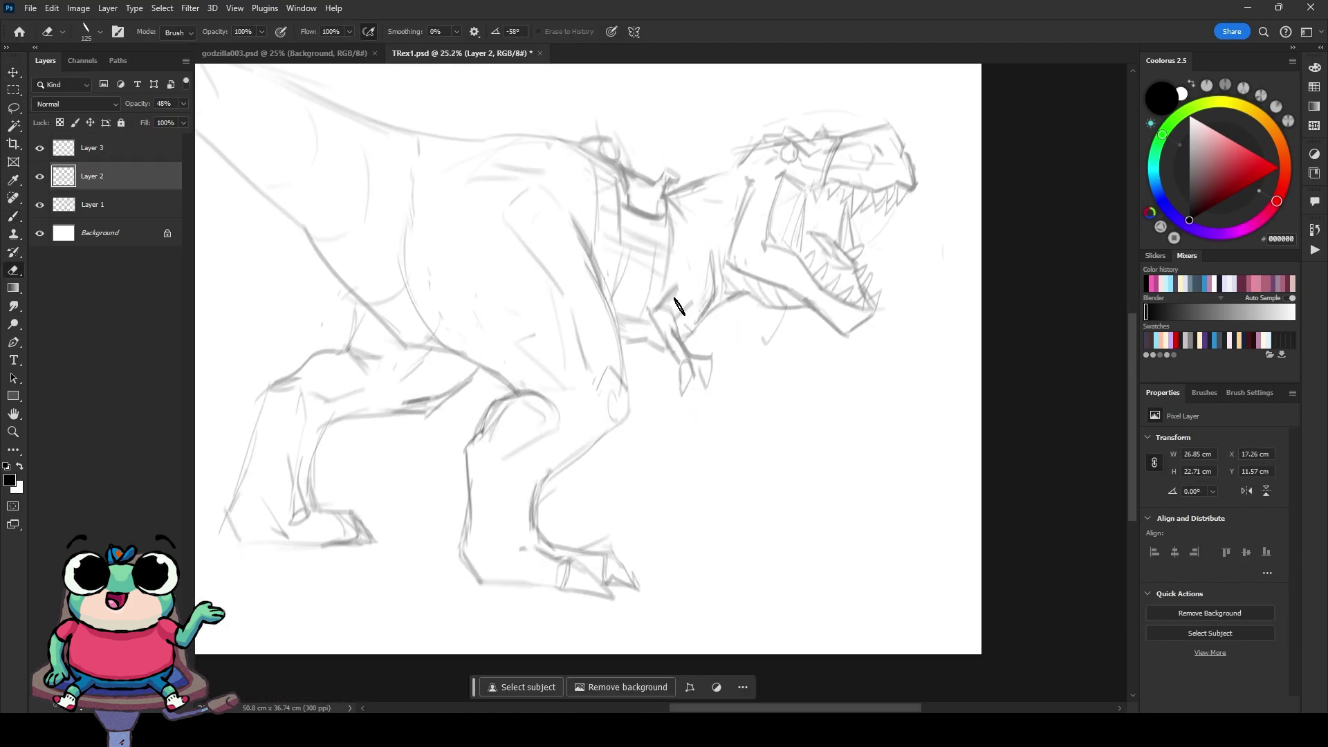
Step: Sketch a standing figure's legs, shoes, torso and head beside the T-rex's feet
key(b)
drag(751, 575, 793, 564)
drag(770, 484, 766, 564)
drag(794, 484, 819, 564)
drag(833, 477, 857, 569)
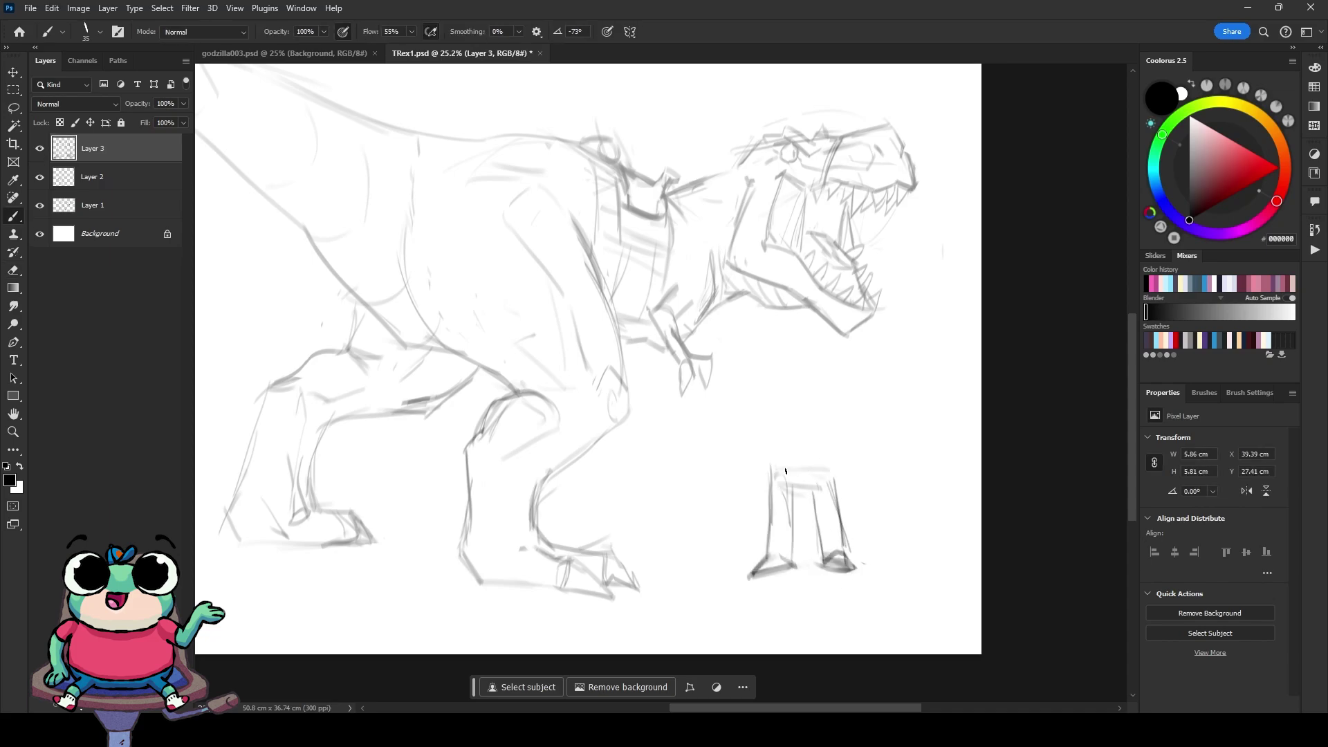
drag(774, 471, 809, 469)
mouse_move(781, 391)
mouse_down()
mouse_move(816, 387)
mouse_move(769, 469)
mouse_up()
drag(835, 398, 843, 460)
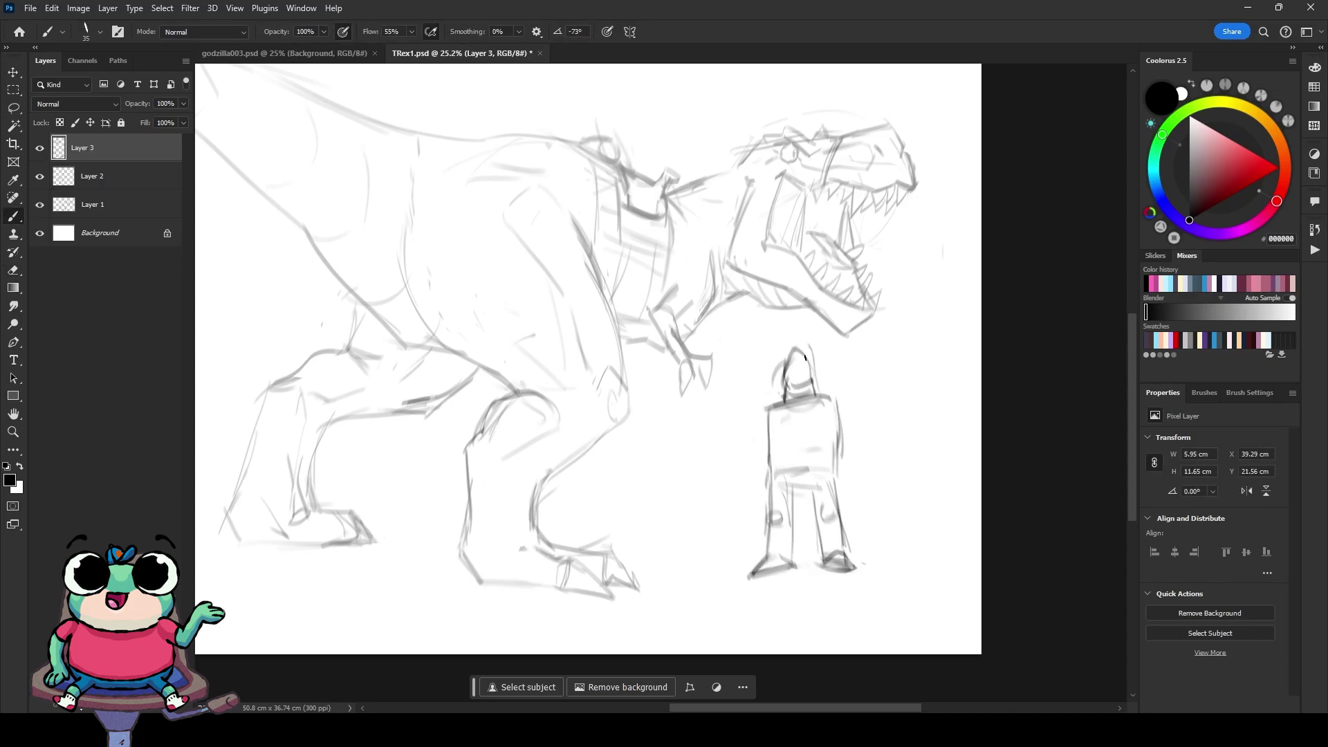
Step: Give the figure a raised arm holding a staff and a second arm, then scale it down
drag(834, 400, 900, 417)
drag(899, 333, 906, 574)
mouse_move(768, 408)
mouse_down()
mouse_move(738, 481)
mouse_move(750, 517)
mouse_up()
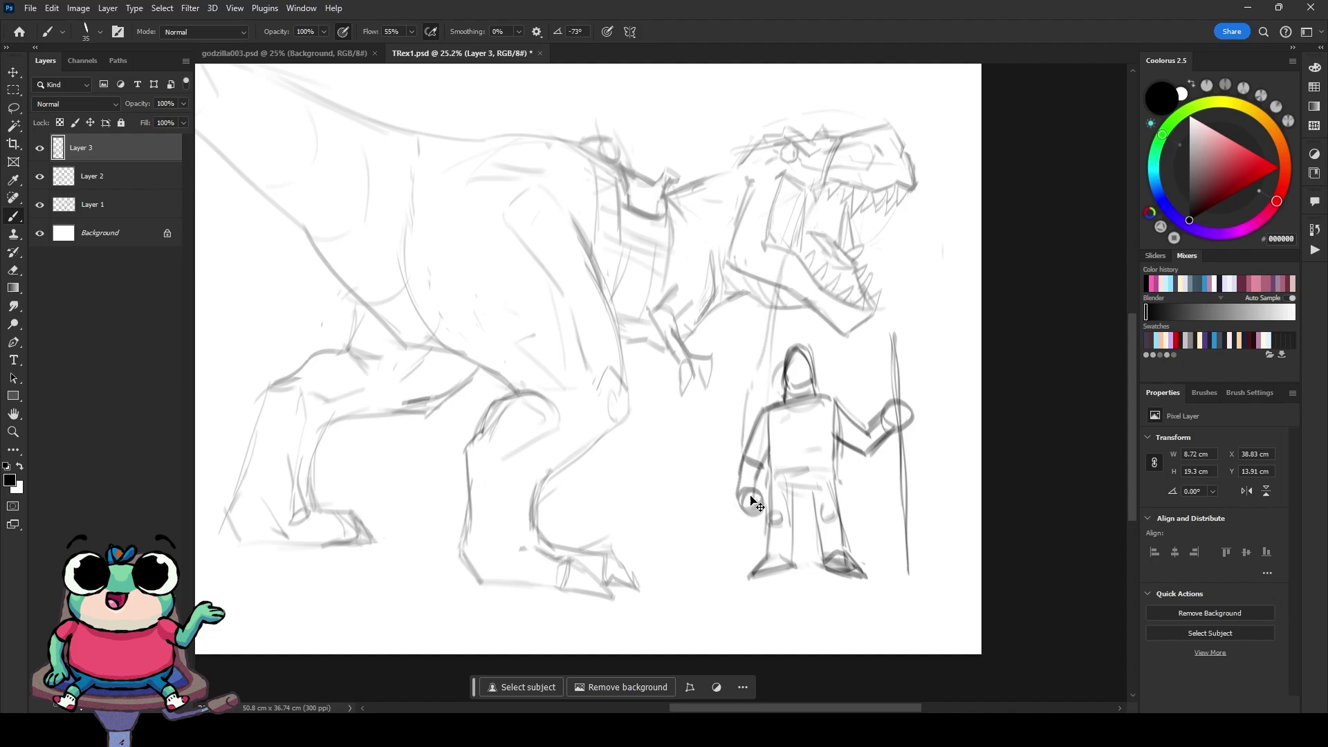
key(ctrl+t)
drag(825, 331, 824, 357)
key(Return)
Step: Check the composition, remove the figure's head sketch and add Layer 4 above it
key(v)
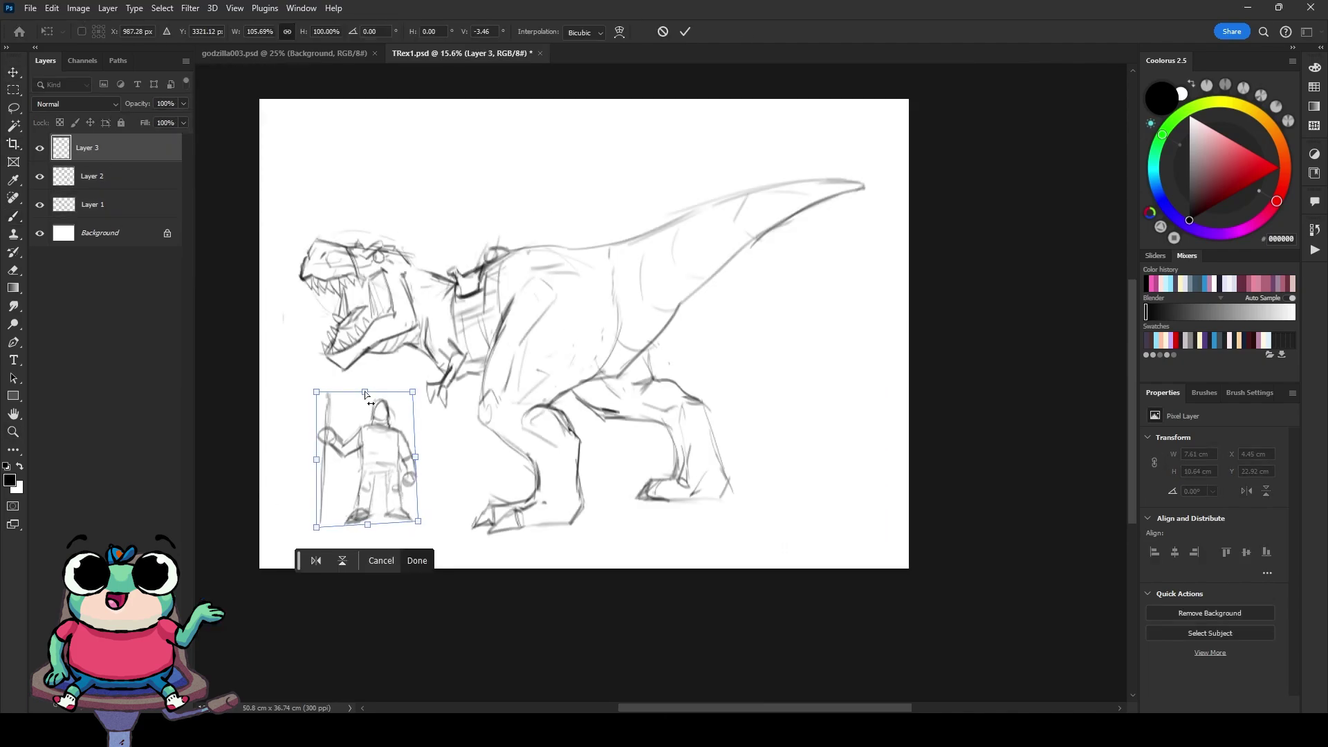
scroll(386, 435, up, 3)
key(b)
mouse_move(484, 304)
mouse_down()
mouse_move(529, 360)
mouse_move(532, 346)
mouse_up()
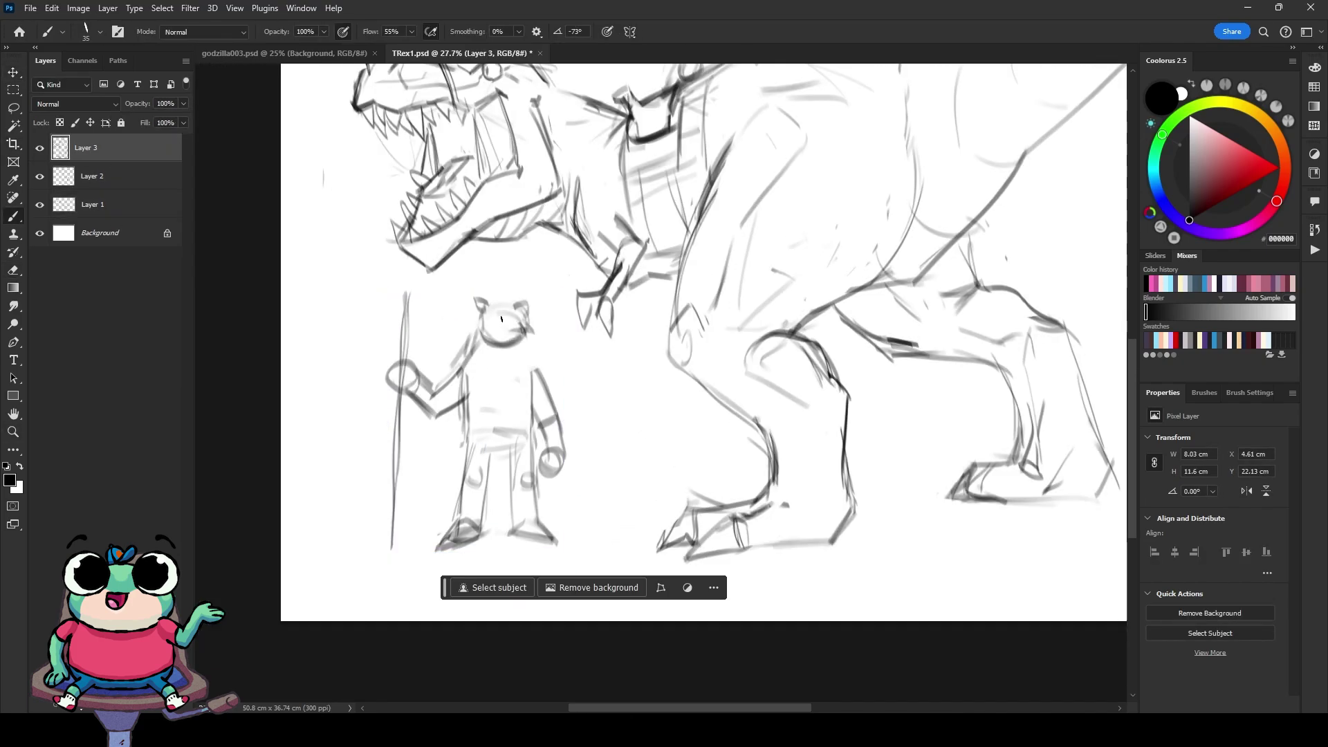
key(ctrl+z)
key(e)
key(ctrl+shift+alt+n)
Step: On Layer 4, redraw the figure with a bear head, shoulders and arms reaching toward the staff
key(b)
drag(450, 364, 533, 360)
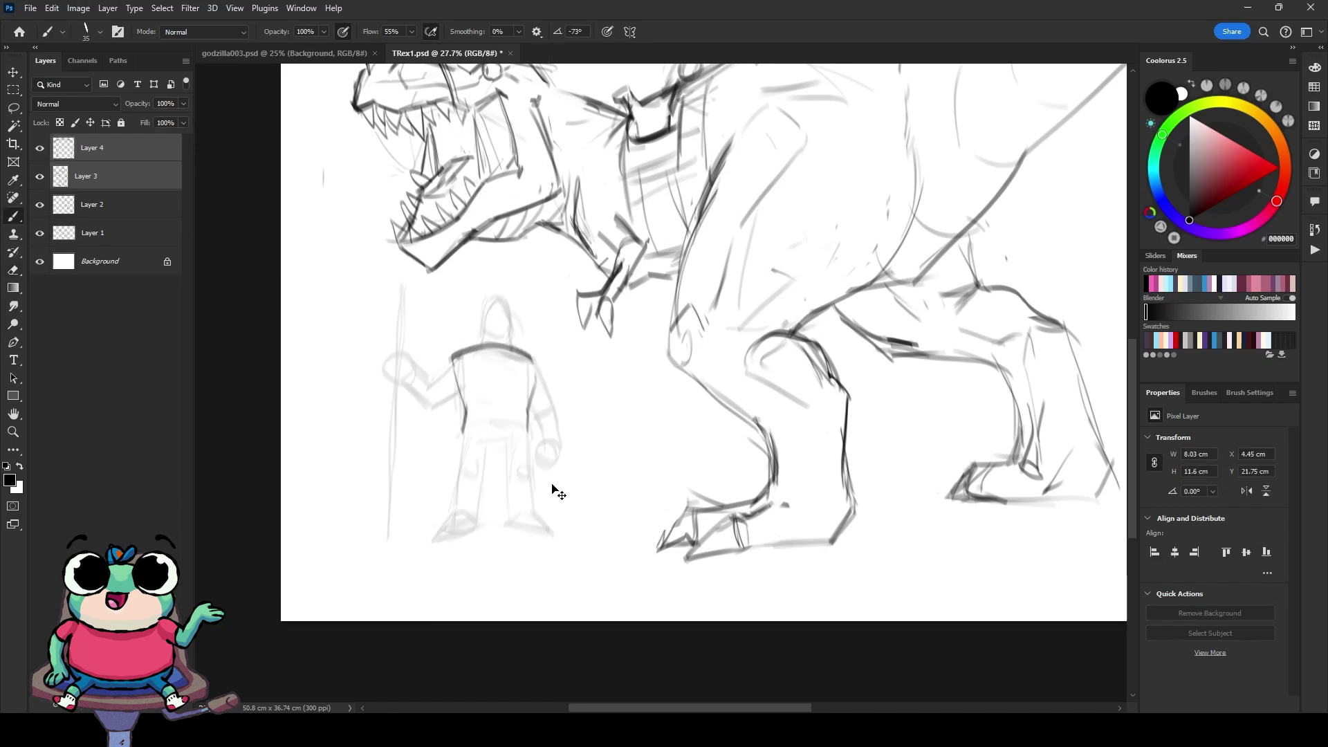
mouse_move(449, 305)
mouse_down()
mouse_move(425, 349)
mouse_move(470, 318)
mouse_up()
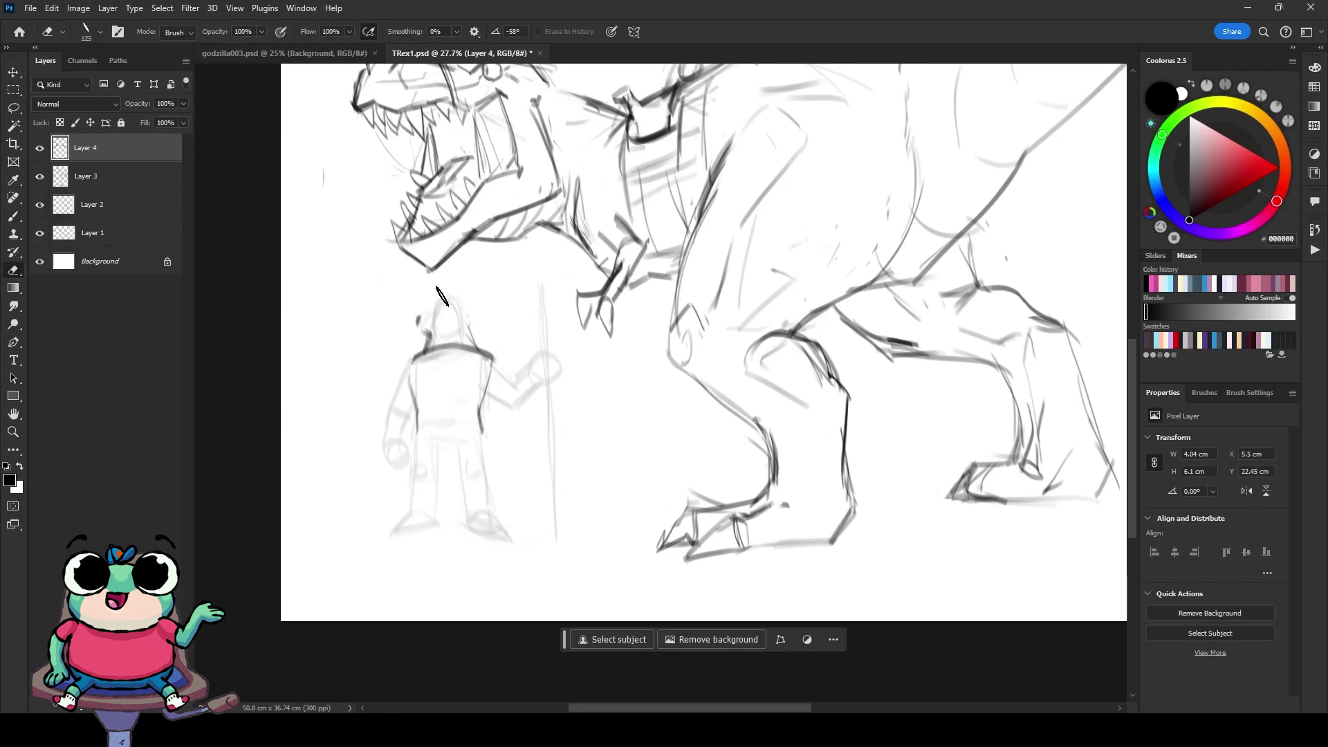
key(e)
key(b)
mouse_move(400, 363)
mouse_down()
mouse_move(393, 472)
mouse_move(405, 463)
mouse_up()
drag(493, 352, 540, 354)
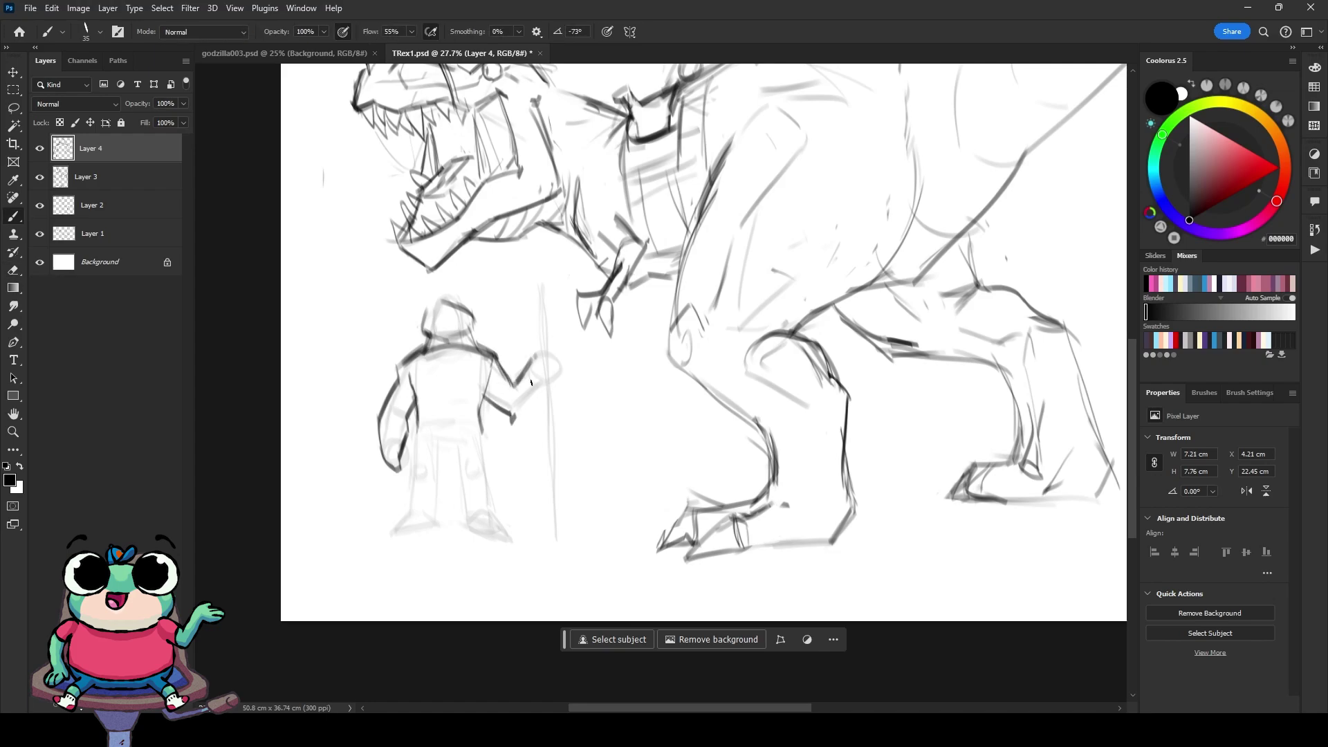
mouse_move(482, 401)
mouse_down()
mouse_move(542, 385)
mouse_move(546, 359)
mouse_up()
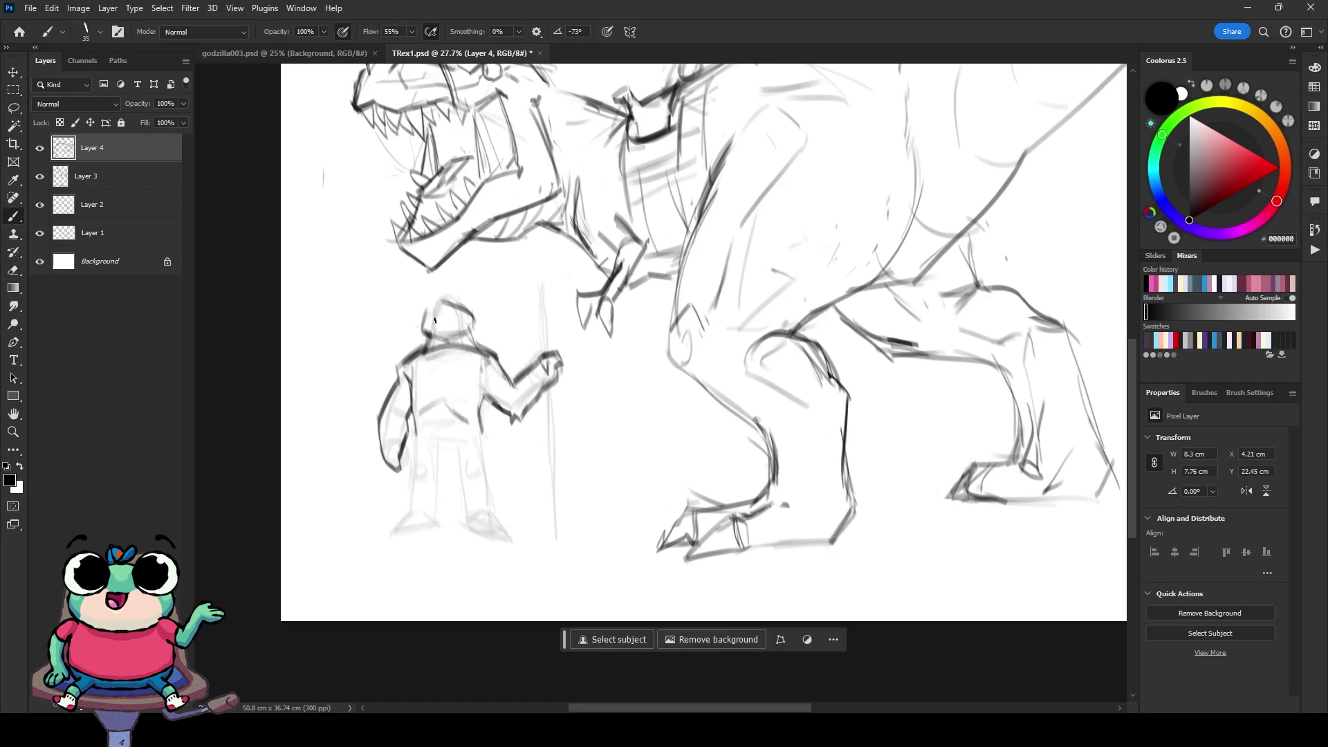
Step: Sketch the bear's waist, legs and feet, then enlarge the bear figure slightly
drag(412, 423, 482, 436)
drag(415, 429, 413, 488)
drag(443, 453, 436, 495)
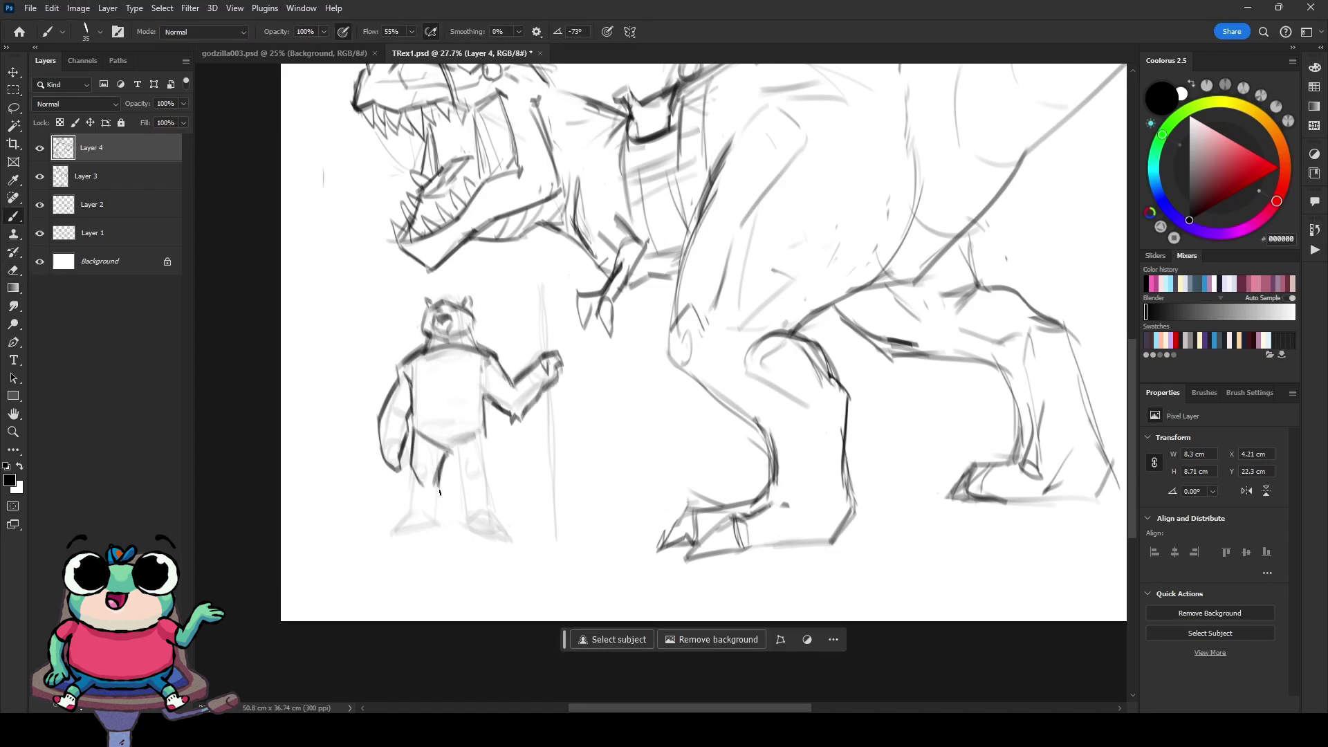
drag(484, 425, 490, 487)
mouse_move(456, 453)
mouse_down()
mouse_move(462, 491)
mouse_move(493, 501)
mouse_up()
key(ctrl+t)
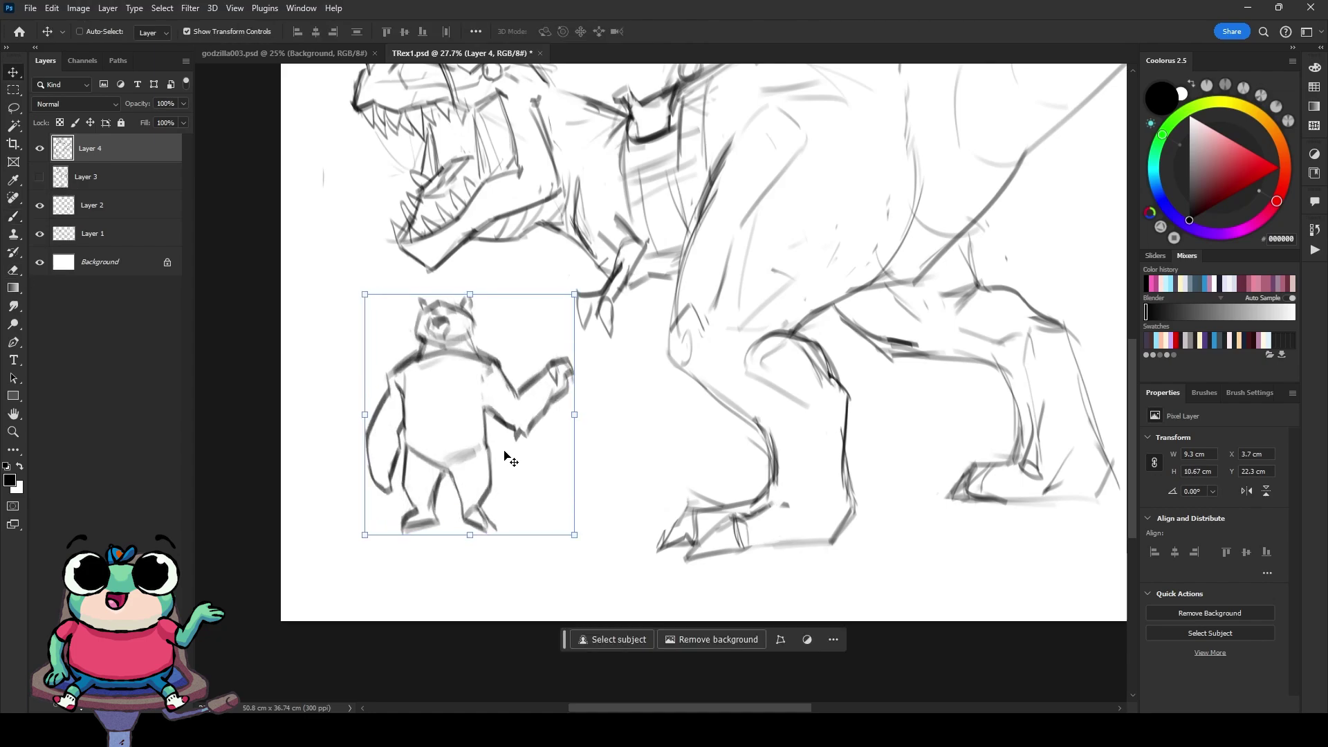
drag(364, 532, 354, 546)
key(Return)
Step: Reshape the bear's arm, fit the image on screen and move the bear further left
key(ctrl+t)
drag(525, 414, 529, 429)
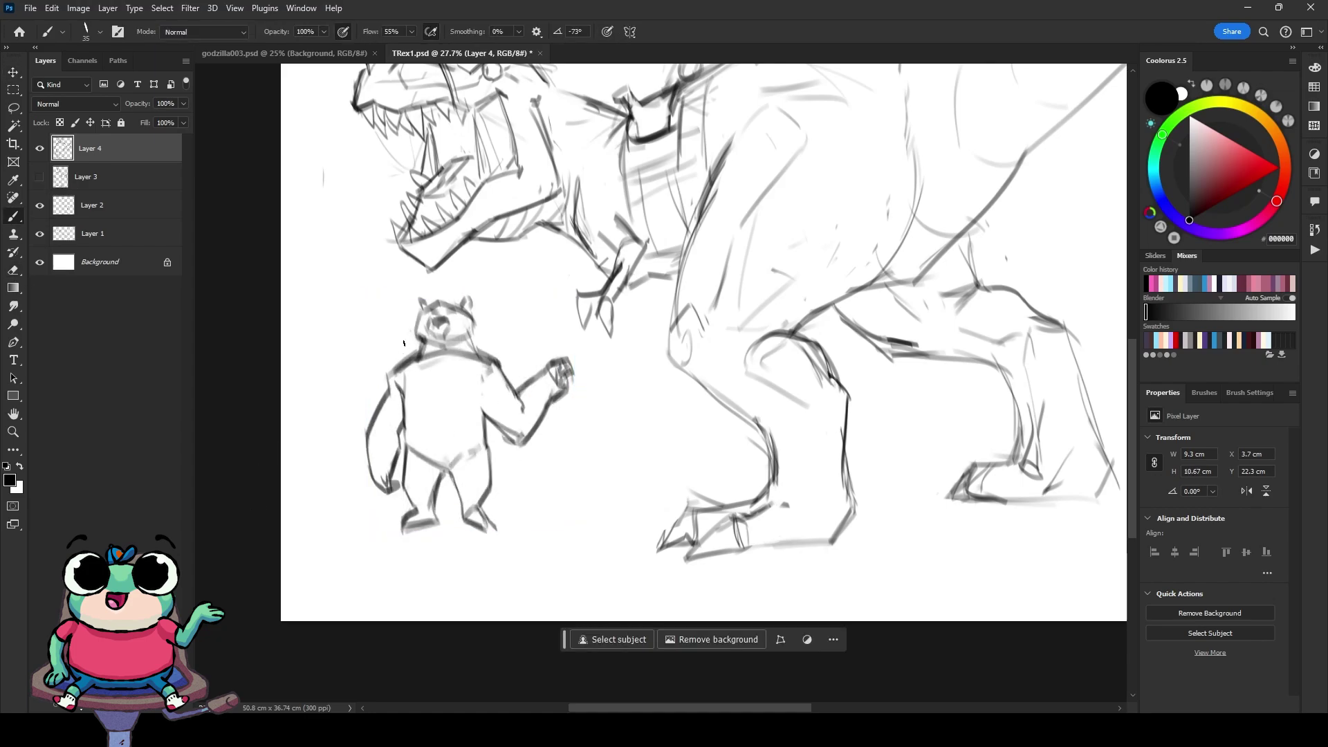
key(Return)
key(e)
key(ctrl+0)
key(v)
drag(437, 480, 388, 481)
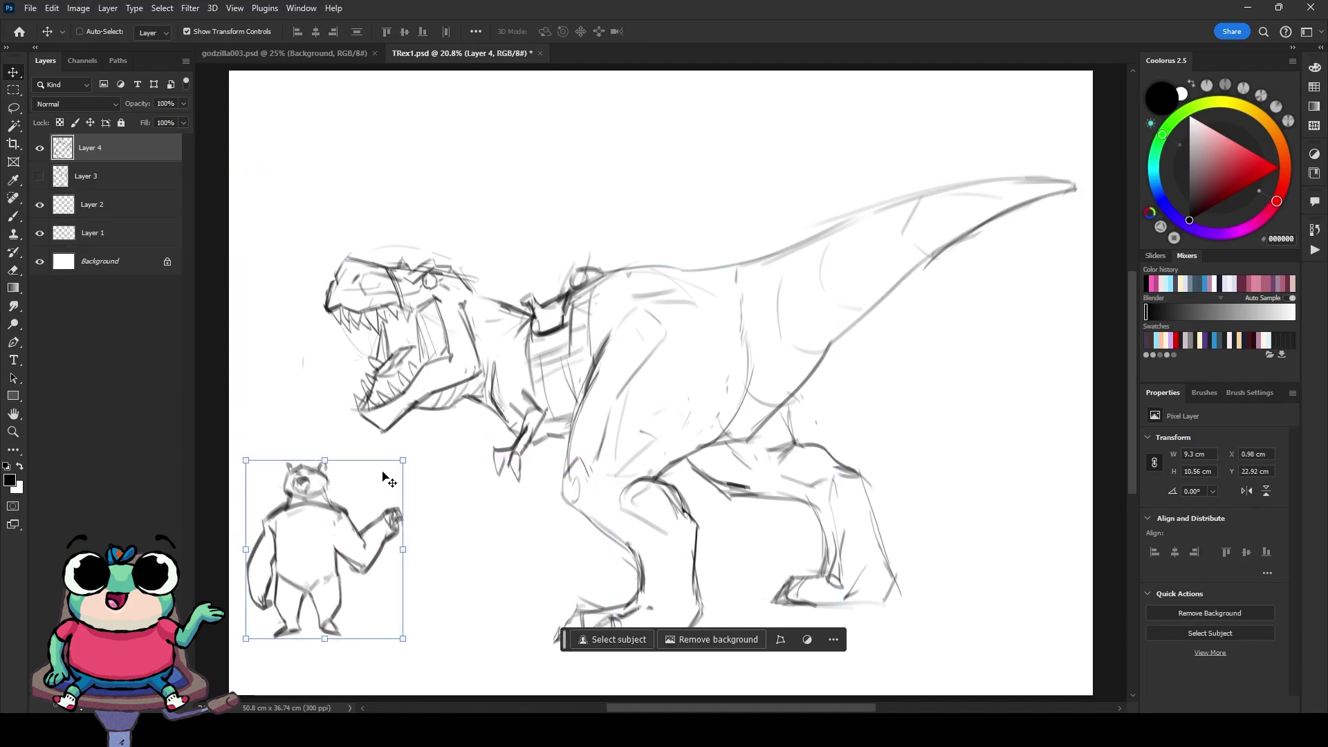
Step: On a new layer, draw the leash line from the T-rex's head down to the bear's hand
scroll(387, 480, up, 1)
key(b)
drag(520, 435, 512, 532)
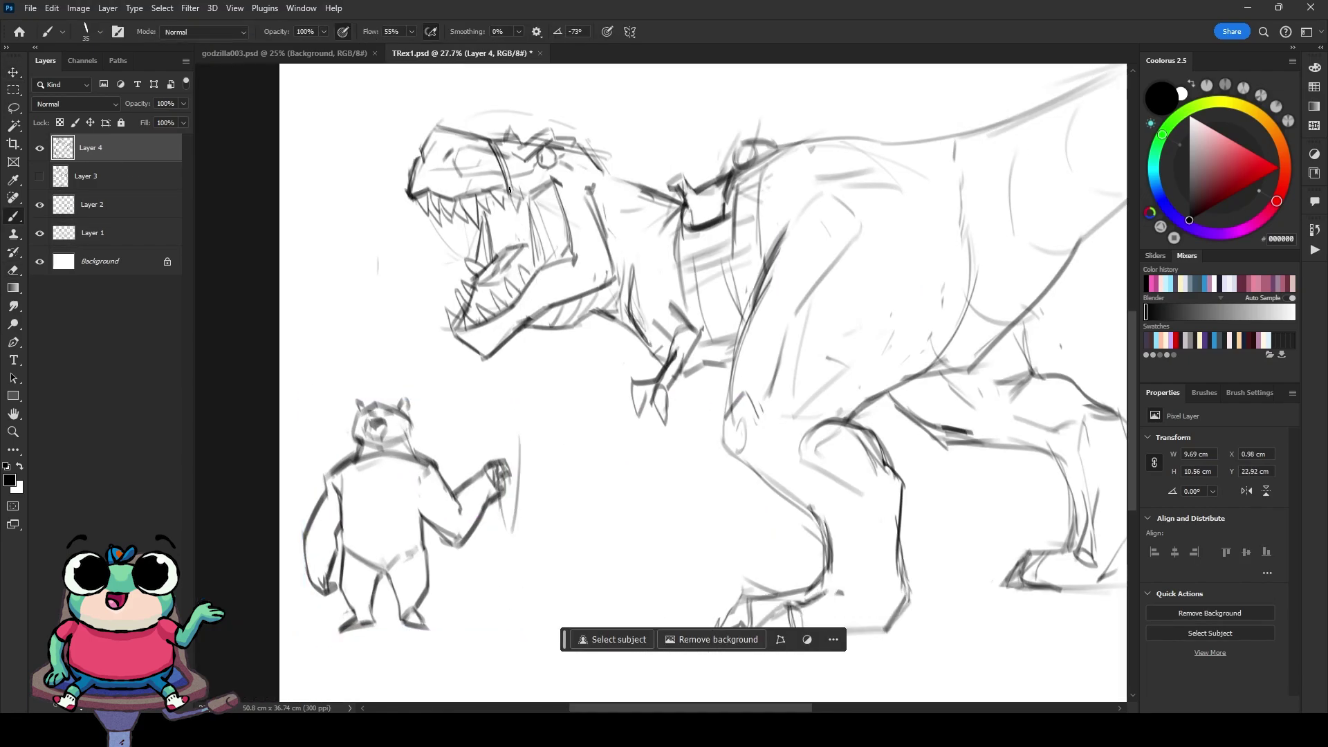
key(ctrl+shift+alt+n)
mouse_move(509, 188)
mouse_down()
mouse_move(510, 525)
mouse_move(498, 497)
mouse_up()
key(alt+bracketleft)
key(ctrl+t)
Step: Nudge the bear left and draw a leash line down to its hand
key(Return)
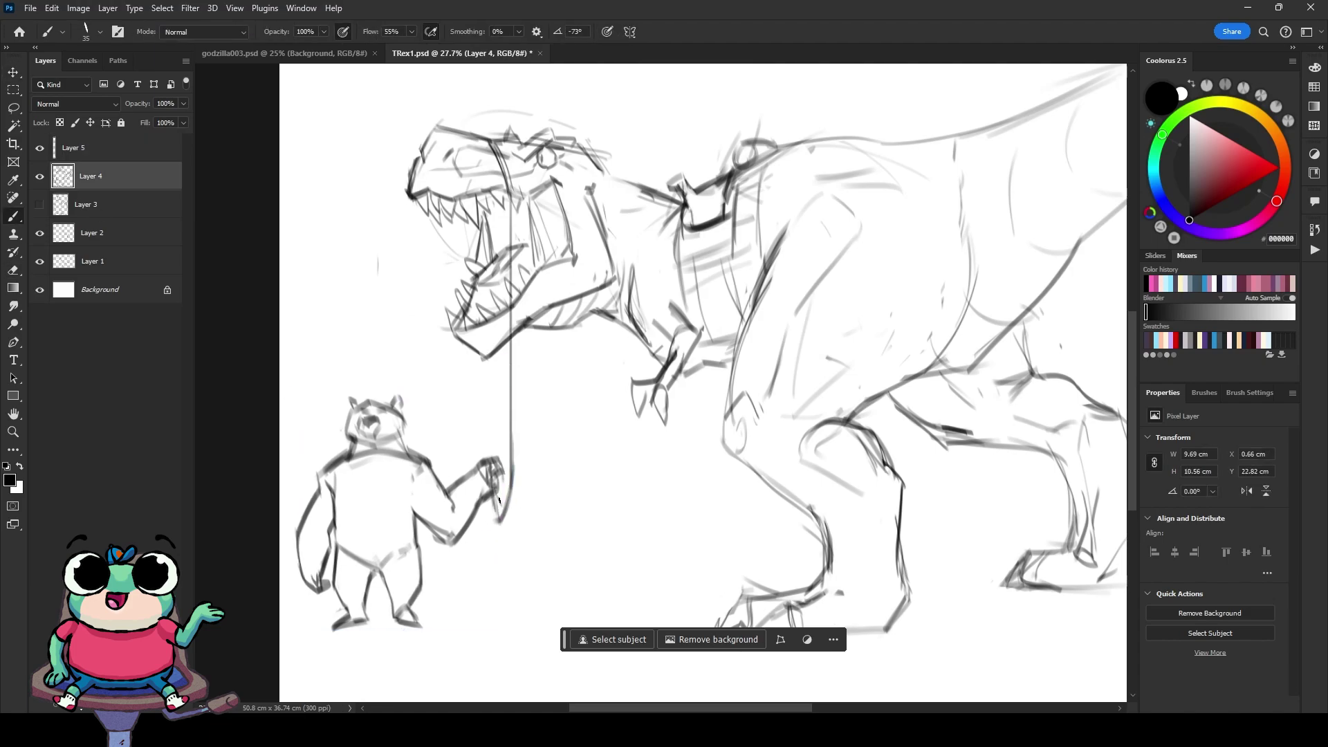
drag(495, 355, 494, 459)
key(e)
scroll(367, 283, up, 1)
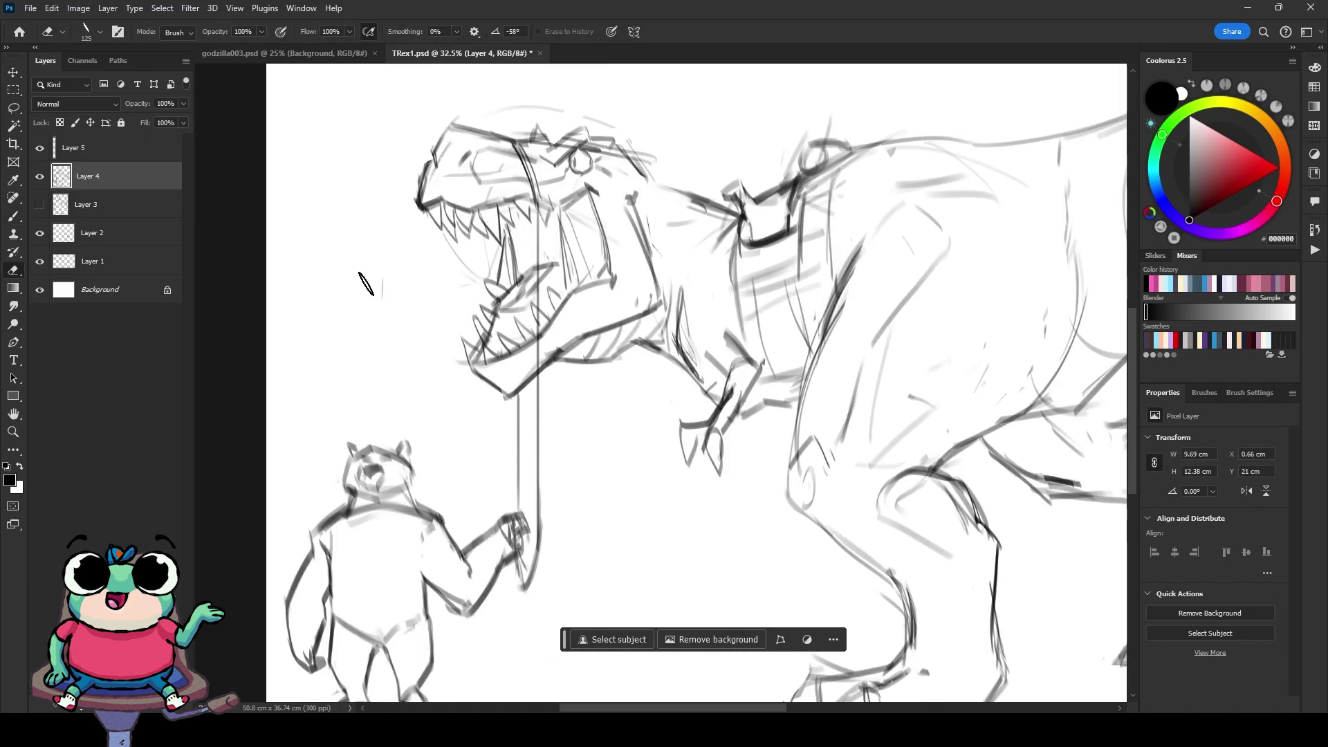
scroll(388, 415, down, 1)
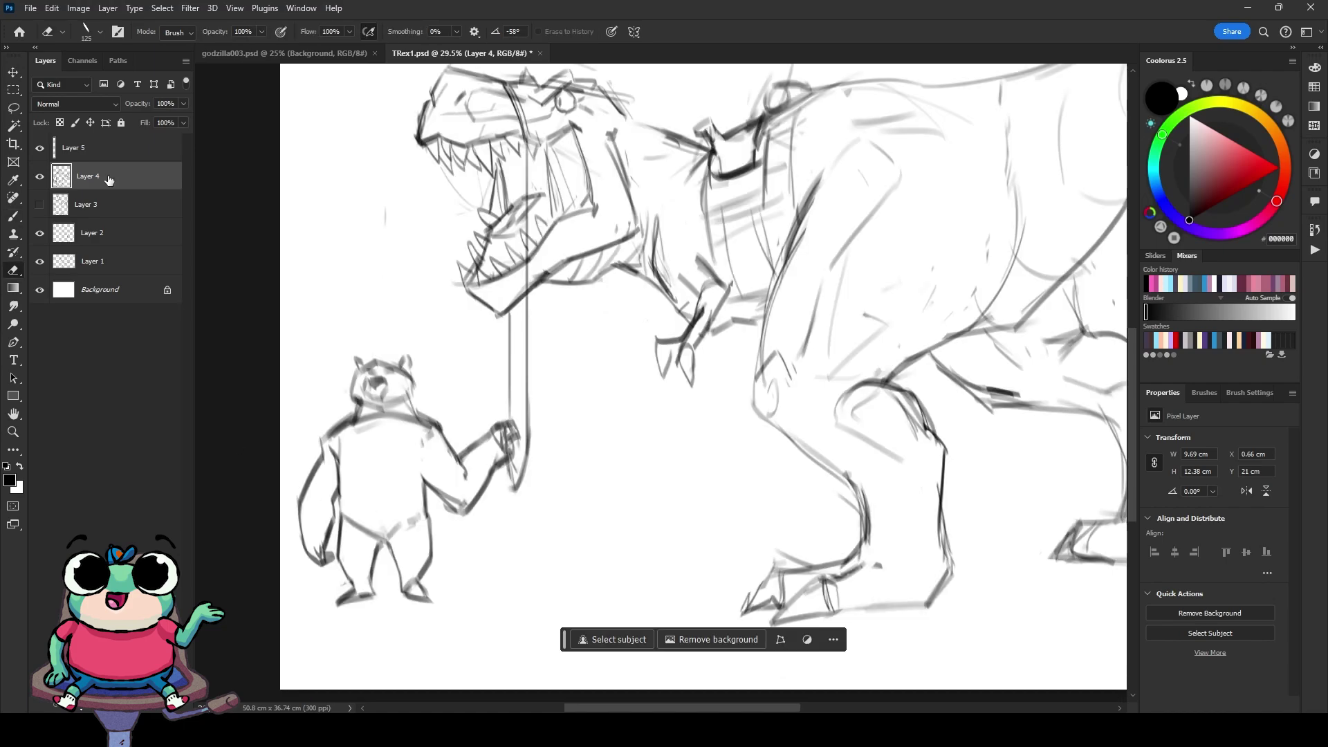
Step: Fade the old bear sketch and block in a new head, body and leg on a new layer
key(b)
key(ctrl+shift+alt+n)
drag(377, 391, 366, 553)
drag(332, 443, 358, 436)
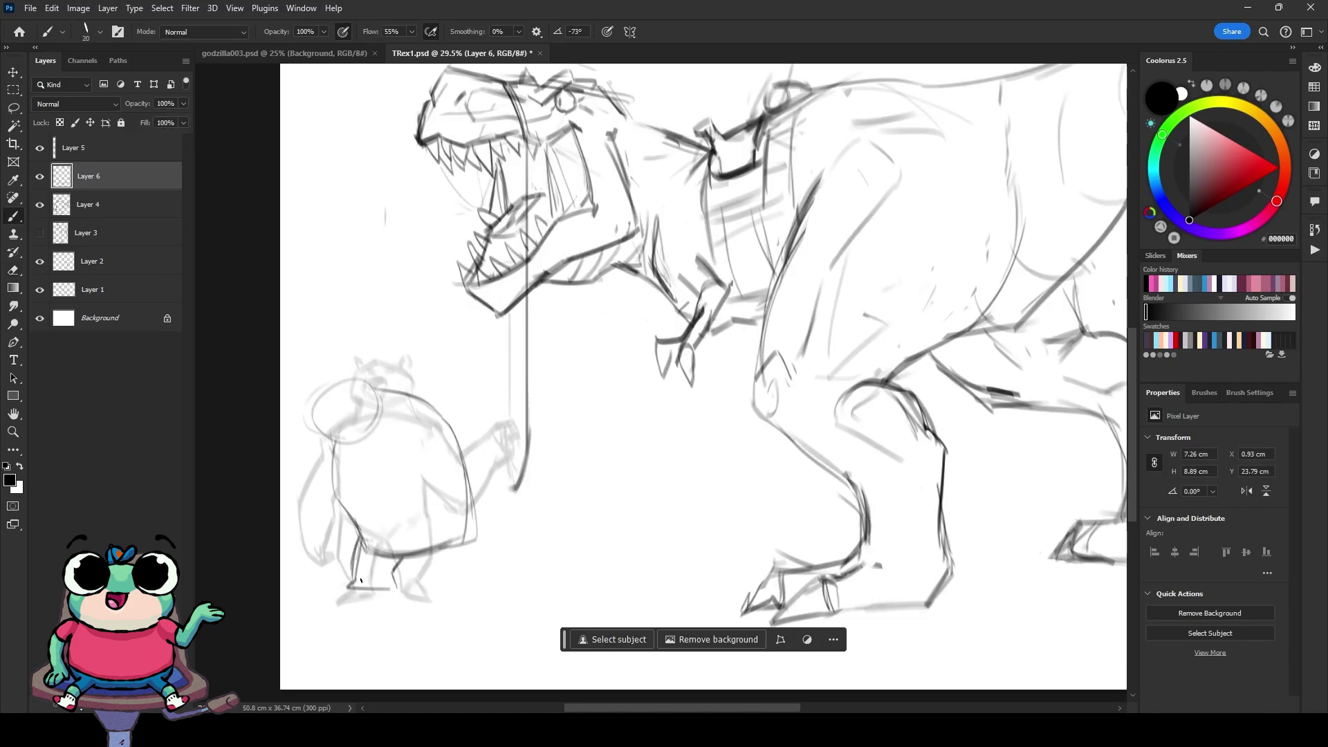
drag(465, 549, 484, 598)
Step: Draw the bear's arm with an oval hand, plus ears and eyes
drag(331, 443, 325, 564)
key(ctrl+z)
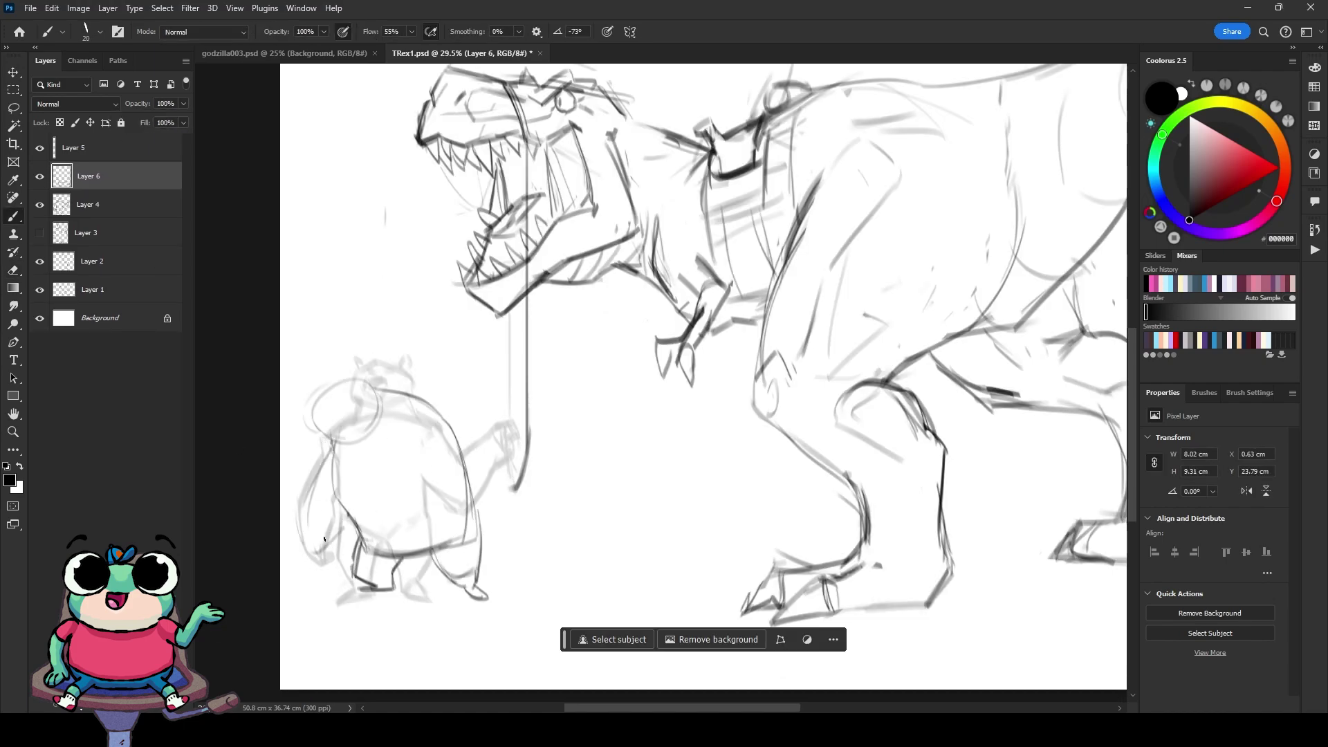
drag(331, 440, 305, 553)
drag(301, 497, 349, 526)
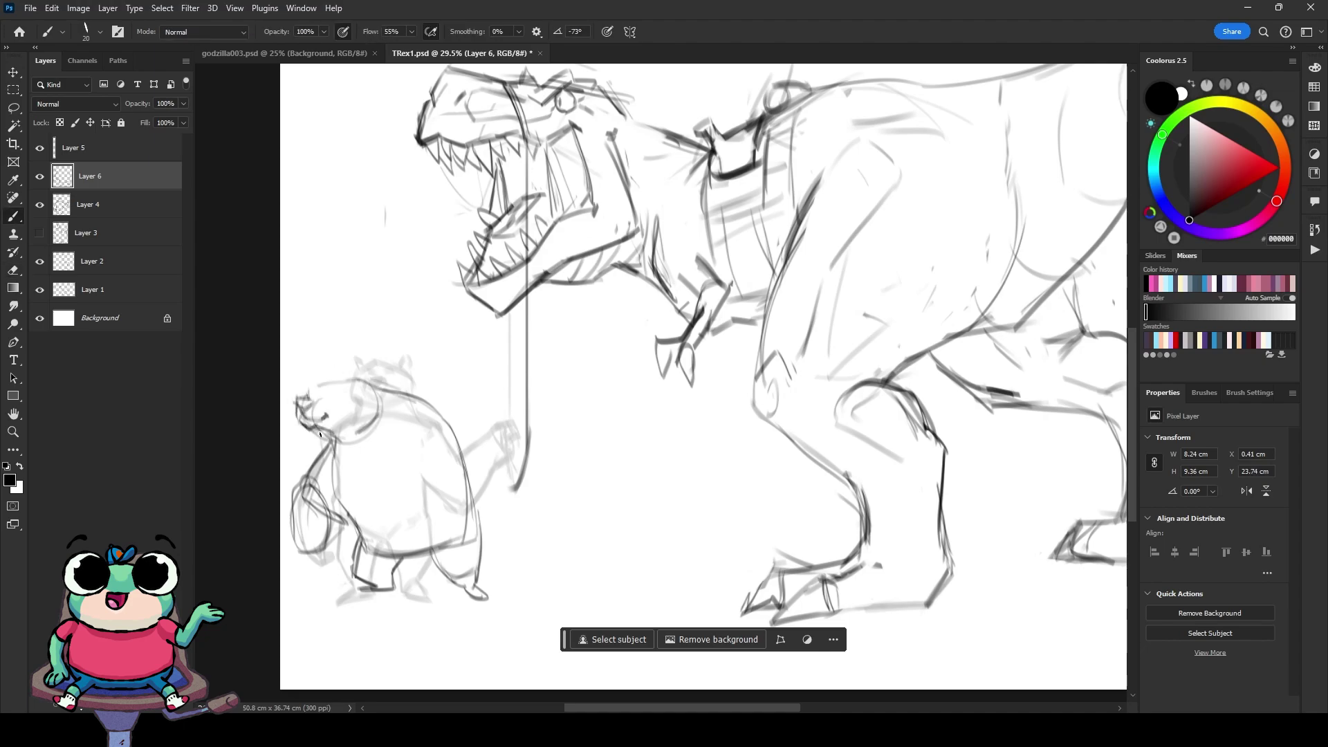
mouse_move(317, 380)
mouse_down()
mouse_move(377, 379)
mouse_move(478, 484)
mouse_move(428, 522)
mouse_up()
Step: Hide the old bear sketch and redraw the leash from the T-rex's jaw to the bear
click(318, 393)
click(338, 394)
click(40, 204)
drag(338, 525, 354, 529)
key(ctrl+z)
mouse_move(525, 319)
mouse_down()
mouse_move(512, 494)
mouse_move(456, 491)
mouse_up()
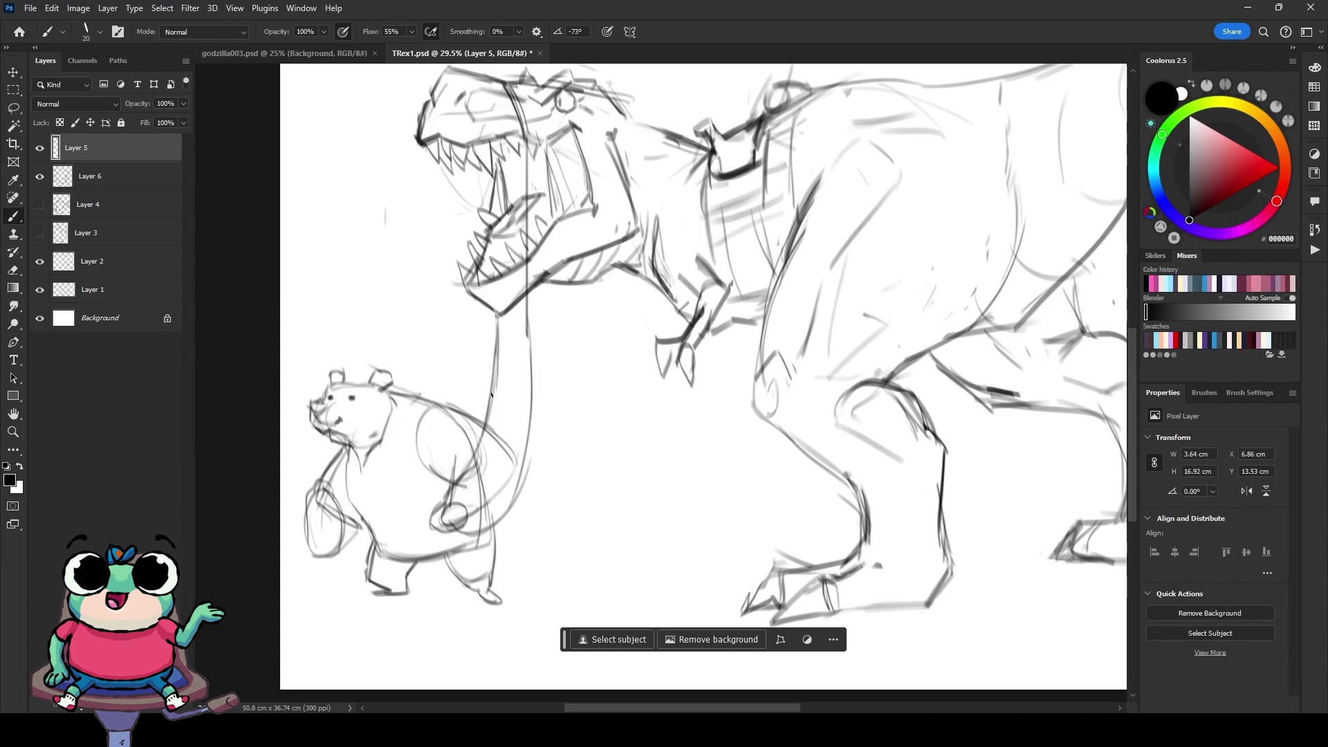
key(z)
scroll(250, 371, down, 1)
key(b)
Step: Sketch the bear's jacket lines and a backpack behind it
mouse_move(402, 384)
mouse_down()
mouse_move(379, 448)
mouse_move(439, 342)
mouse_up()
mouse_move(361, 346)
mouse_down()
mouse_move(437, 340)
mouse_move(389, 337)
mouse_up()
drag(472, 303, 462, 331)
mouse_move(440, 363)
mouse_down()
mouse_move(415, 442)
mouse_move(435, 436)
mouse_up()
drag(356, 424, 345, 455)
drag(446, 365, 459, 379)
Step: Redraw the bear's arms with a hand on hip, then select the leash, bear and T-rex layers
key(e)
drag(455, 444, 442, 415)
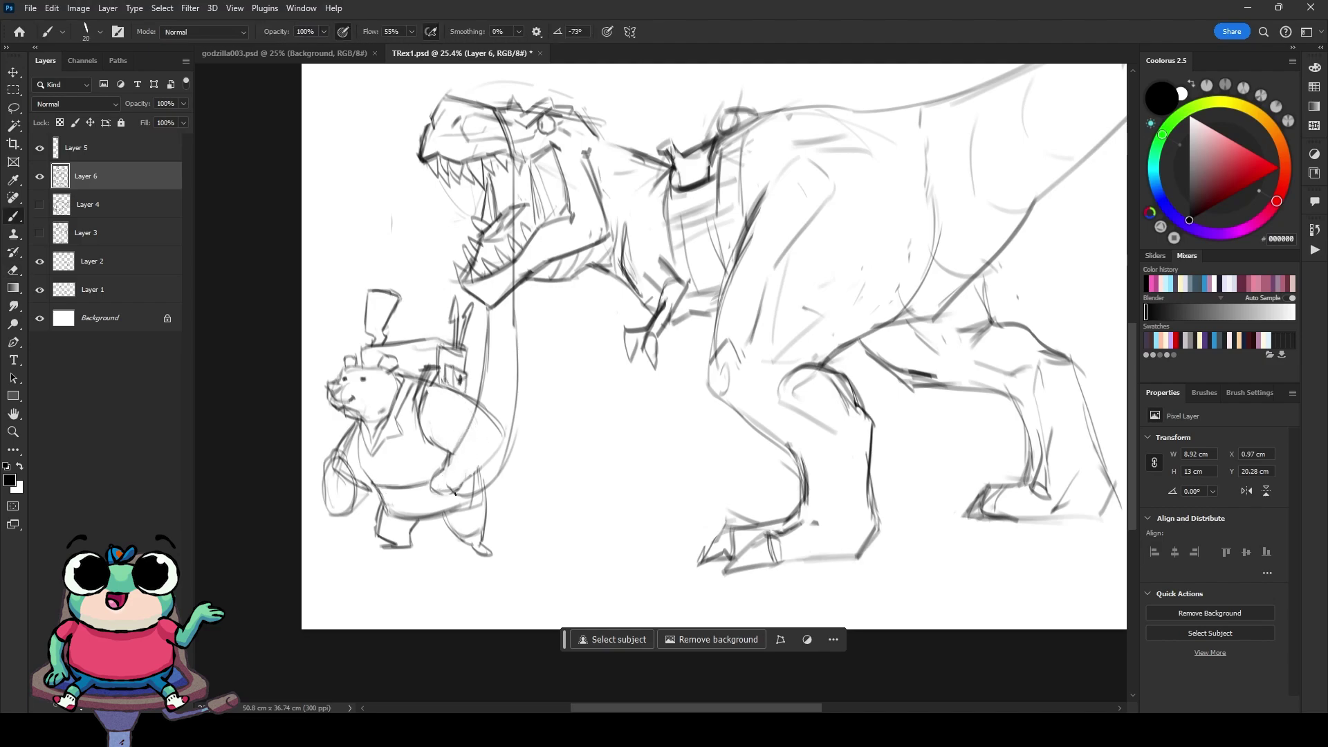
key(b)
drag(434, 465, 460, 487)
drag(349, 432, 410, 488)
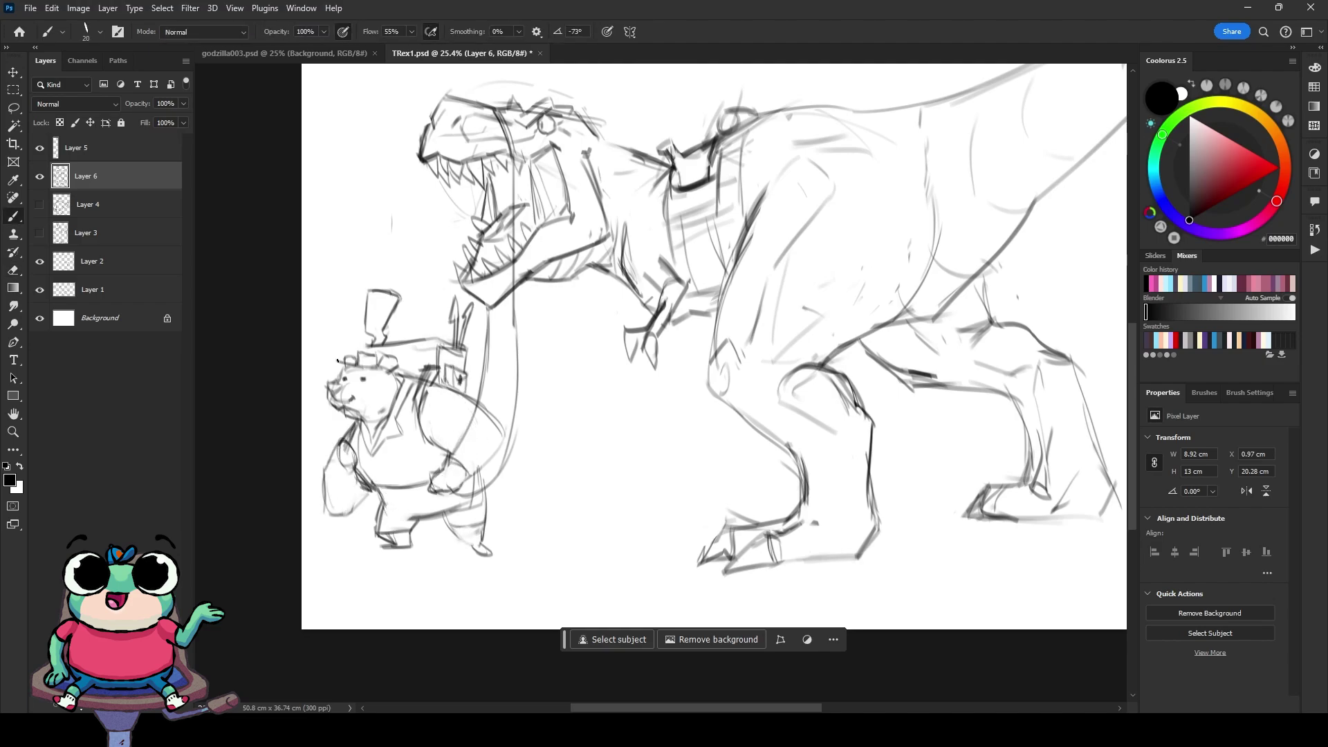
ctrl+click(104, 261)
ctrl+click(126, 289)
Step: Mirror the scene horizontally so the T-rex faces right, and merge the selected layers
key(ctrl+t)
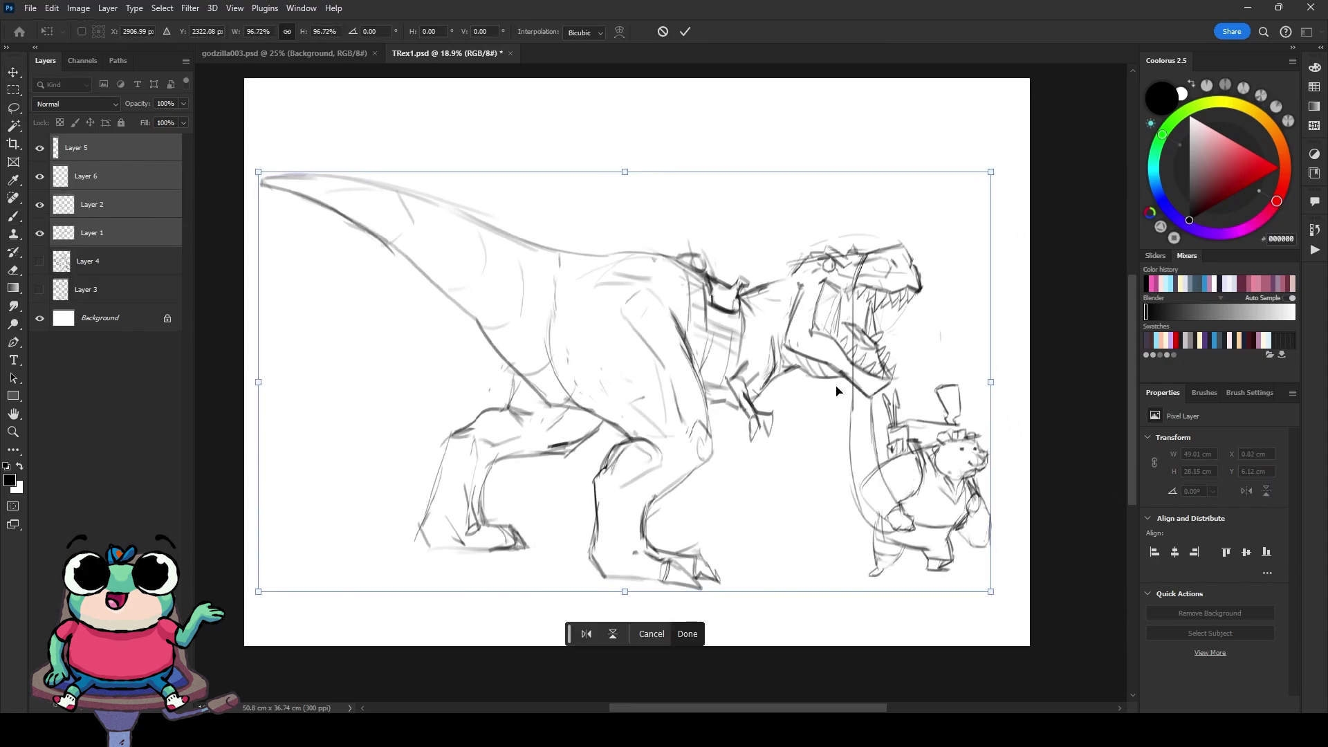
scroll(878, 498, up, 3)
key(Return)
key(ctrl+e)
key(e)
key(b)
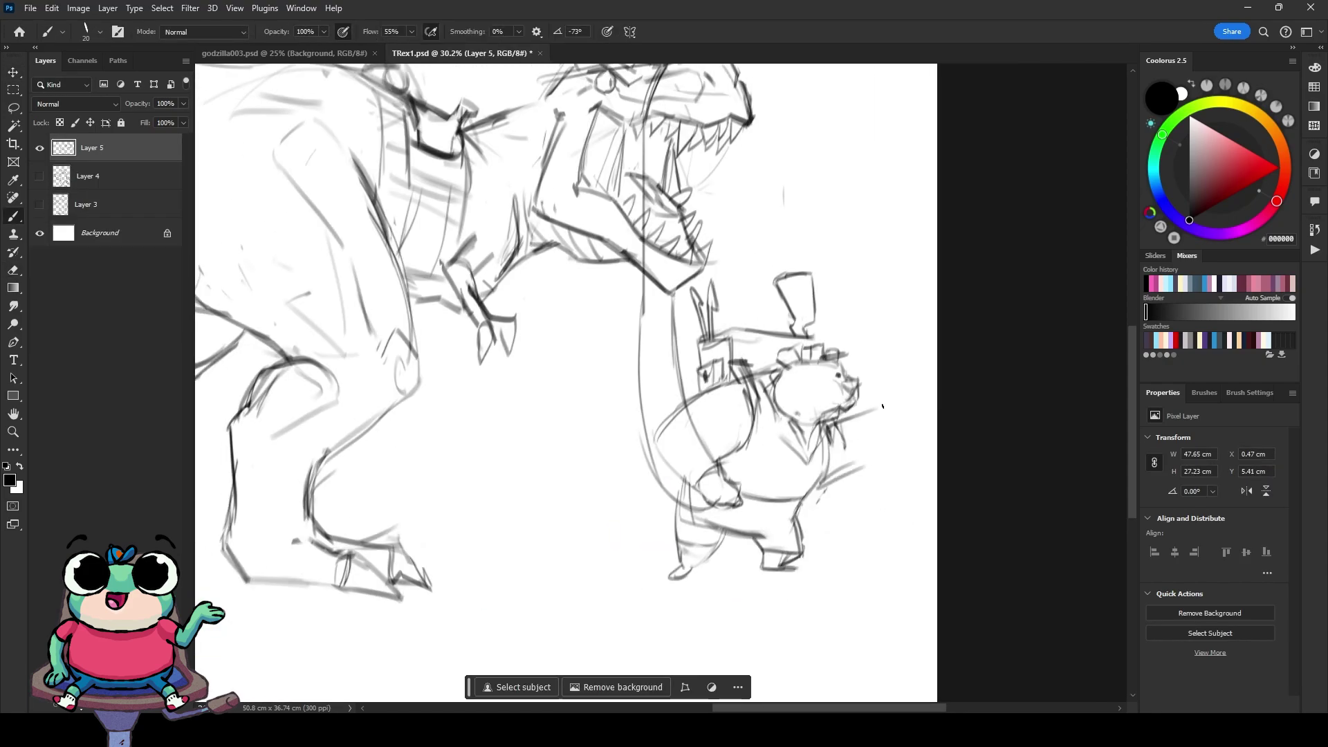
Step: Draw the bear's raised arm holding a lantern, with marks near the shoulder
drag(829, 484, 899, 401)
scroll(899, 401, down, 1)
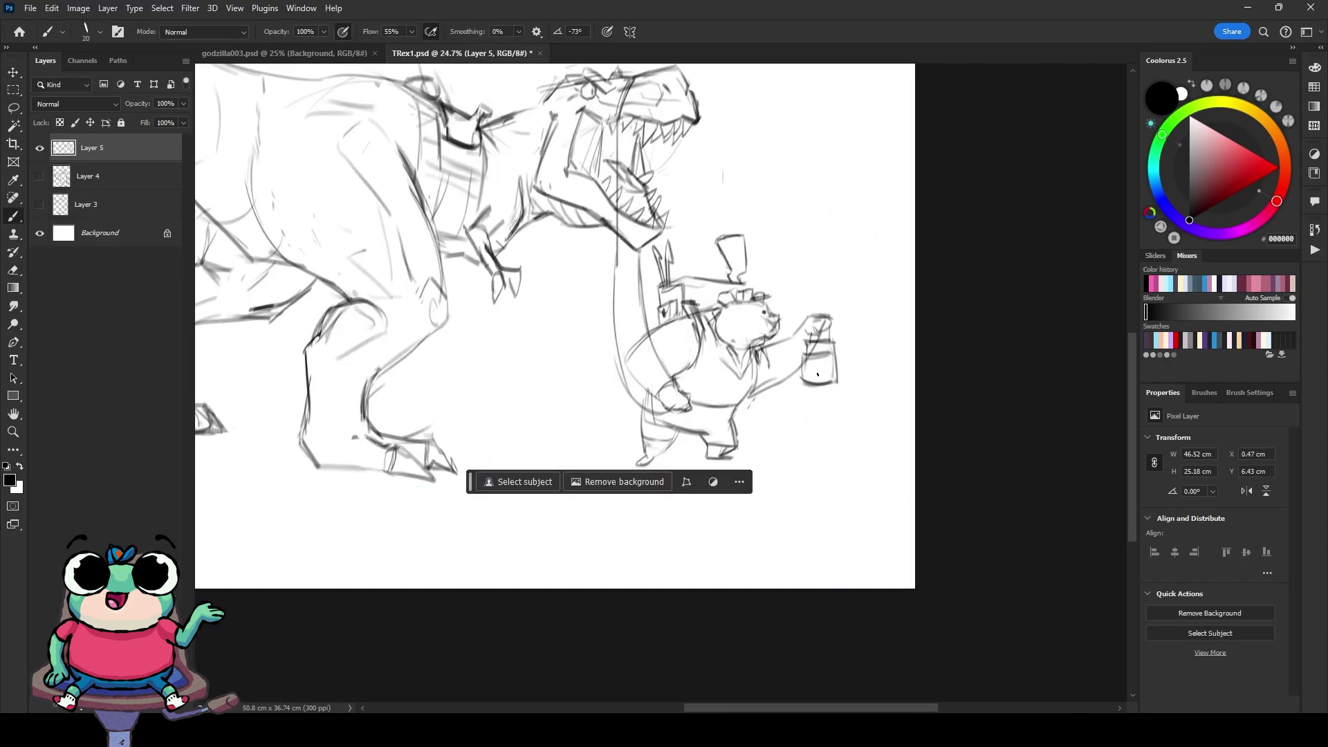
drag(818, 376, 801, 381)
key(e)
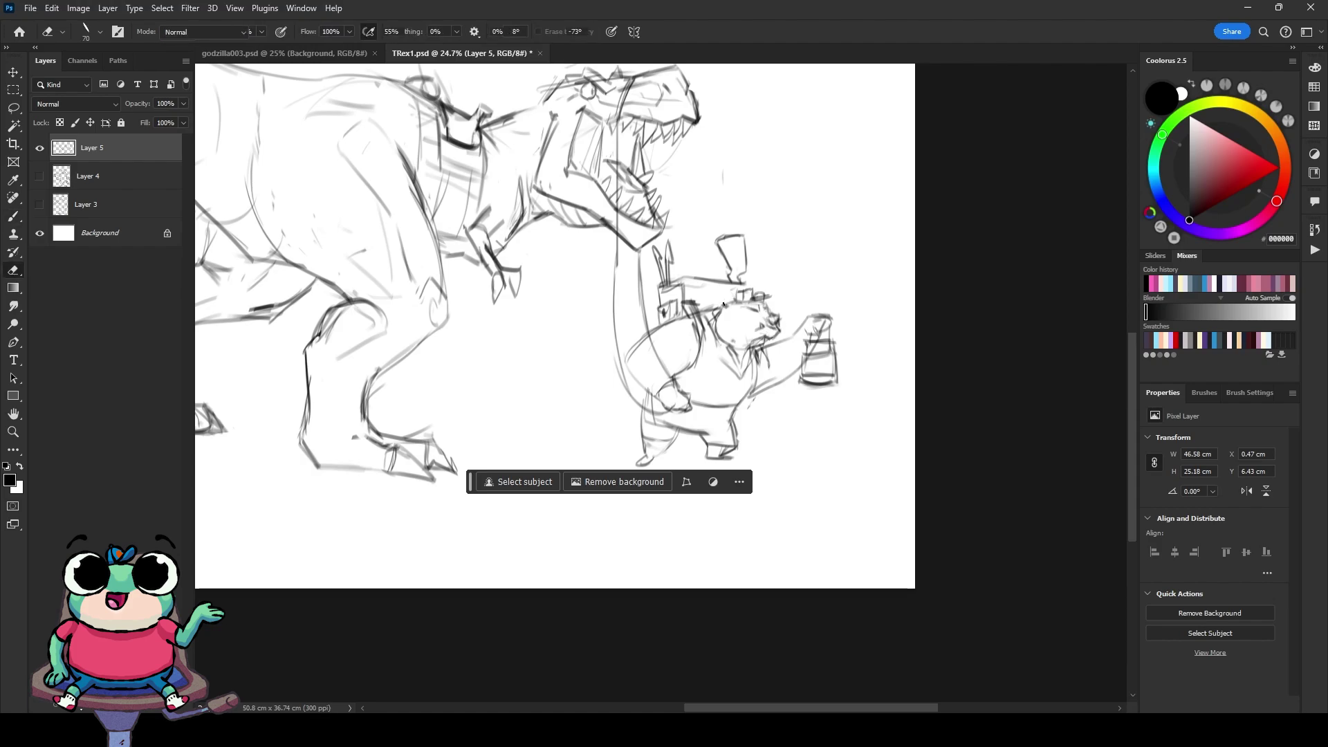
key(b)
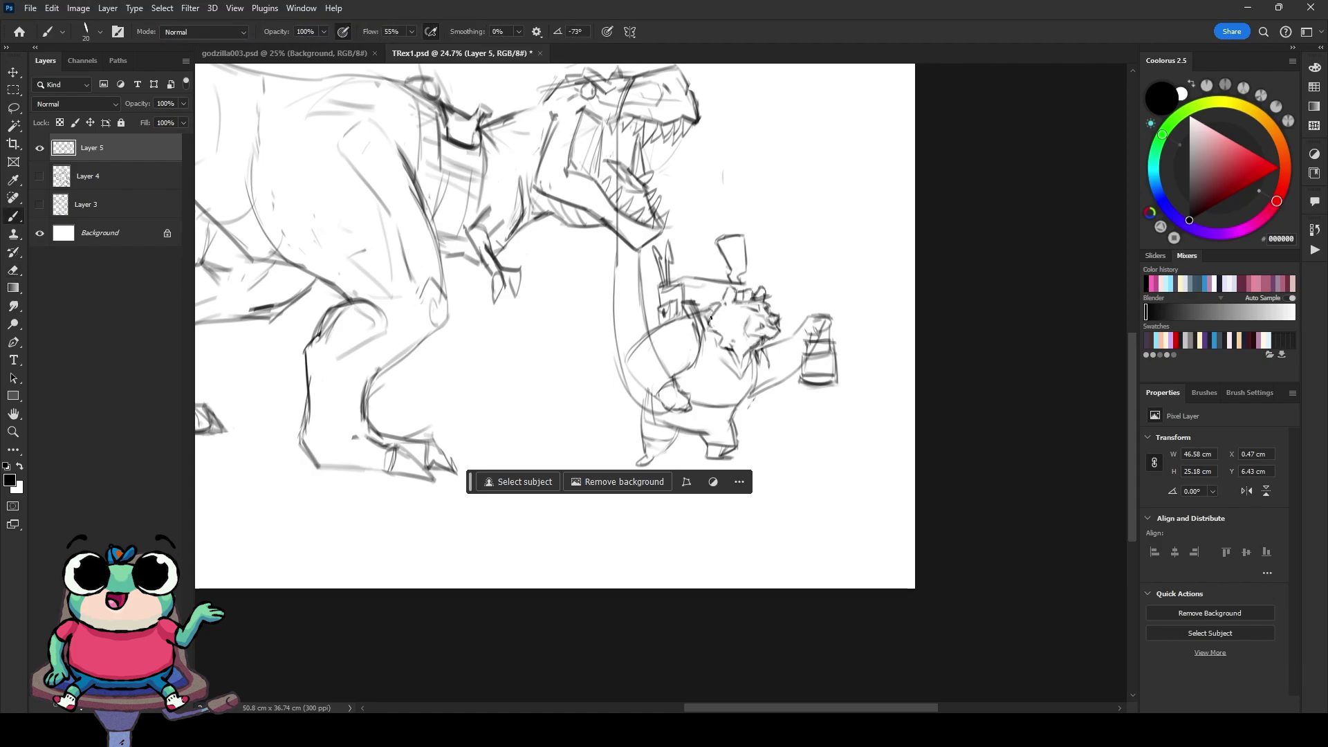
drag(658, 278, 681, 304)
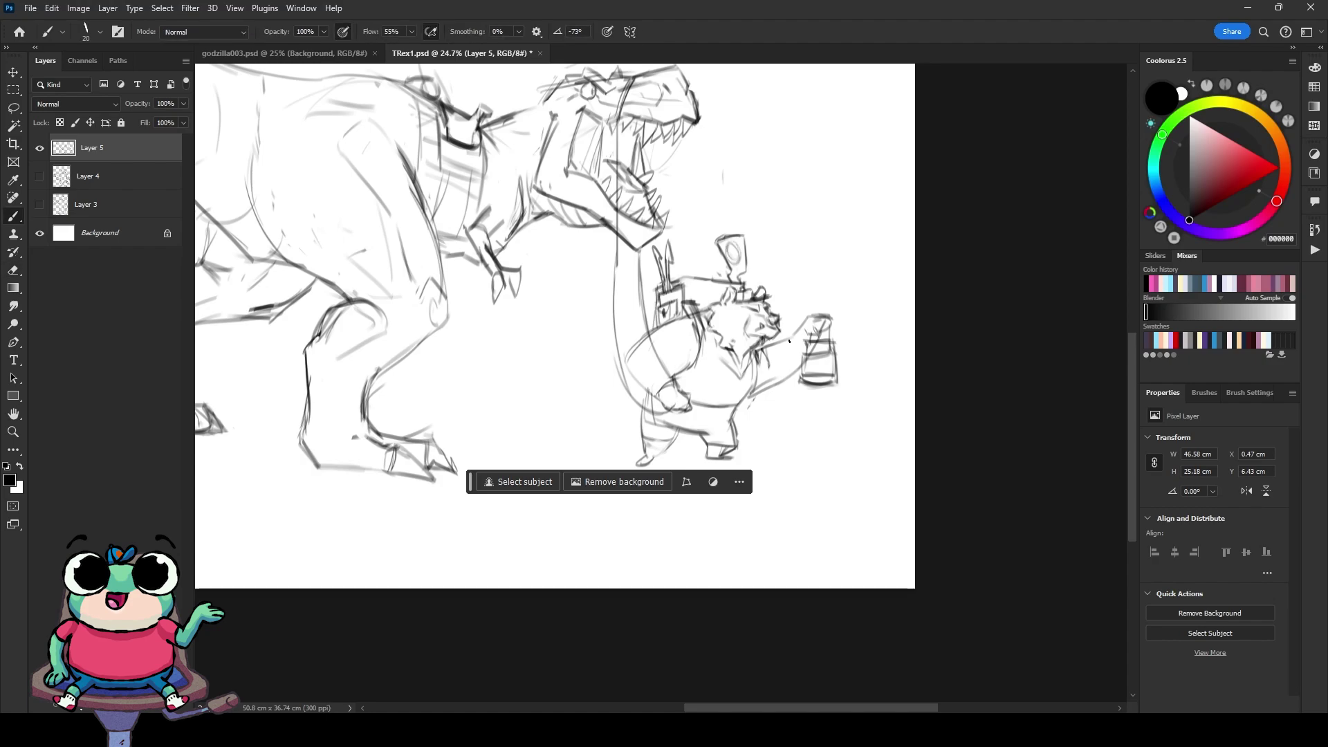
key(ctrl+0)
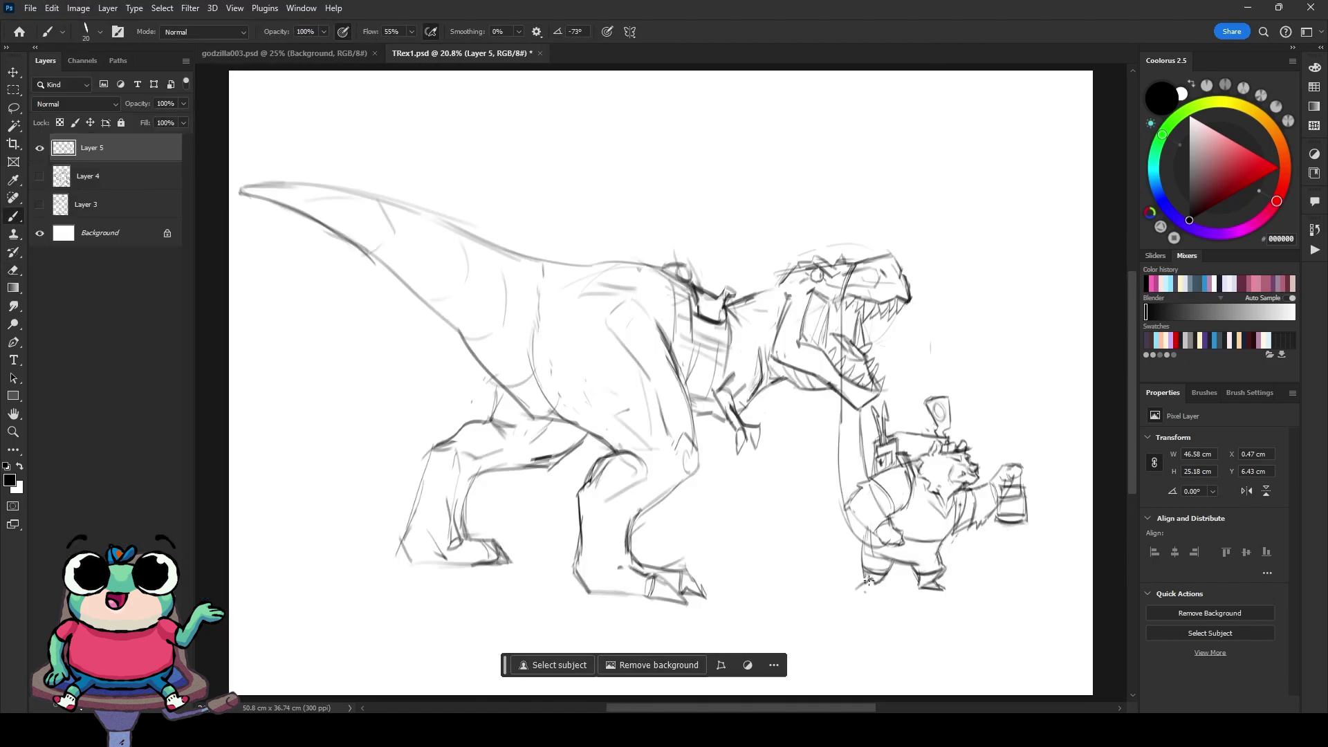
scroll(830, 379, down, 1)
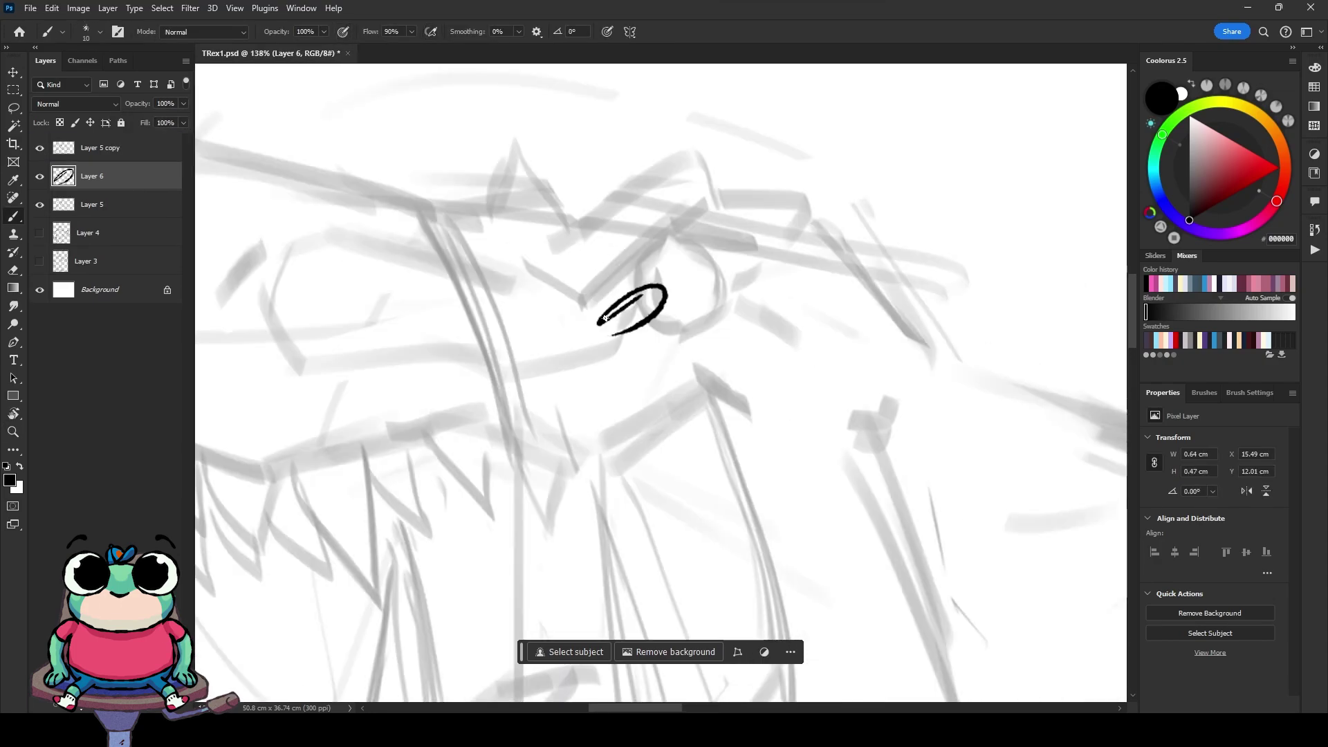
Step: Ink the T-rex's eye, eyelid, brows and pupil
key(ctrl+z)
drag(723, 260, 720, 273)
drag(653, 345, 778, 318)
drag(605, 325, 640, 329)
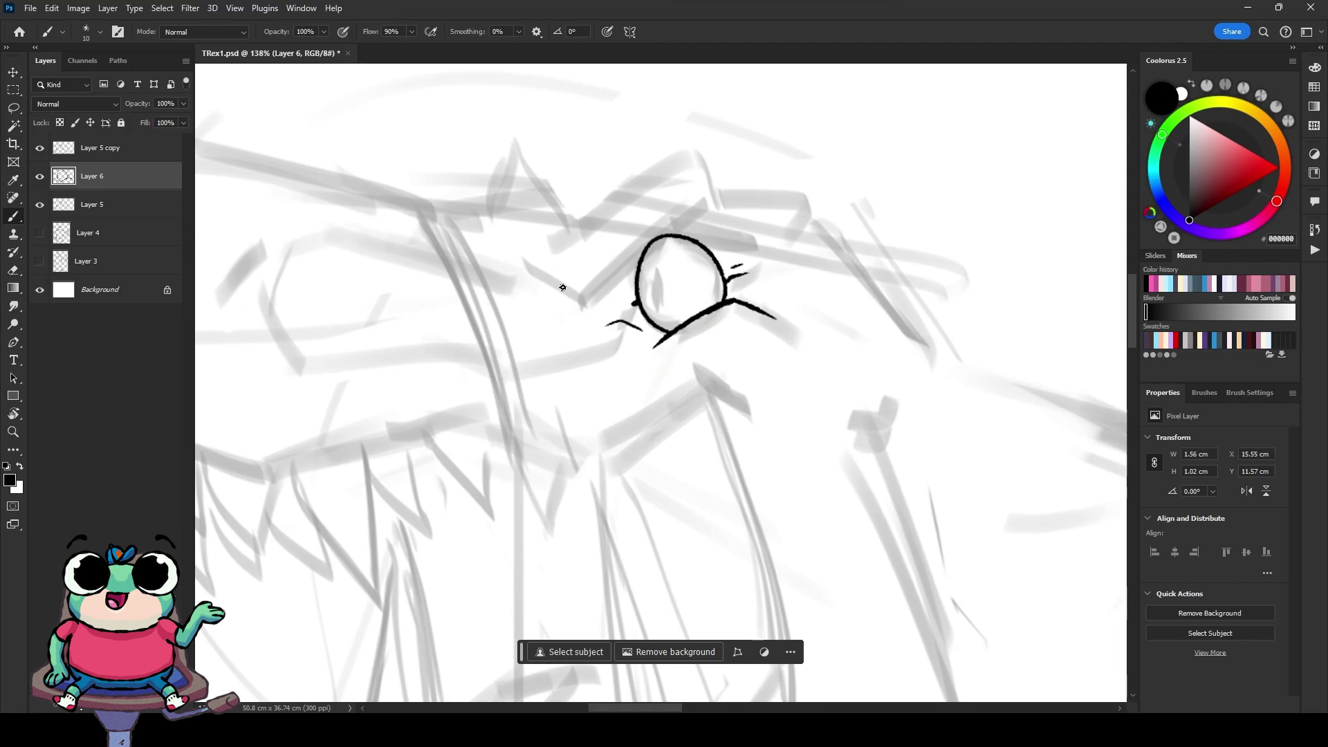
drag(536, 273, 692, 214)
drag(543, 232, 692, 145)
drag(709, 190, 788, 238)
drag(658, 263, 661, 301)
drag(664, 328, 720, 360)
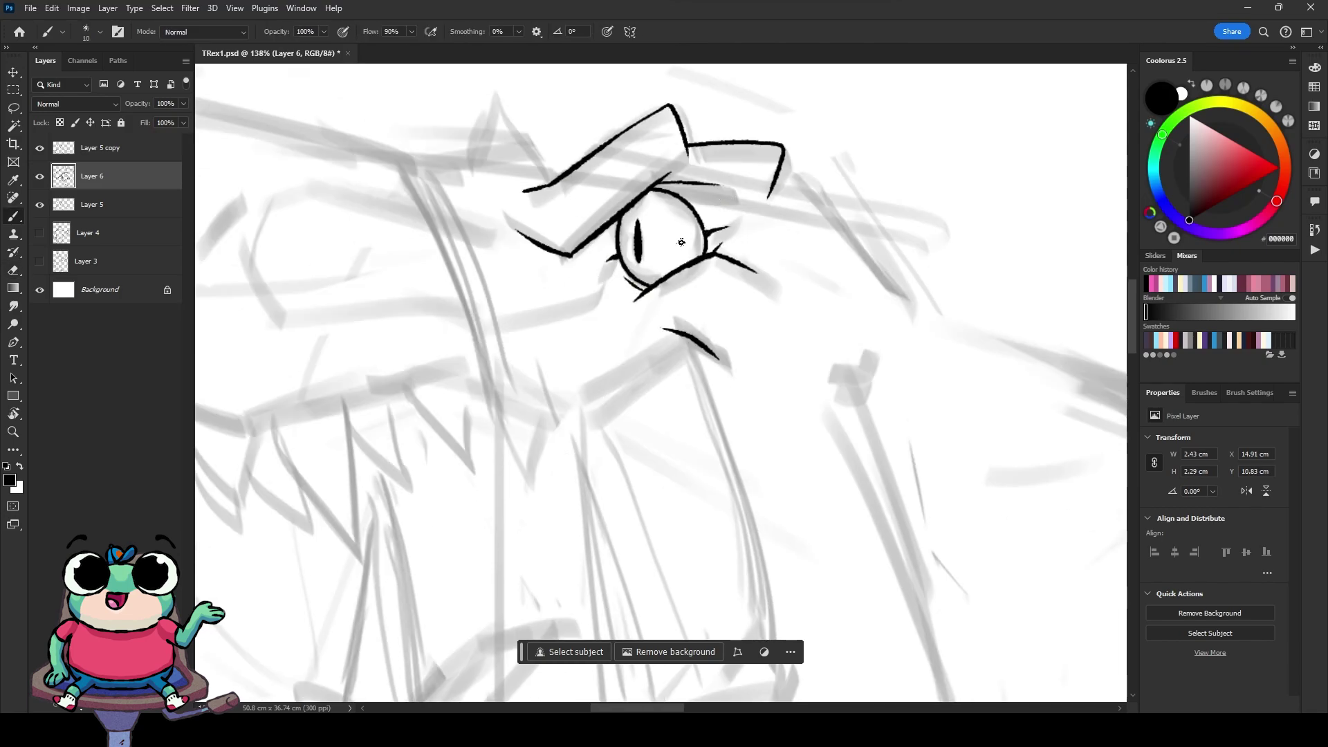
scroll(705, 225, down, 3)
Step: Ink the T-rex's jaw outline, snout, head top, throat and rows of teeth
mouse_move(314, 325)
mouse_down()
mouse_move(695, 276)
mouse_move(384, 130)
mouse_move(571, 173)
mouse_up()
drag(570, 173, 619, 166)
mouse_move(622, 277)
mouse_down()
mouse_move(610, 237)
mouse_move(734, 447)
mouse_move(418, 635)
mouse_up()
drag(314, 277, 352, 325)
drag(356, 266, 484, 360)
drag(512, 263, 595, 315)
drag(416, 529, 387, 428)
drag(386, 536, 471, 605)
drag(366, 476, 417, 533)
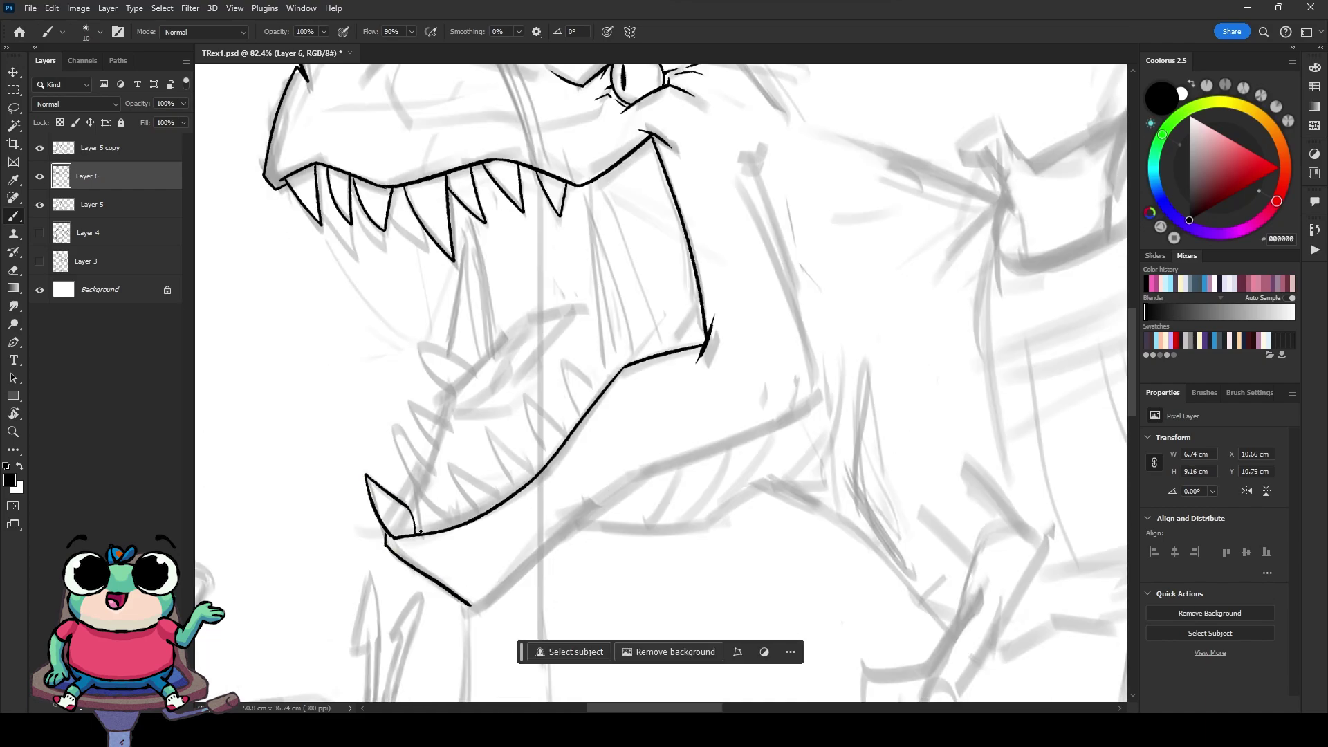
drag(419, 487, 512, 492)
drag(522, 398, 602, 387)
Step: Ink the chin, inner mouth, lower jaw line, neck, extra teeth and tongue
drag(605, 383, 588, 196)
drag(460, 200, 494, 350)
drag(474, 608, 623, 477)
drag(813, 402, 628, 474)
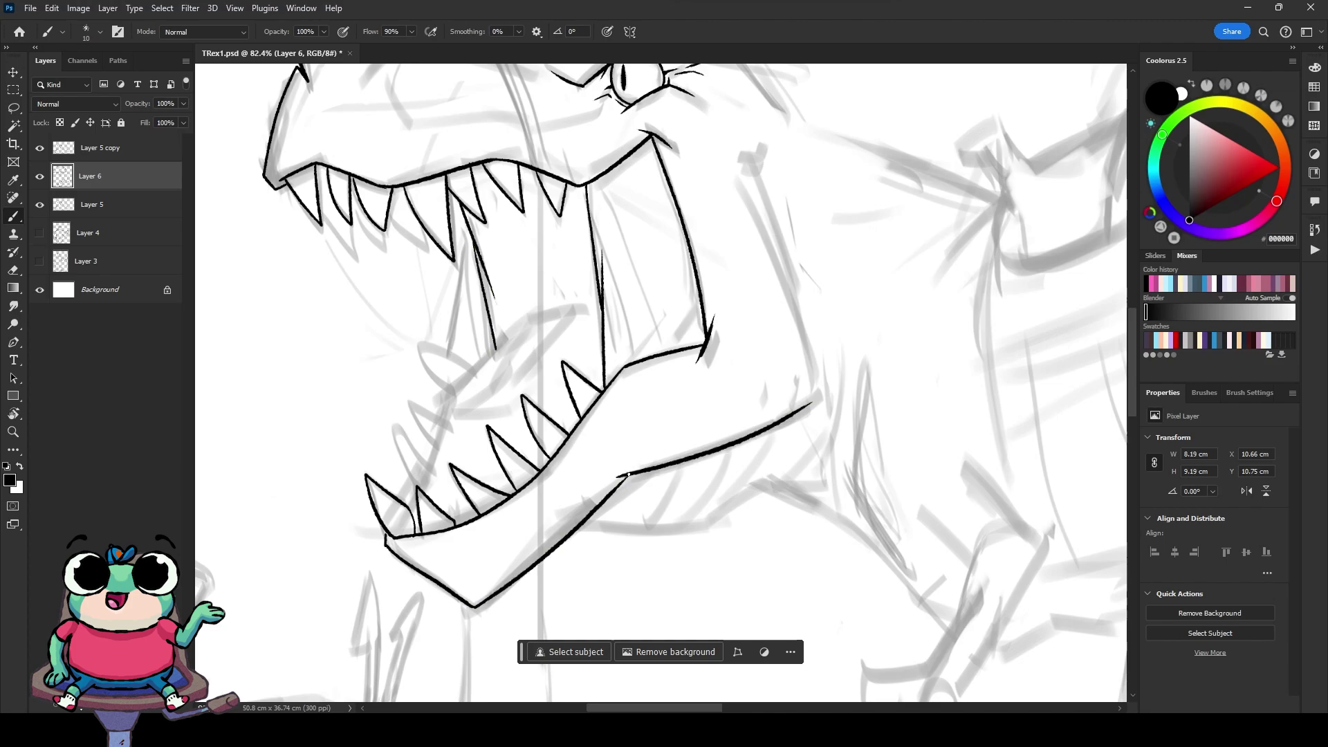
drag(751, 154, 815, 399)
mouse_move(394, 421)
mouse_down()
mouse_move(408, 495)
mouse_move(432, 477)
mouse_up()
mouse_move(421, 345)
mouse_down()
mouse_move(446, 385)
mouse_move(599, 303)
mouse_move(444, 400)
mouse_up()
drag(443, 403, 563, 367)
drag(566, 362, 589, 354)
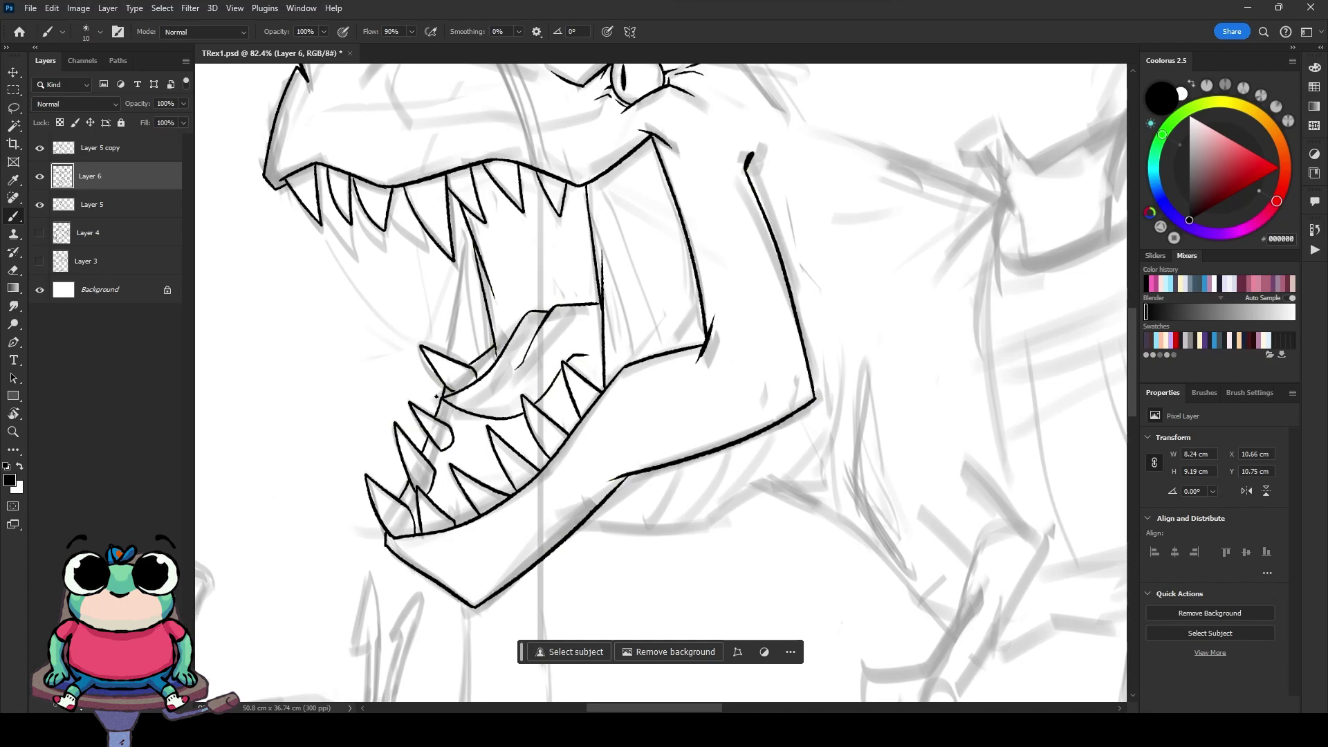
scroll(417, 225, down, 2)
Step: Ink the T-rex's snout ridge and neck outline
mouse_move(638, 220)
mouse_down()
mouse_move(496, 169)
mouse_move(508, 137)
mouse_up()
drag(899, 249, 578, 318)
mouse_move(352, 181)
mouse_down()
mouse_move(593, 326)
mouse_move(560, 429)
mouse_up()
scroll(591, 316, down, 3)
scroll(591, 317, down, 3)
drag(598, 344, 484, 470)
drag(484, 470, 563, 505)
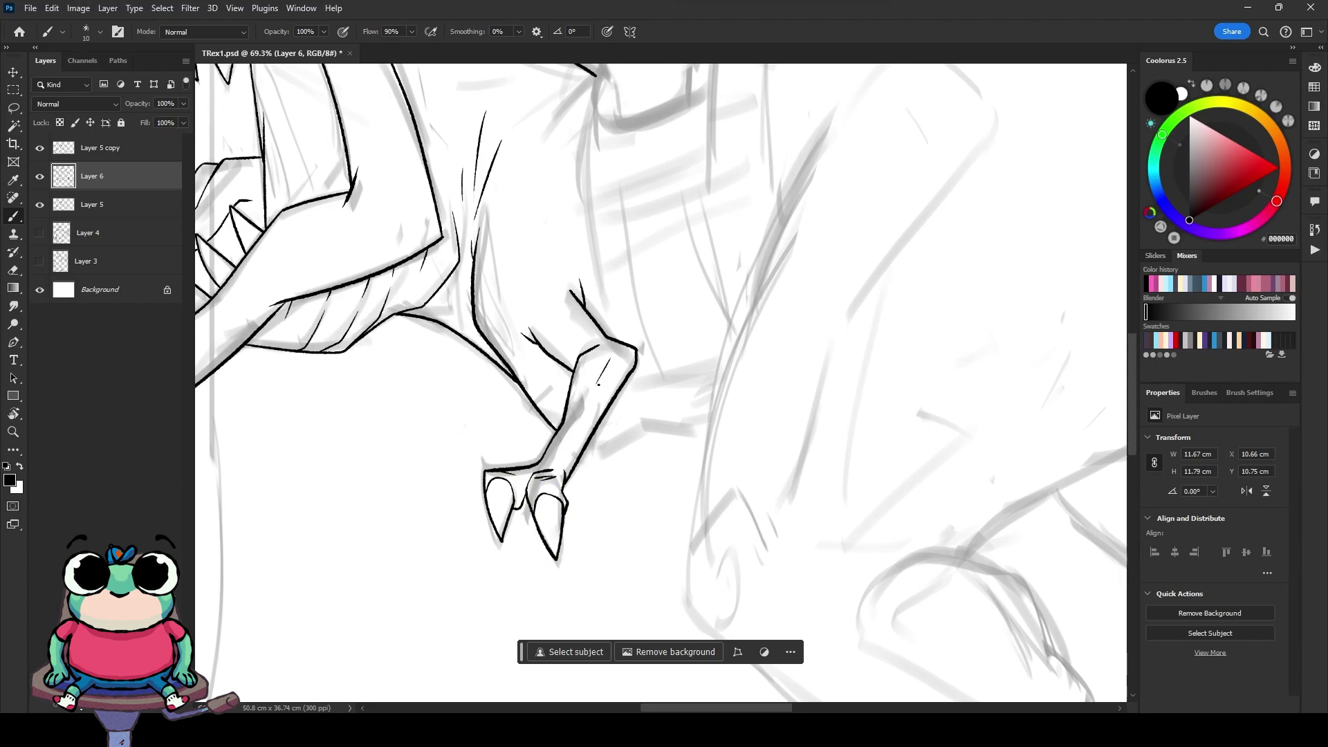
scroll(598, 384, left, 5)
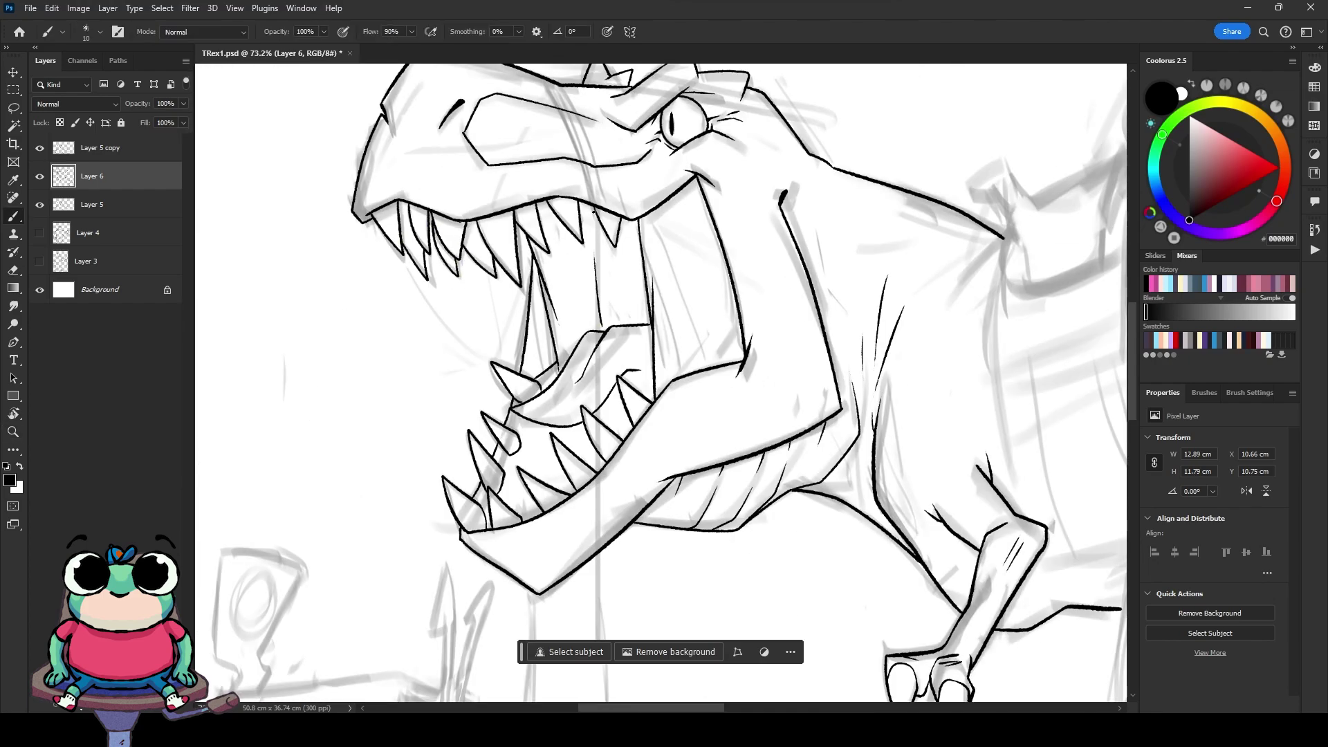
scroll(593, 211, down, 3)
scroll(592, 211, down, 2)
scroll(623, 242, up, 2)
Step: Ink the T-rex's back, chest, belly, thigh, front leg and clawed foot
drag(512, 179, 788, 90)
drag(657, 291, 633, 373)
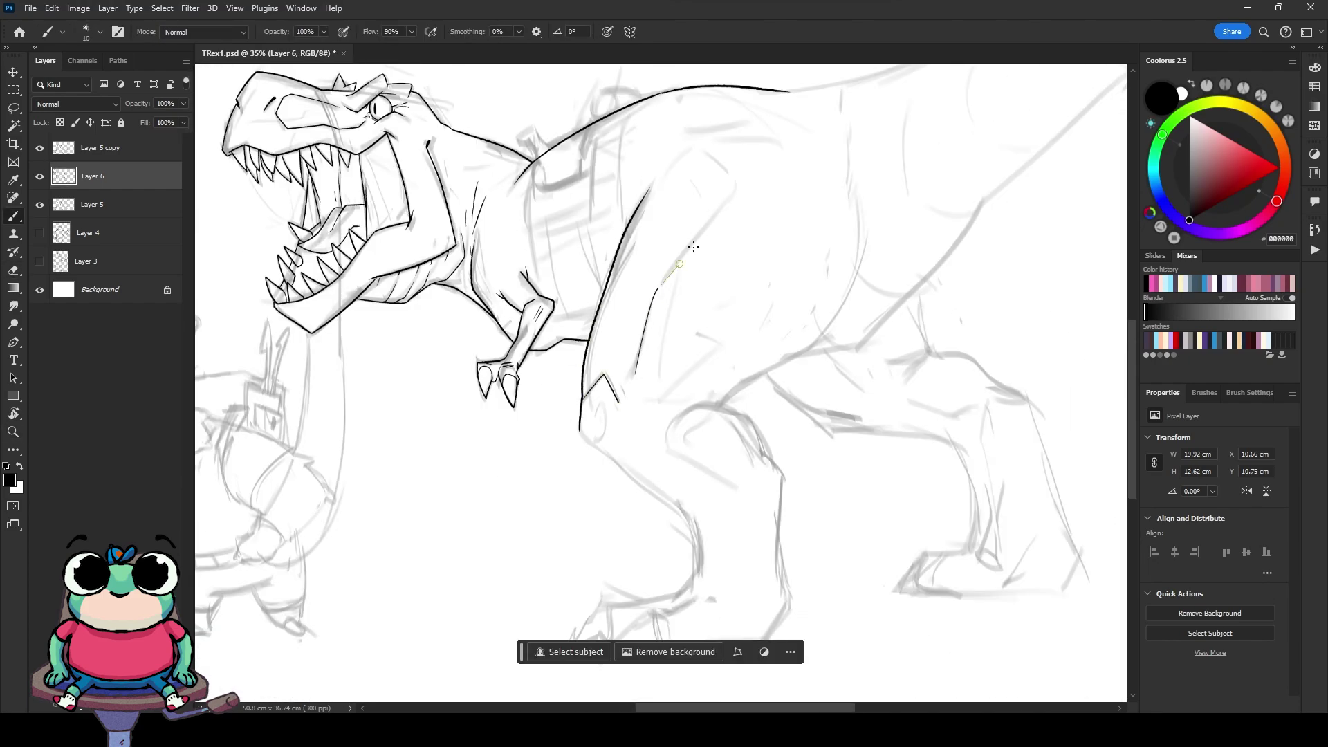
drag(693, 247, 736, 200)
drag(601, 446, 697, 573)
drag(867, 218, 675, 418)
scroll(674, 418, down, 3)
drag(596, 473, 470, 552)
drag(669, 543, 559, 551)
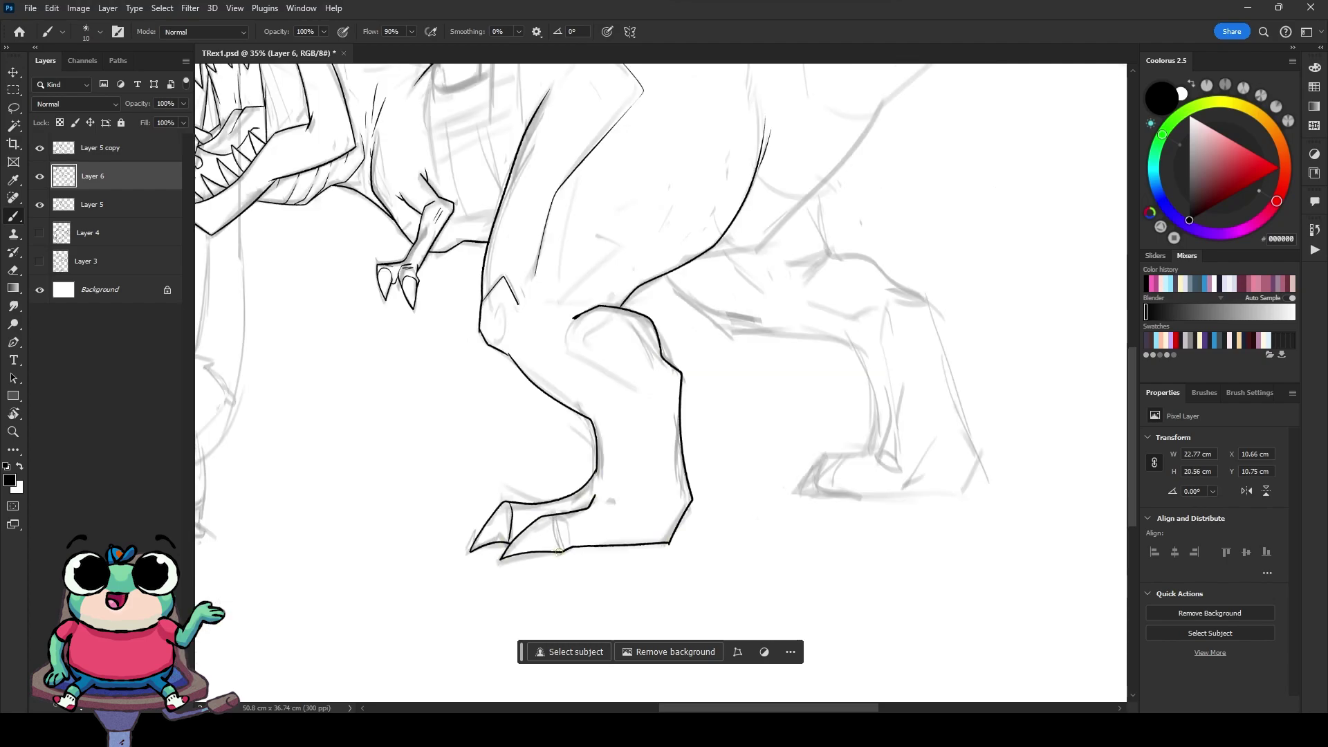
scroll(376, 370, up, 2)
Step: Ink the tail's top and underside and the back leg contour, then add Layer 7
drag(876, 287, 666, 424)
scroll(666, 424, right, 2)
drag(1096, 248, 734, 477)
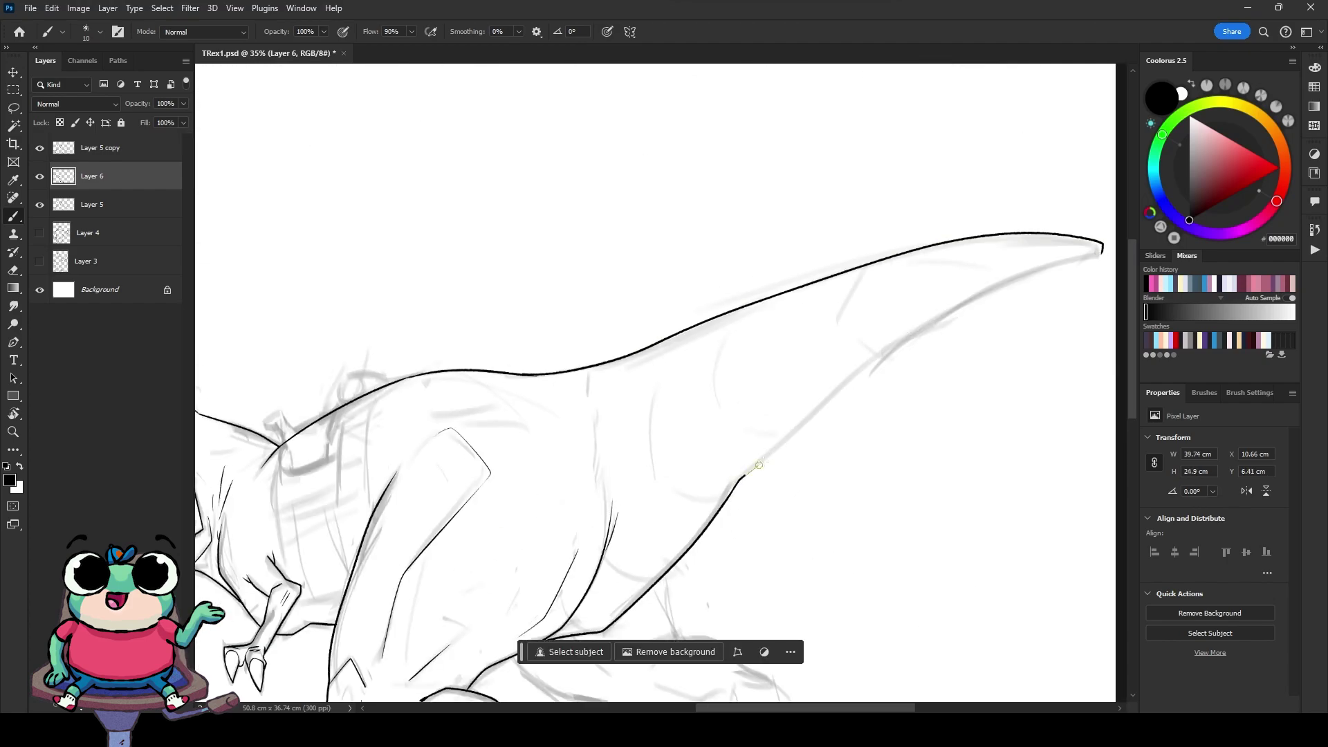
scroll(588, 368, down, 2)
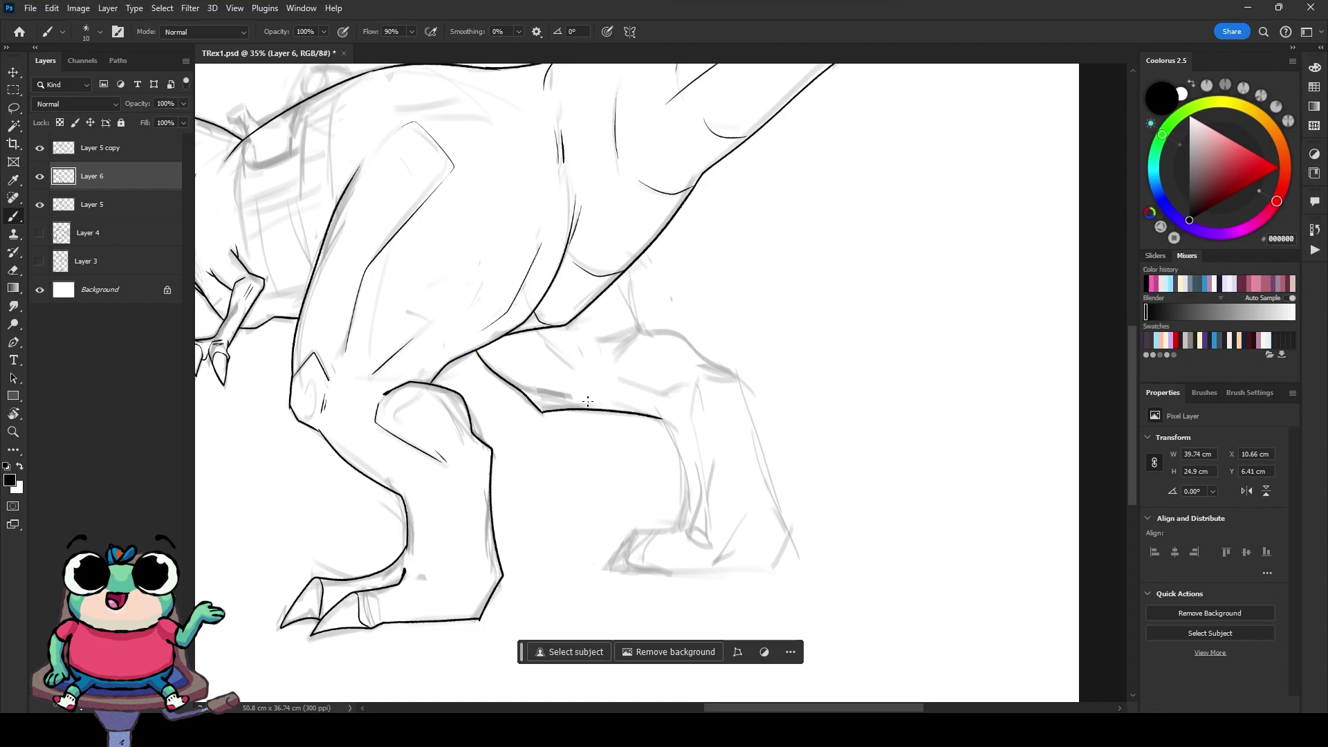
scroll(587, 401, down, 3)
scroll(587, 401, right, 2)
drag(572, 246, 532, 397)
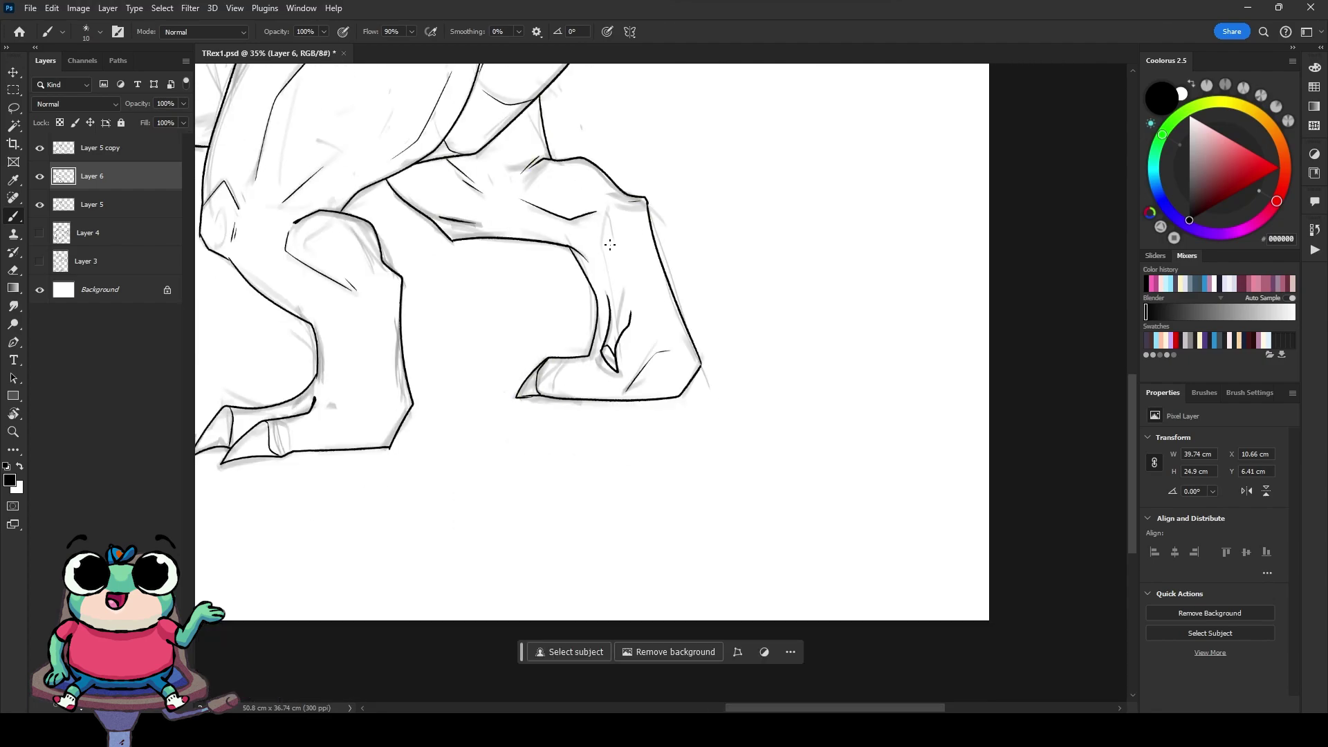
key(ctrl+0)
key(ctrl+shift+alt+n)
scroll(618, 453, up, 3)
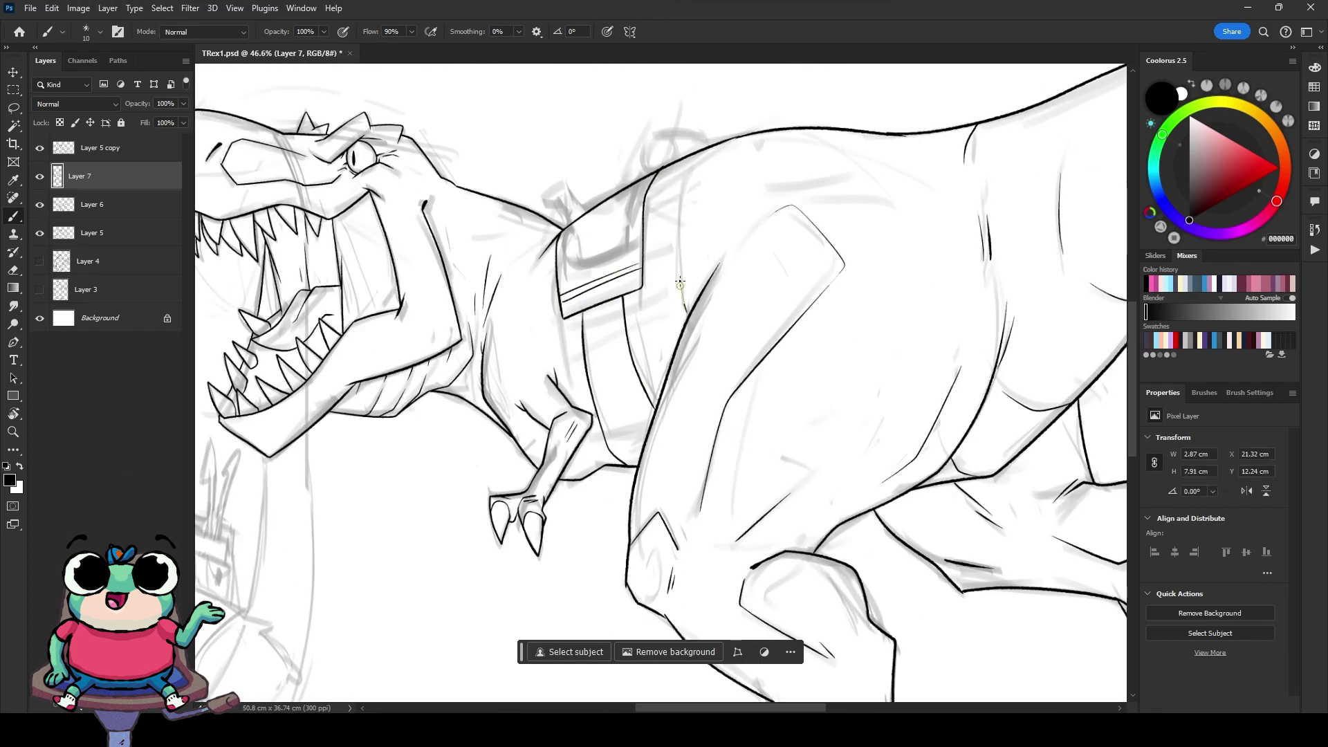
Step: Add new layers for the saddle horn and the T-rex's hind feet
key(ctrl+shift+alt+n)
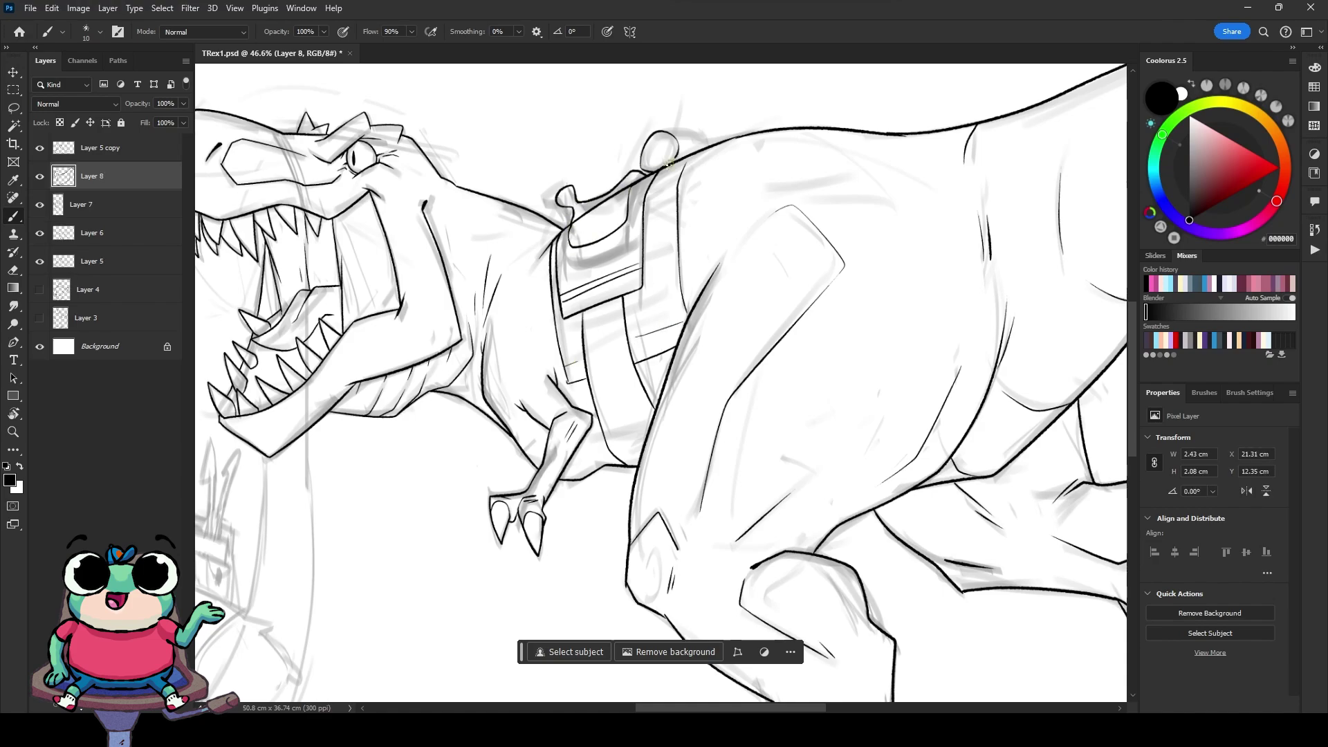
key(ctrl+shift+alt+n)
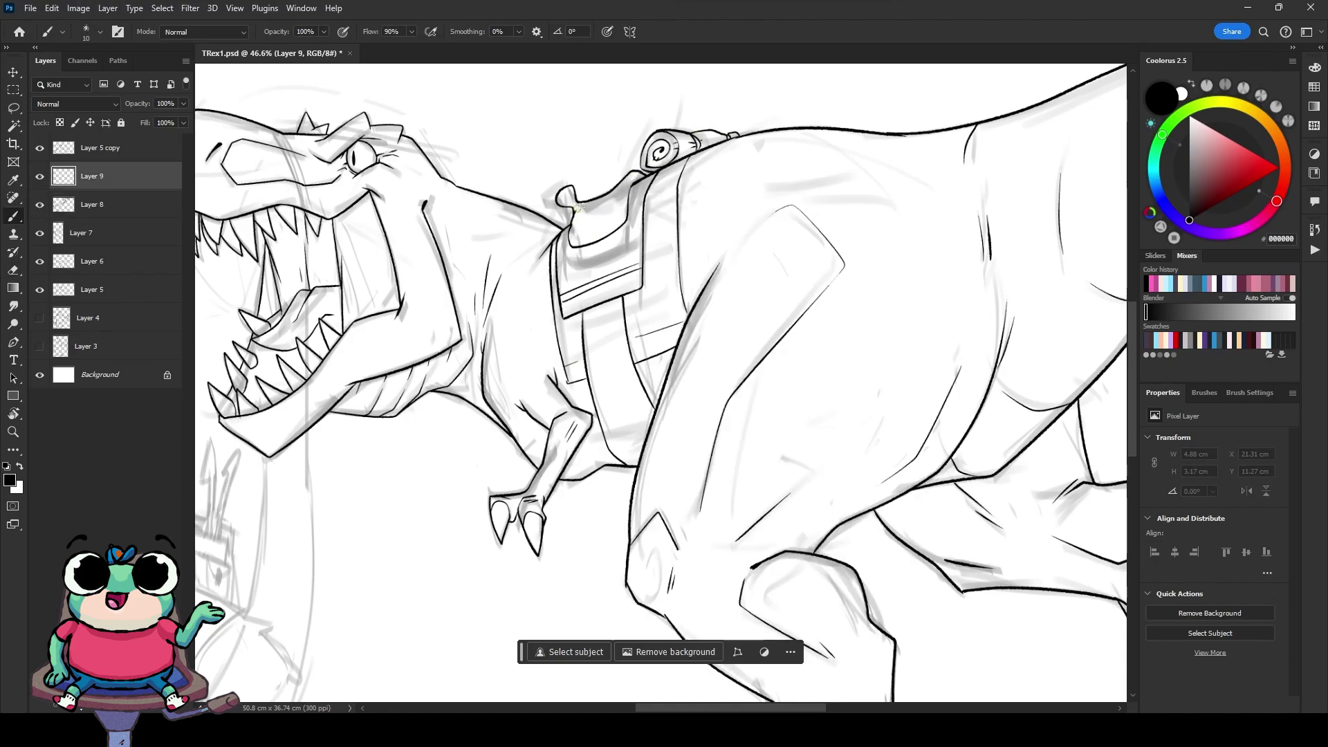
key(alt+bracketleft)
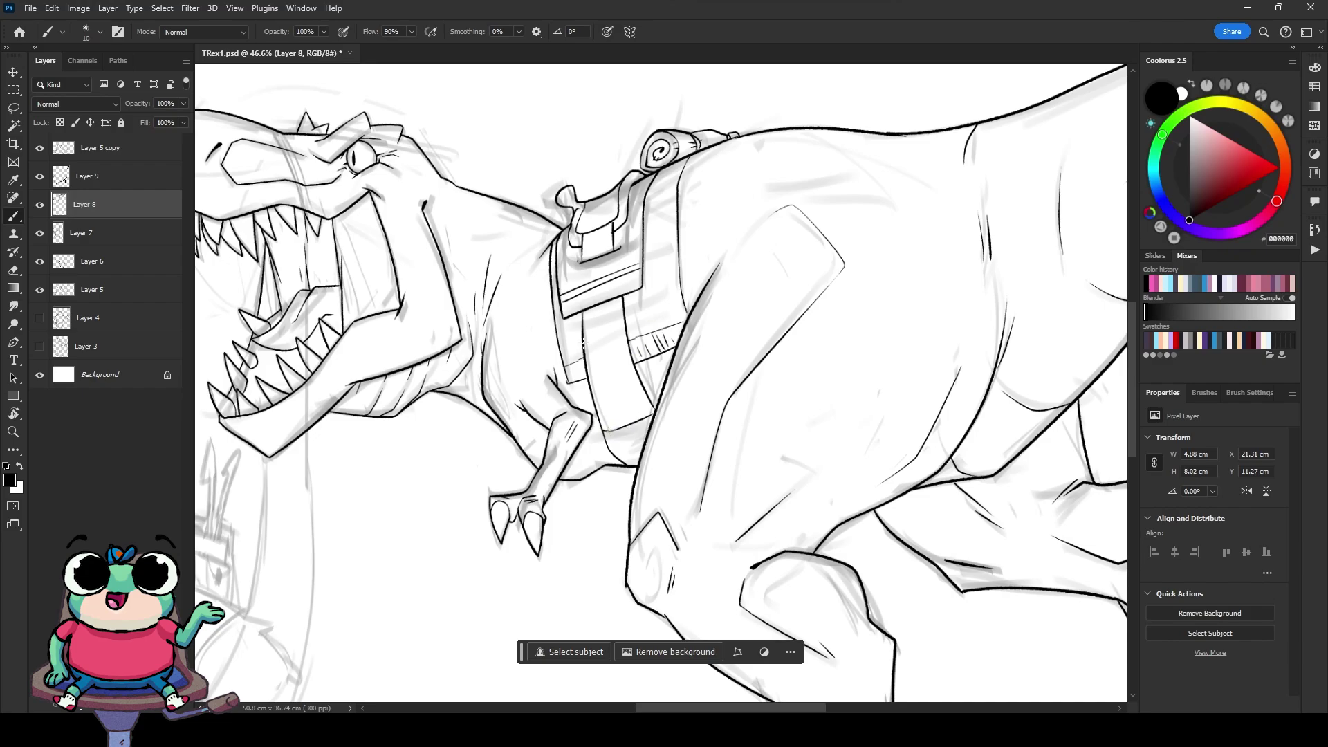
drag(583, 342, 596, 557)
key(ctrl+shift+alt+n)
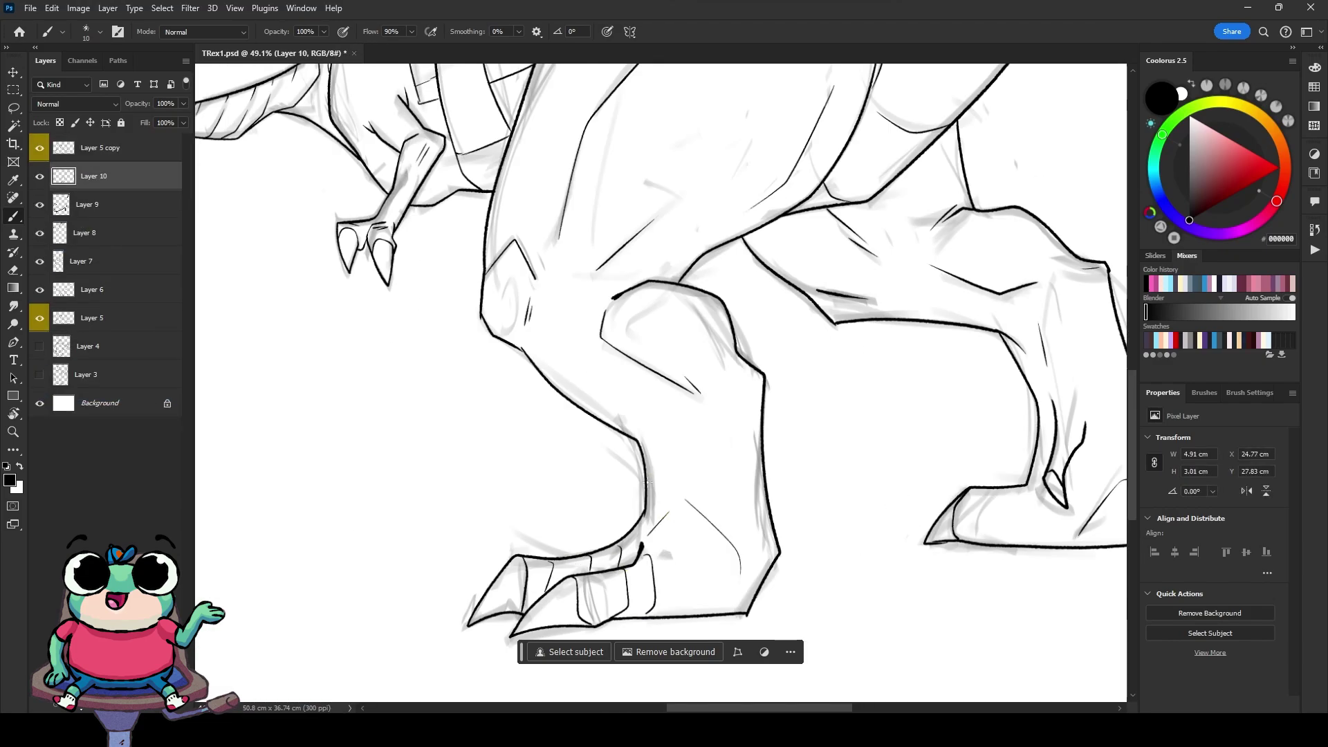
Step: Review the whole T-rex, save the drawing, and start inking the bear's face
mouse_move(648, 482)
mouse_down()
mouse_move(503, 160)
mouse_move(485, 188)
mouse_up()
scroll(487, 345, right, 5)
scroll(487, 346, right, 5)
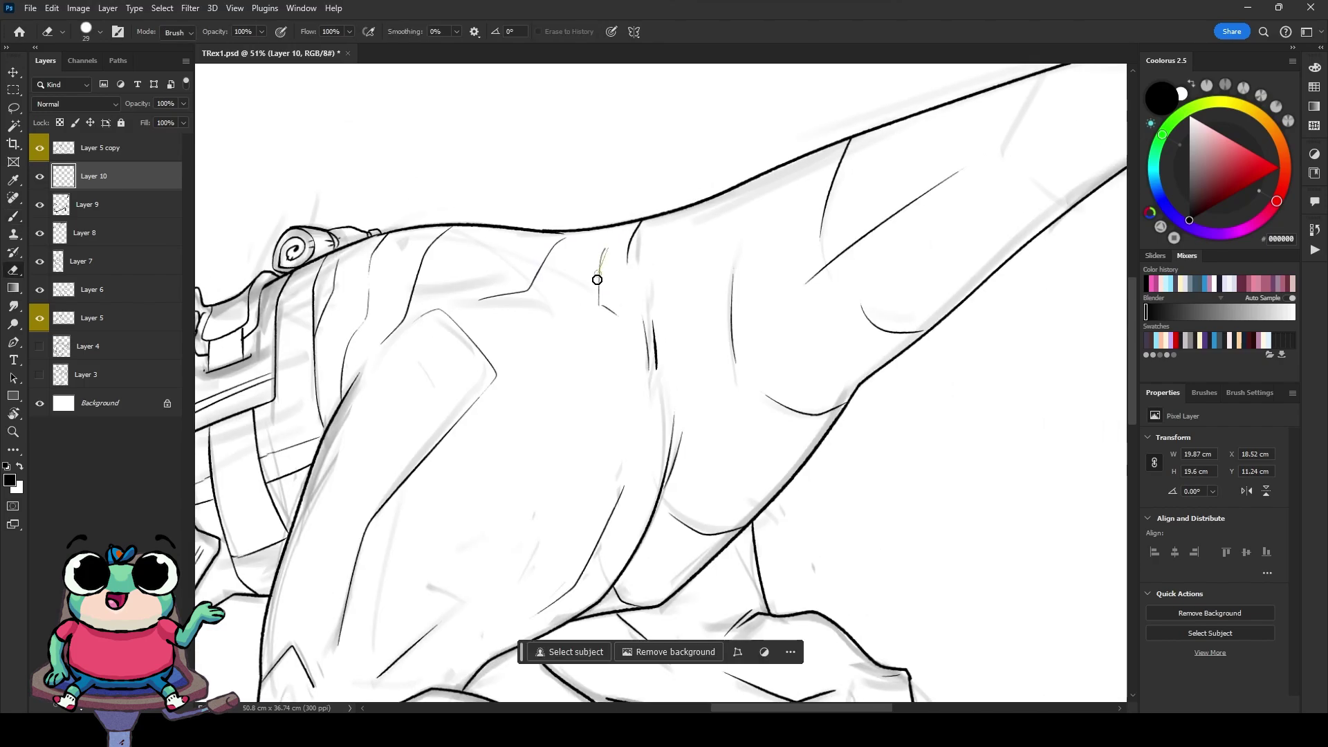
scroll(487, 345, right, 5)
key(ctrl+0)
key(ctrl+s)
drag(366, 382, 374, 388)
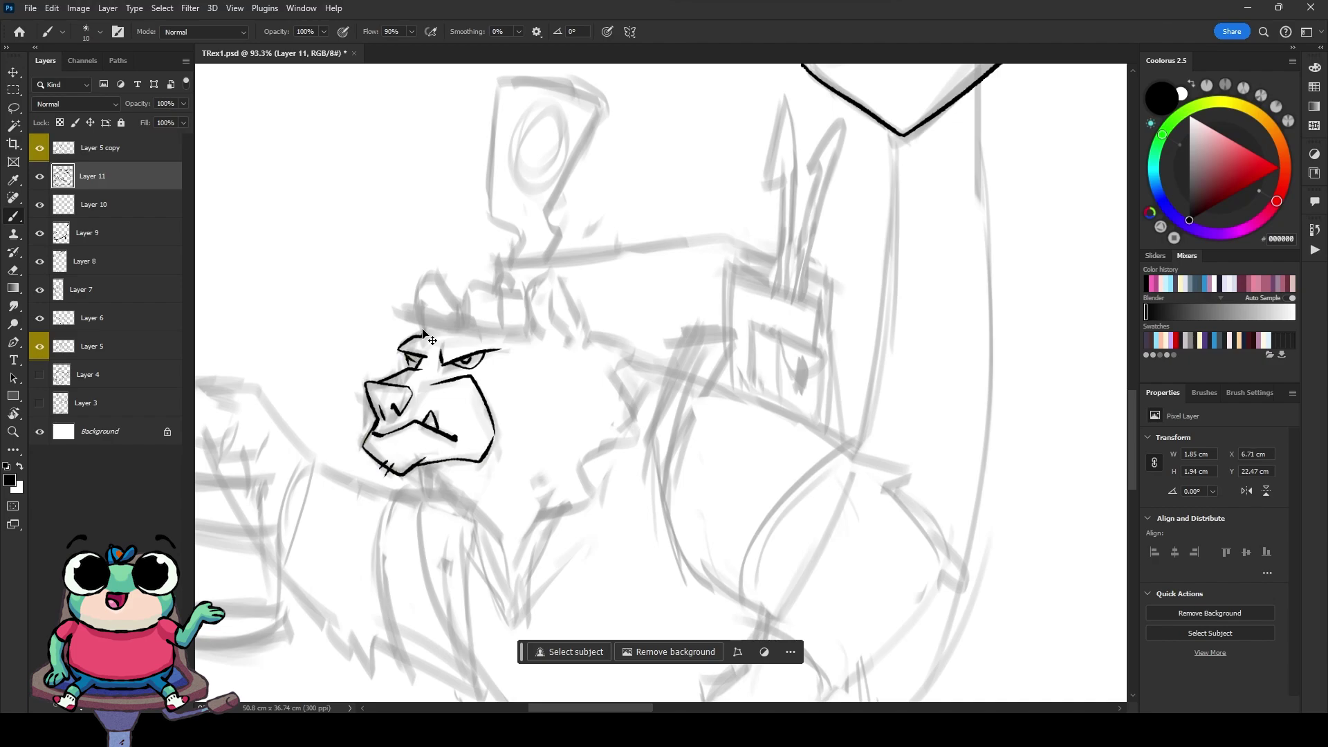
Step: Ink the bear's cap bump and brim, brow line, raised-arm curve and foot claw
drag(499, 289, 514, 285)
drag(503, 334, 532, 337)
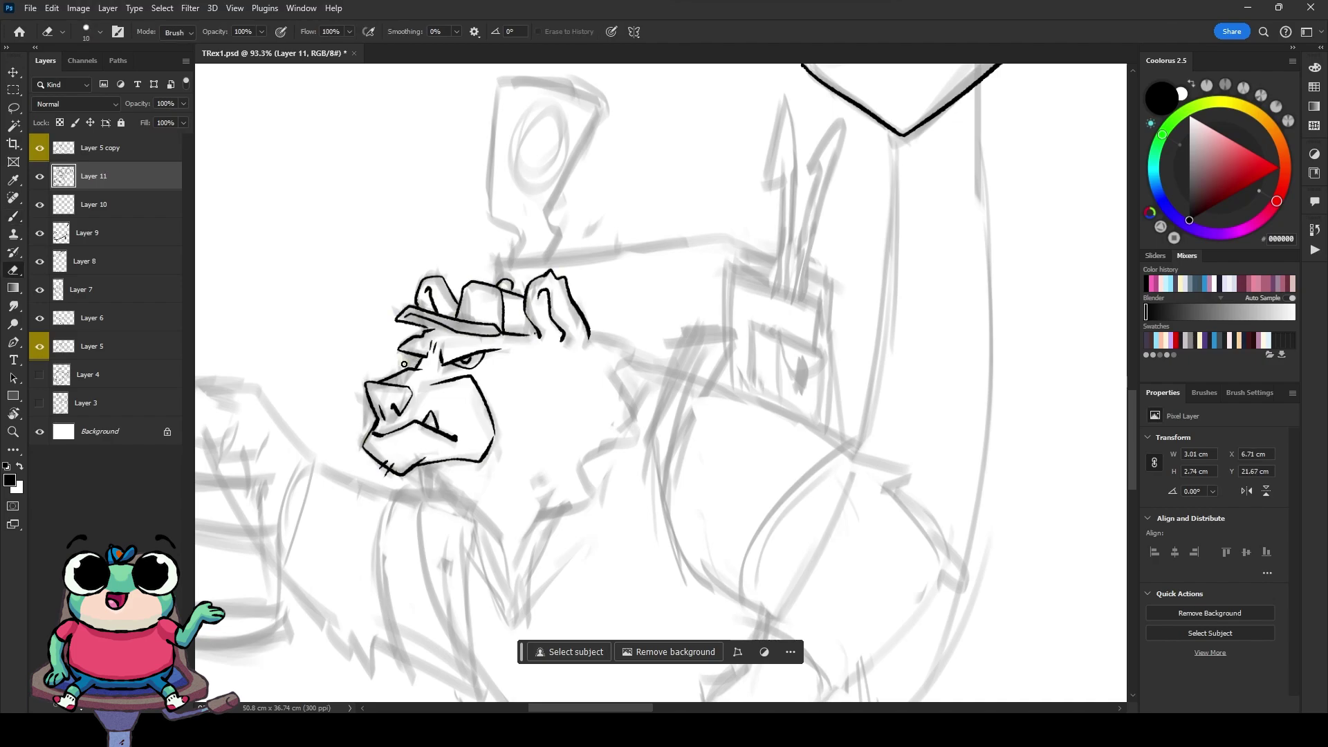
drag(450, 354, 427, 357)
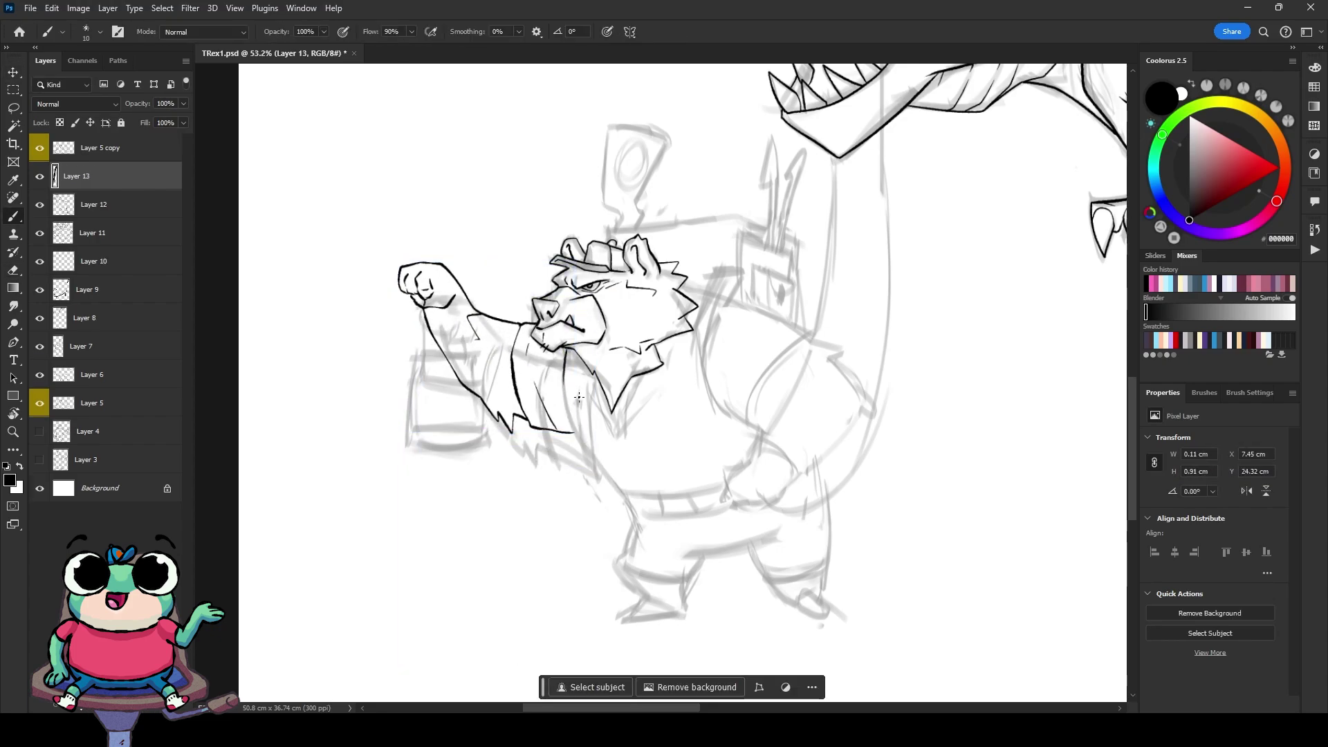
drag(427, 479, 367, 596)
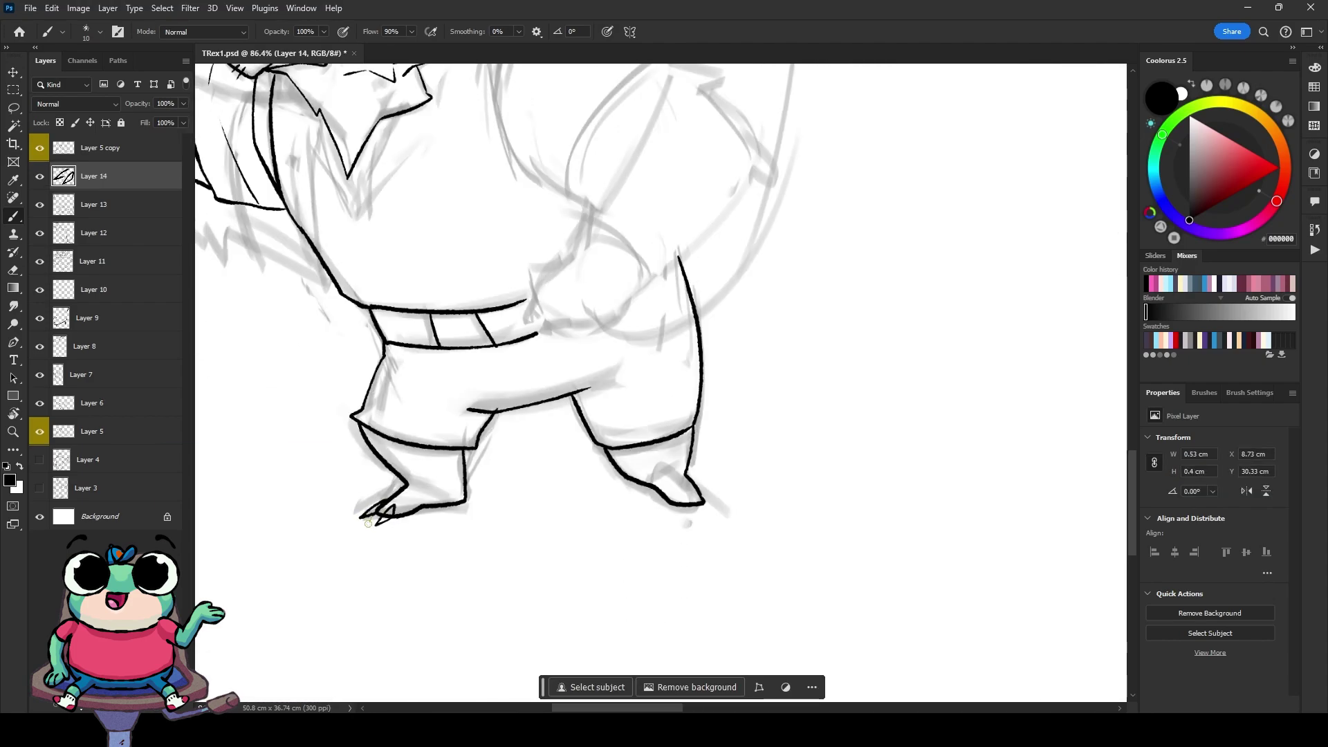
drag(712, 510, 726, 510)
Step: Erase stray ink on Layers 13 and 12, then ink the backpack strap on a new layer
key(alt+bracketleft)
key(e)
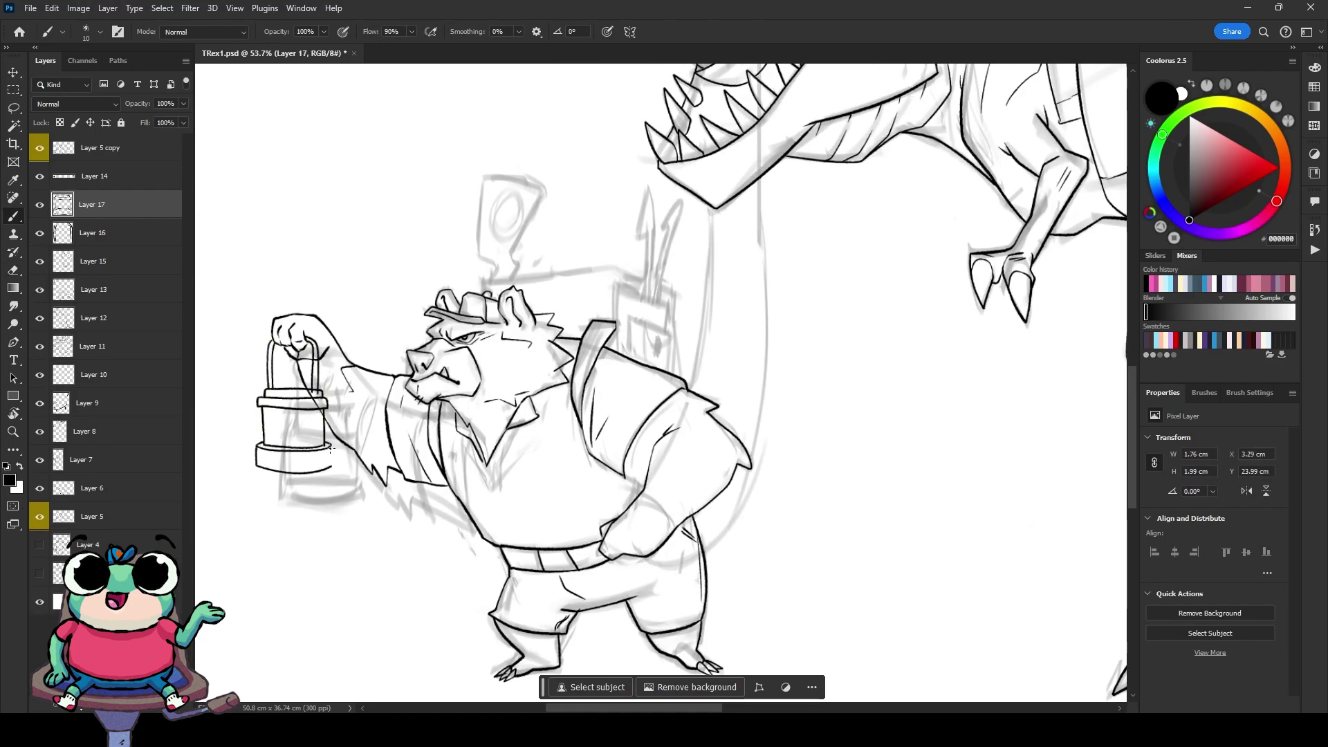
click(181, 308)
key(e)
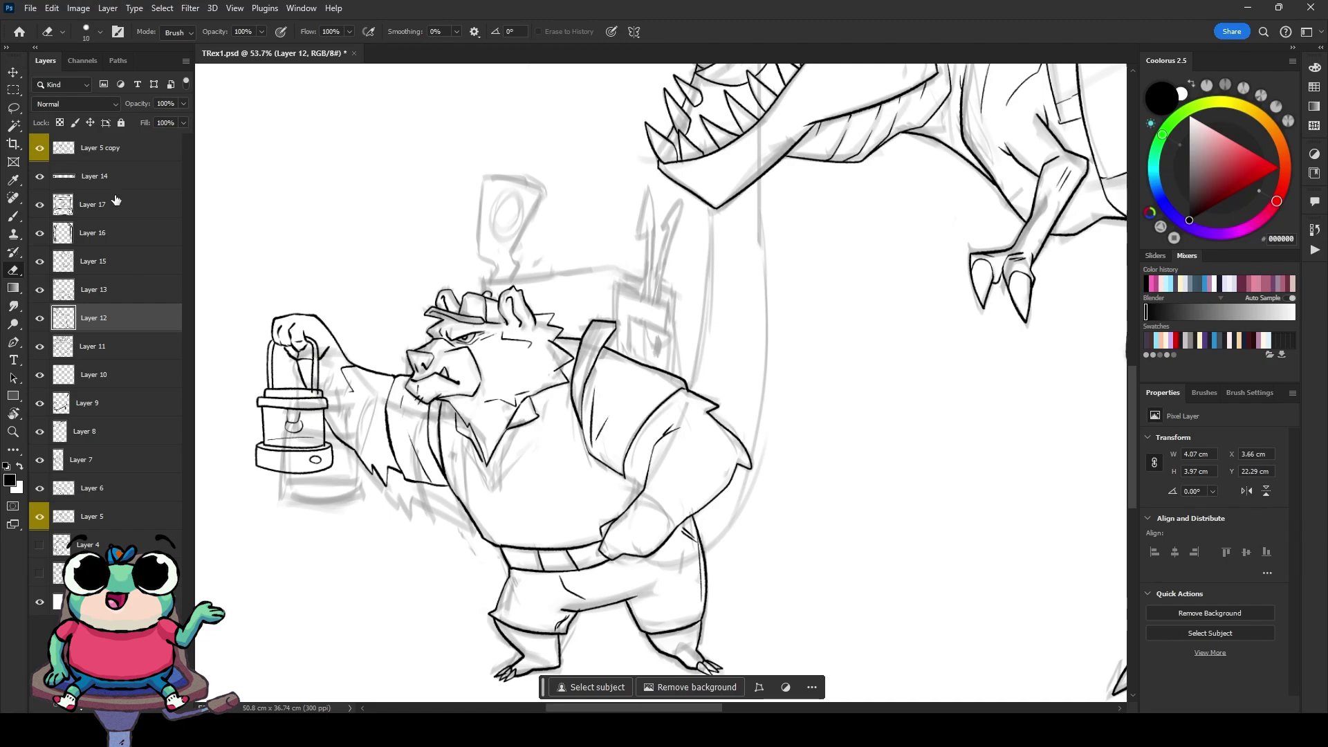
click(116, 201)
key(b)
key(ctrl+shift+alt+n)
key(ctrl+bracketright)
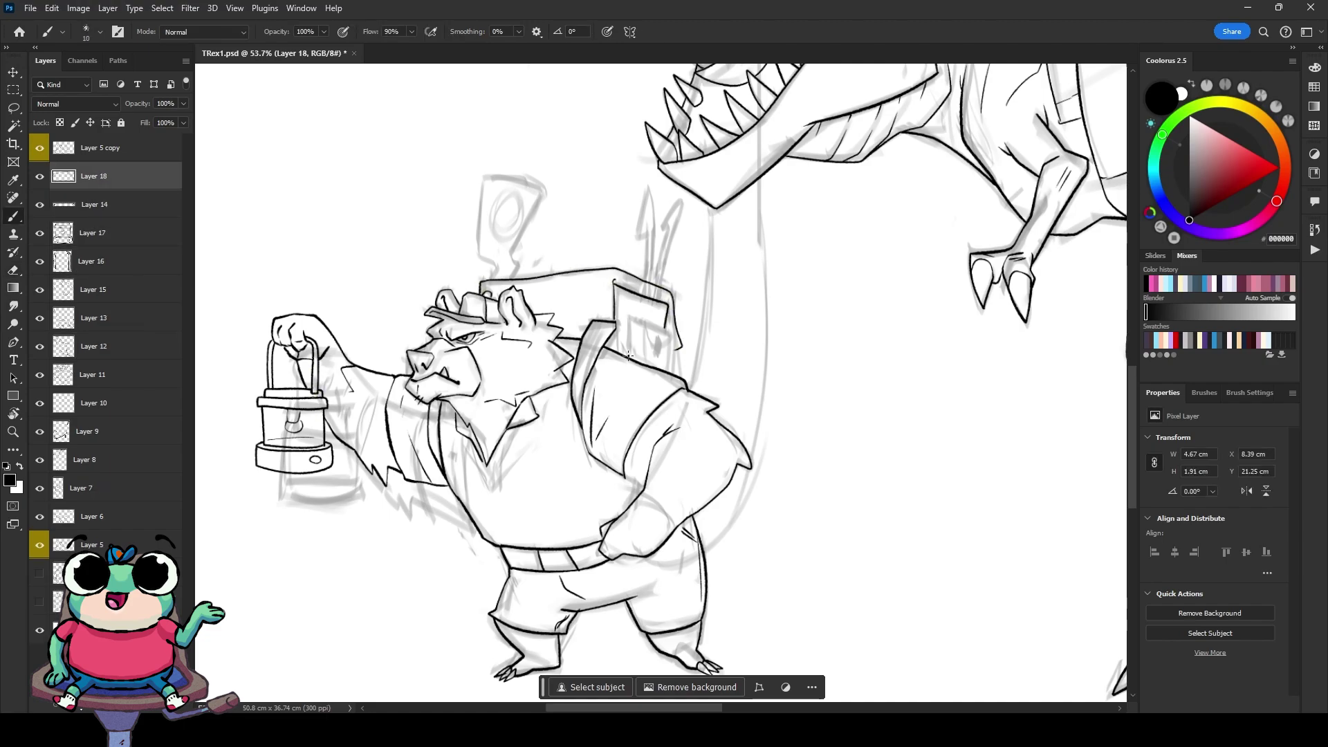
drag(660, 341, 668, 345)
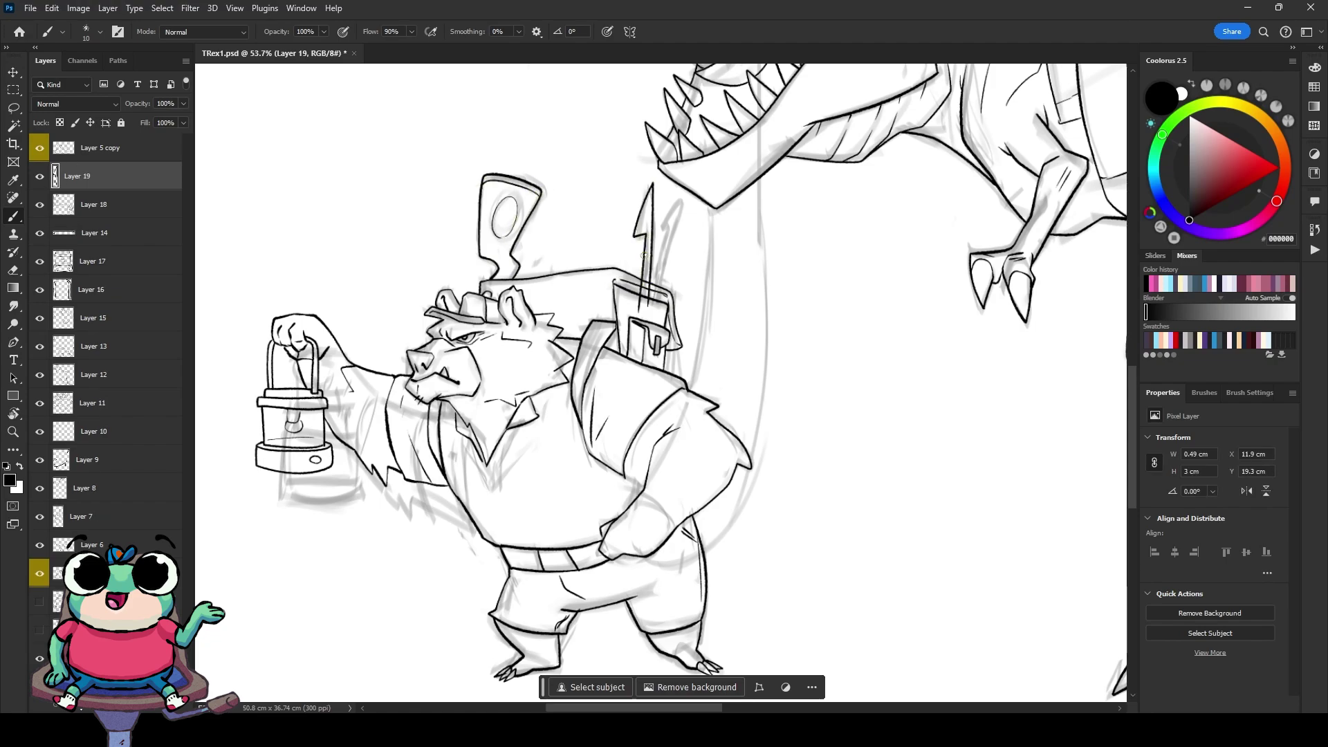
Step: Shrink the eraser, move down to Layer 18, and zoom in around the bear
key(bracketleft)
key(bracketleft)
key(alt+bracketleft)
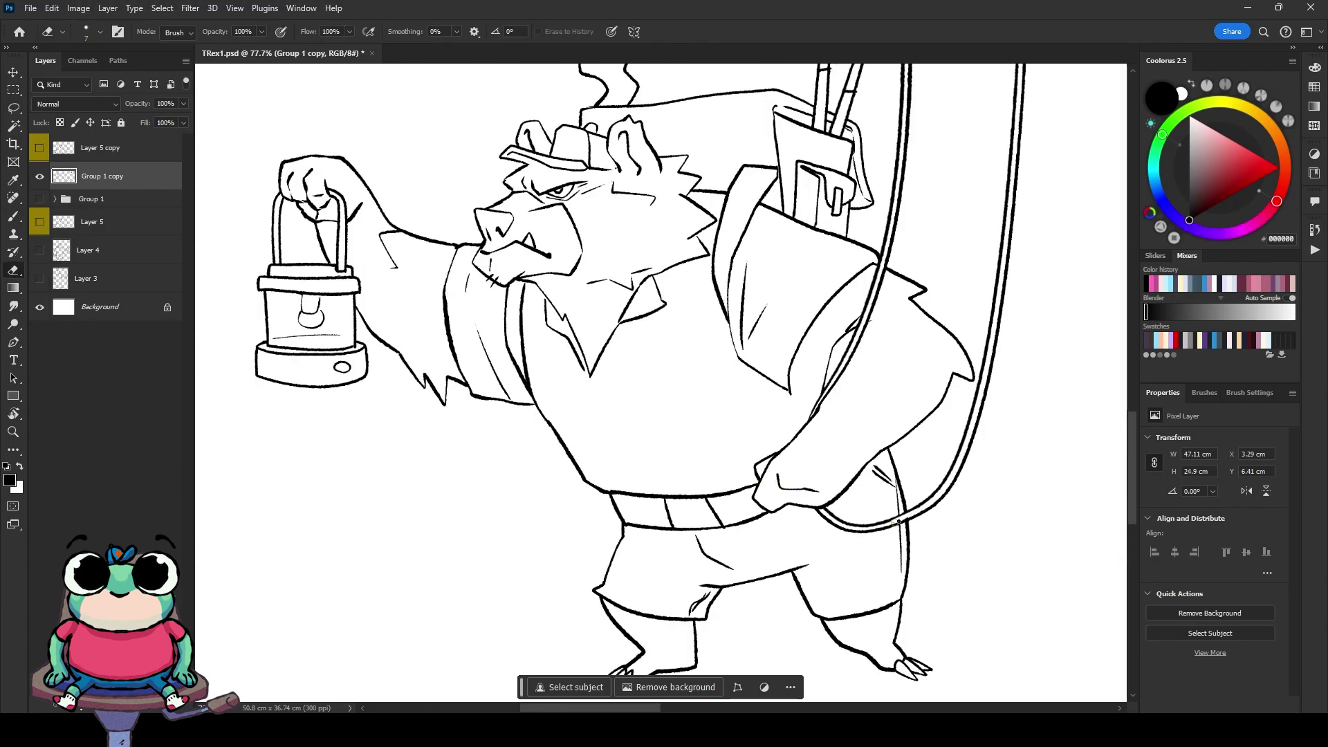
drag(776, 475, 783, 468)
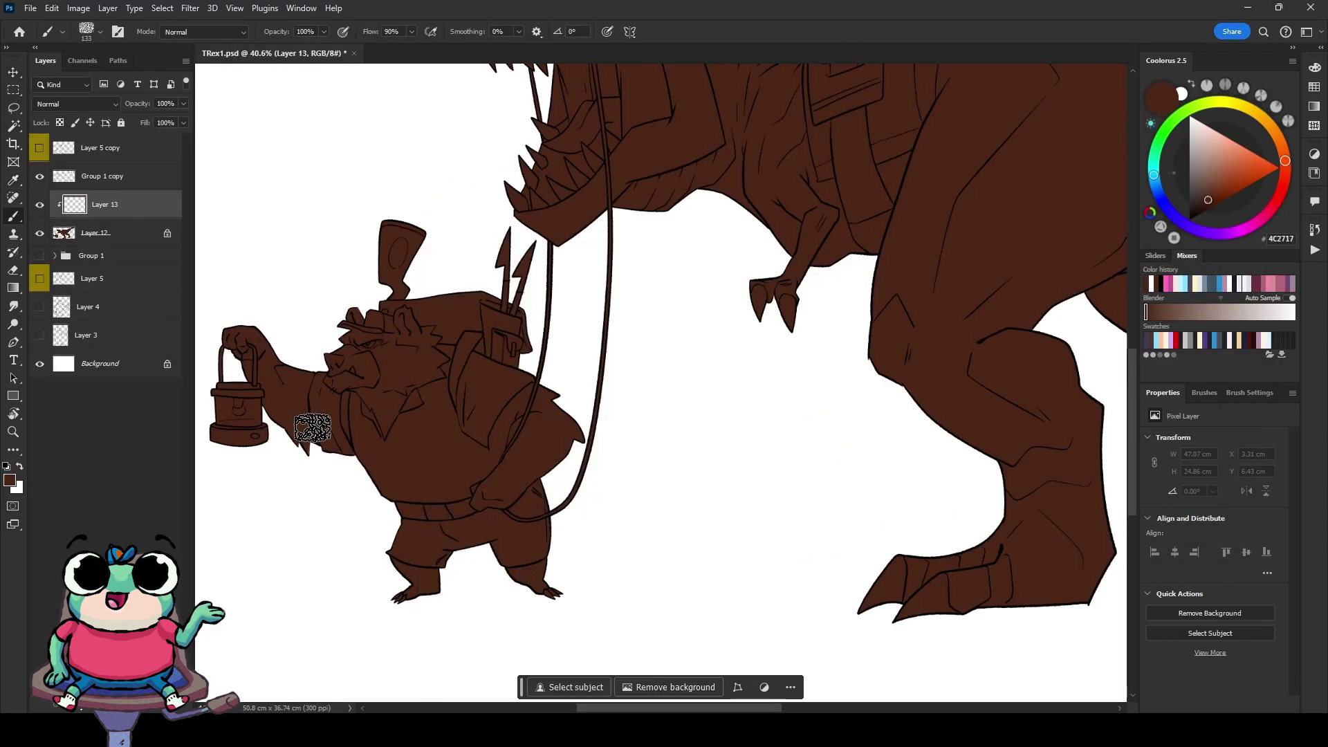
Step: Paint lighter brown on the bear's arm and belly, undoing the textured brush strokes
drag(305, 387, 294, 436)
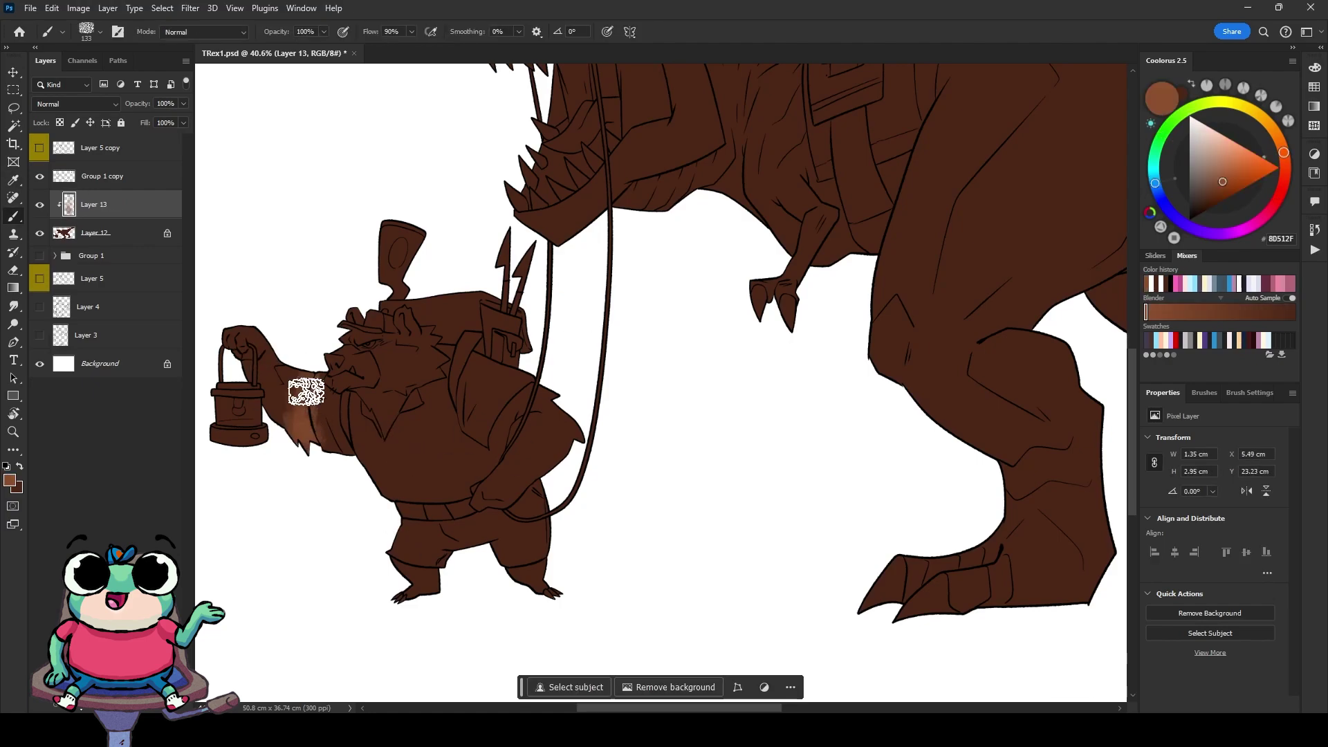
drag(512, 463, 497, 488)
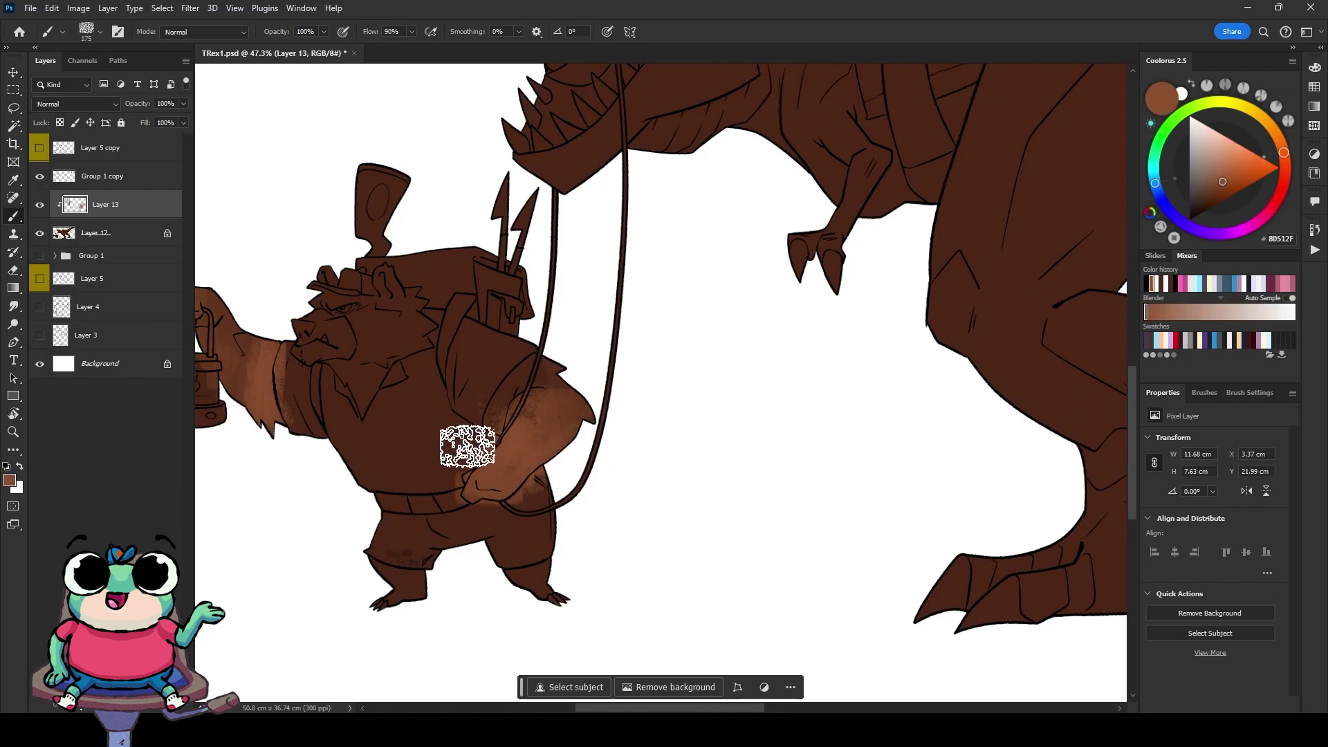
drag(527, 523, 519, 430)
right_click(335, 303)
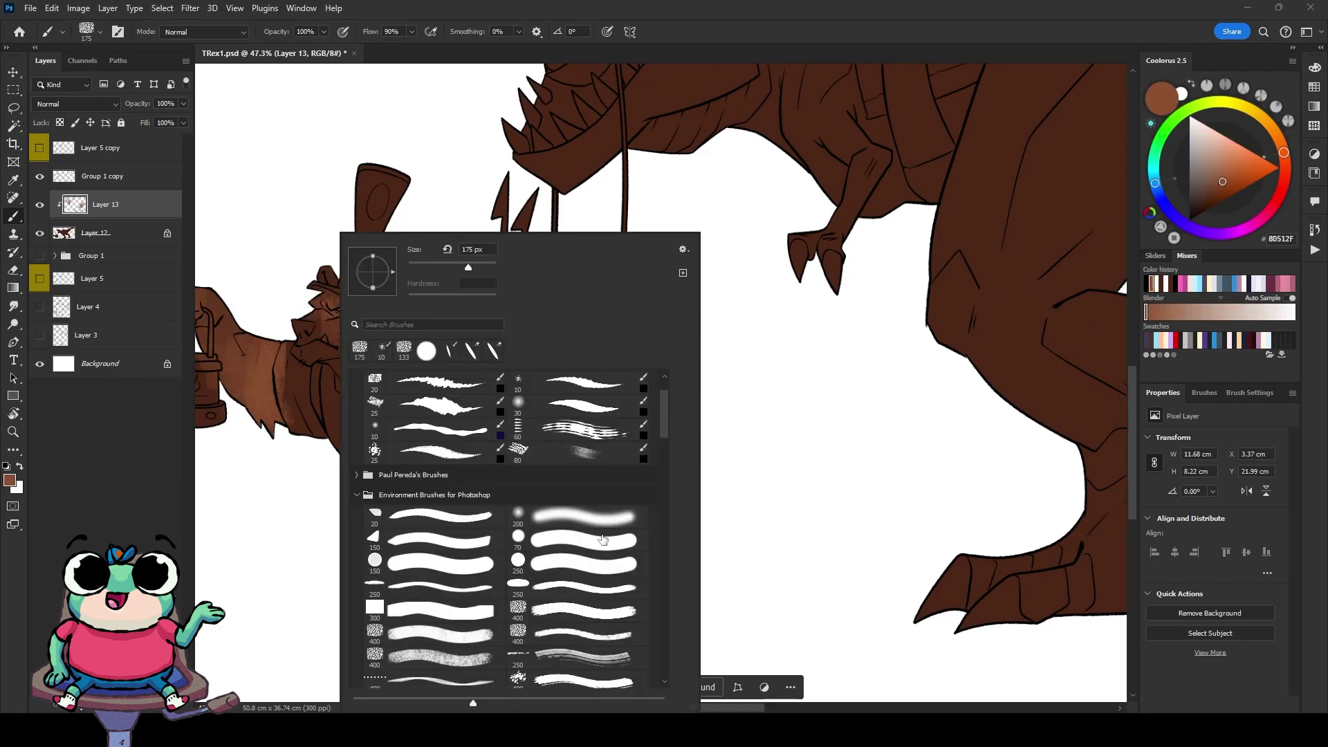
click(488, 268)
key(ctrl+z)
Step: Add soft lighter-brown shading across the bear and his chest with a soft round brush
right_click(442, 242)
double_click(550, 268)
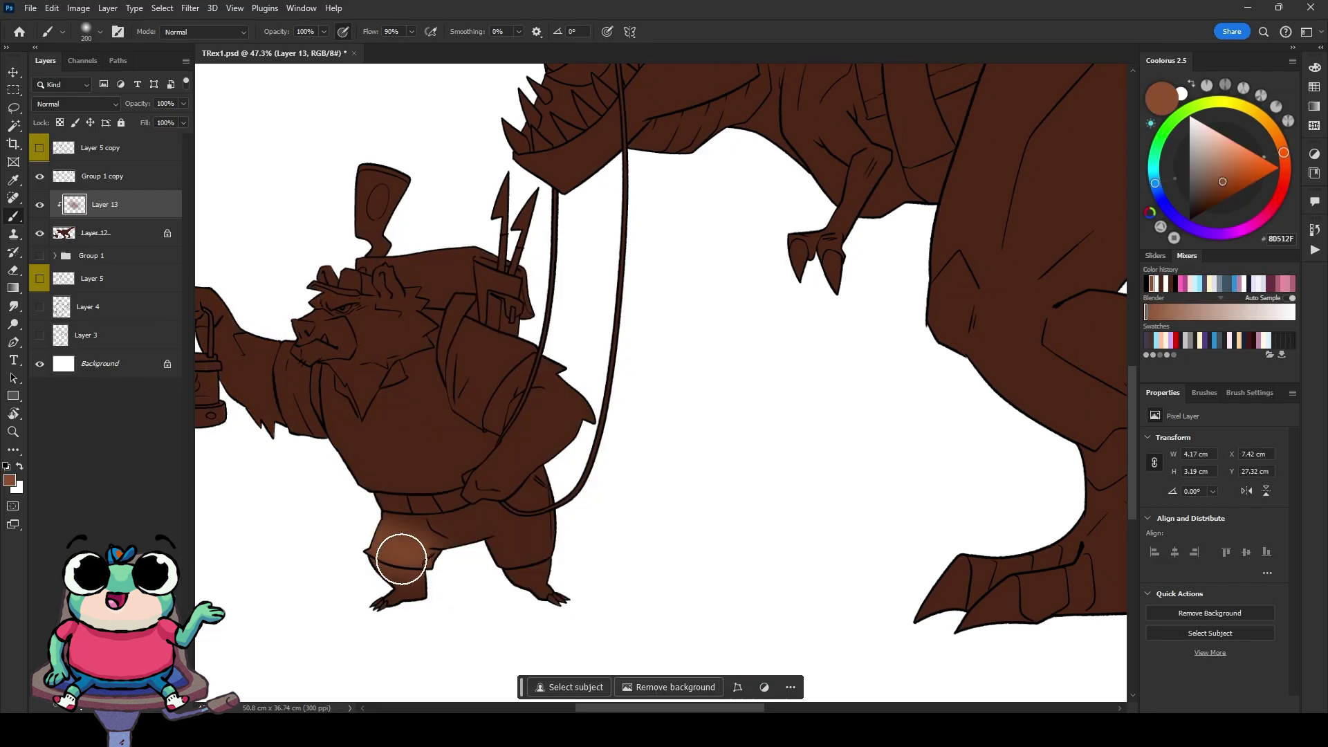
drag(588, 403, 749, 415)
key([)
key([)
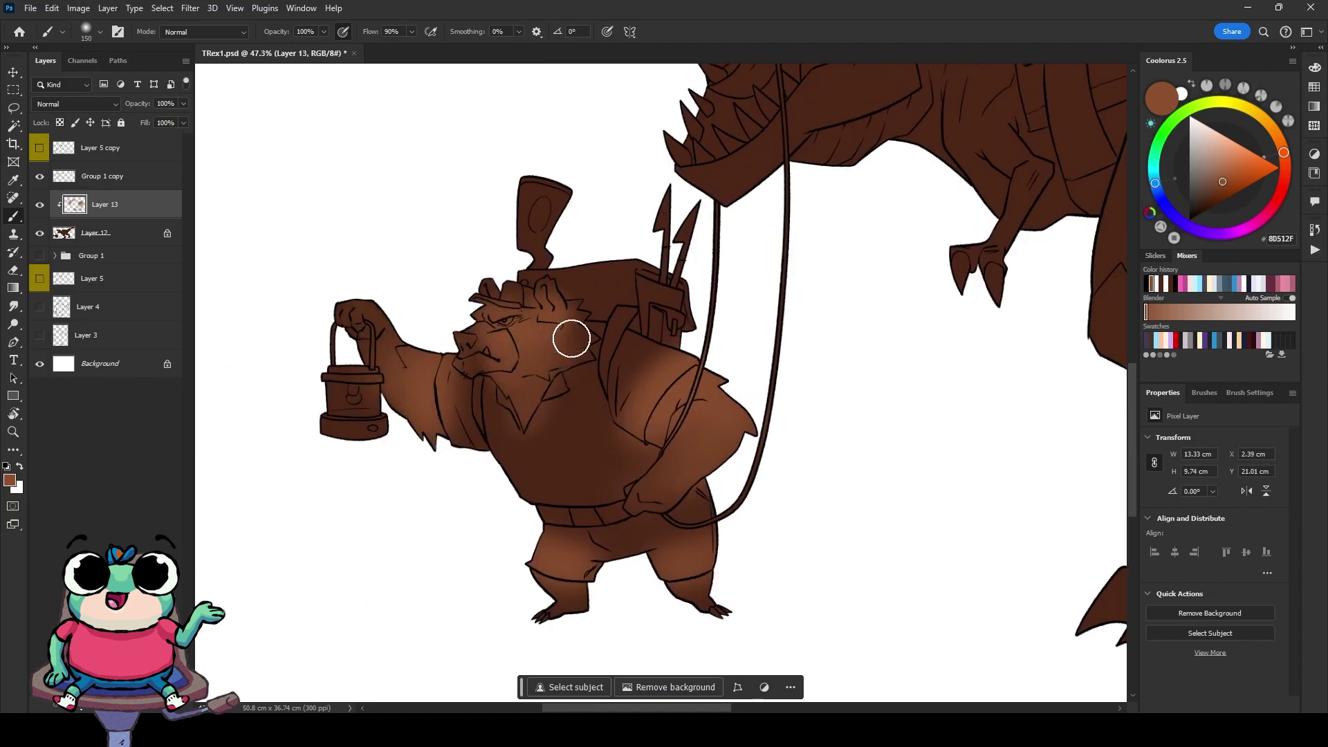
drag(569, 336, 542, 261)
key(bracketleft)
key(bracketleft)
alt+click(490, 285)
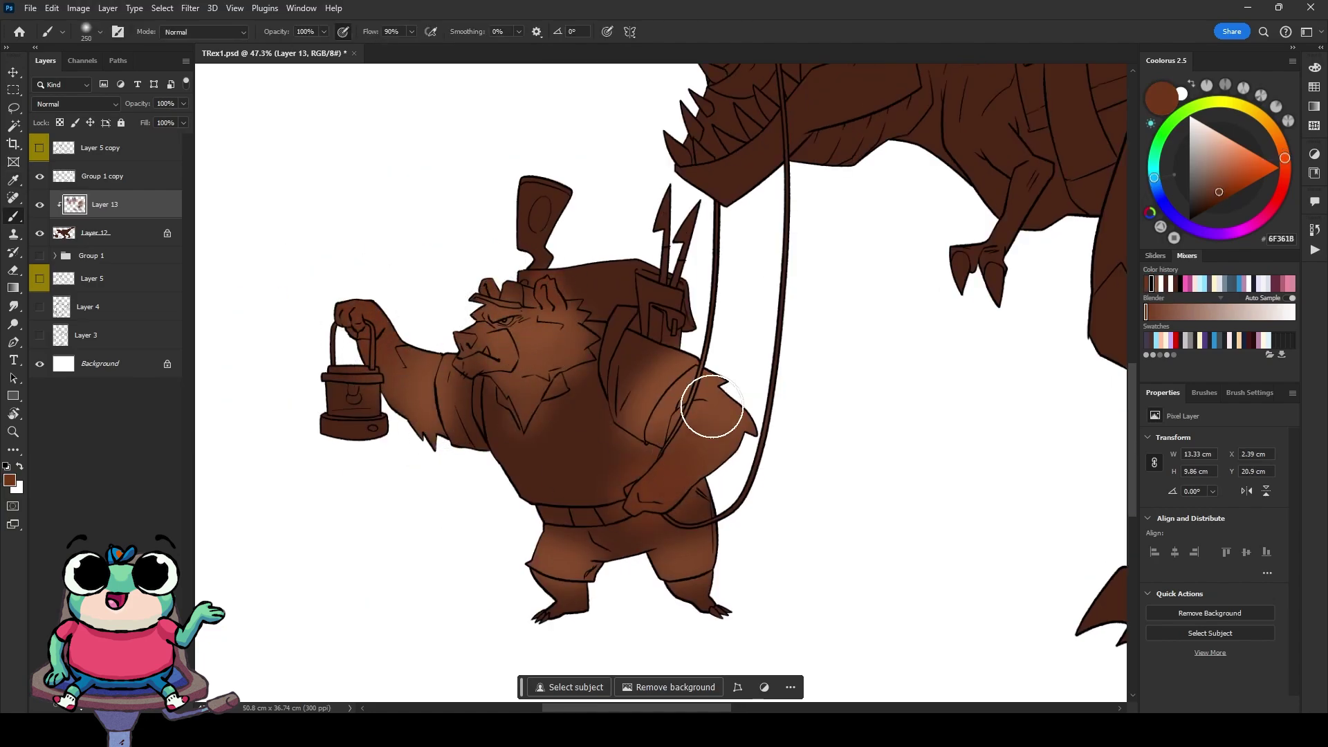
Step: Set up tan and a small flat brush on a new clipped layer for the muzzle
click(1224, 155)
right_click(484, 238)
click(539, 449)
key(ctrl+shift+n)
scroll(407, 349, up, 5)
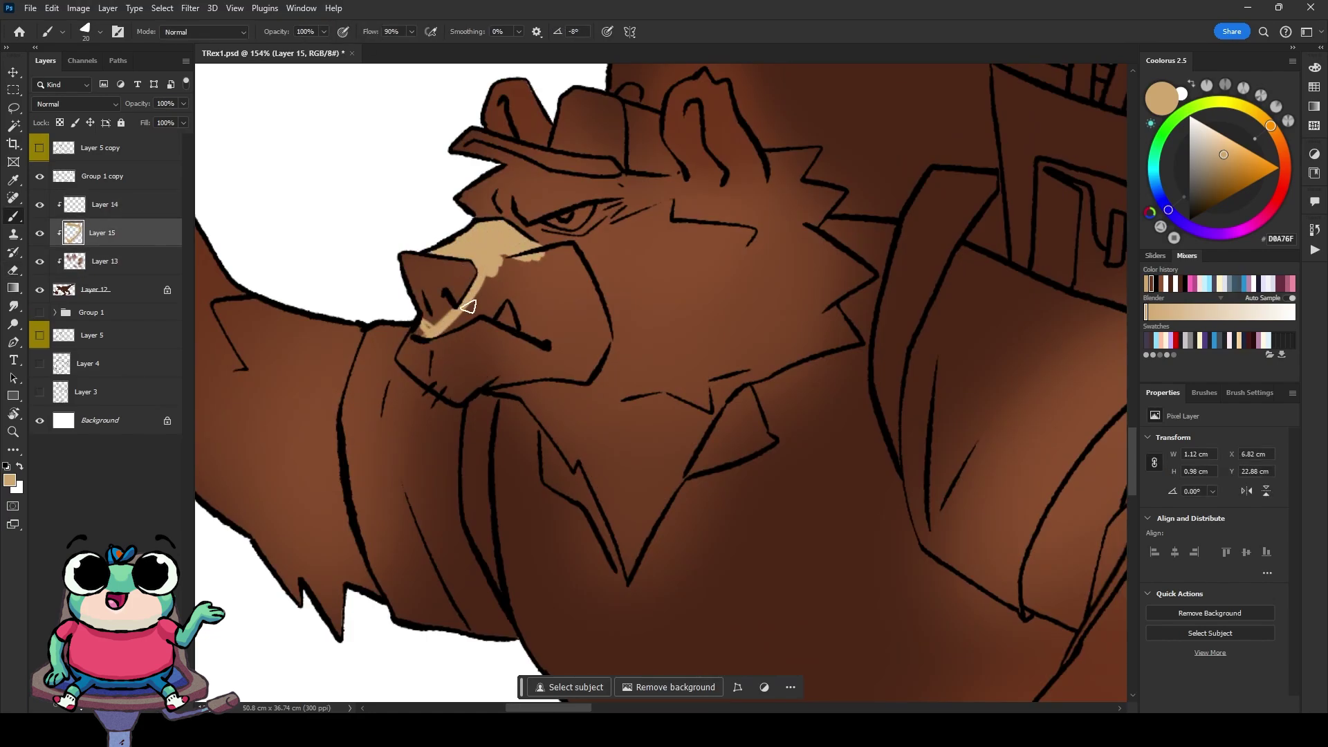
Step: Paint the bear's muzzle tan
mouse_move(486, 352)
mouse_down()
mouse_move(553, 256)
mouse_move(588, 373)
mouse_move(442, 388)
mouse_move(553, 290)
mouse_up()
scroll(512, 315, down, 3)
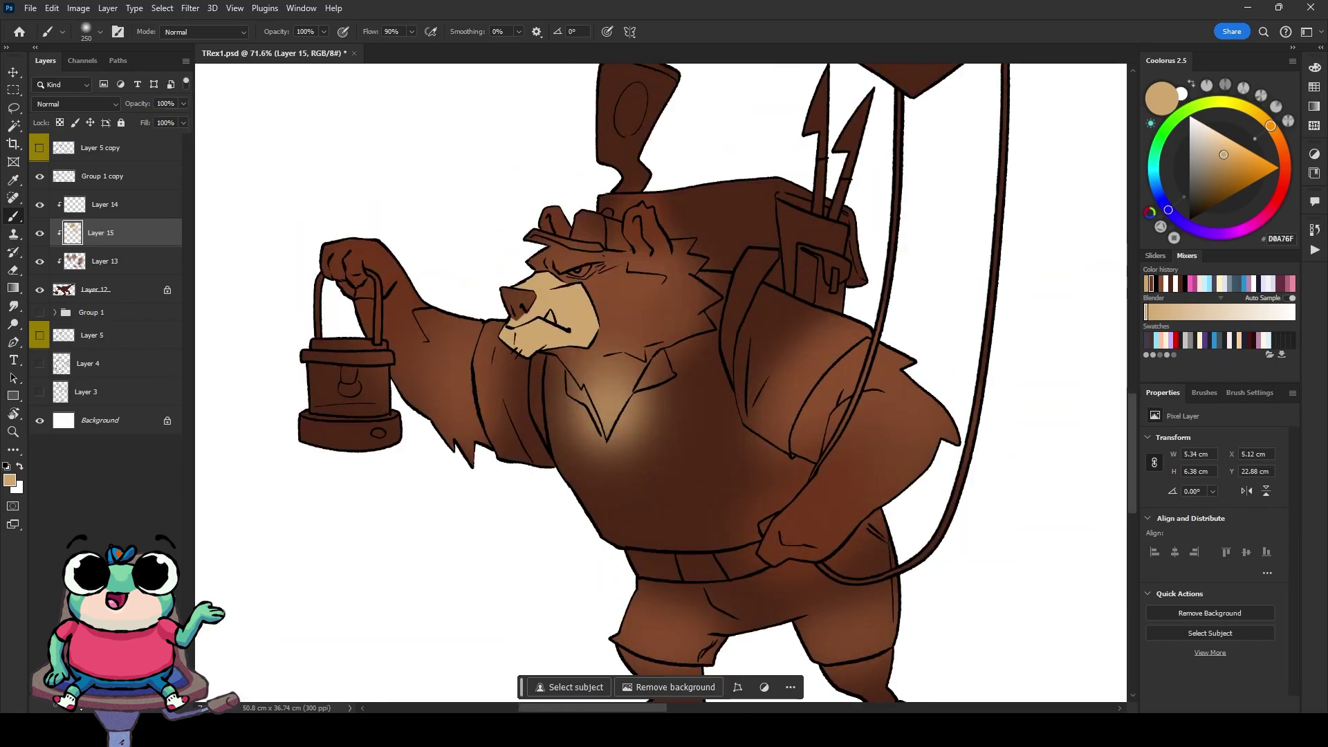
scroll(426, 404, up, 5)
Step: On a new layer, paint the spear tips grey and the shafts tan
key(ctrl+shift+n)
key(b)
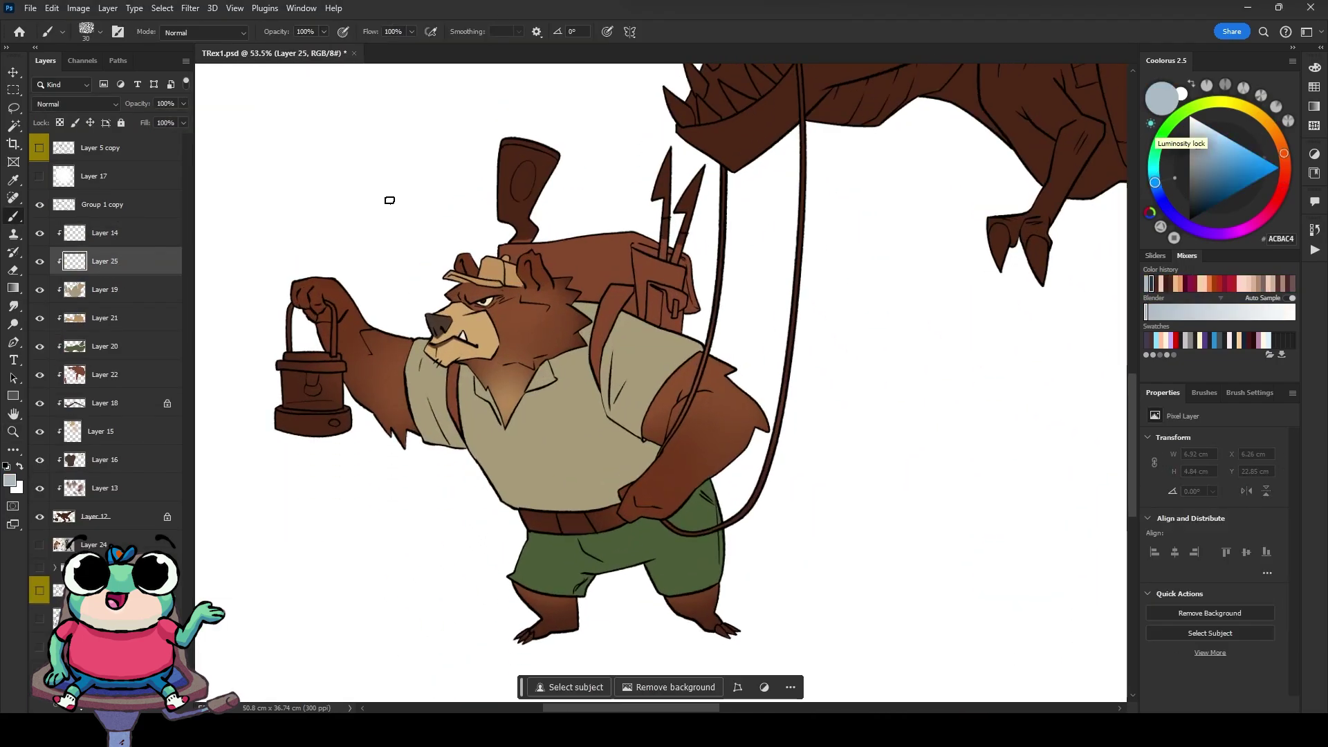
right_click(391, 200)
mouse_move(657, 156)
mouse_down()
mouse_move(665, 221)
mouse_move(695, 236)
mouse_up()
scroll(622, 277, up, 4)
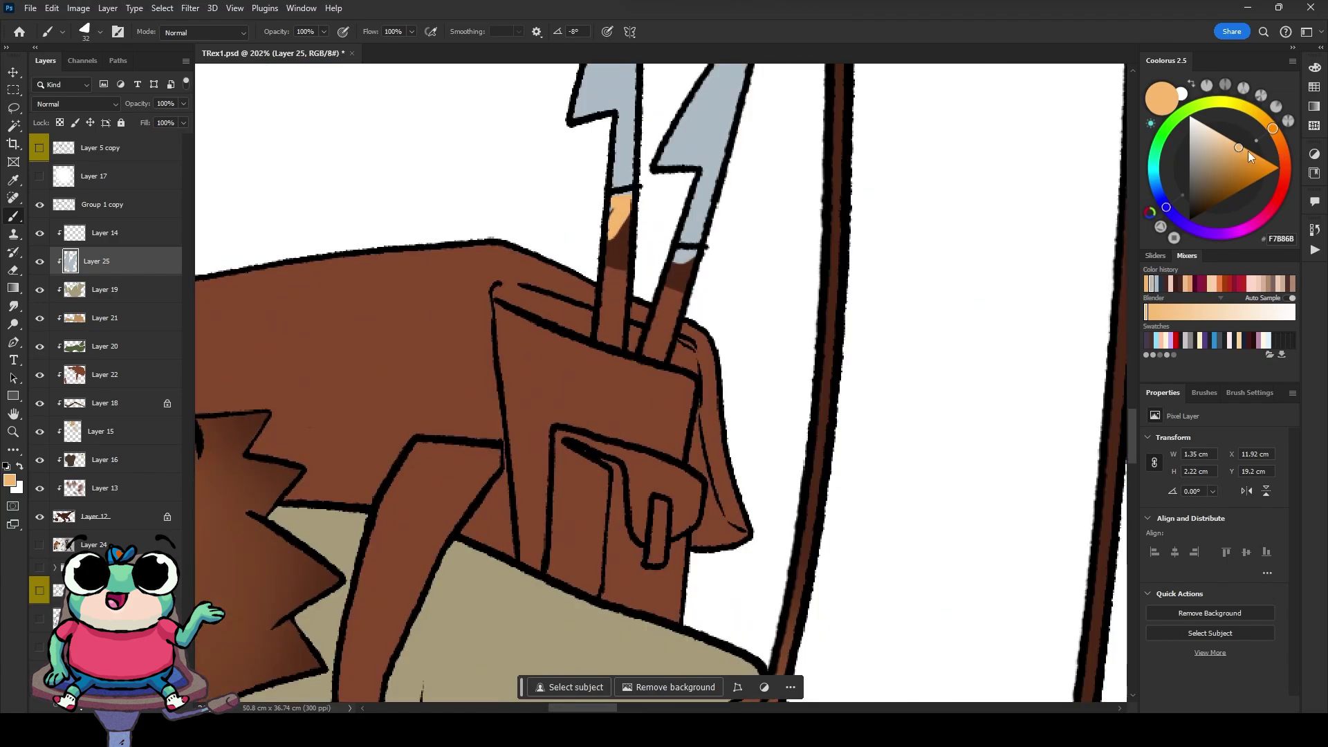
drag(612, 200, 602, 311)
scroll(684, 262, down, 5)
scroll(410, 357, up, 3)
Step: Paint a dark blue band along the top of the handle on Layer 25
key(e)
ctrl+click(410, 357)
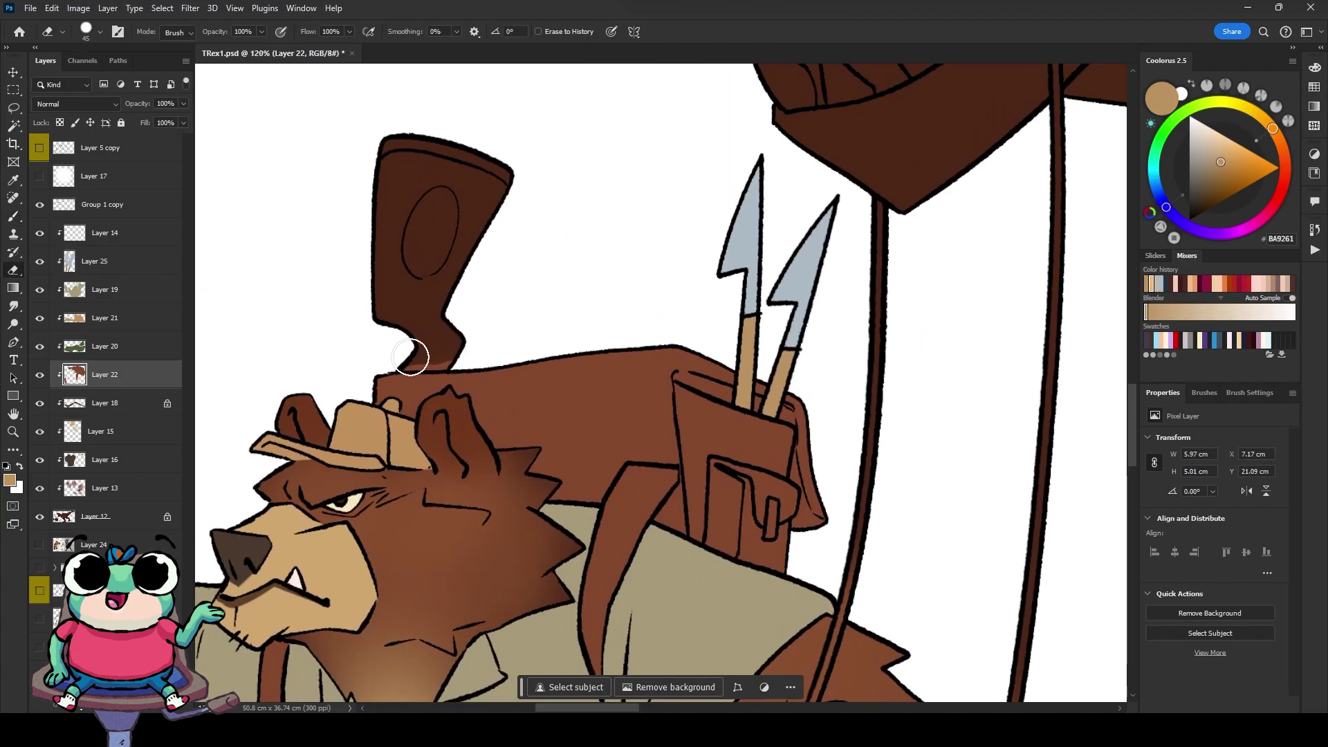
click(118, 272)
key(b)
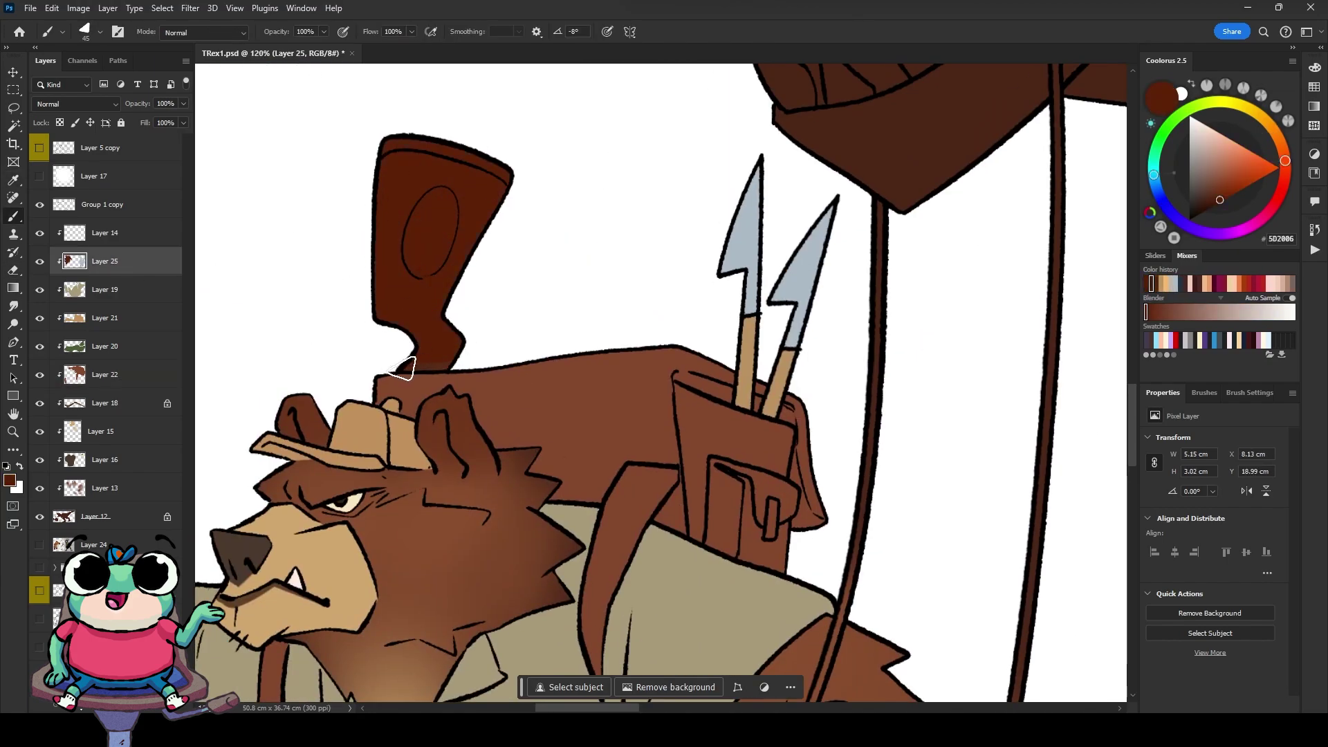
click(1217, 284)
drag(387, 142, 512, 176)
Step: Try a light-brown highlight inside the oval, then undo it to keep it flat
scroll(484, 166, up, 5)
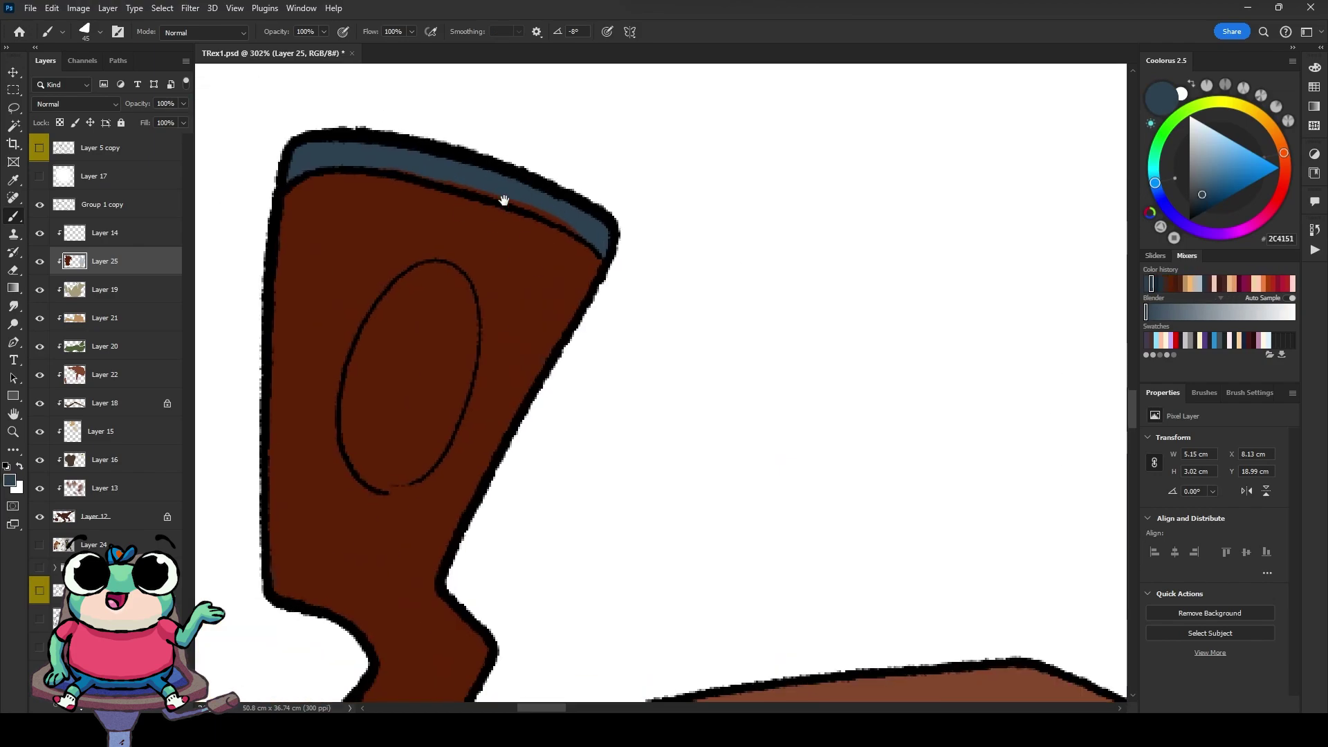
key(bracketleft)
key(bracketleft)
mouse_move(435, 290)
mouse_down()
mouse_move(364, 341)
mouse_move(356, 436)
mouse_up()
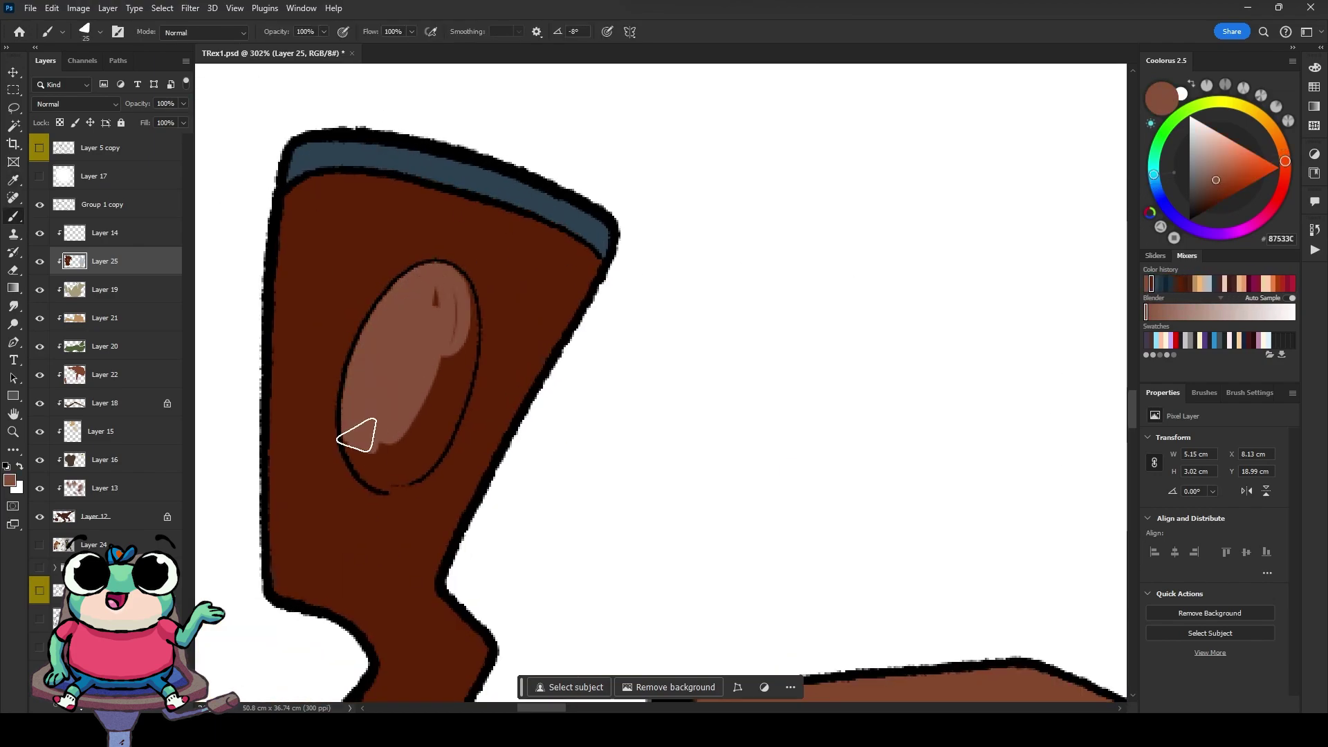
key(alt+BackSpace)
key(bracketleft)
key(bracketleft)
key(bracketleft)
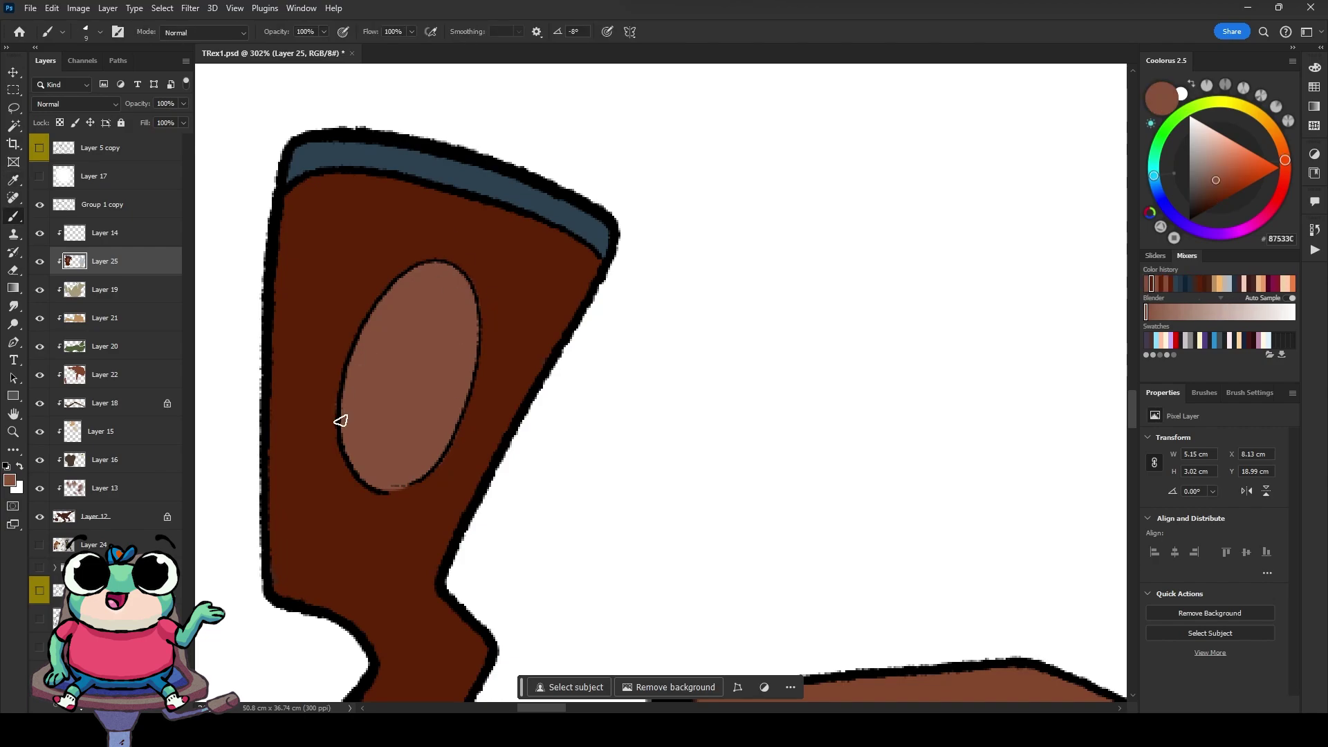
Step: Paint a dark-brown edge along the crate top on a new clipped layer
alt+click(340, 421)
key(ctrl+0)
scroll(354, 309, up, 5)
key(ctrl+shift+alt+n)
key(bracketright)
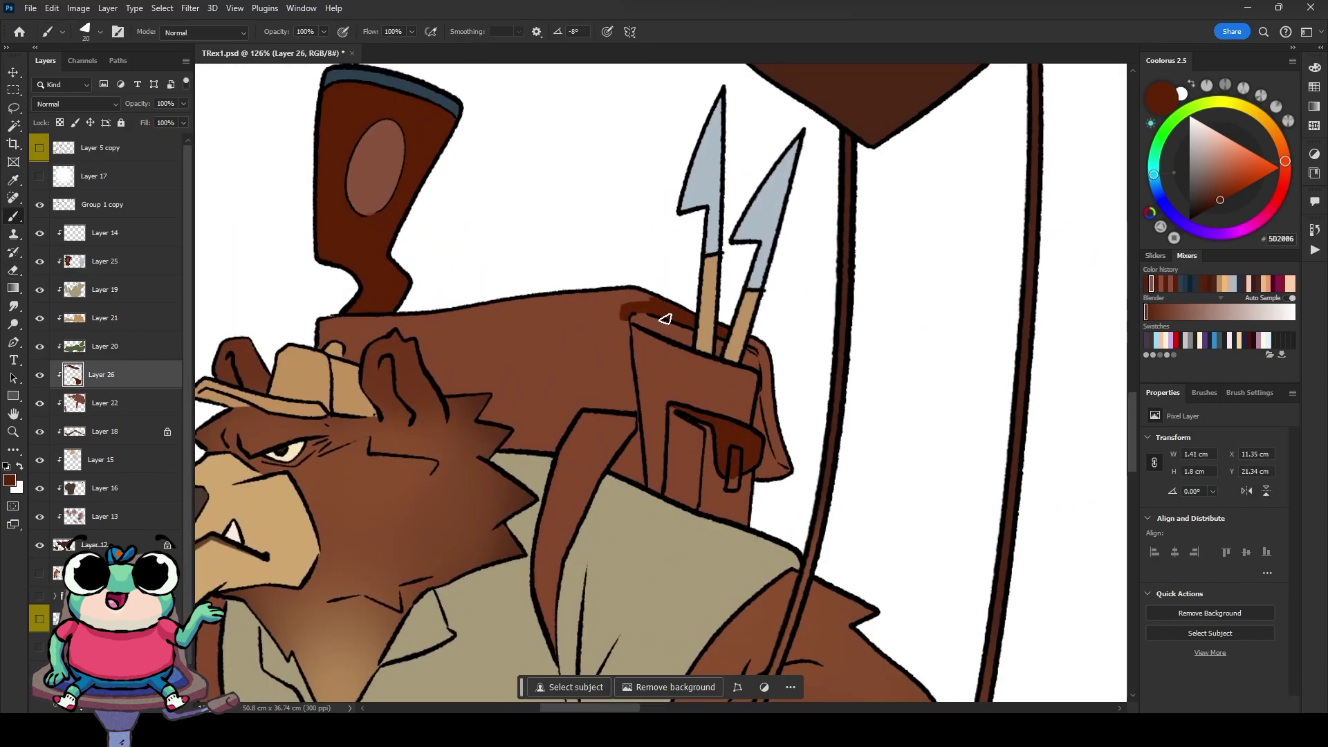
drag(318, 316, 638, 295)
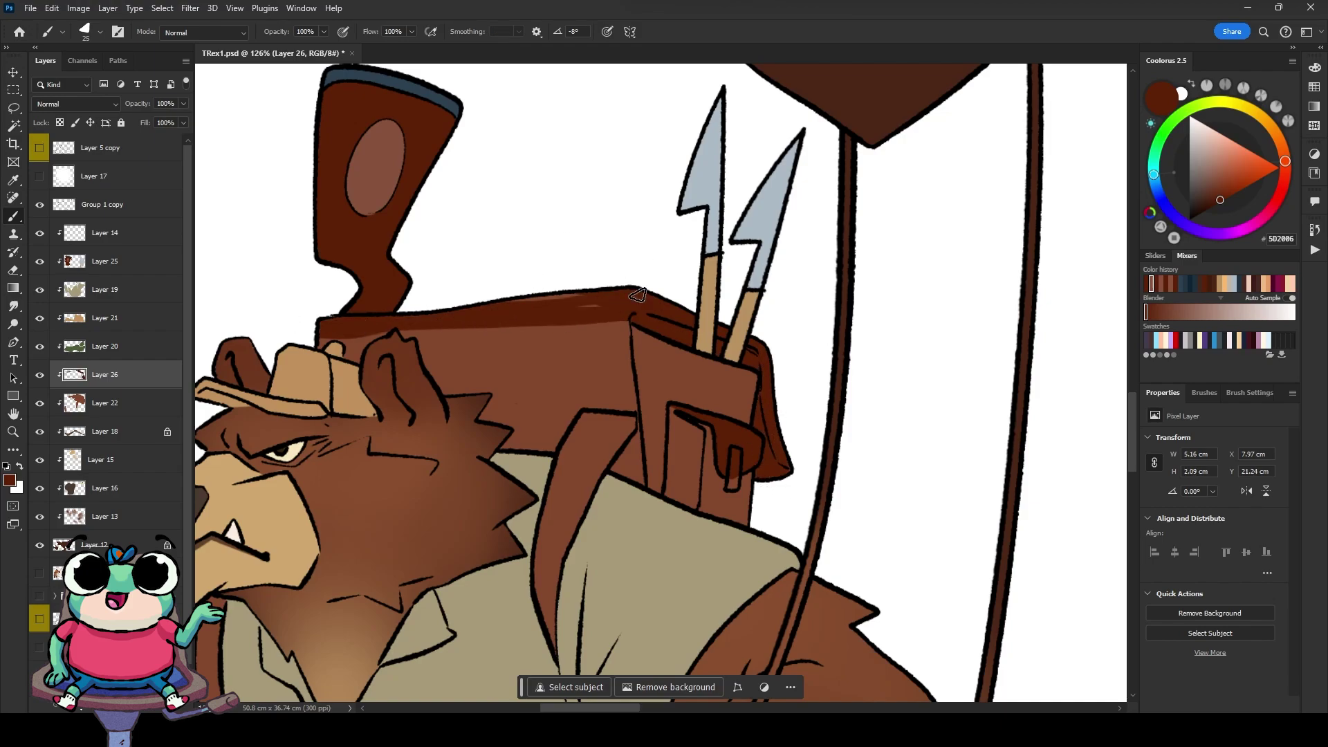
key(e)
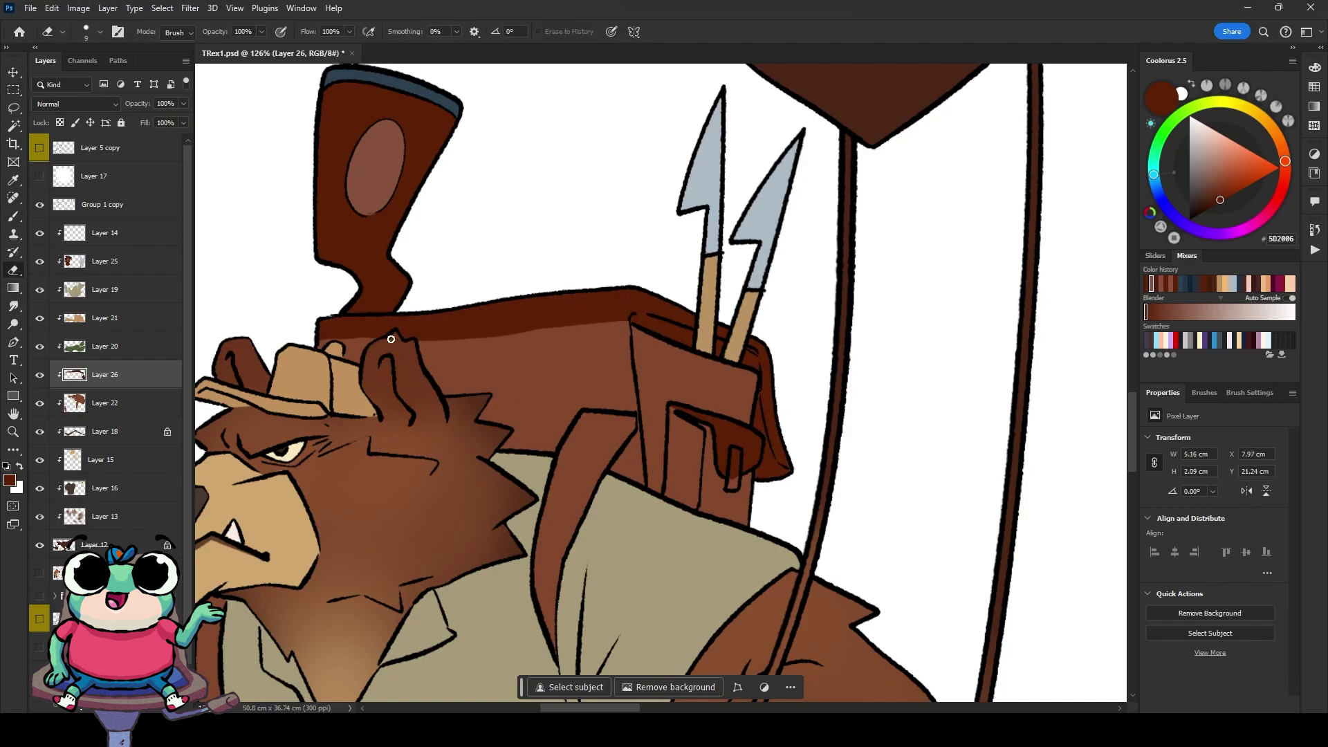
Step: Shift the backpack to a muted olive with Hue/Saturation +23 hue, -64 saturation
key(ctrl+u)
mouse_move(1052, 372)
mouse_down()
mouse_move(1093, 372)
mouse_move(1009, 411)
mouse_up()
key(ctrl+0)
drag(1093, 372, 1069, 376)
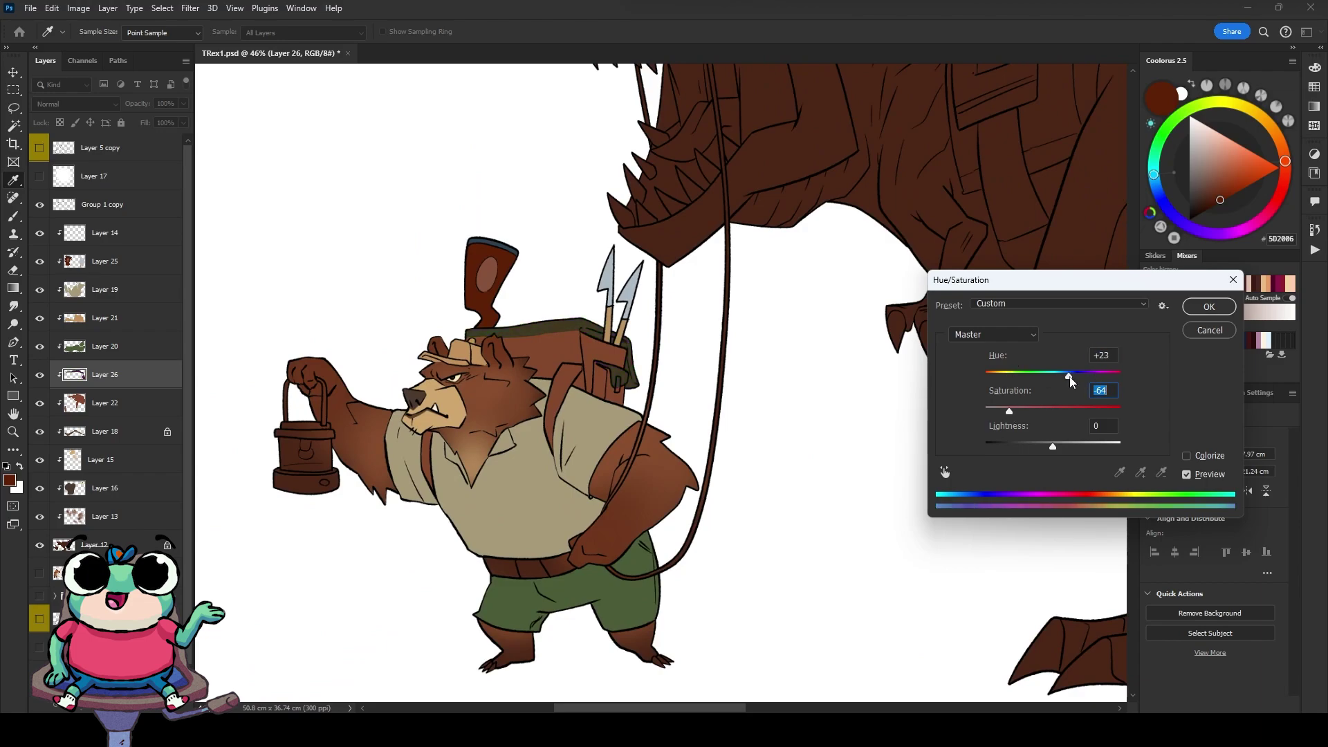
key(Return)
scroll(504, 356, up, 5)
Step: Sample the dark olive and paint the backpack straps over both shoulders on a new layer
key(ctrl+shift+alt+n)
key(b)
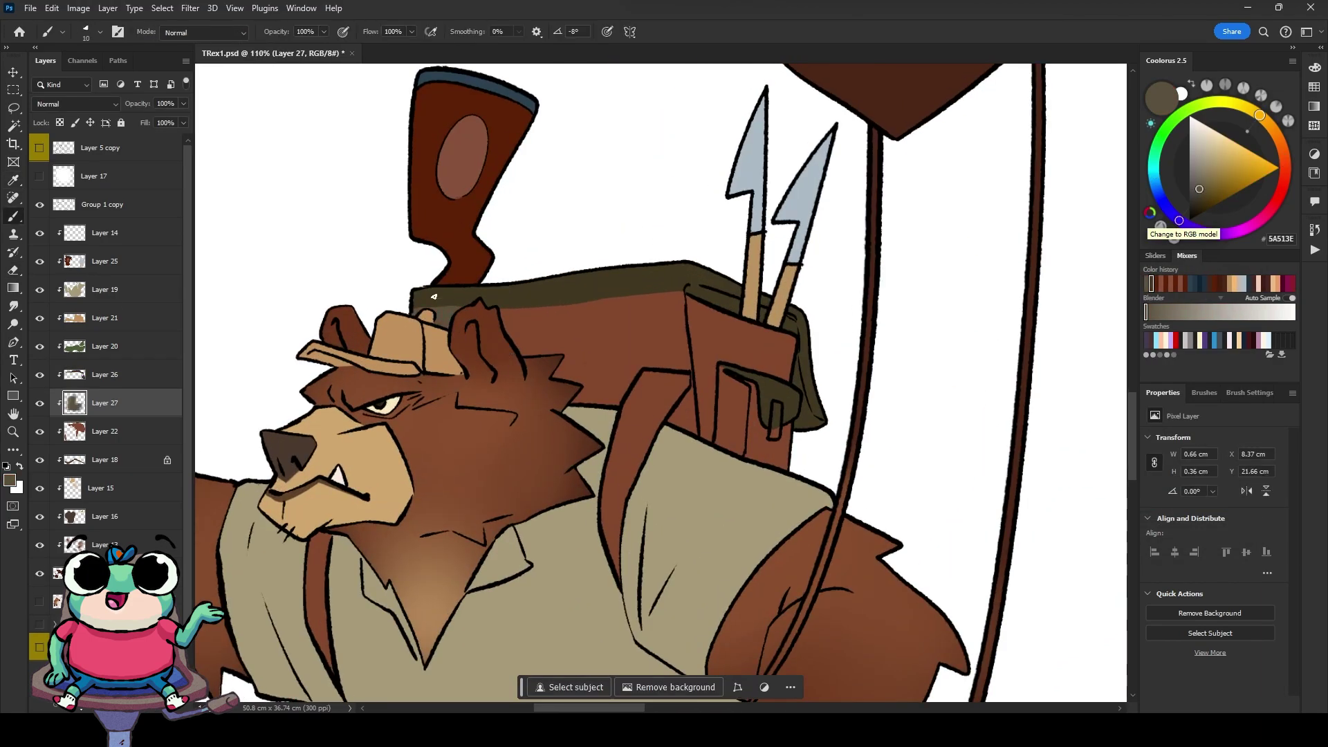
scroll(483, 271, up, 5)
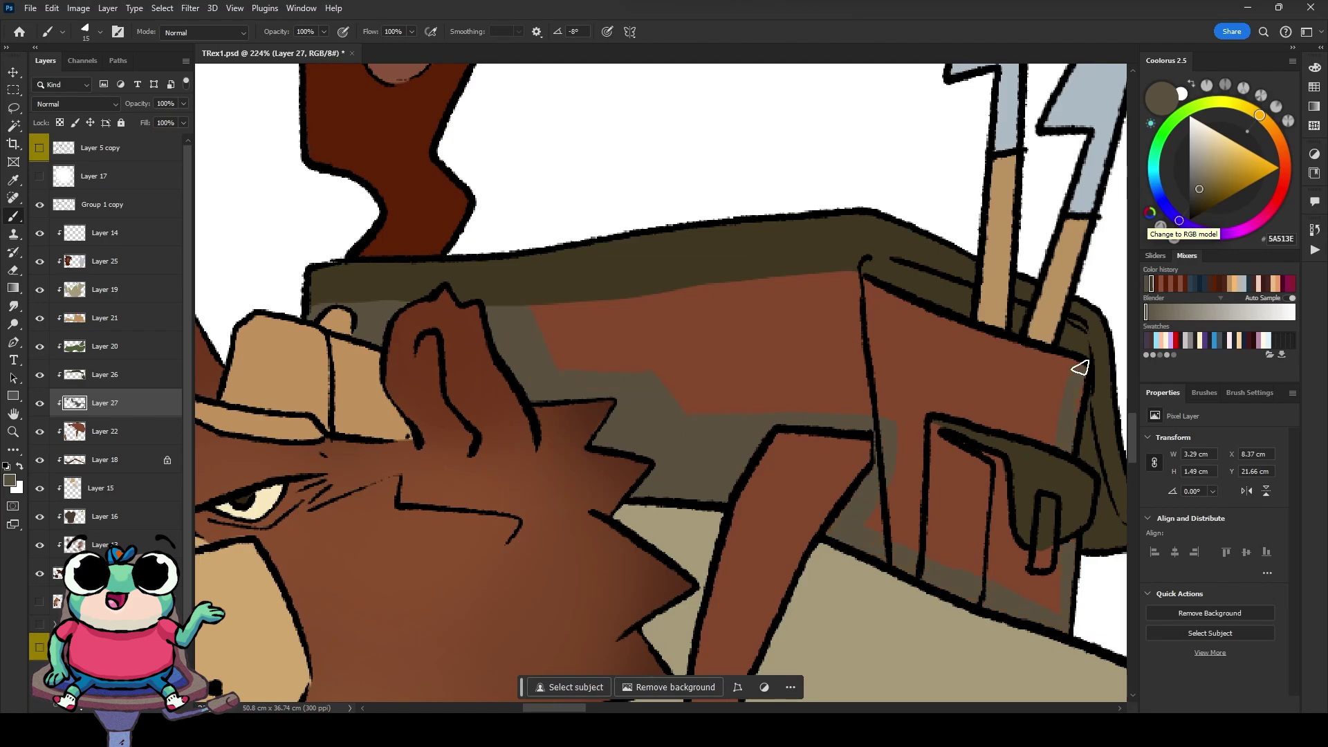
alt+click(676, 285)
key(ctrl+shift+alt+n)
scroll(646, 320, down, 5)
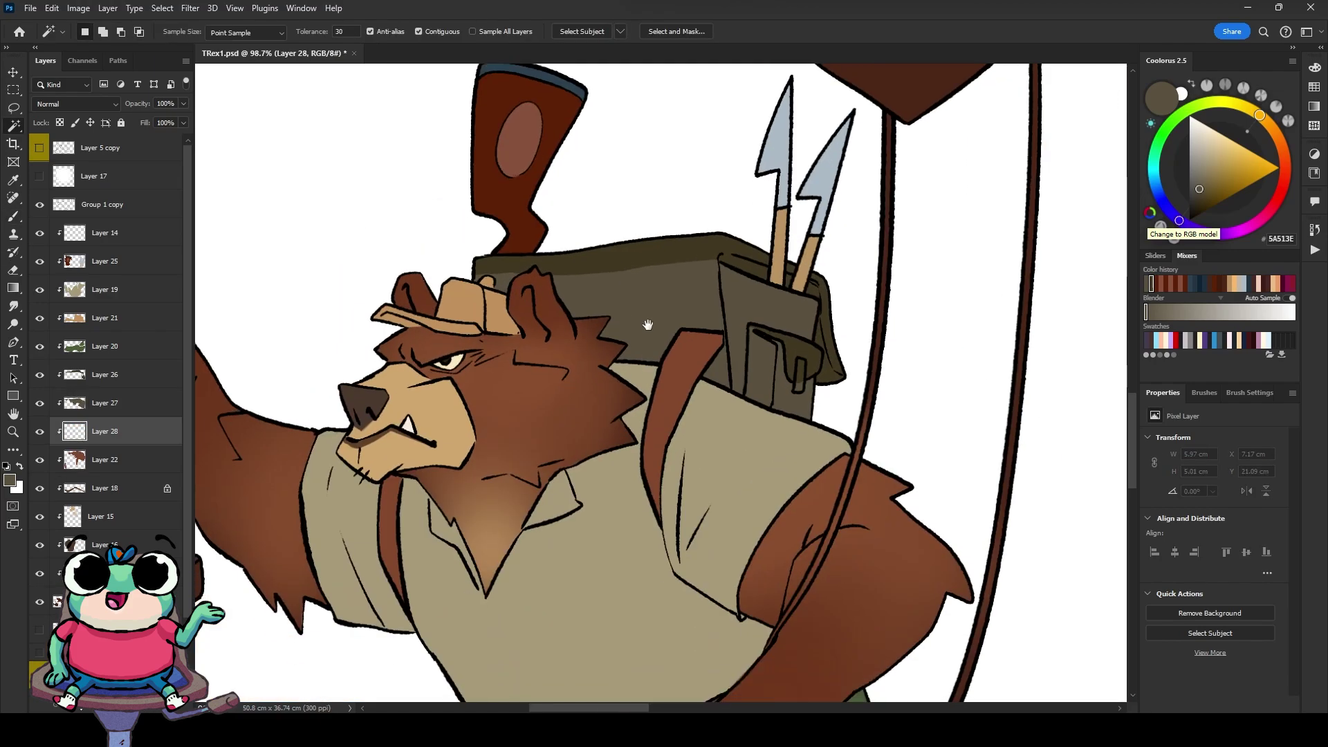
scroll(355, 488, up, 4)
mouse_move(410, 440)
mouse_down()
mouse_move(400, 399)
mouse_move(413, 450)
mouse_up()
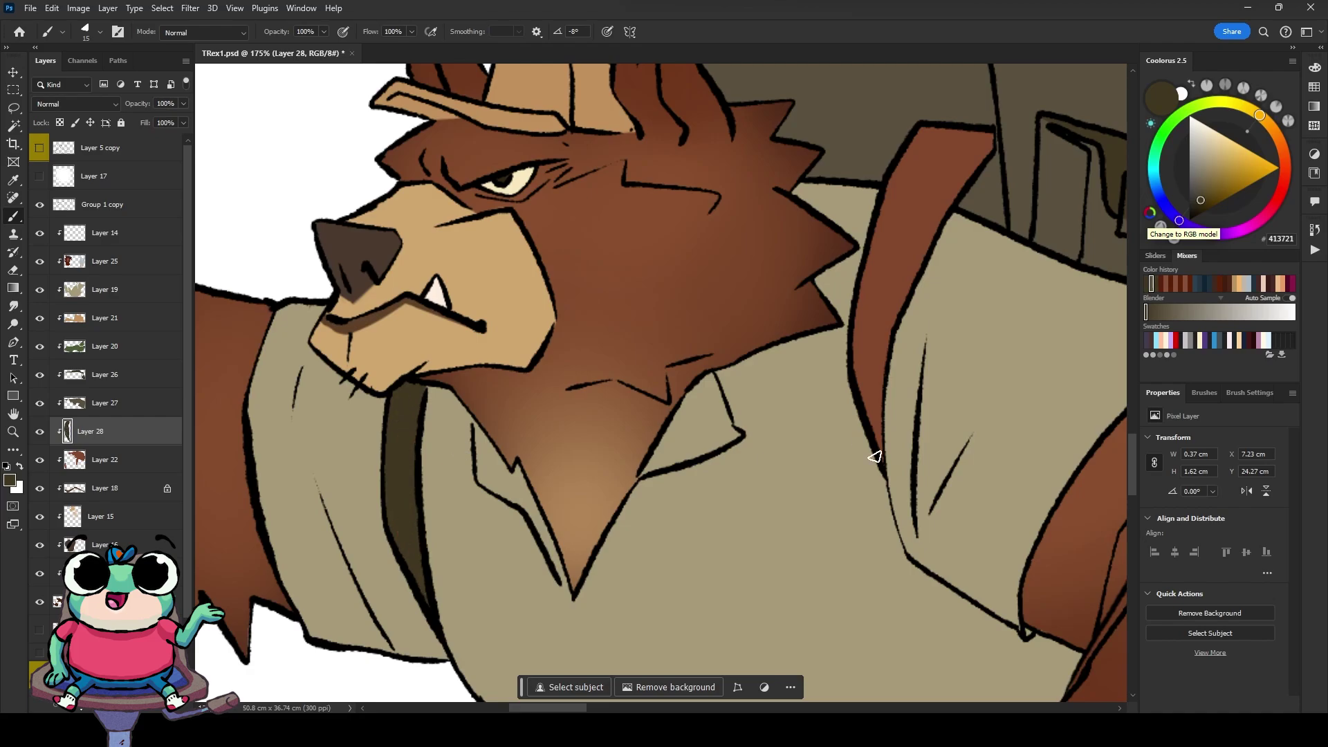
mouse_move(873, 457)
mouse_down()
mouse_move(885, 314)
mouse_move(987, 134)
mouse_move(969, 145)
mouse_up()
Step: Paint the bear's hat orange on a new clipped layer
scroll(969, 145, down, 4)
click(1228, 176)
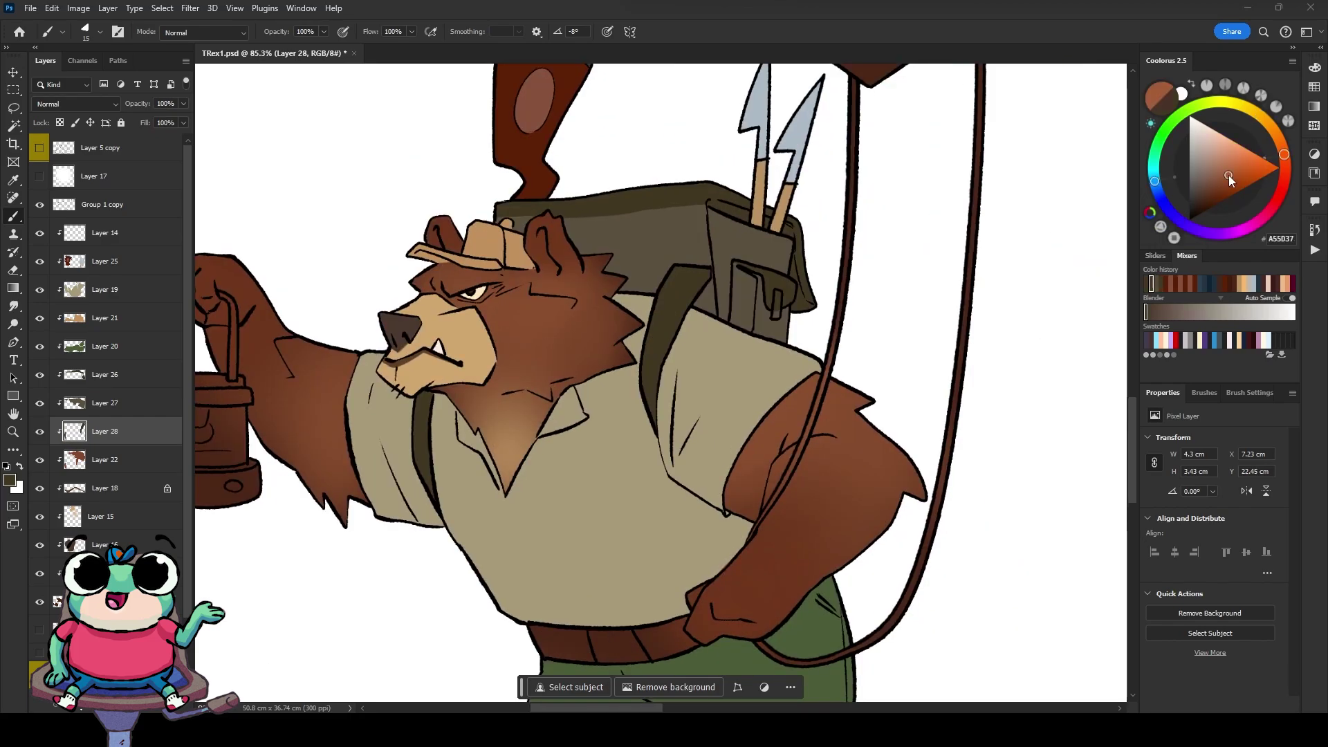
key(ctrl+shift+alt+n)
scroll(761, 346, up, 3)
drag(760, 325, 765, 356)
scroll(765, 356, down, 5)
Step: Add a new clipped layer for the belt and return to the brush
key(v)
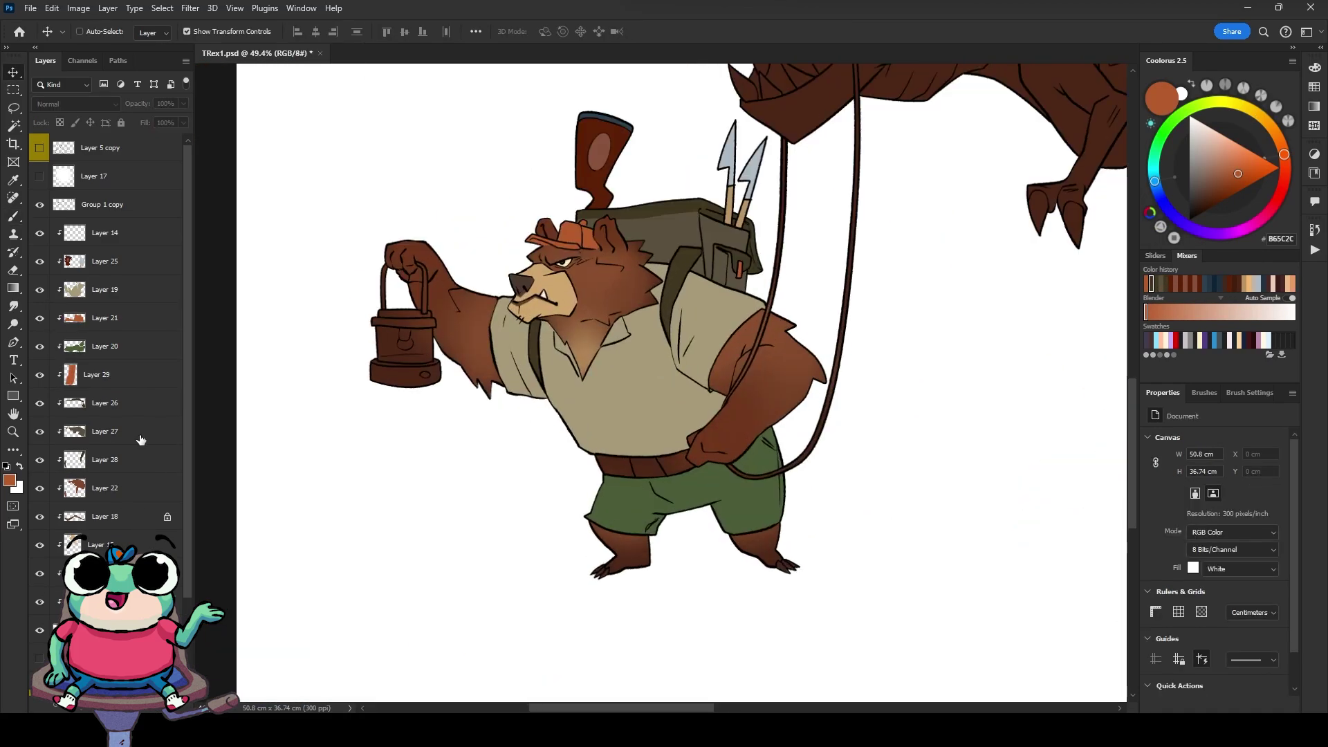
key(ctrl+shift+alt+n)
key(b)
scroll(574, 429, up, 5)
Step: Paint a dark olive mark and a pale grey buckle on the bear's belt
alt+click(574, 425)
drag(557, 427, 596, 434)
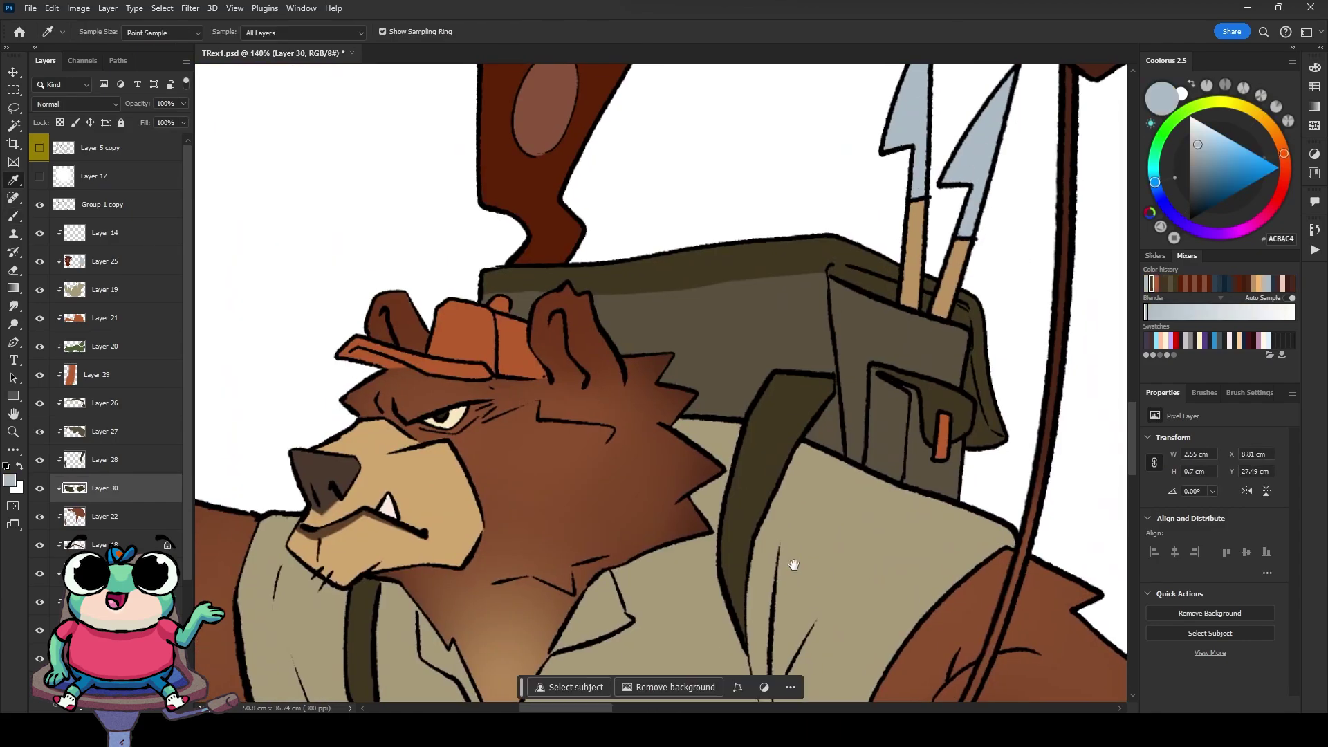
drag(705, 297, 757, 276)
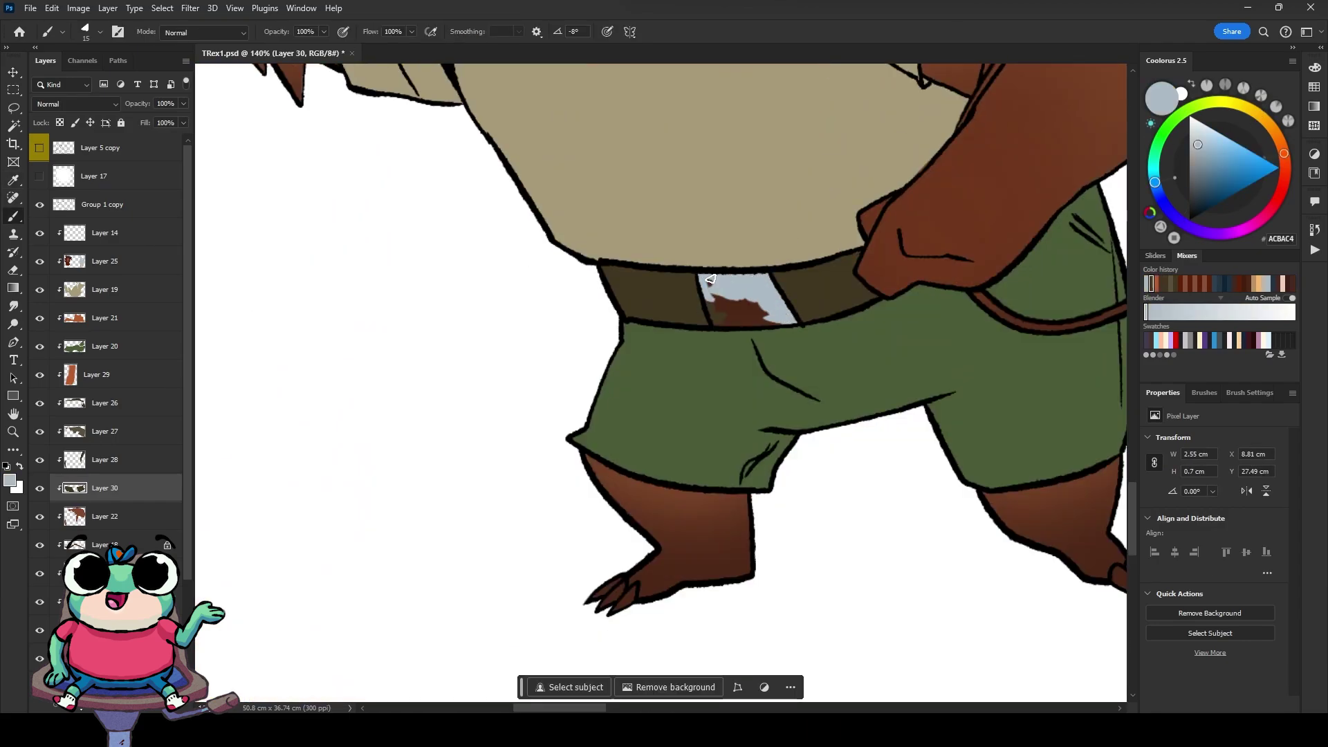
scroll(710, 282, down, 5)
Step: Paint both sides of the lantern handle light grey on a new layer
key(ctrl+shift+alt+n)
scroll(595, 290, up, 5)
drag(477, 401, 488, 266)
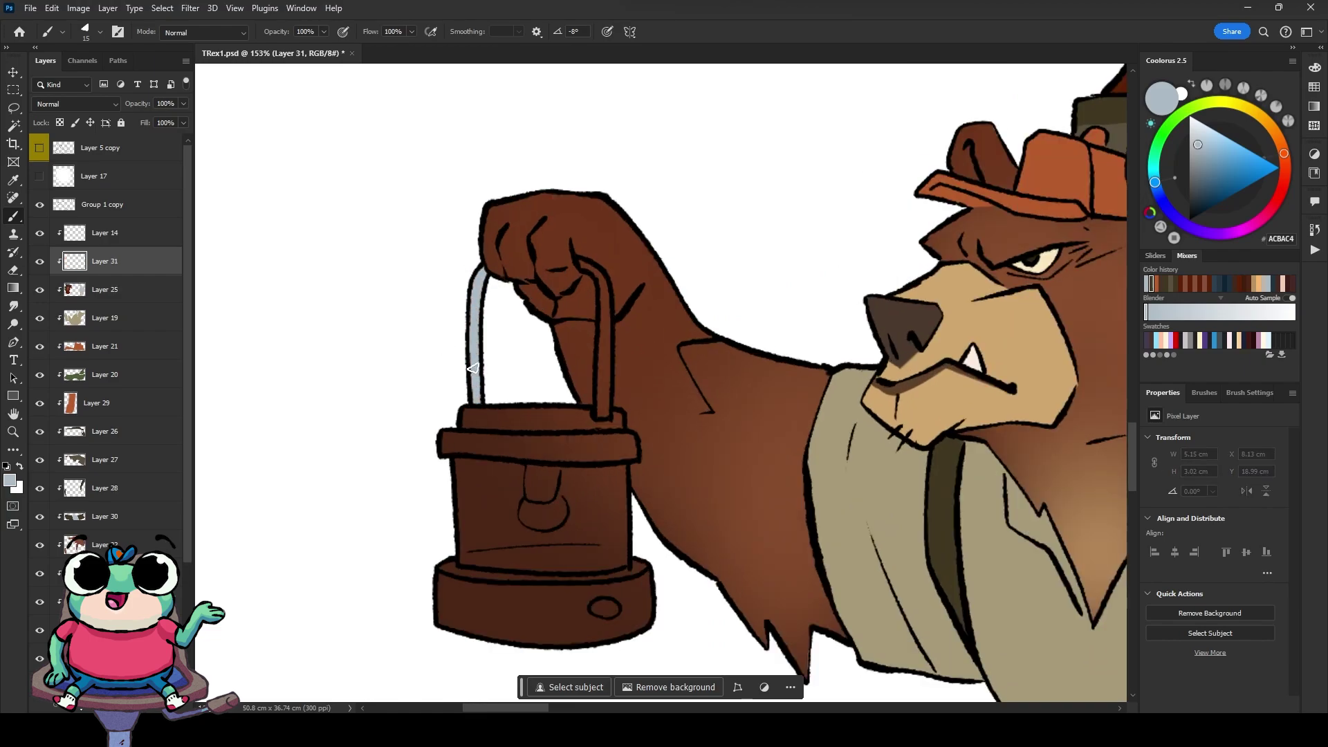
drag(603, 415, 577, 260)
scroll(578, 260, down, 5)
Step: Paint the lantern's top rim and base green on a new layer
key(ctrl+shift+alt+n)
scroll(403, 518, up, 5)
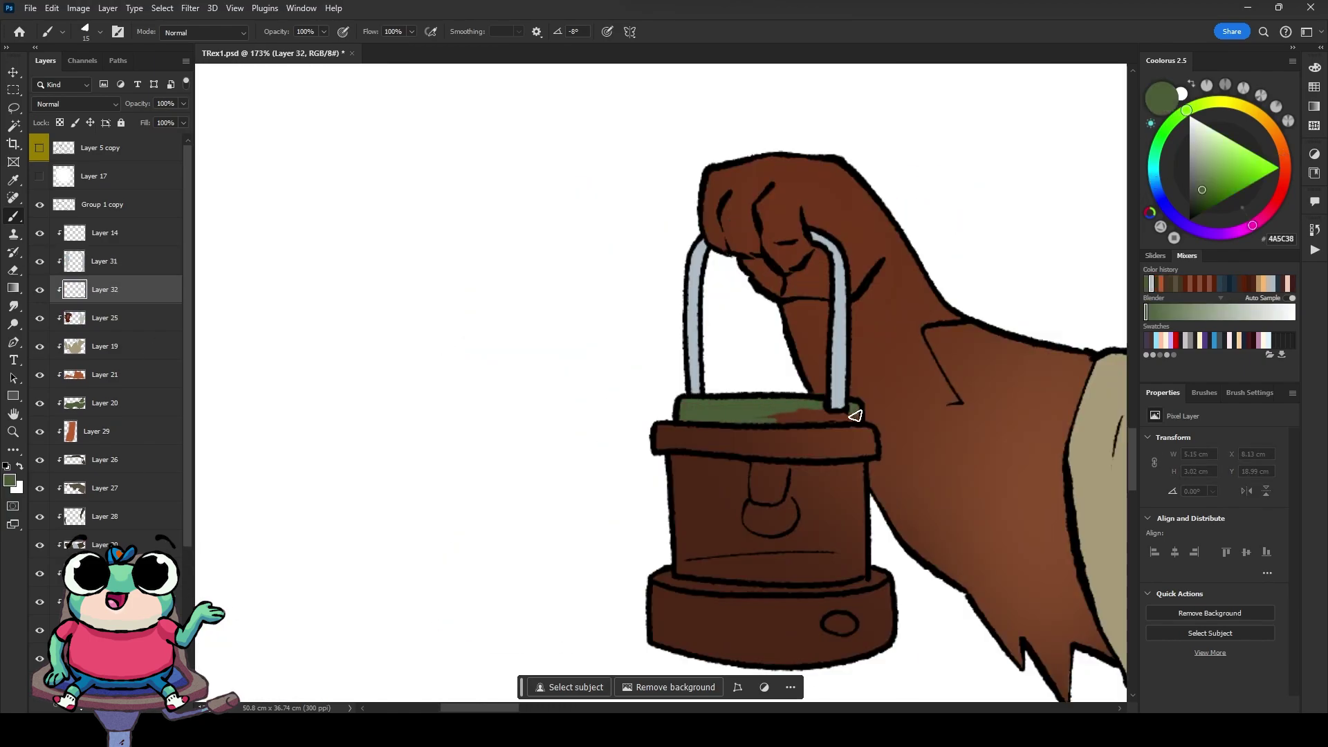
drag(854, 415, 768, 415)
drag(657, 581, 879, 594)
drag(657, 622, 835, 617)
alt+click(839, 613)
key(bracketleft)
key(bracketleft)
Step: Touch up the top of the lantern rim in green on the rim layer
click(115, 261)
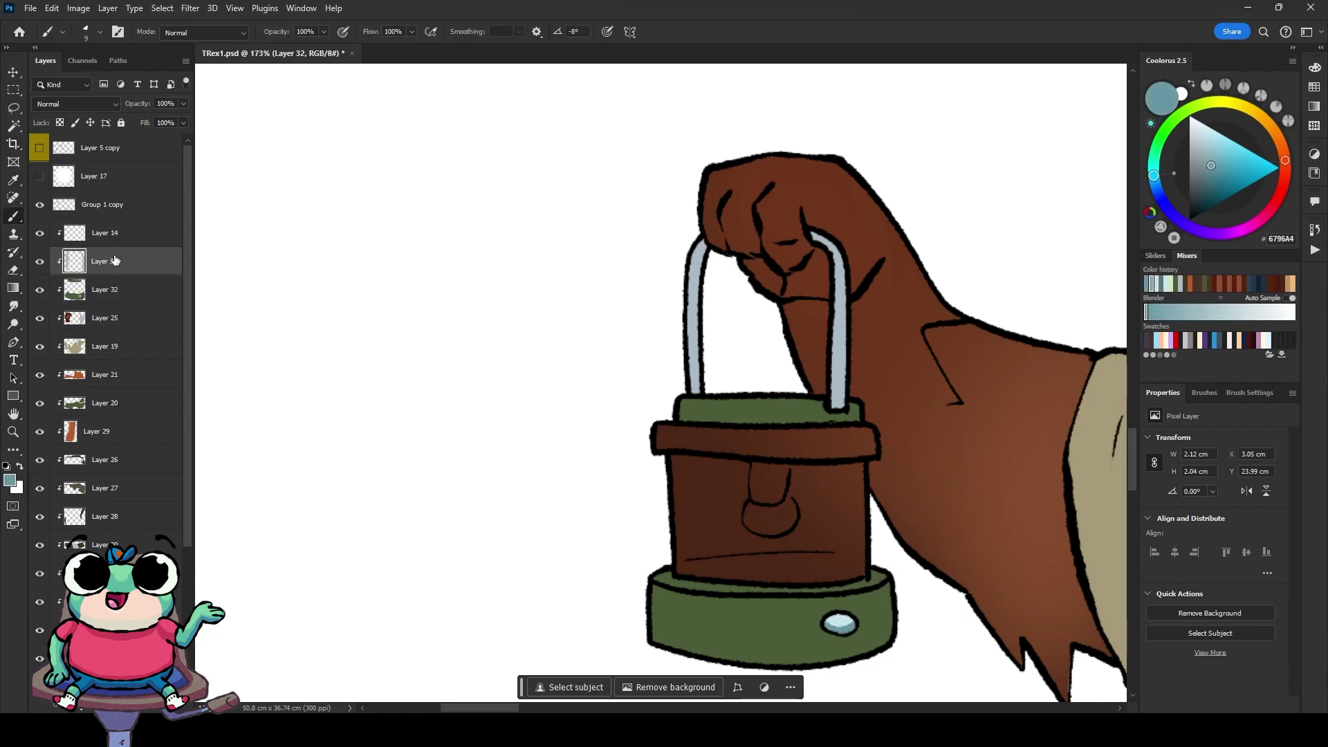
scroll(880, 370, down, 5)
scroll(222, 281, up, 5)
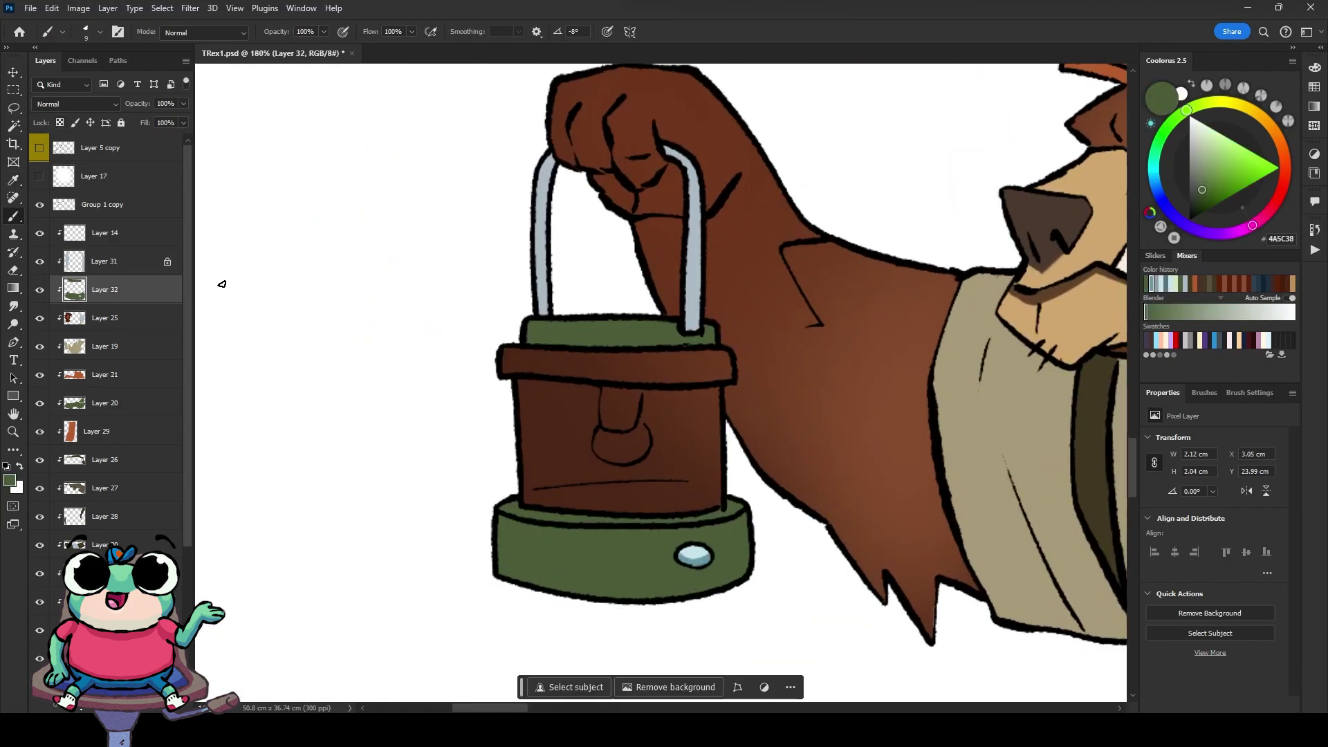
key(alt+bracketleft)
alt+click(553, 332)
key(bracketright)
key(bracketright)
key(bracketright)
mouse_move(508, 356)
mouse_down()
mouse_move(698, 408)
mouse_move(553, 498)
mouse_move(658, 412)
mouse_move(664, 470)
mouse_up()
Step: Add a clipped glass layer and shift the lantern glass from blue to pale yellow via Hue/Saturation
key(ctrl+shift+alt+n)
click(1143, 164)
key(bracketleft)
key(ctrl+u)
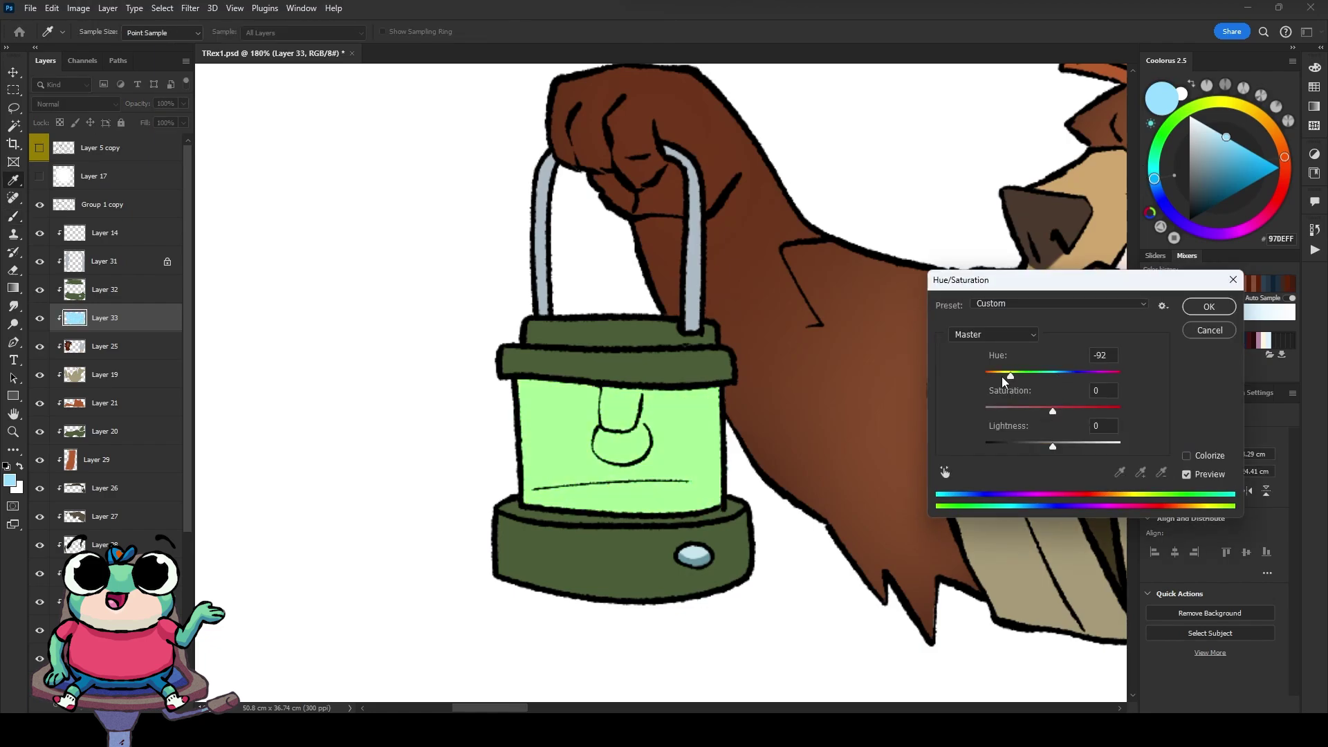
drag(1002, 362, 982, 362)
key(Return)
click(1207, 123)
Step: Paint a pale cream highlight stripe and a warmer yellow glow on the glass
alt+click(630, 448)
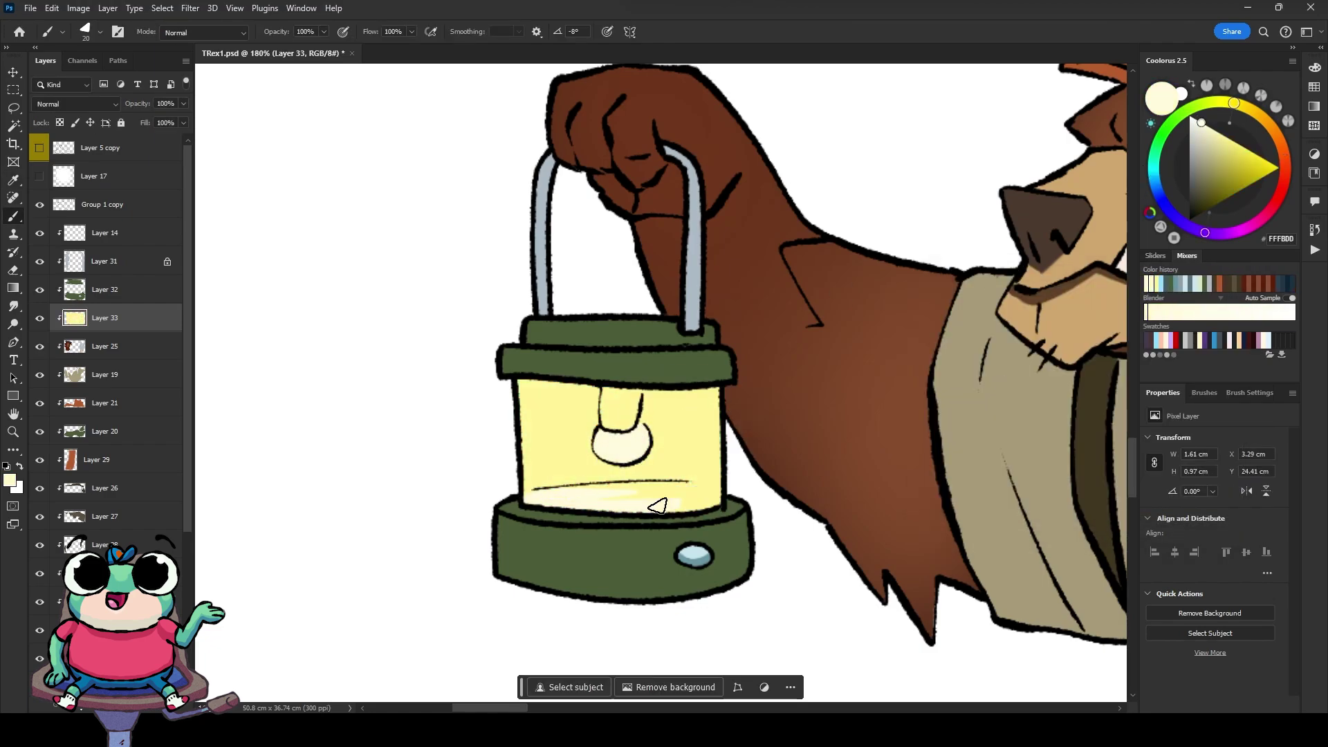
drag(548, 387, 550, 484)
key(ctrl+0)
scroll(387, 346, up, 5)
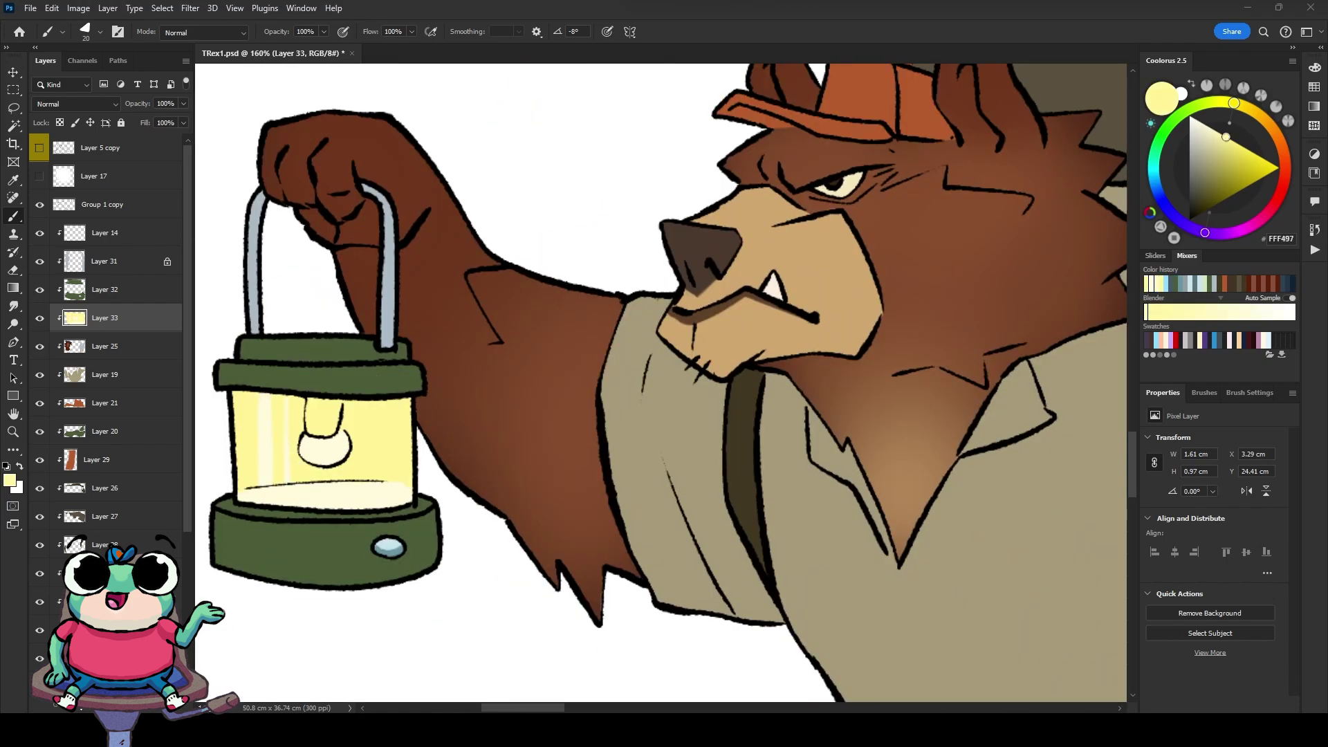
alt+click(329, 404)
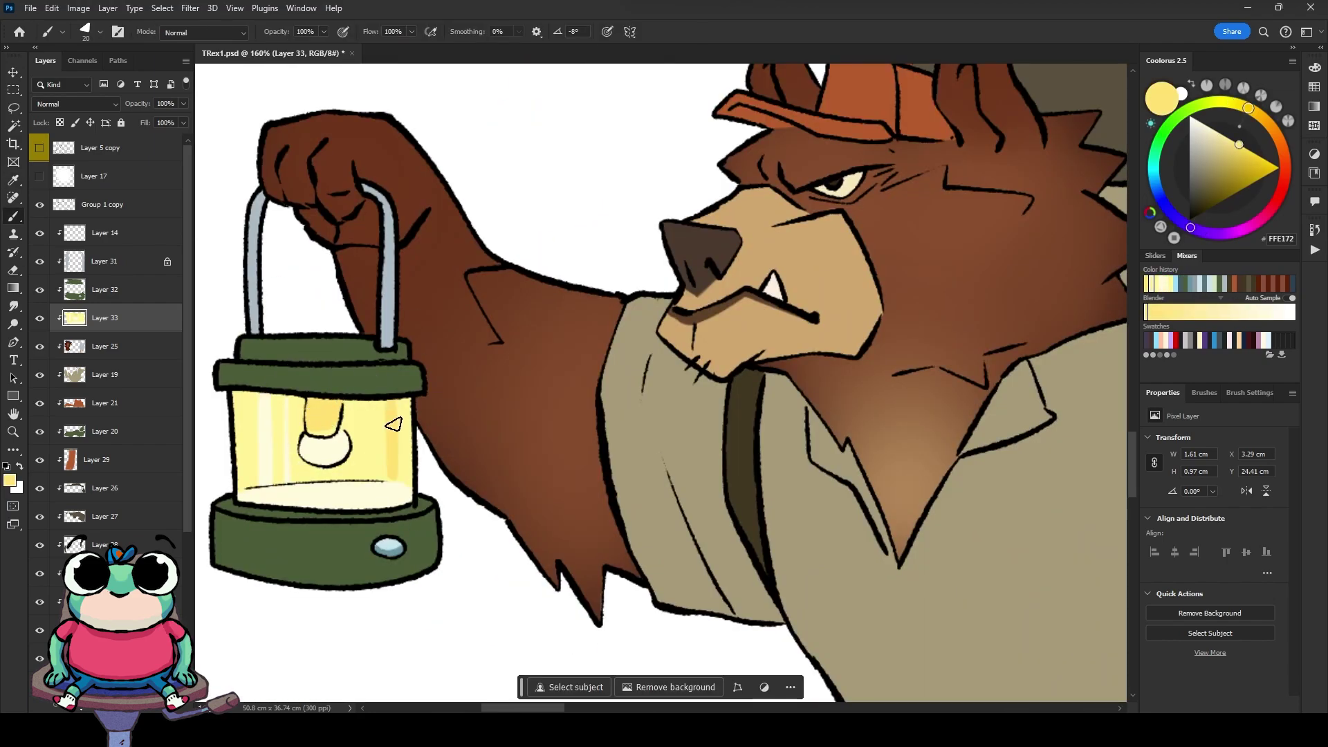
key(ctrl+0)
Step: Add a new layer for the leash
key(ctrl+shift+alt+n)
scroll(450, 525, up, 5)
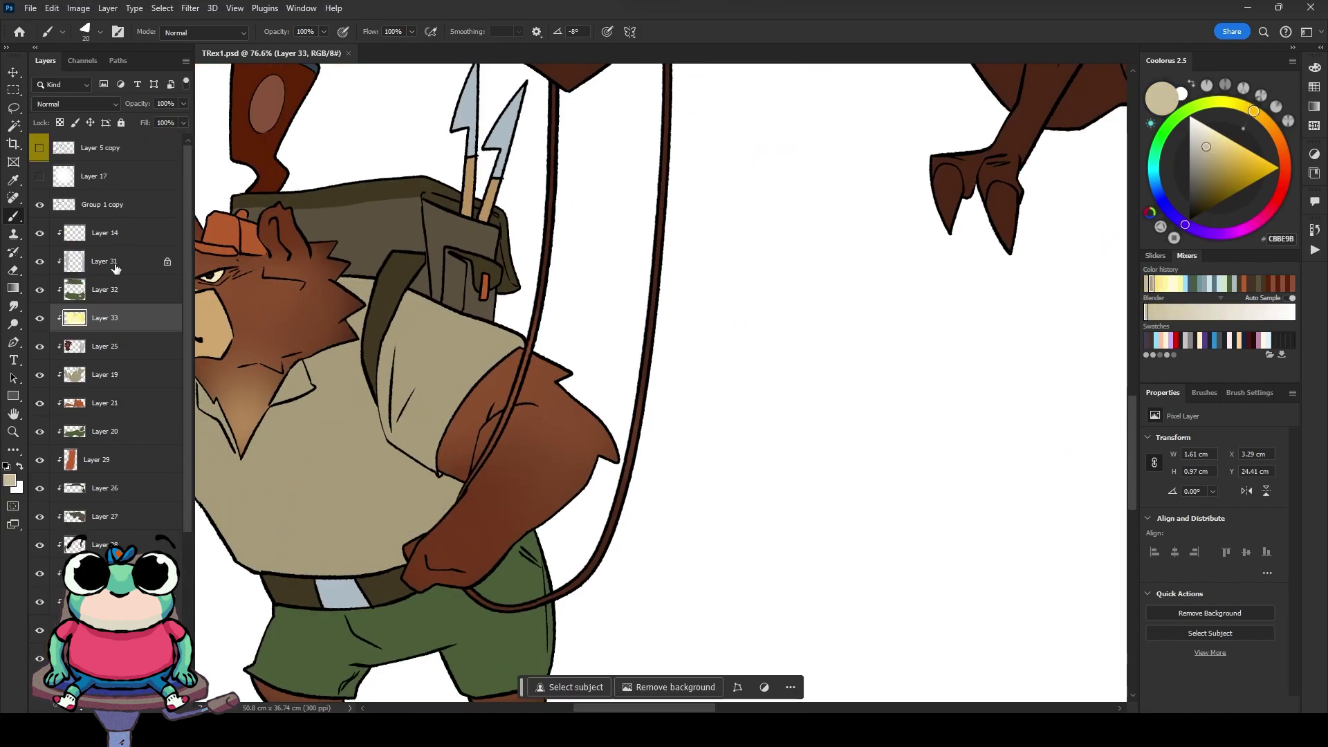
scroll(461, 512, up, 2)
Step: Paint the leash pale tan from the bear's arm up the T-rex's neck
key(bracketleft)
drag(451, 531, 550, 370)
scroll(508, 548, down, 3)
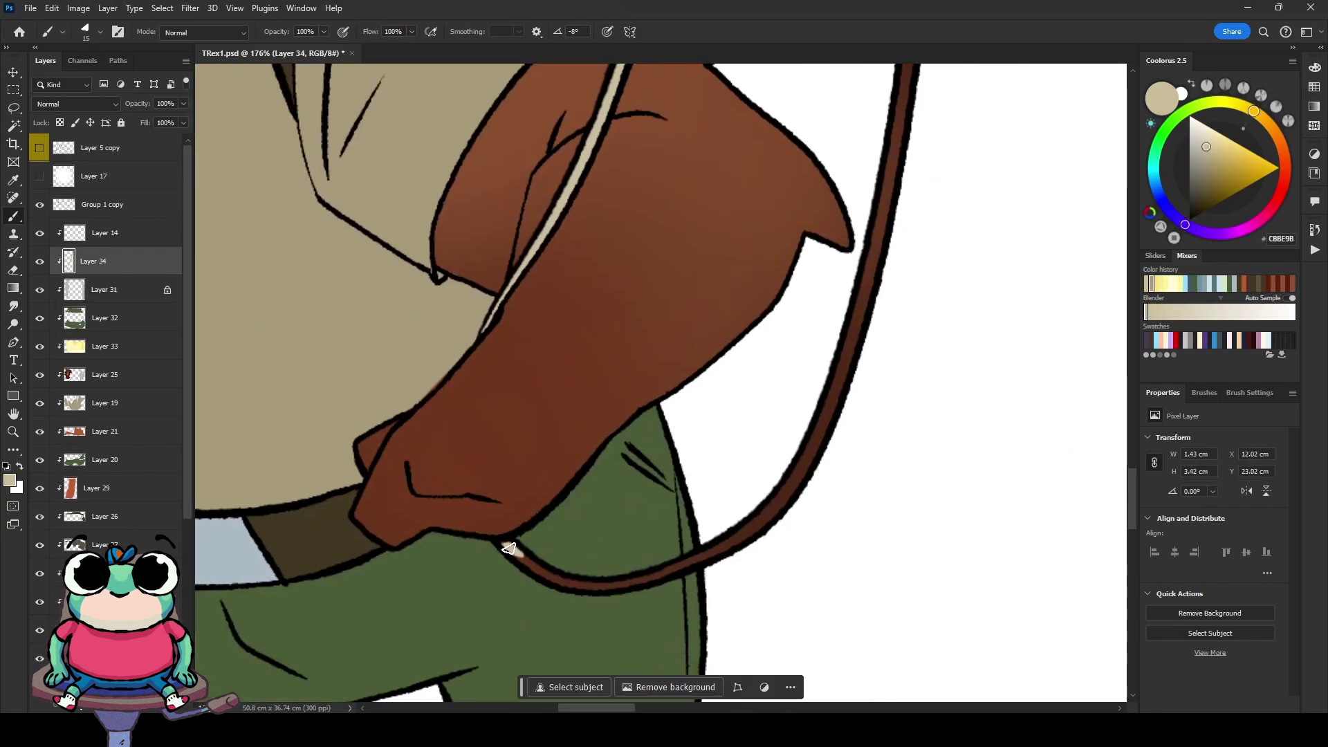
drag(748, 523, 896, 163)
scroll(896, 163, up, 5)
scroll(839, 494, up, 5)
drag(839, 493, 812, 97)
drag(577, 444, 560, 147)
scroll(560, 148, up, 10)
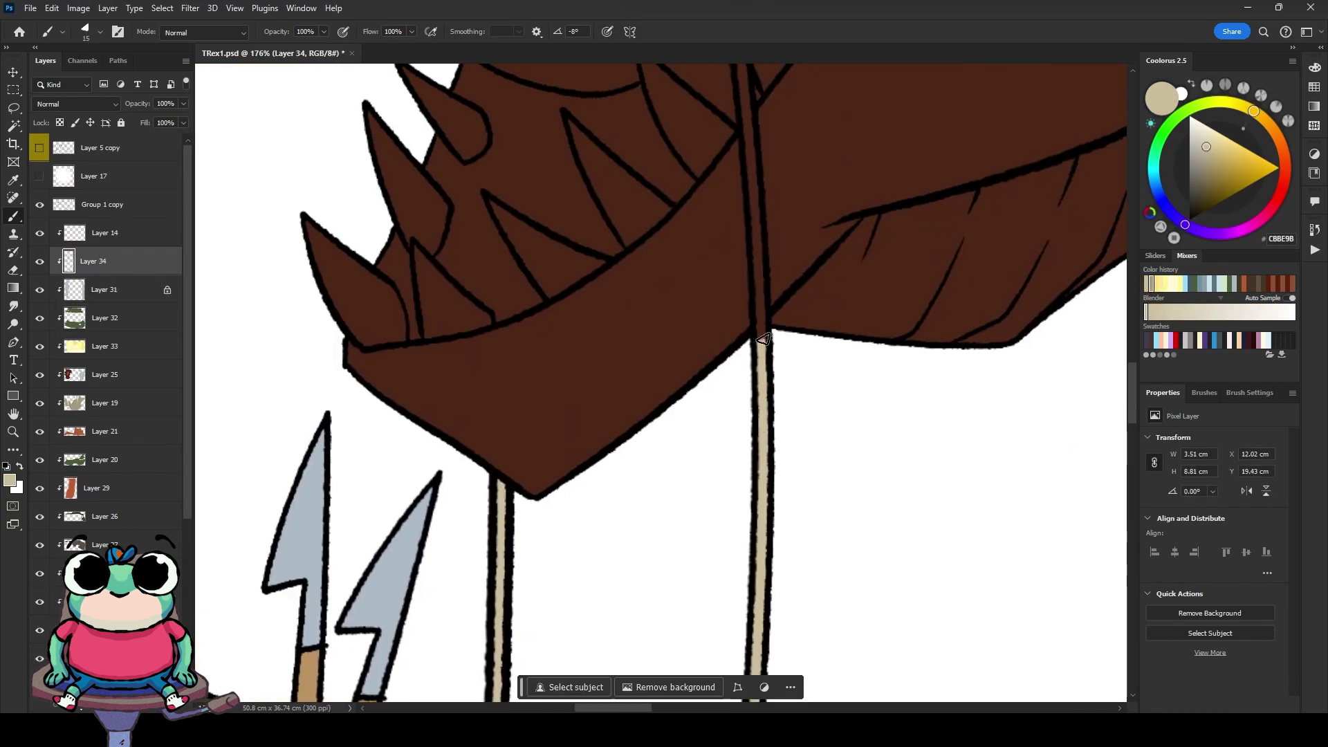
scroll(467, 260, up, 5)
Step: Extend the pale tan leash strokes up to the T-rex's snout
drag(525, 323, 484, 118)
scroll(484, 119, up, 3)
drag(771, 529, 717, 144)
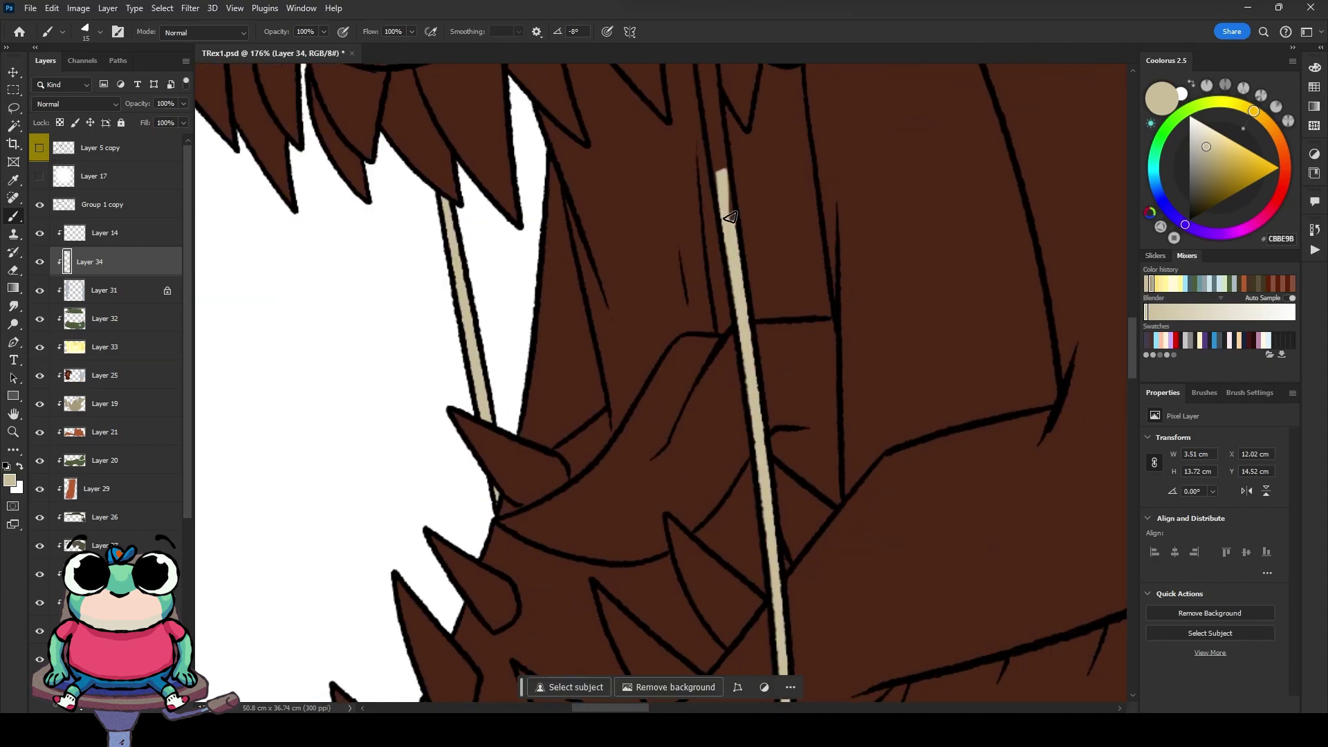
scroll(717, 144, up, 5)
drag(723, 359, 713, 245)
scroll(712, 246, up, 4)
drag(732, 441, 614, 214)
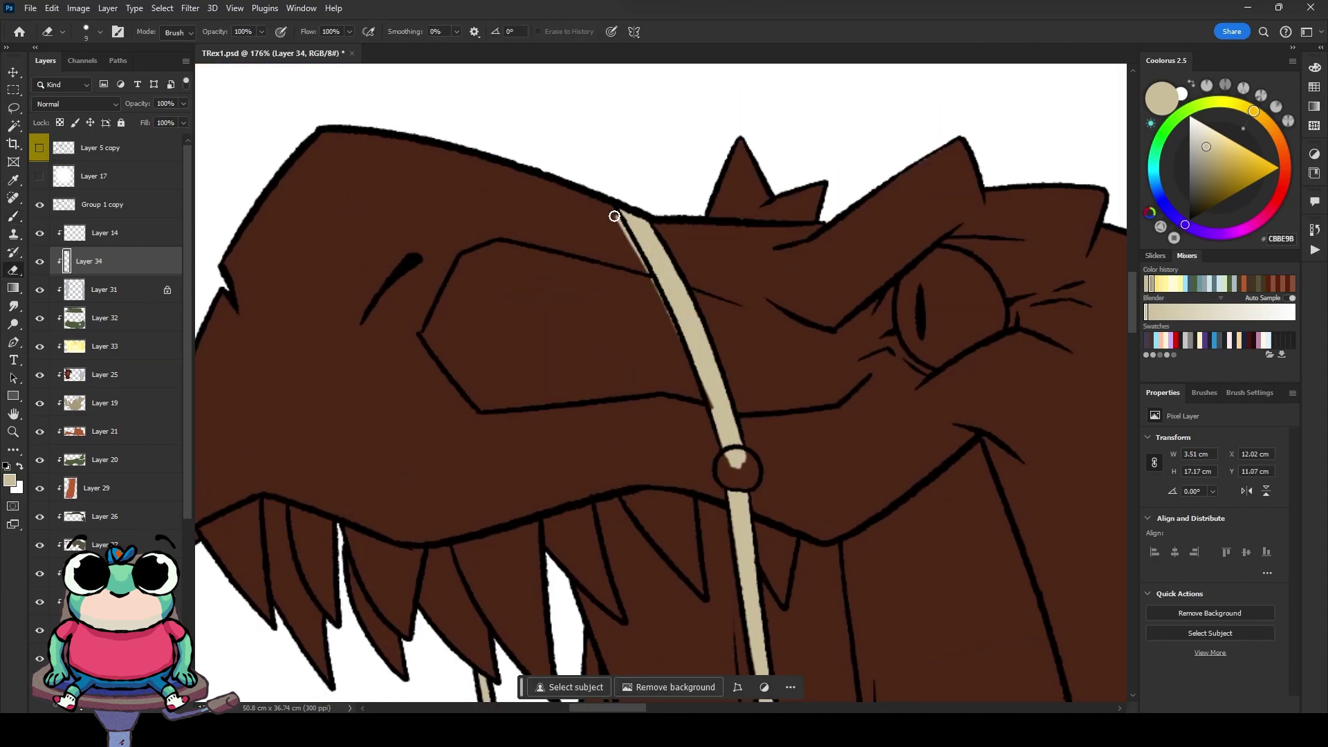
scroll(732, 440, down, 5)
scroll(519, 298, up, 5)
Step: Paint the leash ring light grey
alt+click(560, 449)
scroll(706, 290, up, 3)
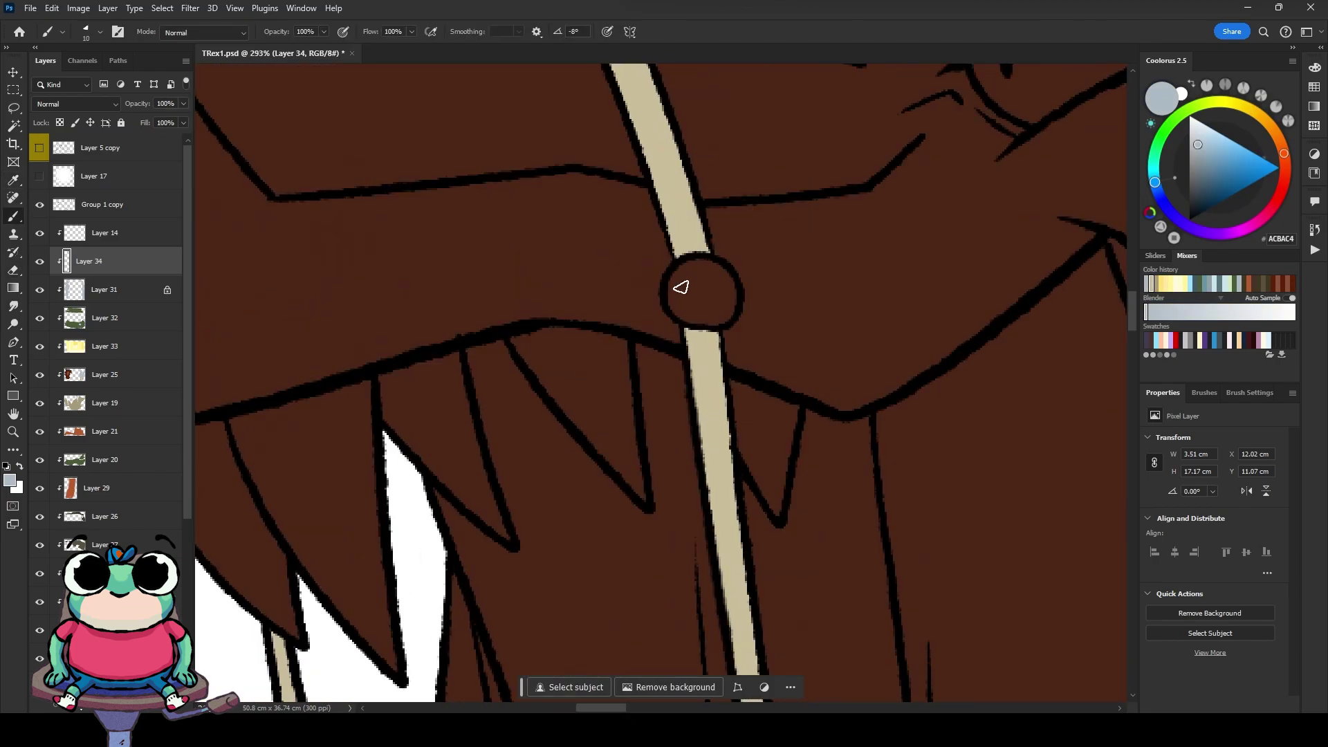
drag(688, 276, 713, 285)
scroll(714, 285, down, 5)
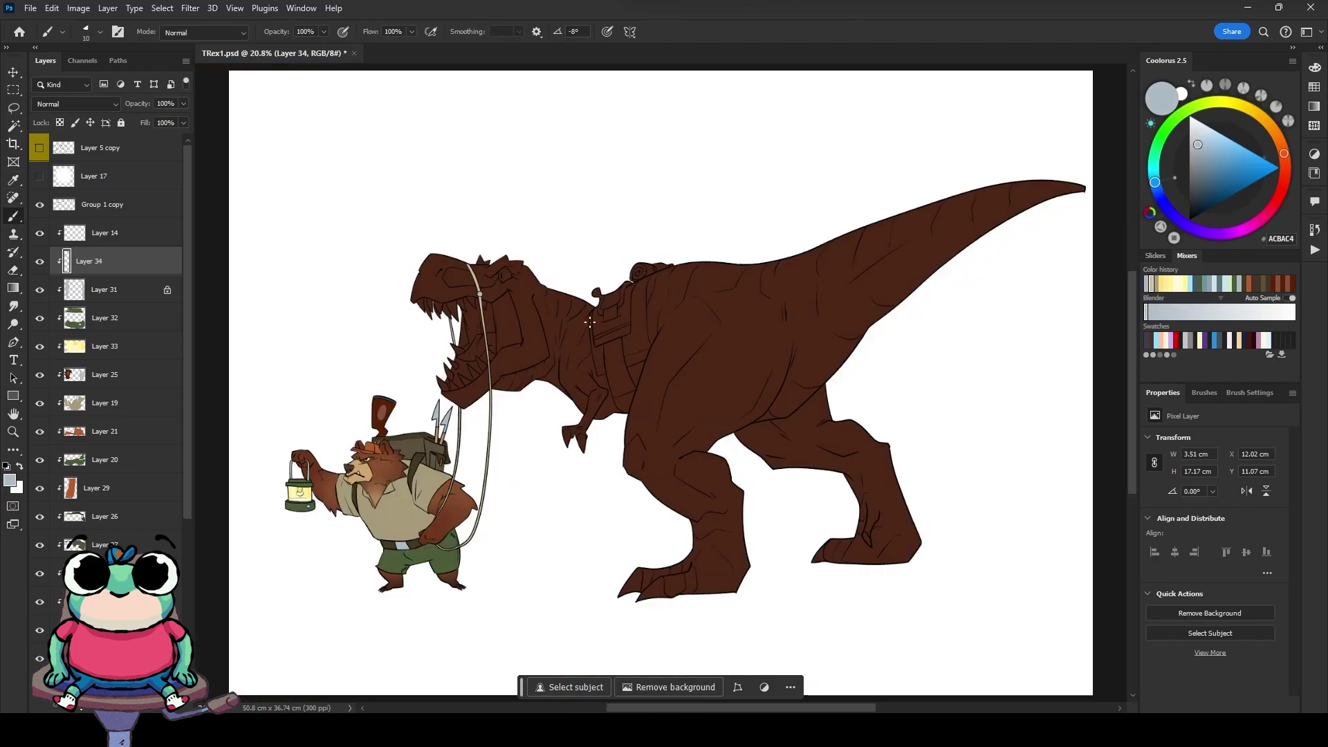
Step: Open the Navigator panel from the Window menu
click(301, 9)
click(325, 371)
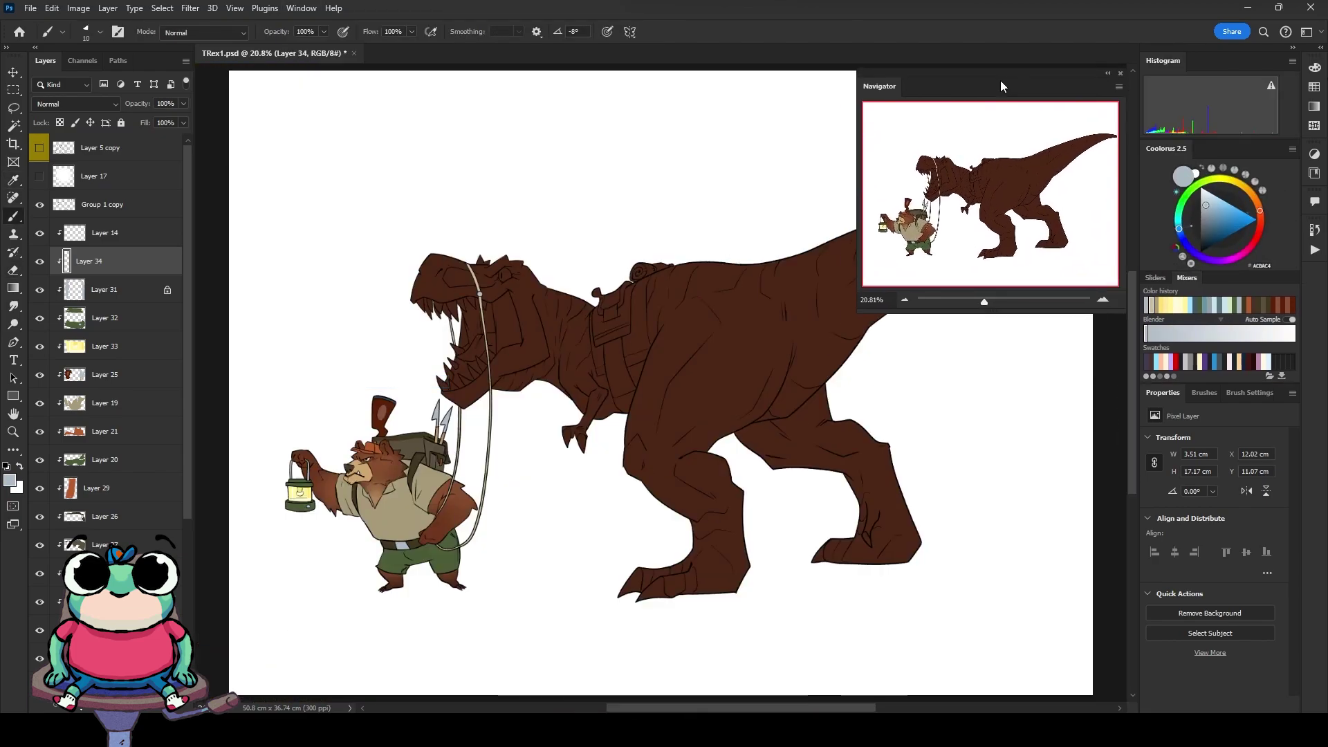
scroll(444, 367, up, 1)
Step: Lasso-fill the T-rex's whole body with green on a new layer
key(ctrl+shift+n)
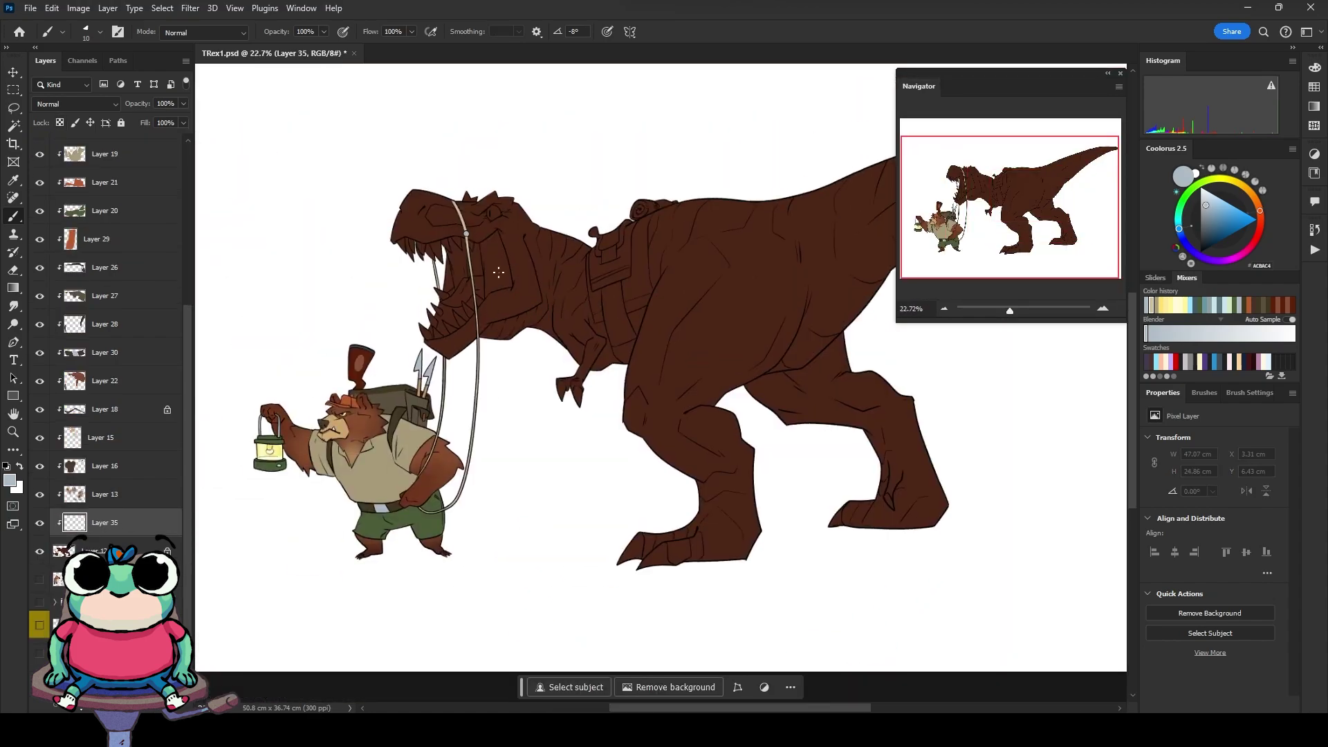
key(i)
key(l)
drag(428, 232, 422, 229)
key(alt+BackSpace)
key(ctrl+d)
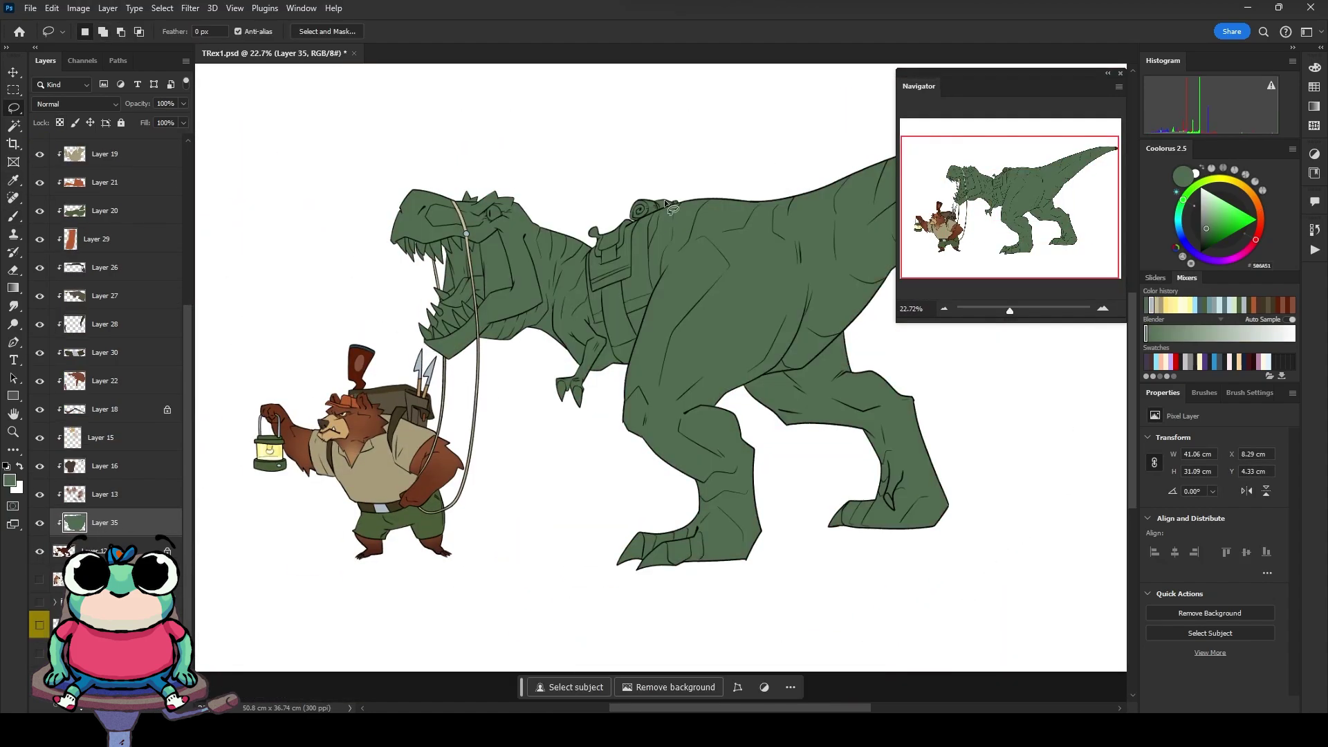
Step: Brush soft darker green shading over the T-rex's back and body
key(b)
right_click(628, 243)
key(i)
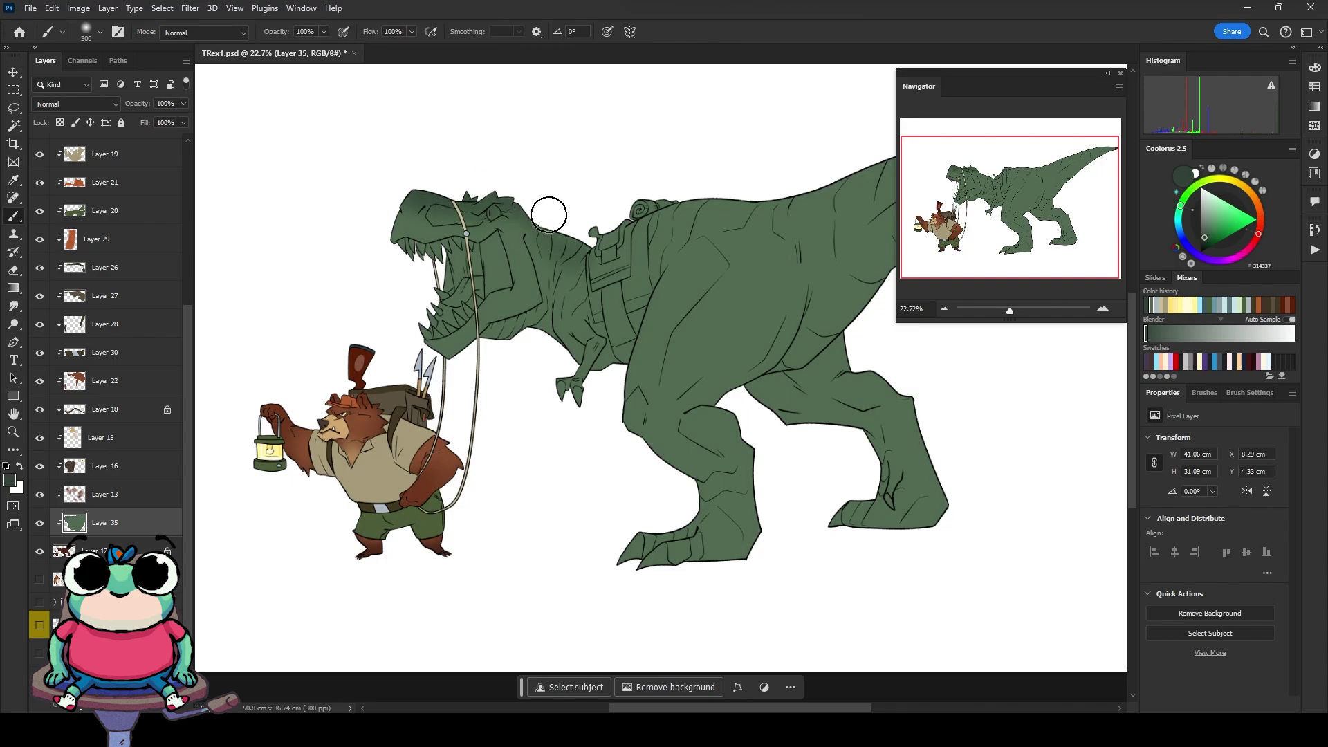
scroll(549, 215, up, 2)
scroll(581, 275, up, 2)
scroll(776, 202, down, 3)
drag(581, 281, 643, 228)
key(alt)
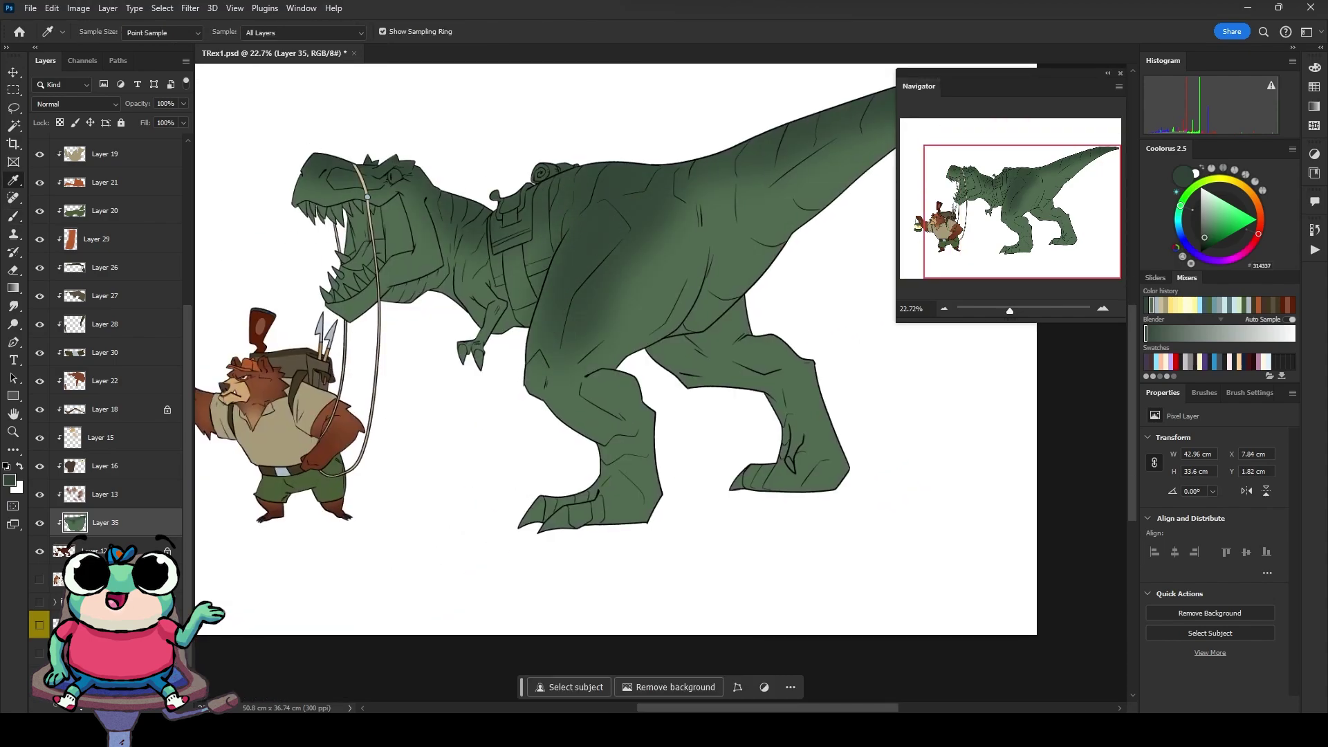
Step: On a new clipped layer, paint peach over the head, jaw, neck, chest and belly
key(b)
key(ctrl+shift+alt+n)
drag(415, 305, 360, 228)
drag(450, 277, 307, 221)
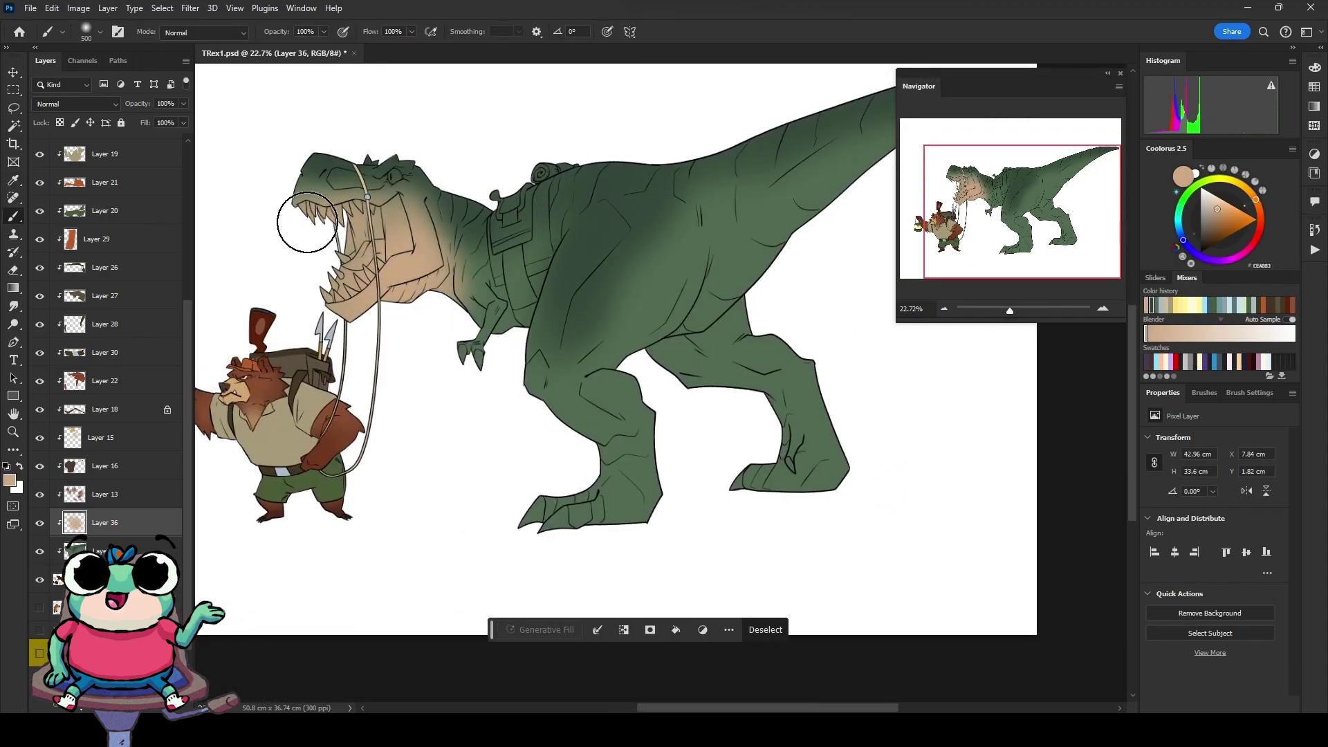
drag(456, 249, 539, 360)
drag(588, 263, 657, 485)
Step: Erase the peach spill from the front claws and small arm
key(e)
scroll(539, 332, up, 5)
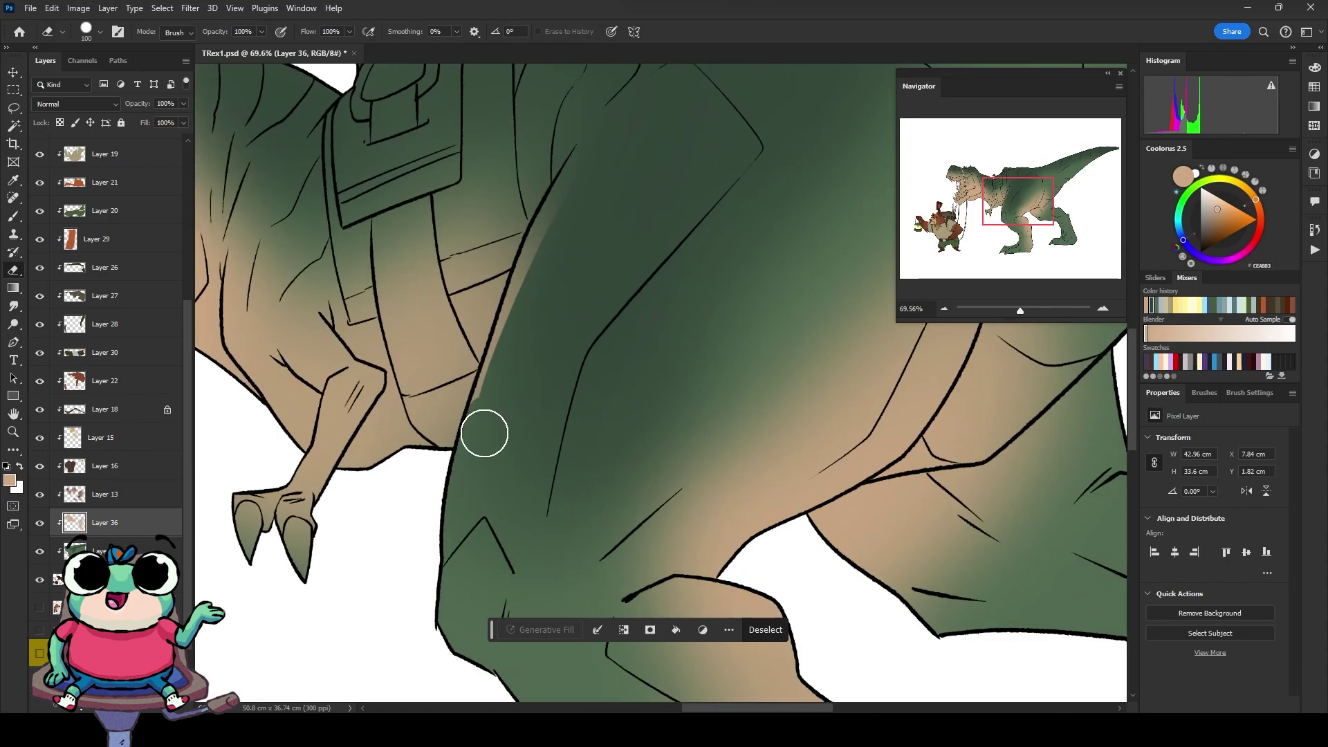
drag(251, 517, 297, 511)
key(bracketleft)
key(bracketleft)
key(bracketleft)
drag(303, 484, 307, 462)
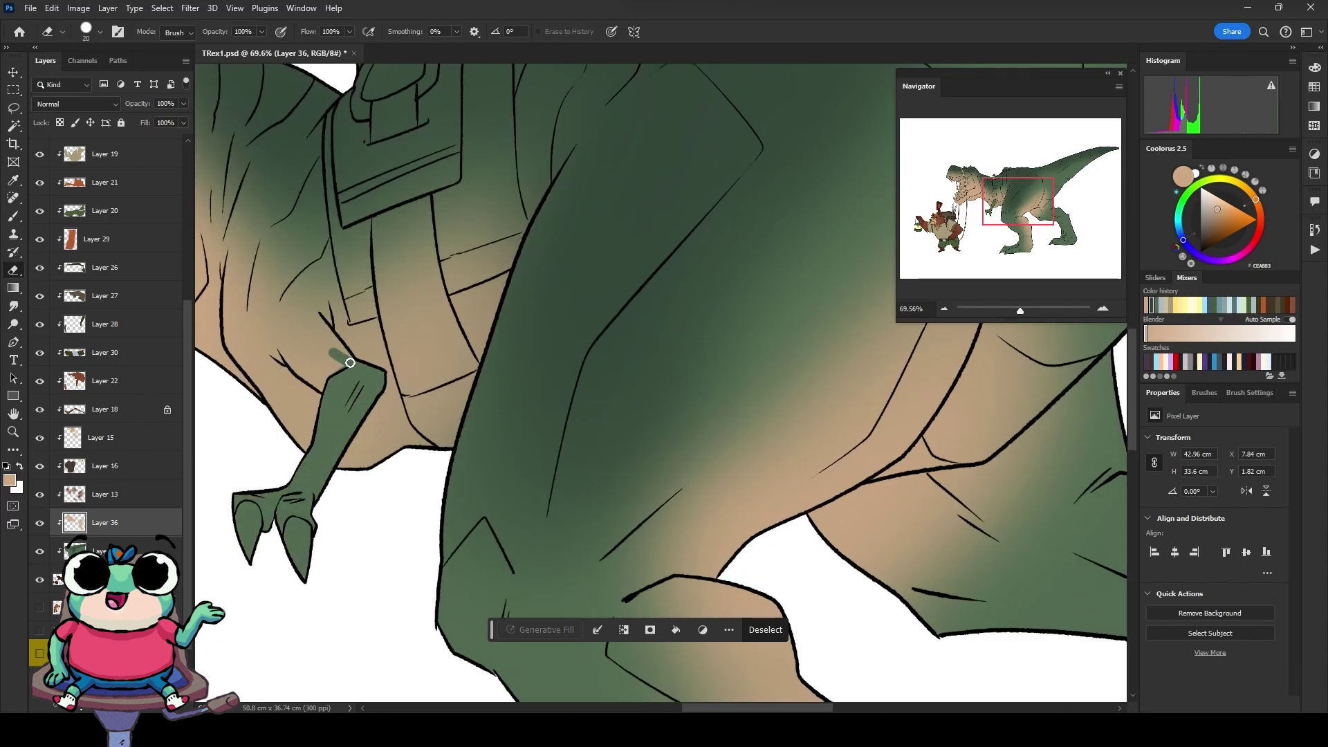
Step: Clean up the arm's peach patch and paint peach over the rear thigh and foot
key(b)
right_click(291, 235)
drag(311, 333, 277, 372)
key(Return)
key(bracketright)
key(bracketright)
key(bracketright)
scroll(494, 340, down, 5)
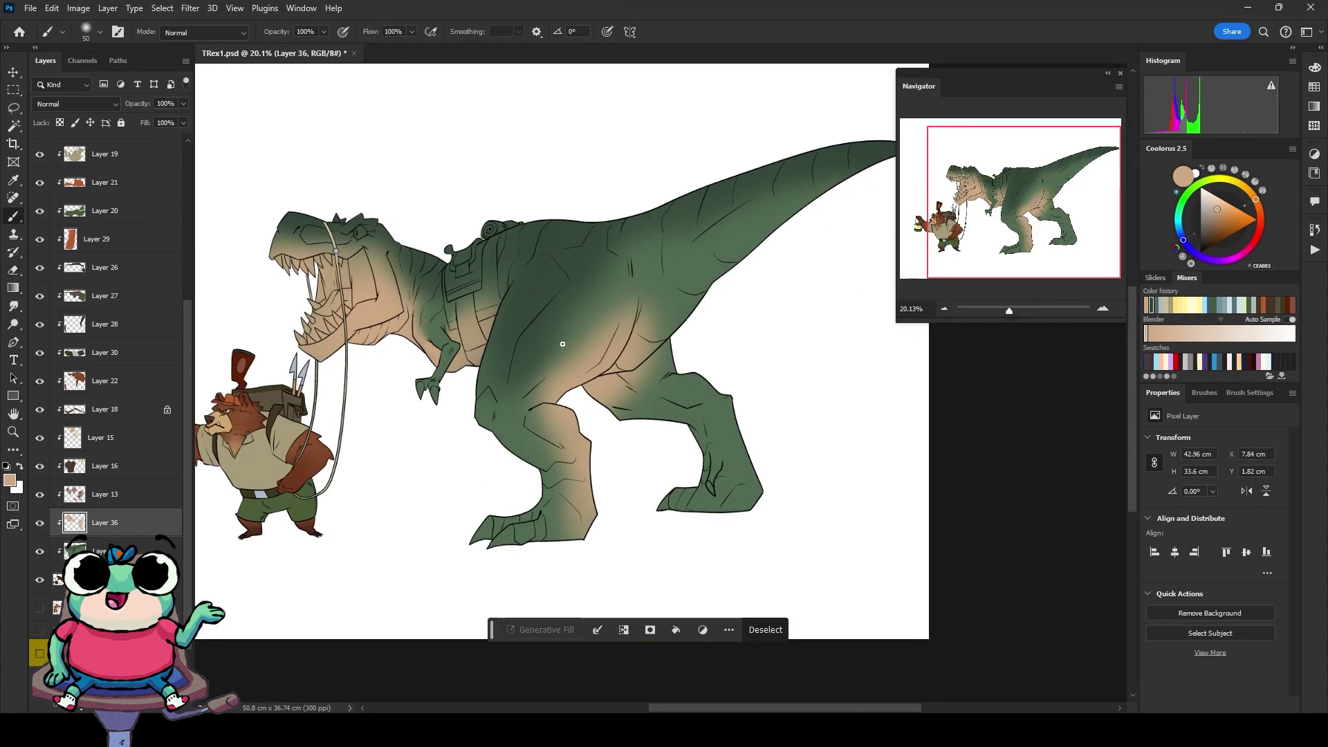
key(bracketright)
drag(643, 395, 690, 522)
scroll(638, 339, up, 2)
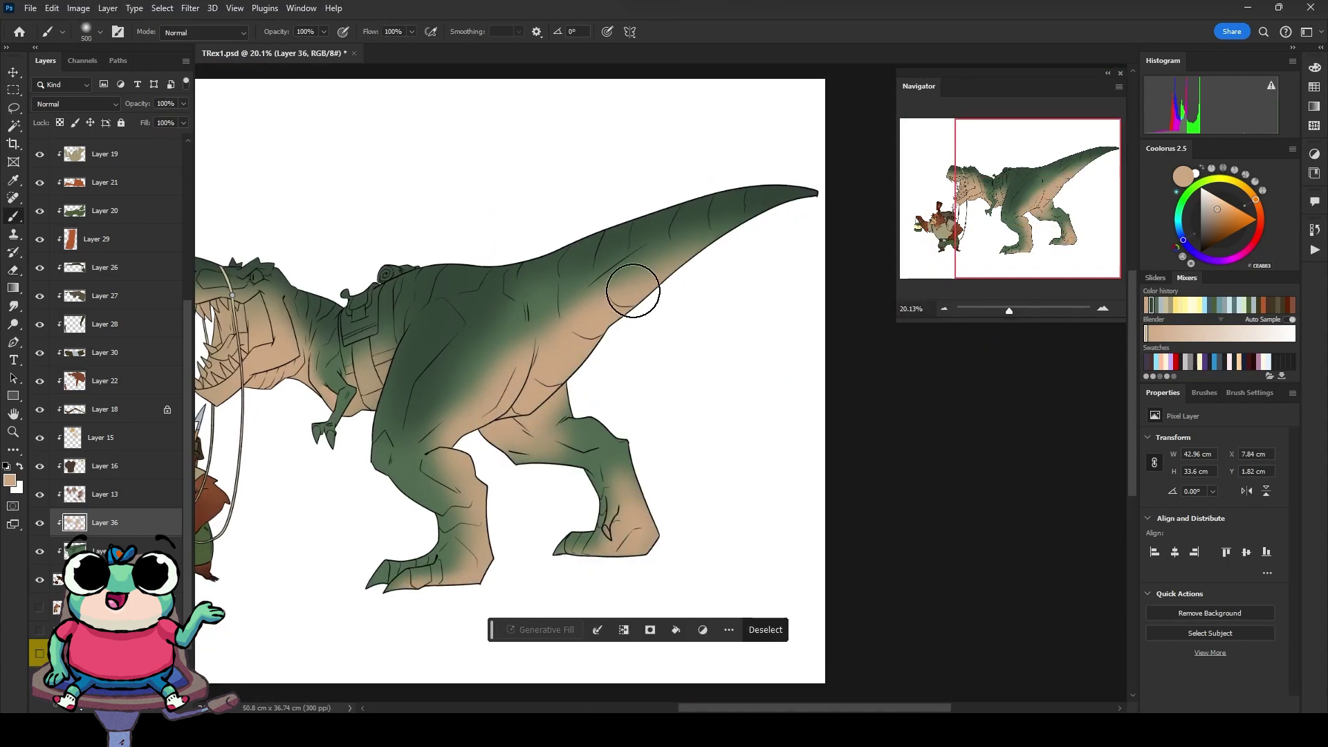
Step: Choose a soft round eraser, bring both characters into view and sample dark brown
key(e)
right_click(641, 410)
double_click(817, 501)
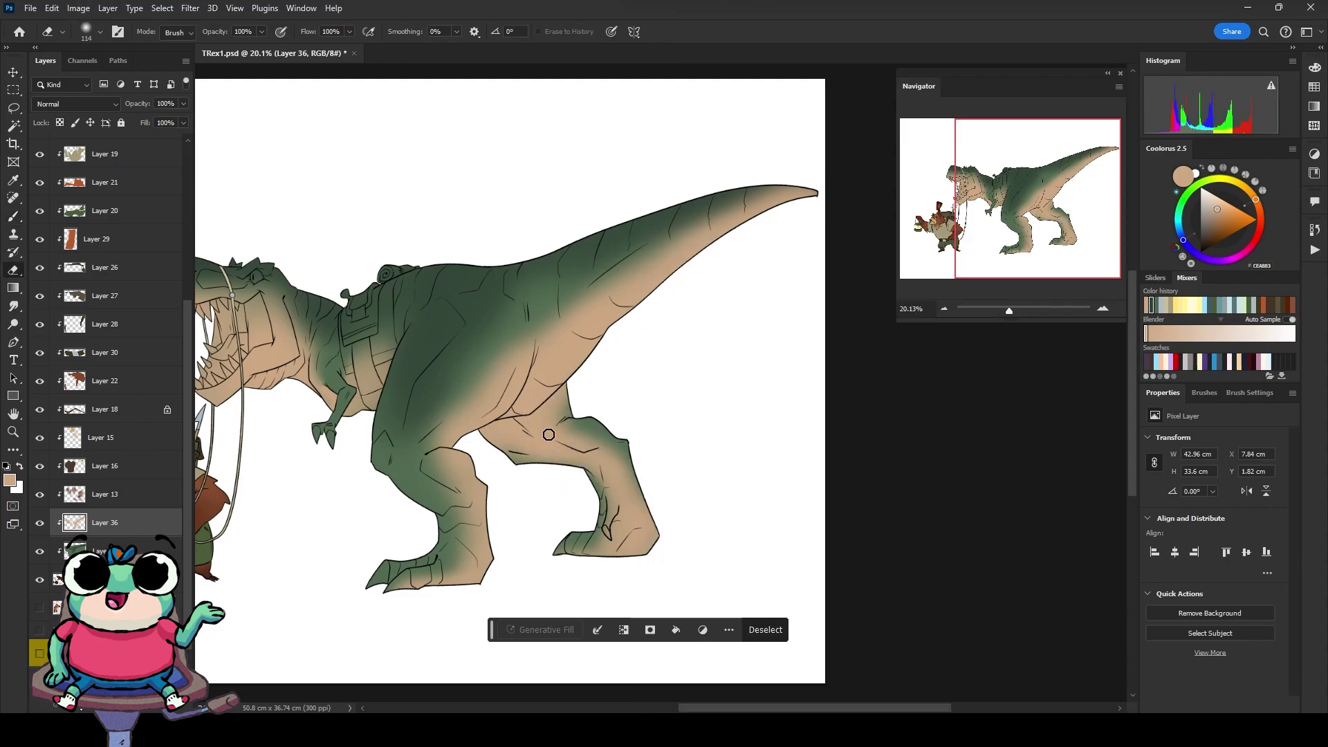
key(b)
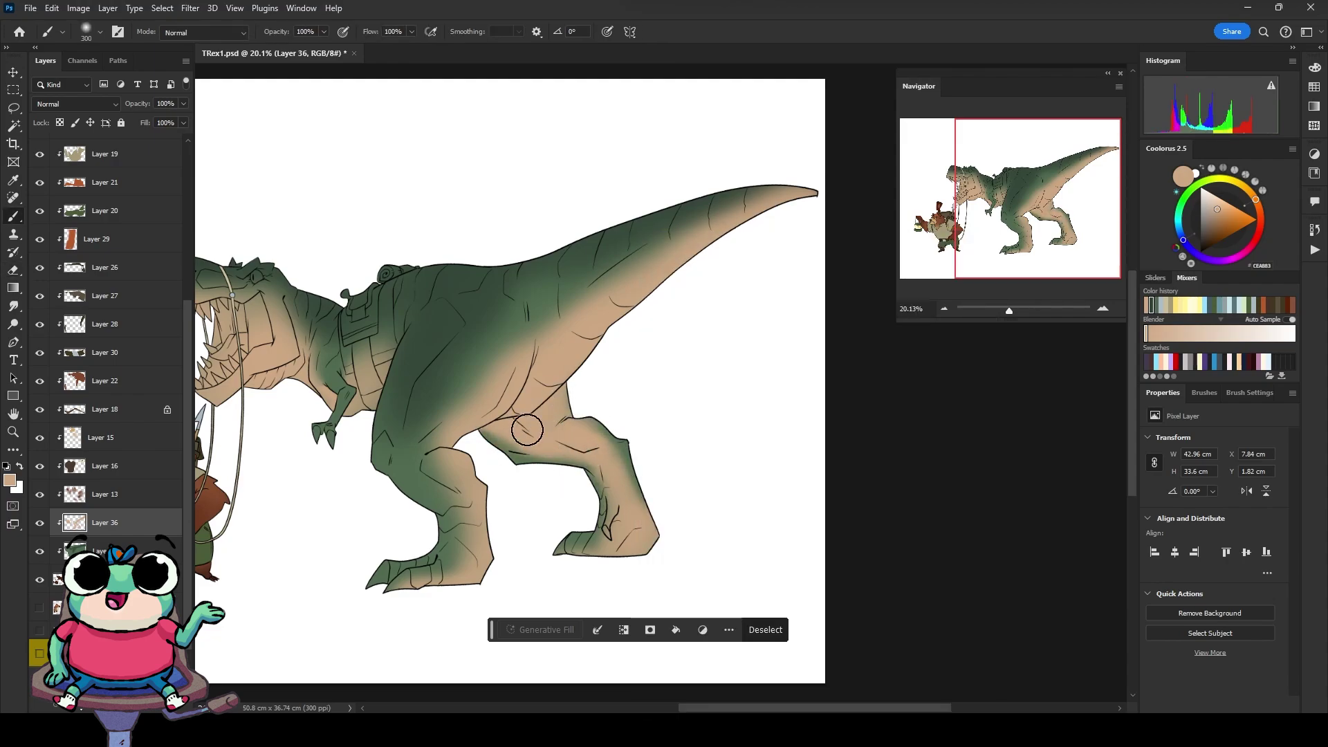
drag(779, 212, 1012, 286)
key(i)
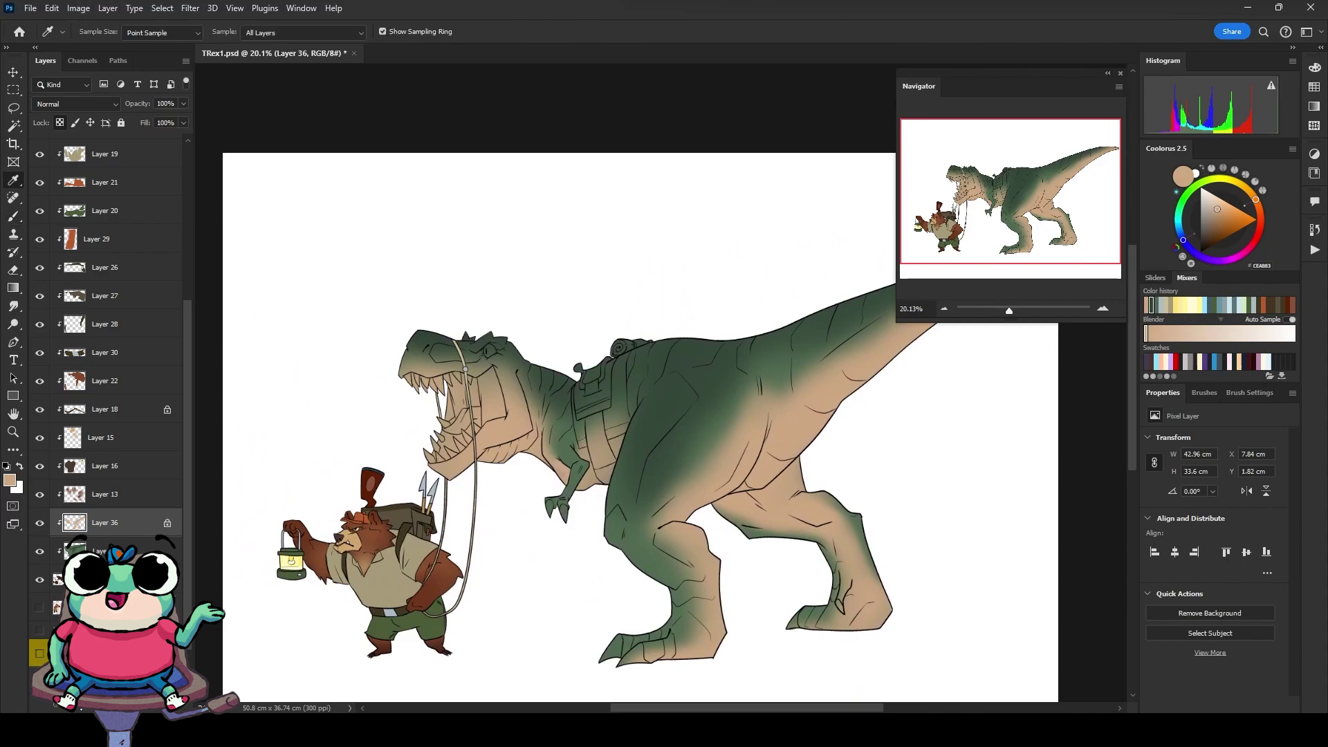
click(280, 521)
Step: Brush dark brown shading onto the T-rex's feet
scroll(280, 521, down, 2)
key(b)
drag(650, 547, 691, 595)
drag(822, 512, 820, 557)
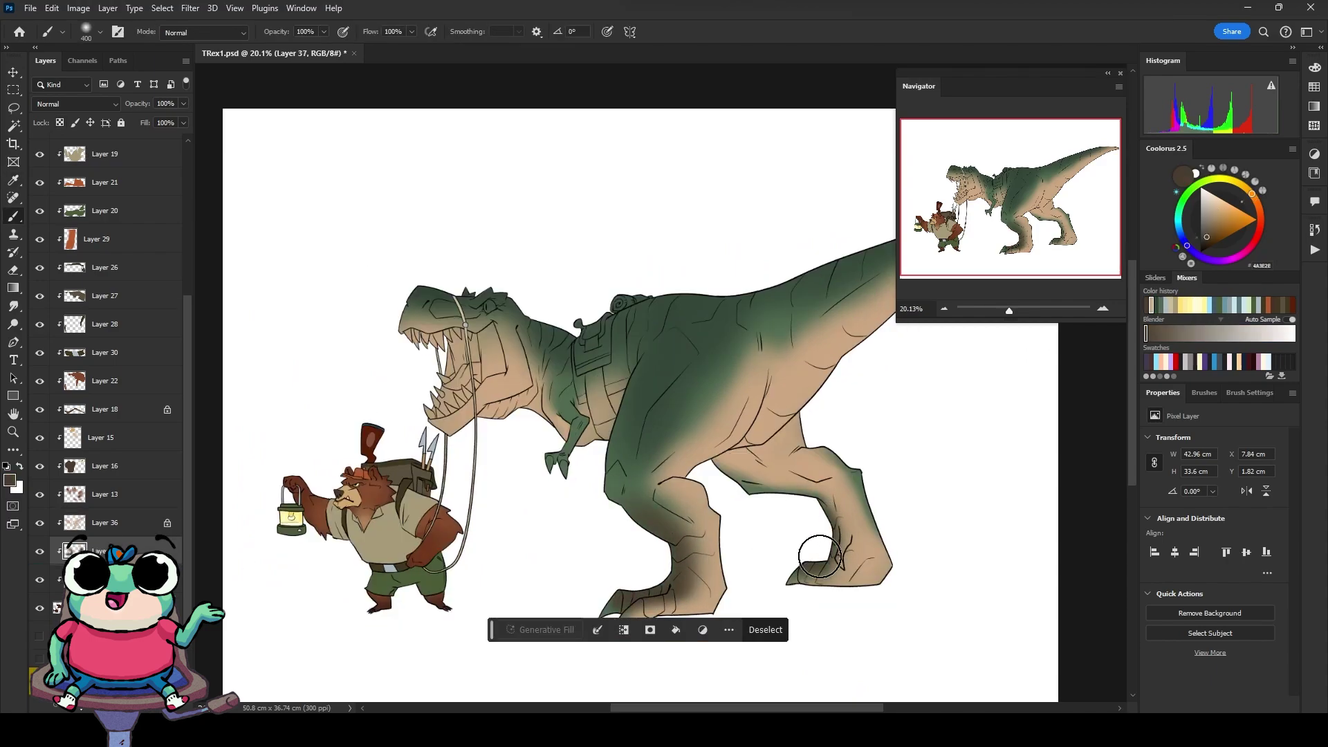
scroll(490, 265, right, 3)
Step: On a clipped Multiply layer, paint dark green stripes across the T-rex's back and tail
key(ctrl+shift+alt+n)
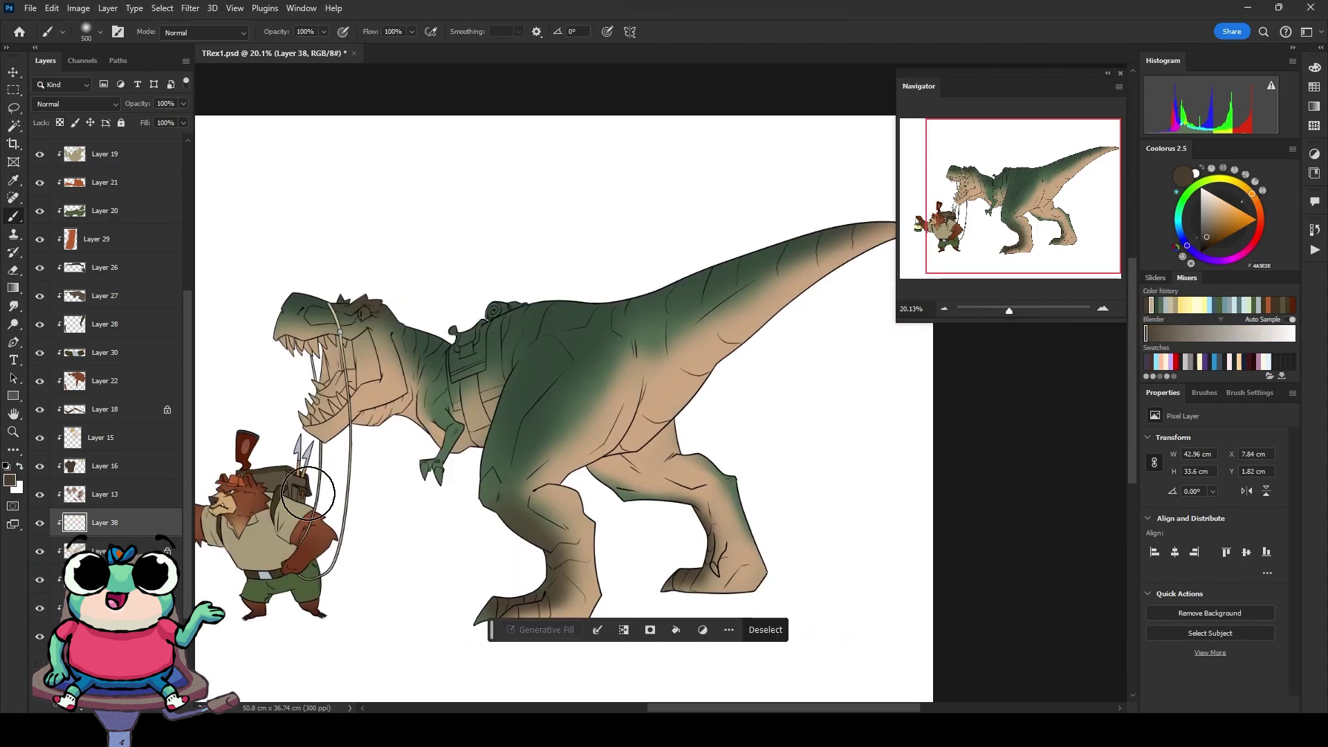
key(i)
click(377, 356)
key(b)
right_click(376, 277)
key(Escape)
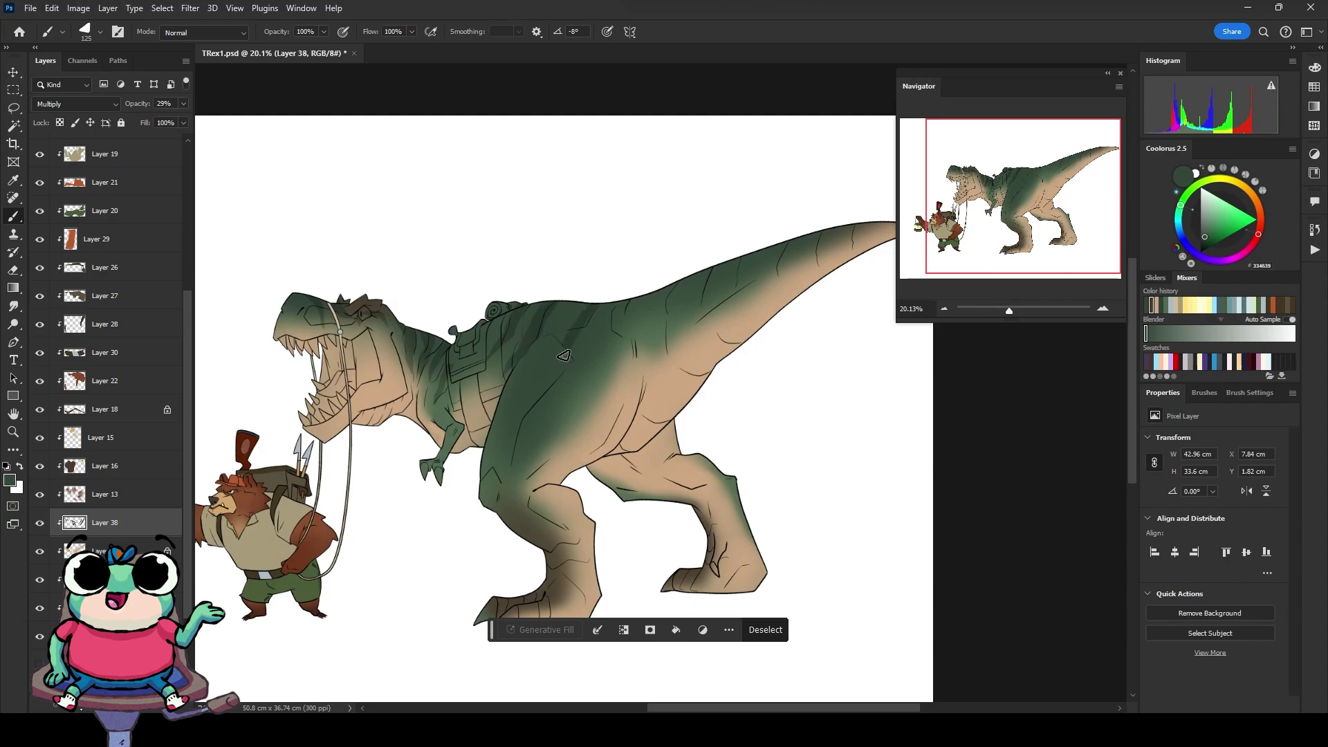
key(bracketright)
key(bracketright)
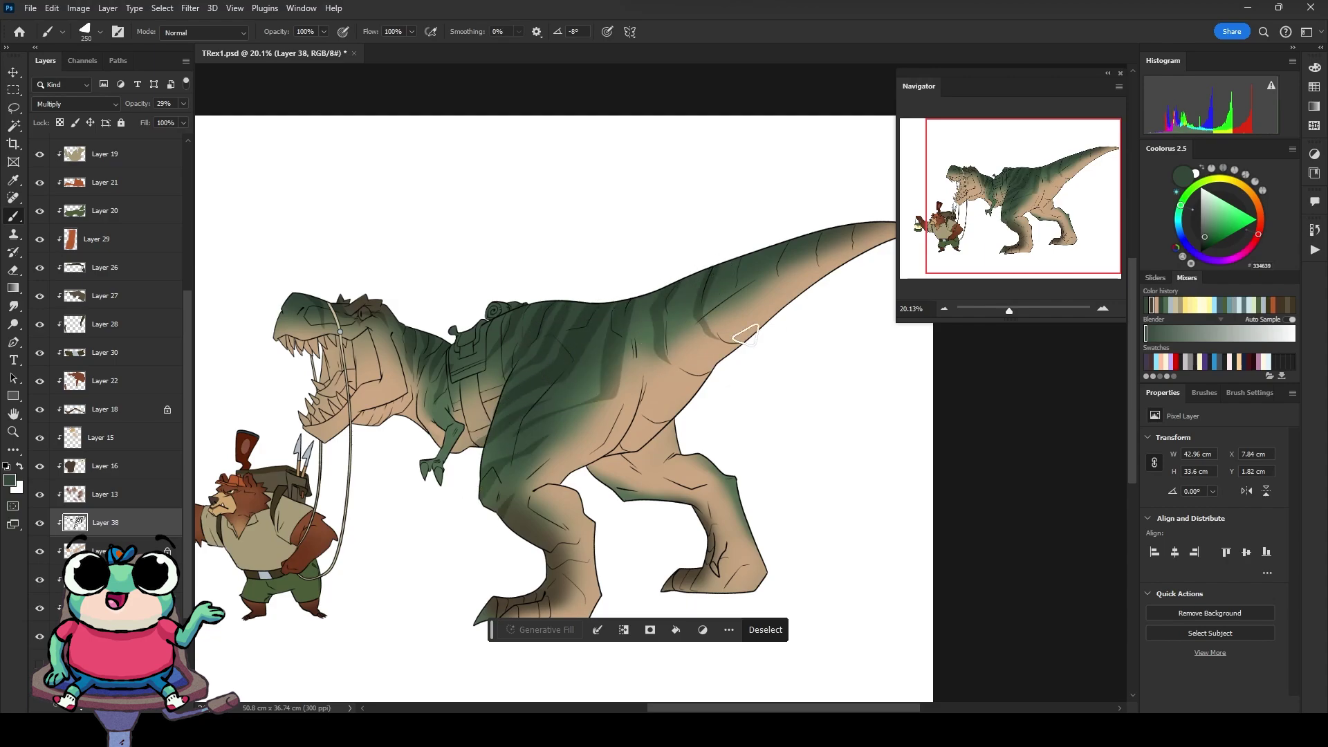
drag(743, 336, 653, 373)
scroll(836, 256, down, 2)
Step: Add new layers above the stripes and save the file
key(ctrl+shift+alt+n)
key(g)
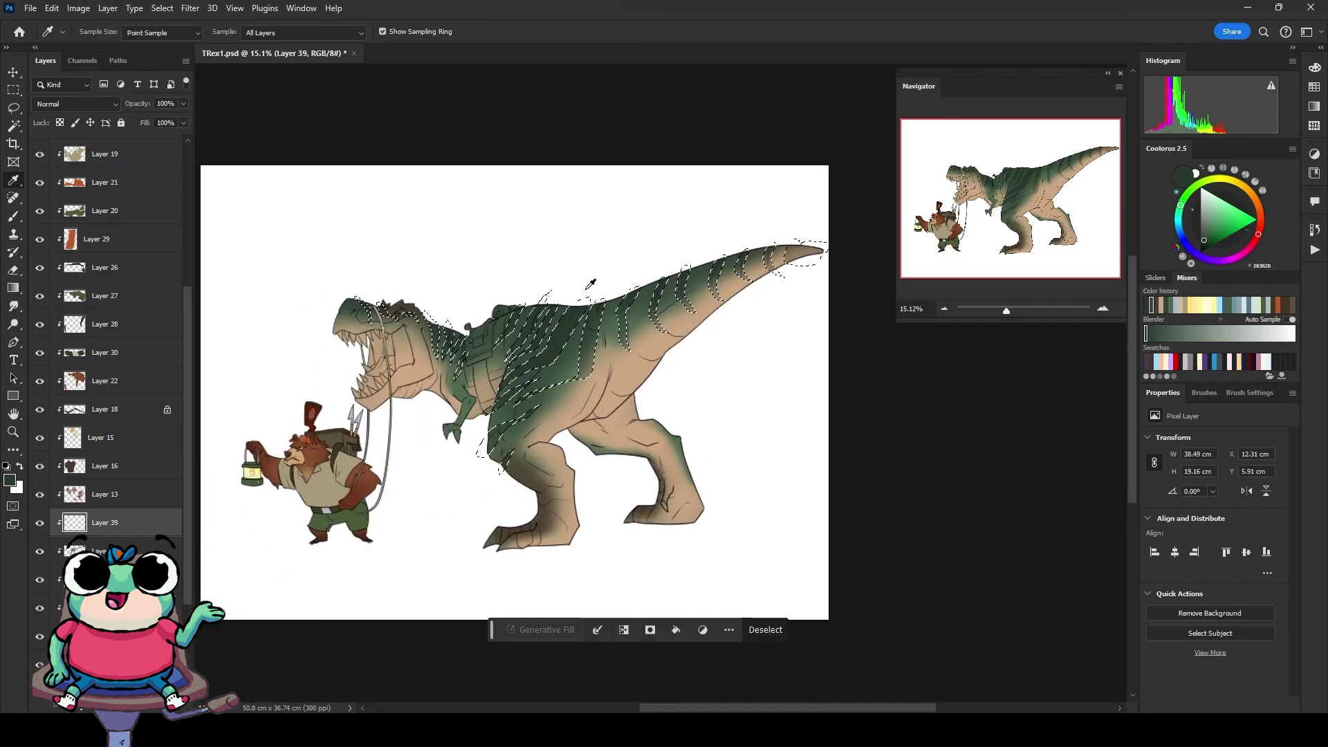
scroll(822, 222, up, 5)
key(b)
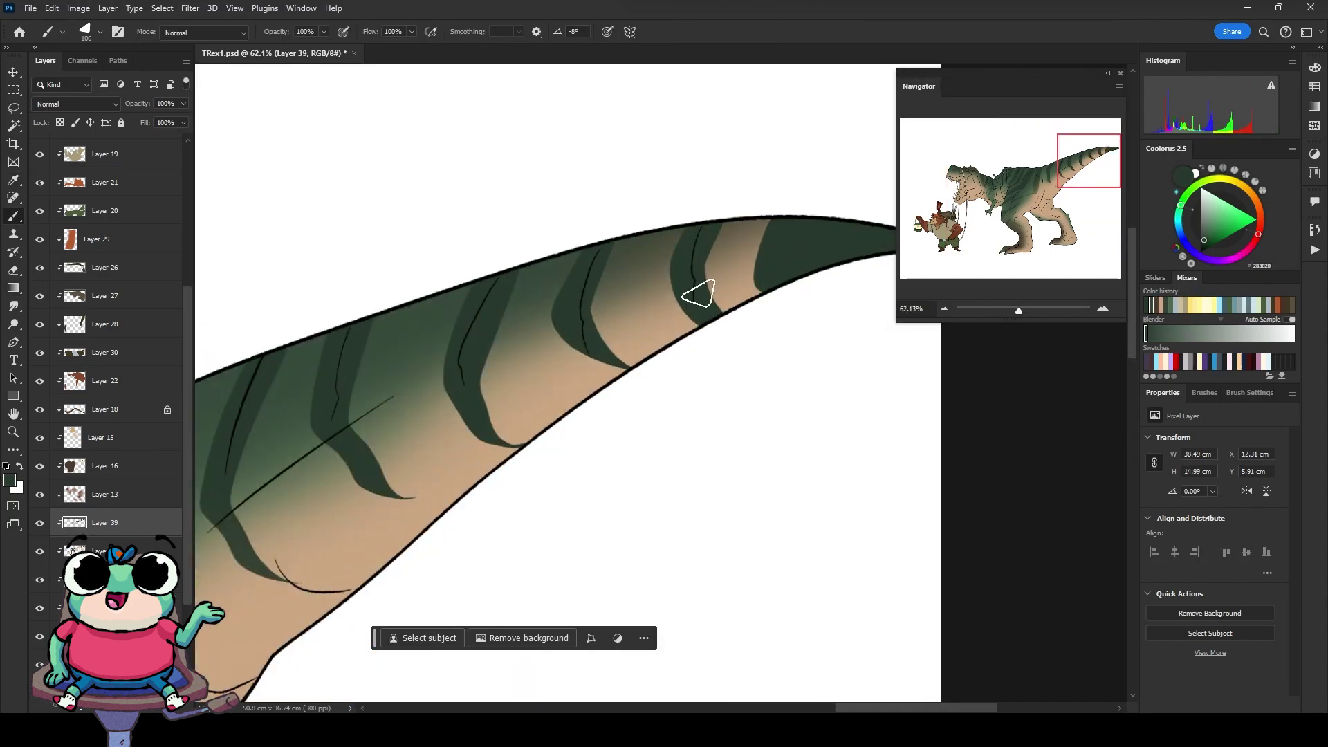
scroll(627, 316, down, 5)
key(ctrl+s)
key(ctrl+shift+alt+n)
scroll(411, 346, up, 3)
Step: Paint dark red inside the T-rex's lower jaw and mouth
scroll(410, 346, up, 3)
key(bracketleft)
key(bracketleft)
key(bracketleft)
alt+click(396, 494)
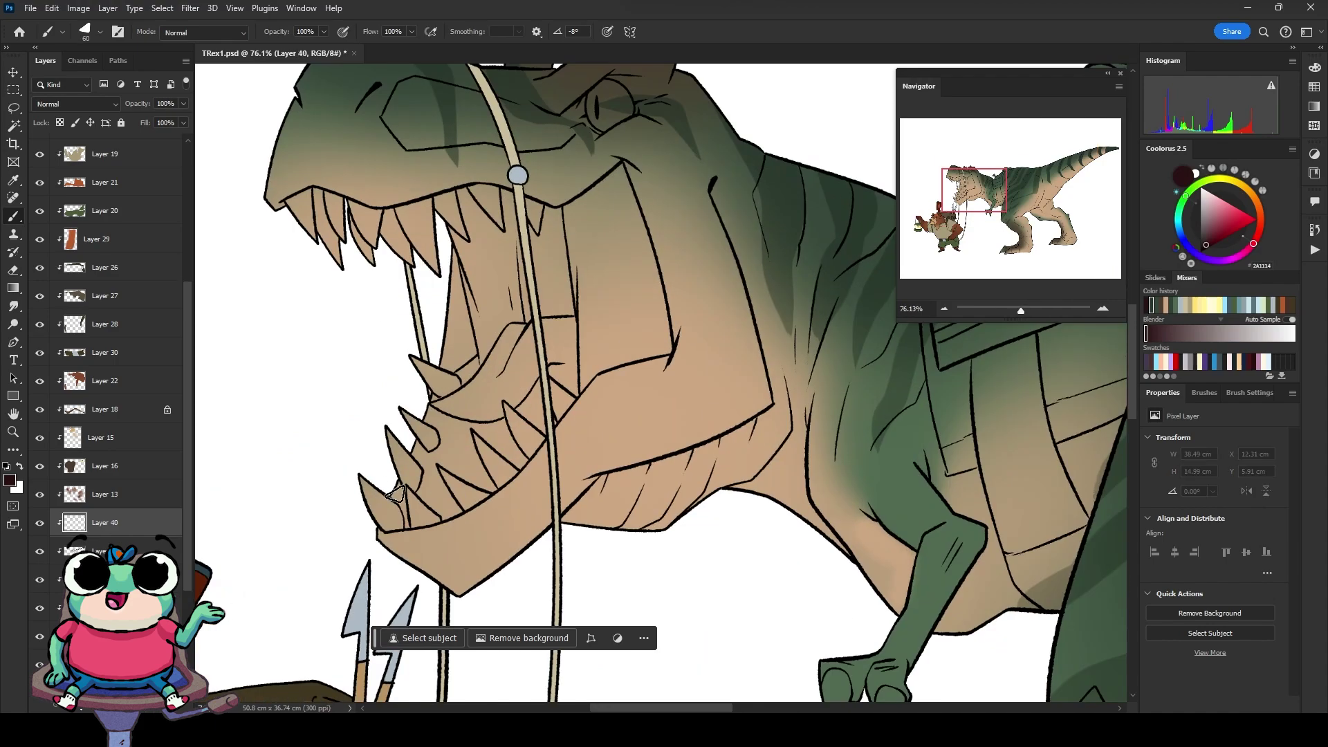
mouse_move(395, 484)
mouse_down()
mouse_move(414, 525)
mouse_move(462, 193)
mouse_move(503, 242)
mouse_up()
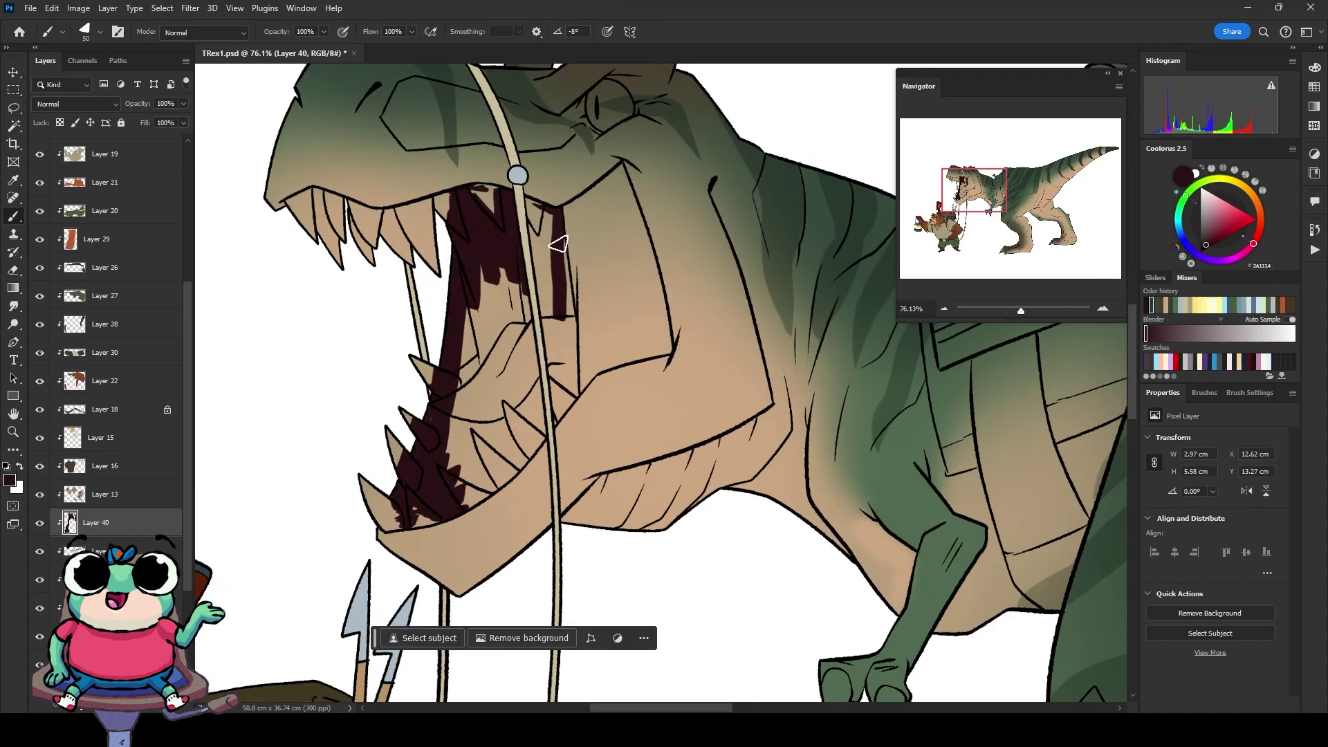
drag(559, 399, 548, 207)
Step: Tidy the dark mouth shape's edge and extend dark red down the inner mouth
scroll(551, 255, up, 3)
key(e)
right_click(594, 160)
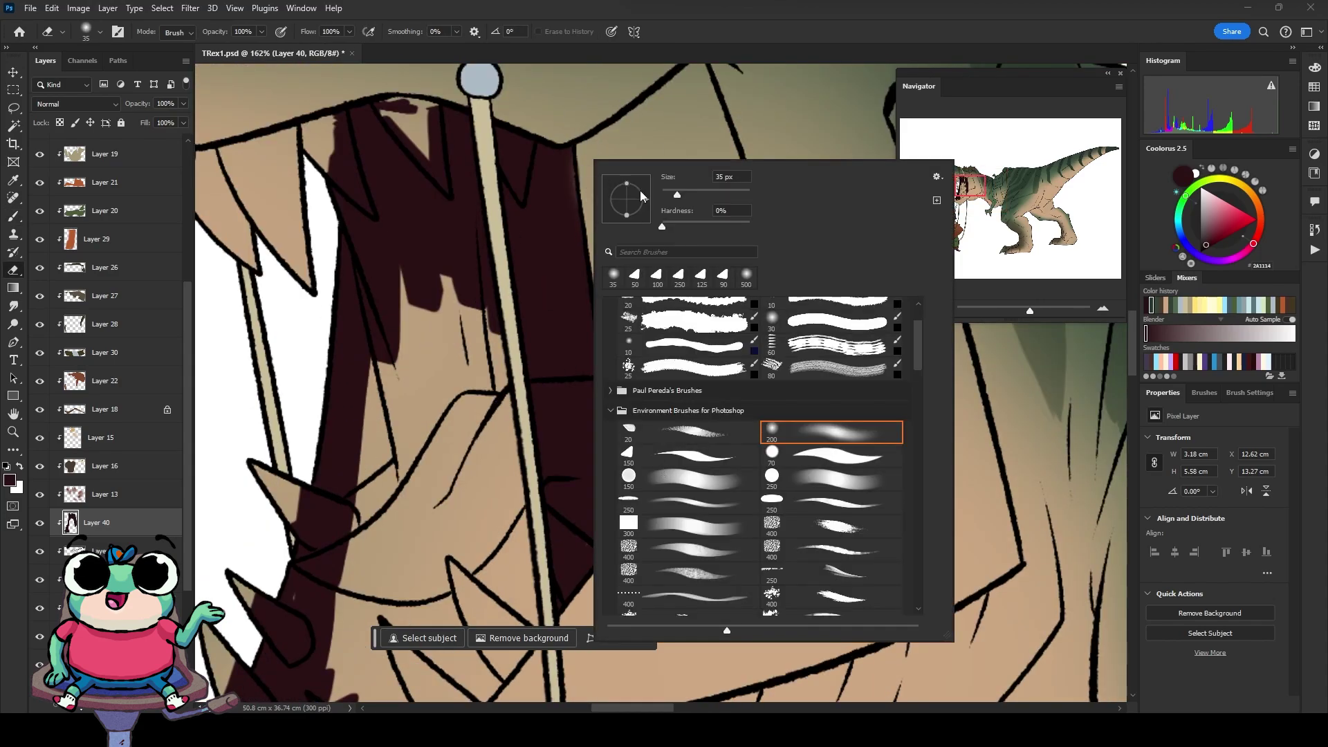
click(612, 368)
key(b)
mouse_move(577, 226)
mouse_down()
mouse_move(613, 296)
mouse_move(596, 525)
mouse_up()
key(bracketright)
key(bracketright)
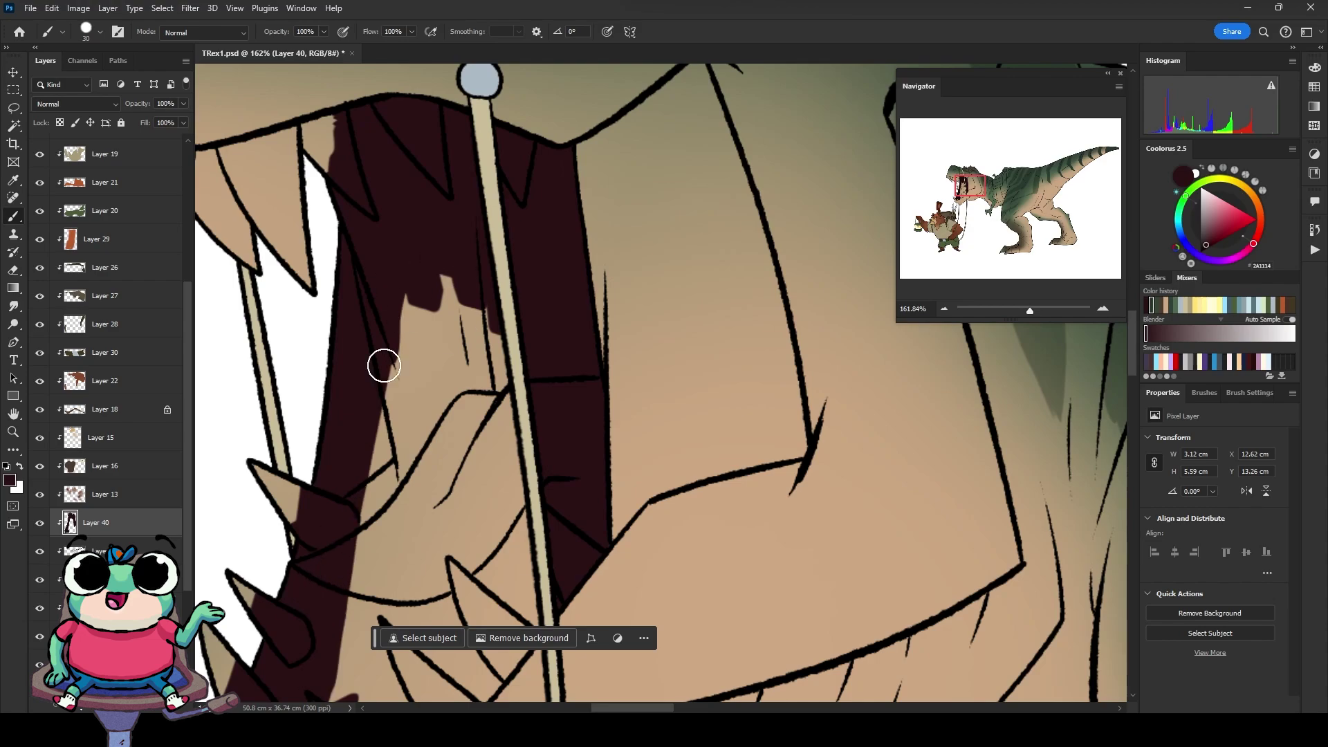
scroll(326, 584, down, 5)
mouse_move(326, 583)
mouse_down()
mouse_move(421, 541)
mouse_move(538, 305)
mouse_move(442, 429)
mouse_up()
Step: Start the pink palate in the upper jaw and erase dark paint along the upper teeth
scroll(484, 346, down, 3)
mouse_move(556, 228)
mouse_down()
mouse_move(575, 210)
mouse_move(563, 436)
mouse_move(681, 373)
mouse_move(623, 173)
mouse_move(632, 159)
mouse_up()
key(e)
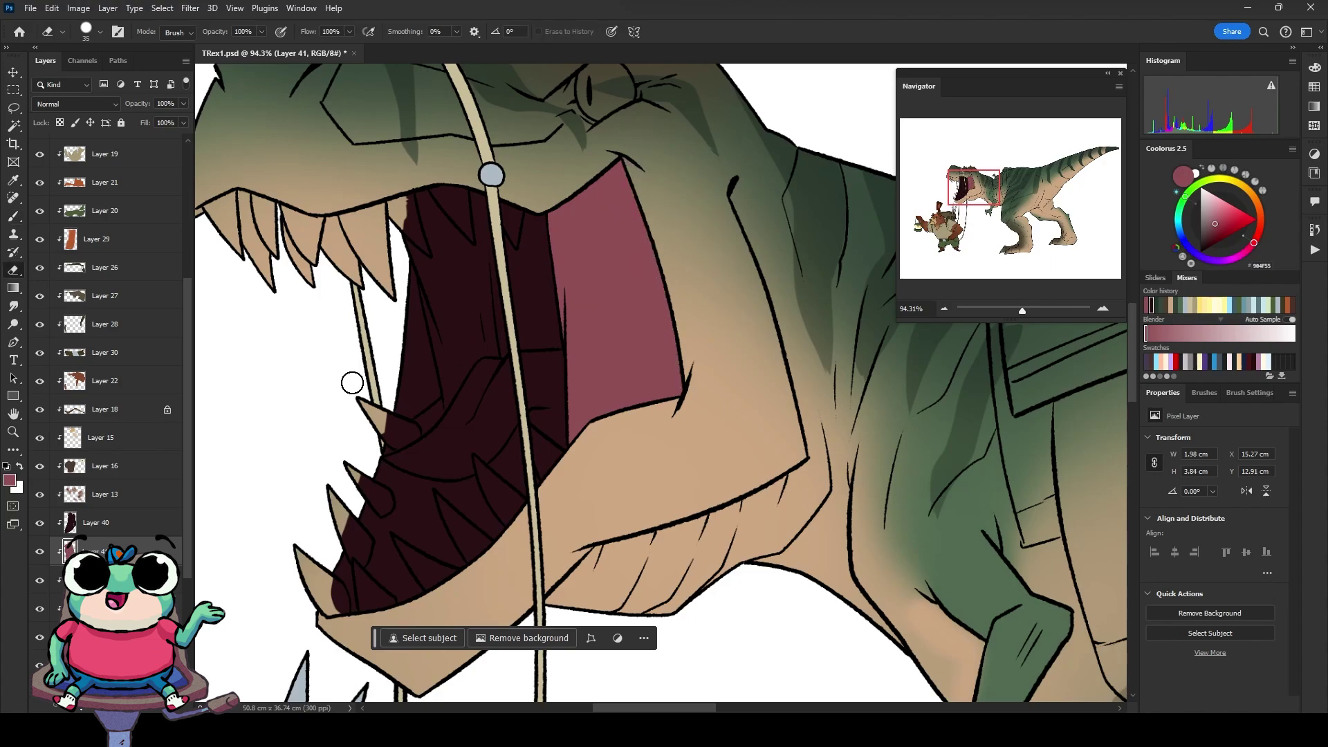
key(alt+bracketright)
mouse_move(387, 419)
mouse_down()
mouse_move(429, 379)
mouse_move(449, 305)
mouse_move(405, 204)
mouse_up()
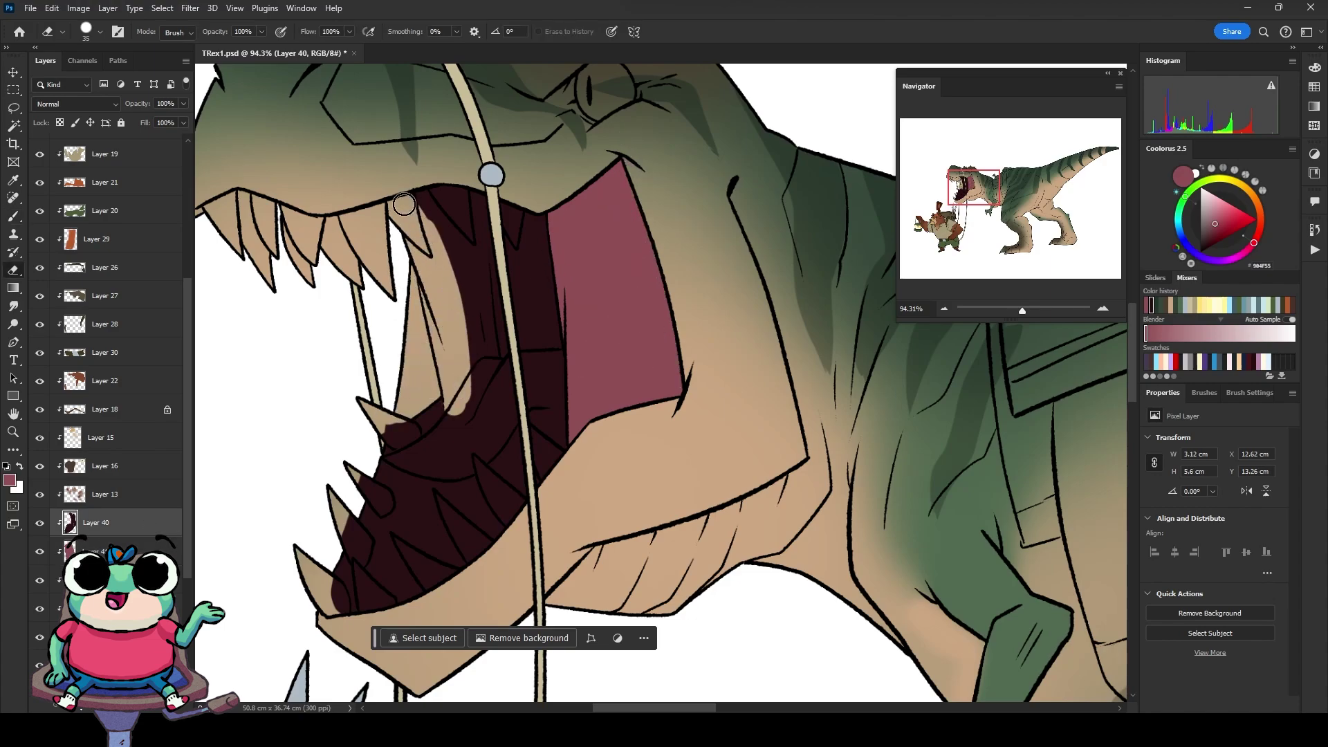
key(bracketleft)
key(bracketleft)
key(bracketleft)
scroll(443, 367, up, 3)
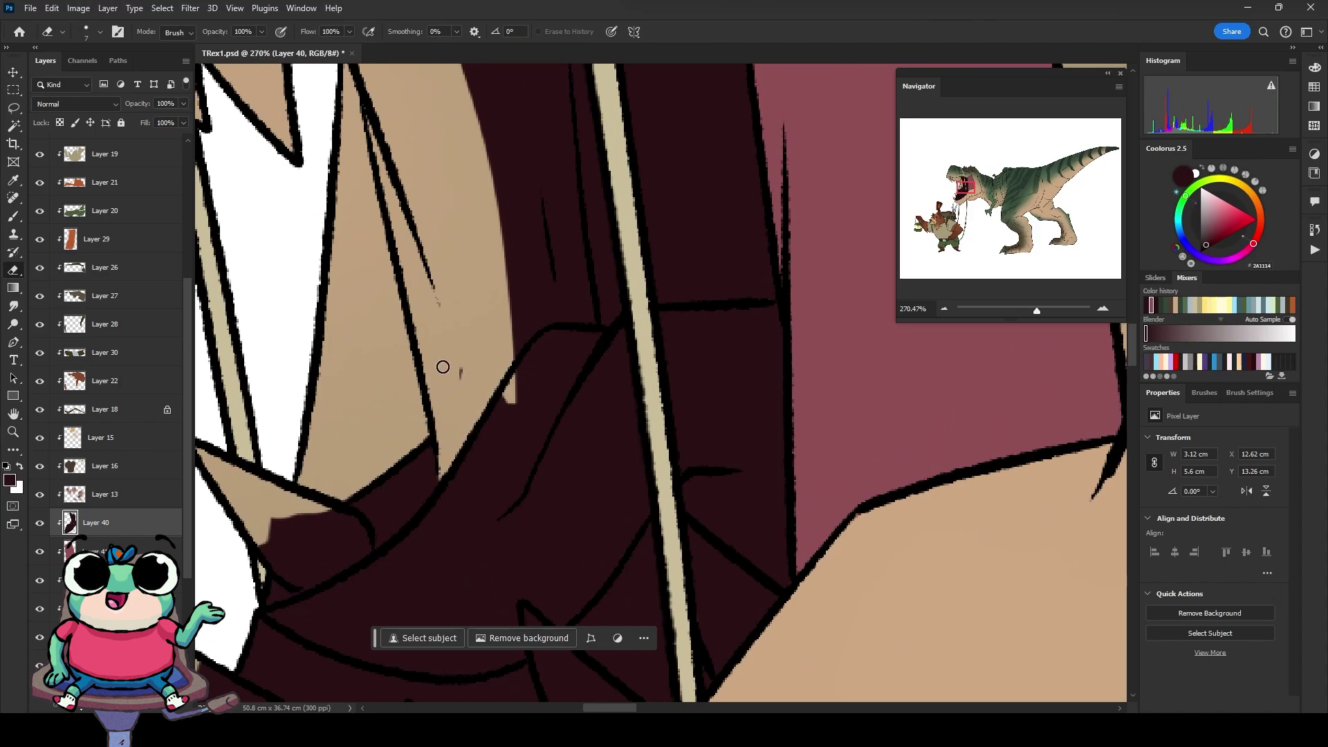
key(b)
scroll(442, 366, down, 3)
Step: Paint a pink strip down the inner jaw and soft shading within the mouth shape
key(alt+bracketleft)
drag(468, 260, 515, 508)
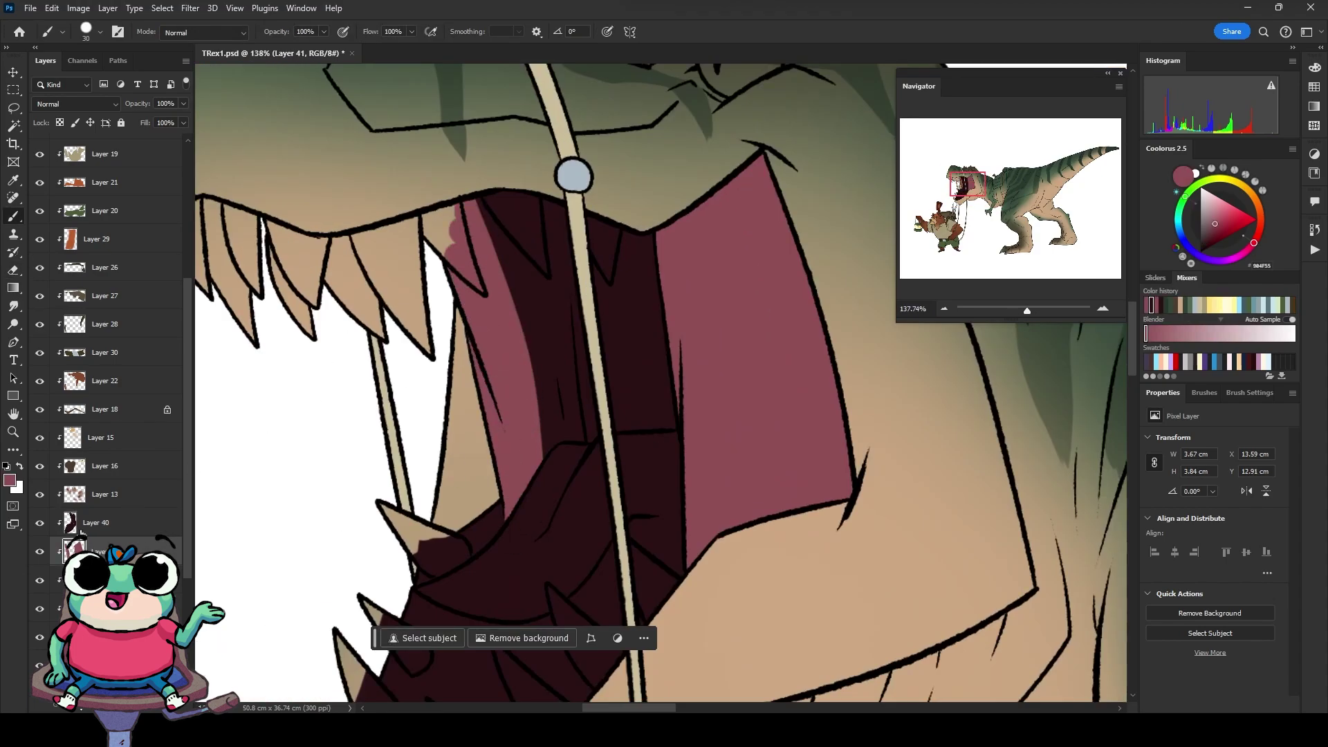
click(81, 526)
ctrl+click(70, 522)
right_click(546, 235)
mouse_move(552, 257)
mouse_down()
mouse_move(564, 392)
mouse_move(522, 567)
mouse_up()
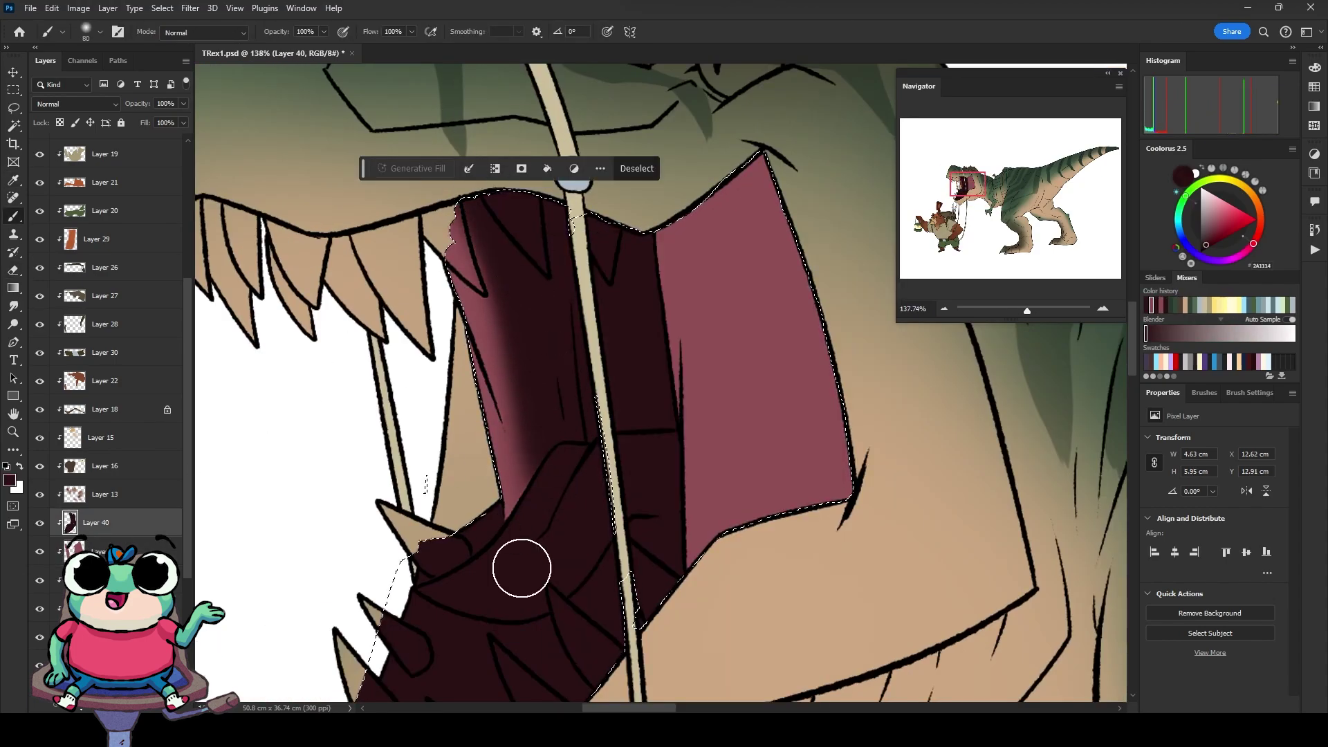
key(ctrl+d)
scroll(521, 568, down, 3)
Step: Paint a pink tongue on a new layer and lock its transparency
key(ctrl+shift+alt+n)
scroll(414, 400, up, 3)
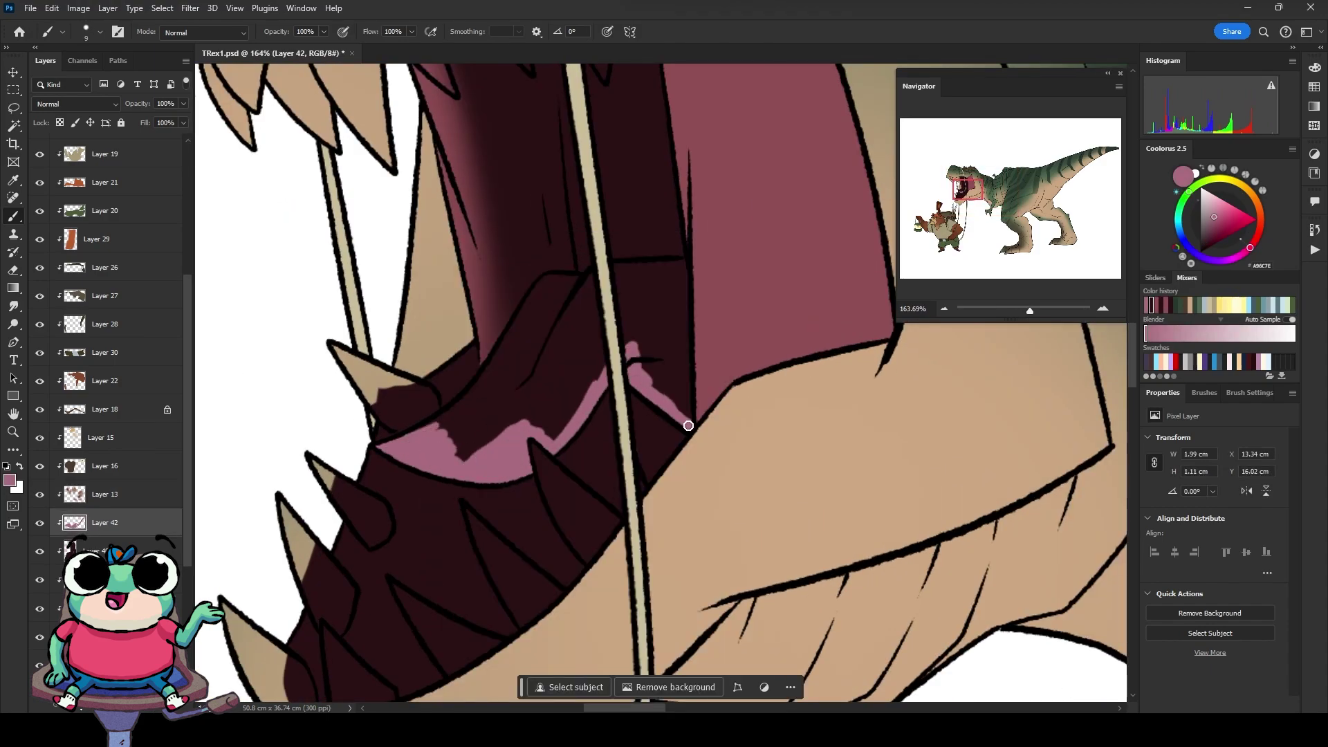
drag(688, 425, 556, 316)
key(bracketright)
key(bracketright)
key(bracketright)
drag(468, 395, 639, 345)
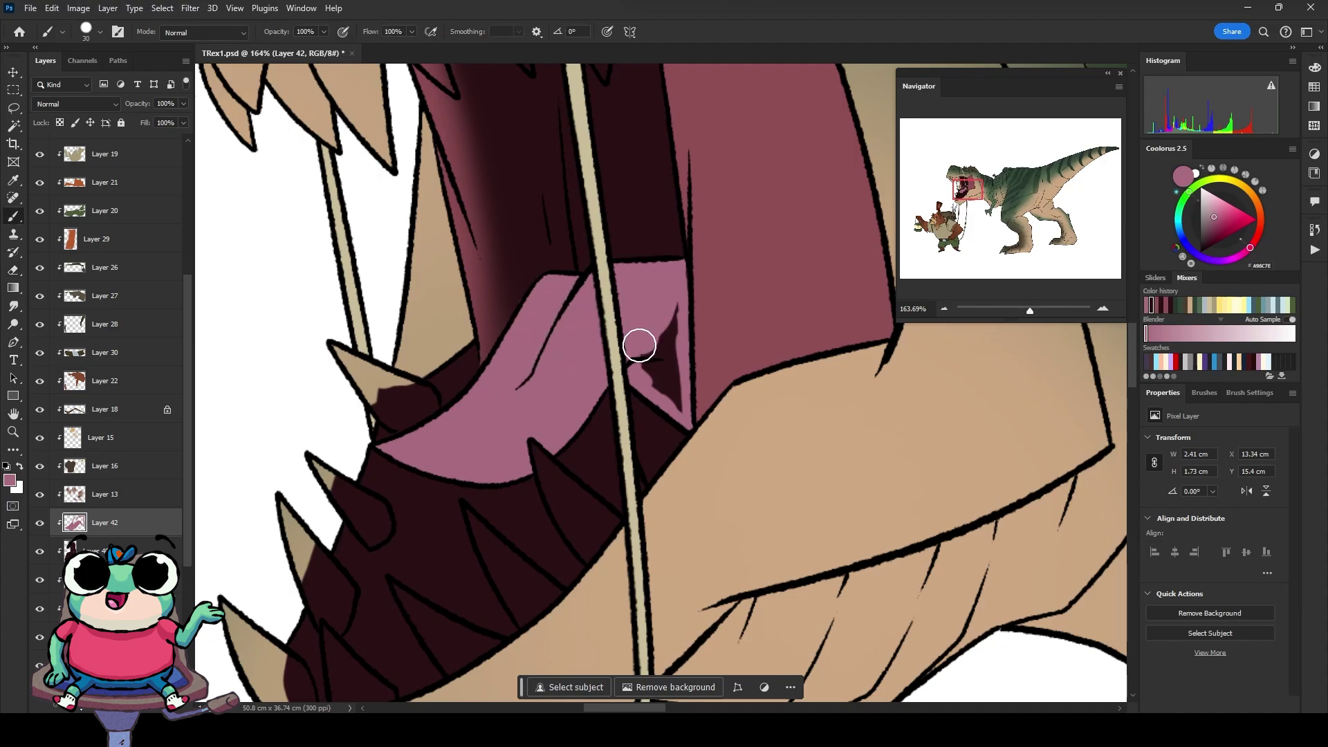
scroll(662, 317, down, 5)
scroll(610, 373, up, 2)
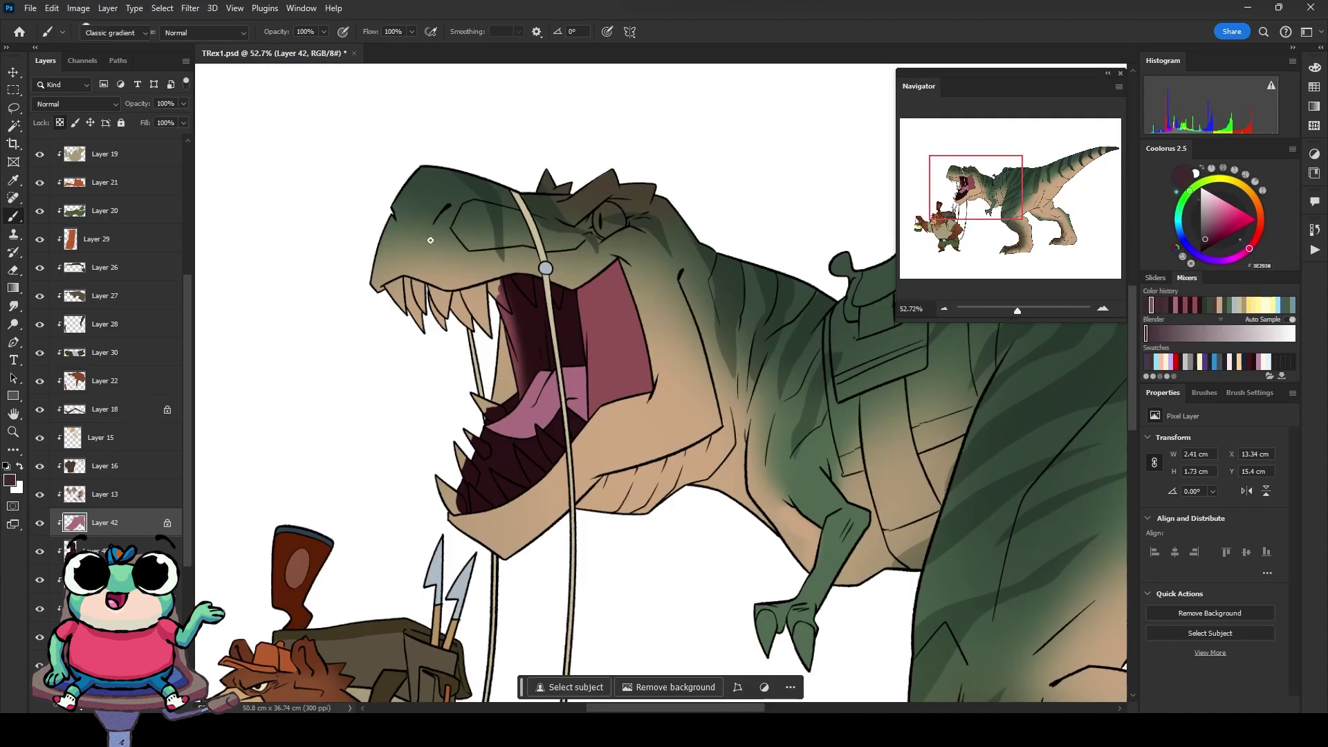
key(slash)
Step: Sample light beige and paint each upper tooth on a new layer
key(g)
key(i)
click(571, 498)
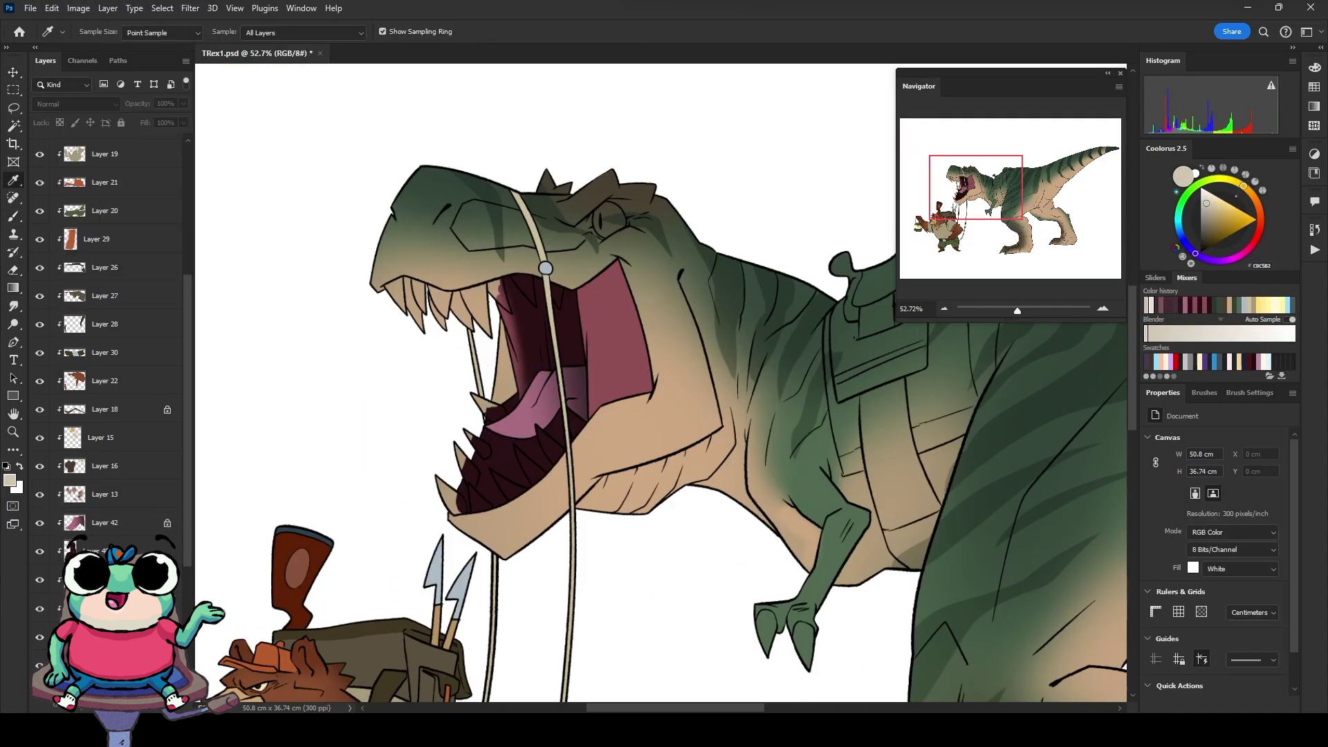
scroll(448, 372, up, 2)
key(ctrl+shift+alt+n)
key(b)
scroll(320, 172, up, 1)
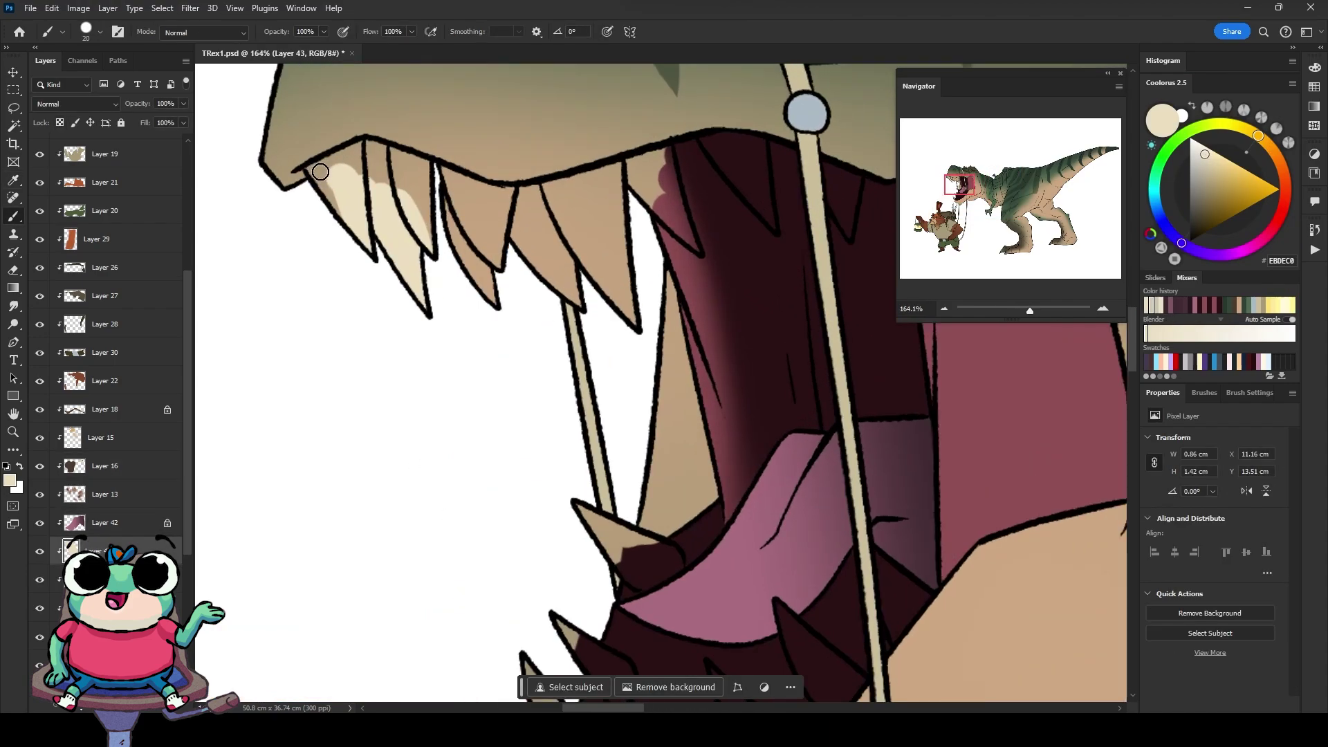
drag(405, 184, 446, 173)
drag(568, 288, 663, 152)
mouse_move(760, 144)
mouse_down()
mouse_move(769, 218)
mouse_move(751, 162)
mouse_up()
drag(838, 167, 836, 181)
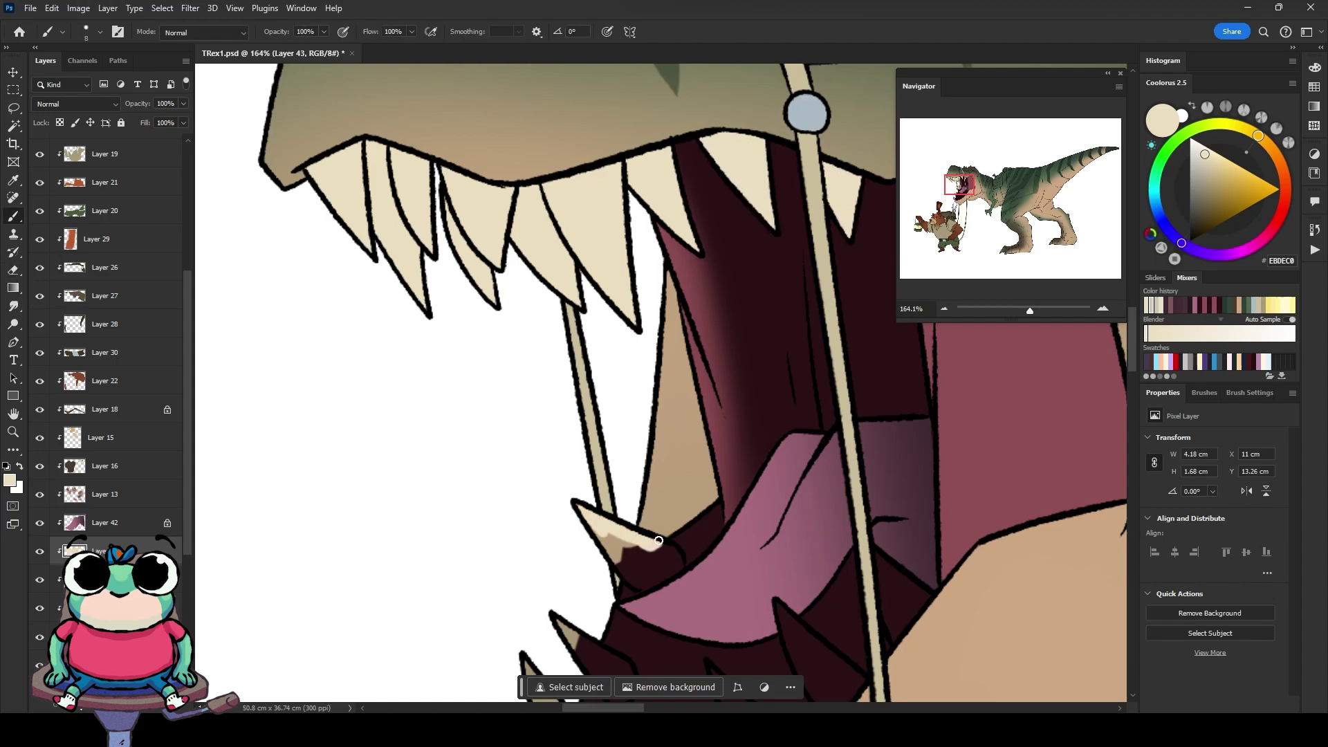
Step: Paint the lower teeth light beige, then view the whole image
scroll(633, 556, down, 3)
drag(584, 450, 617, 464)
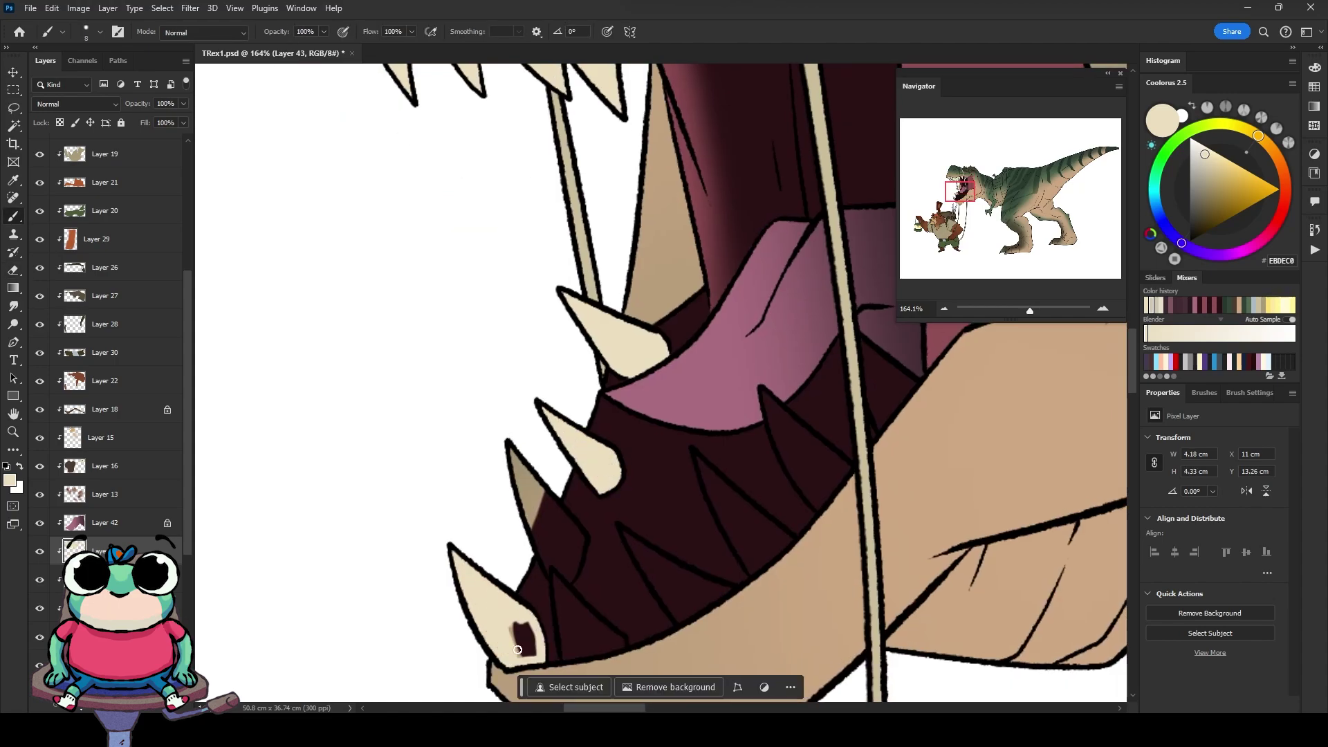
drag(518, 650, 577, 535)
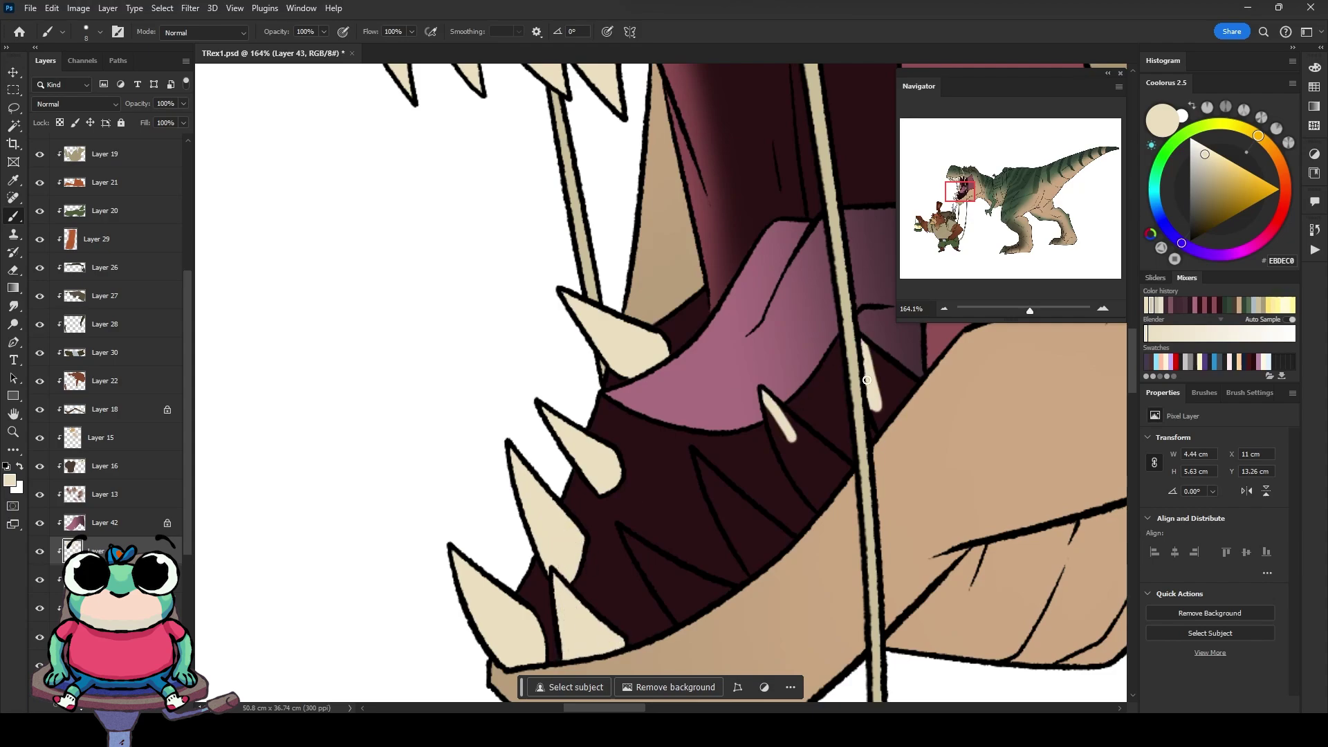
drag(696, 455, 765, 561)
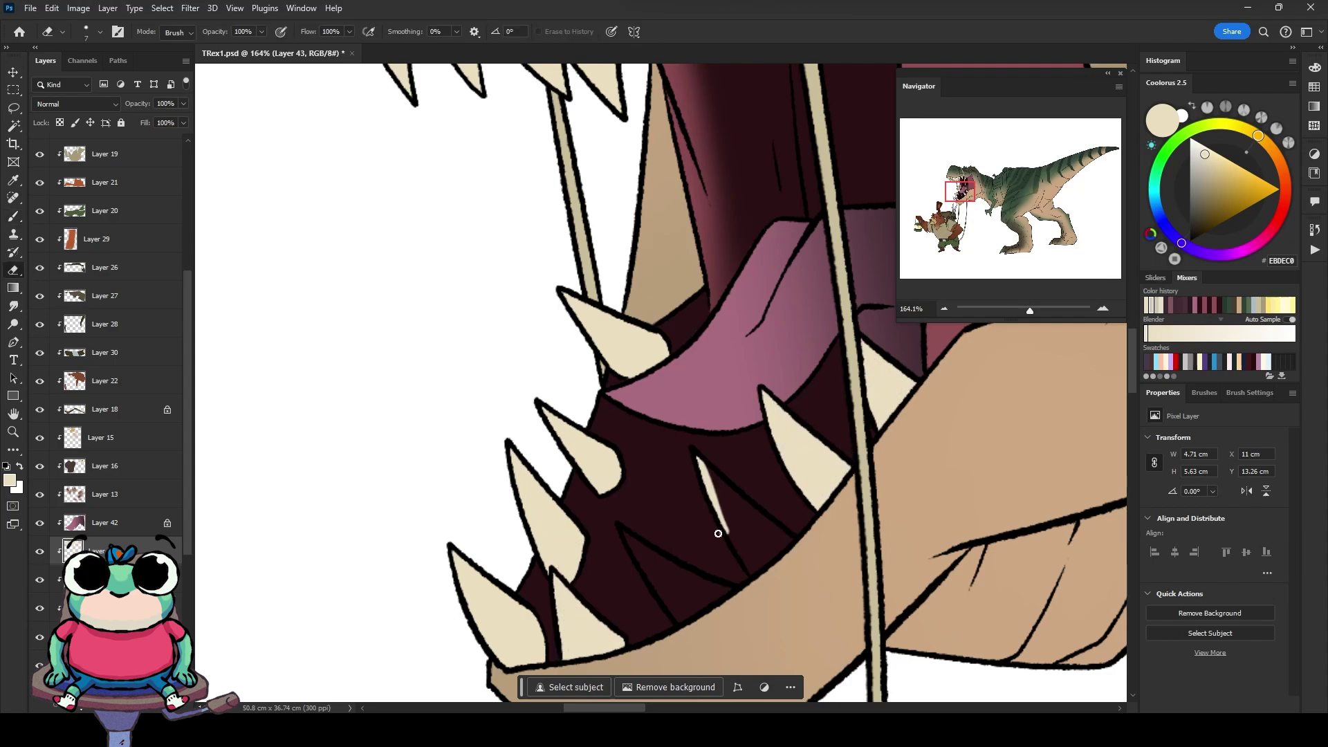
drag(649, 538, 698, 595)
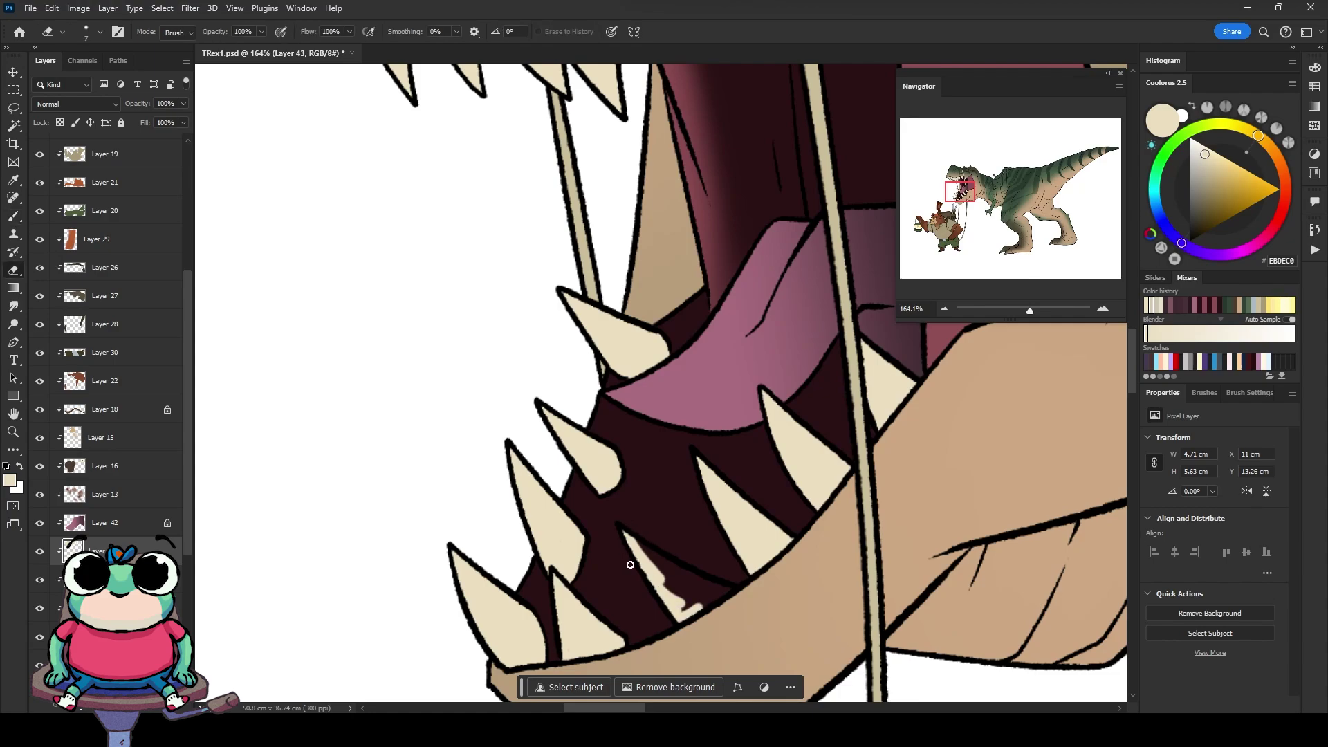
key(ctrl+0)
scroll(549, 266, up, 3)
Step: Paint the T-rex's eye orange on a new layer and erase stray paint
key(ctrl+shift+alt+n)
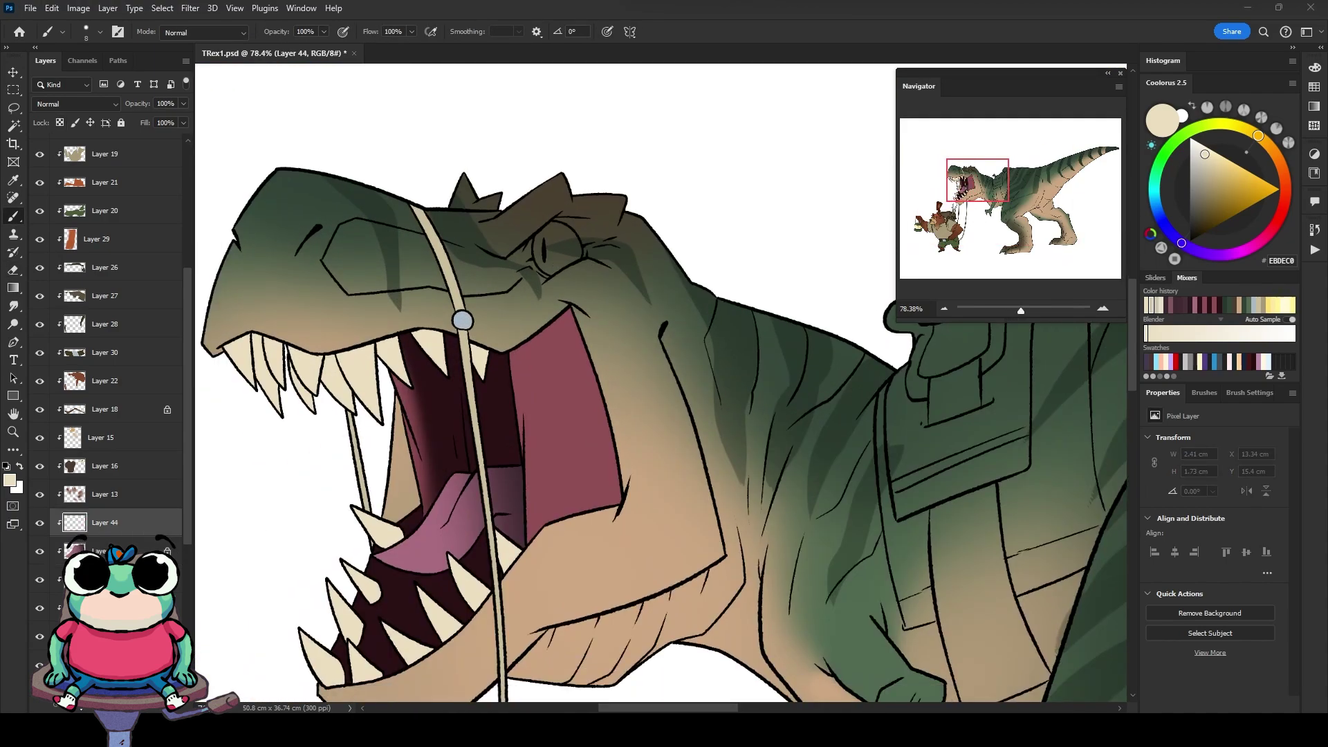
scroll(505, 225, up, 5)
mouse_move(603, 284)
mouse_down()
mouse_move(643, 291)
mouse_move(609, 233)
mouse_move(657, 269)
mouse_up()
key(e)
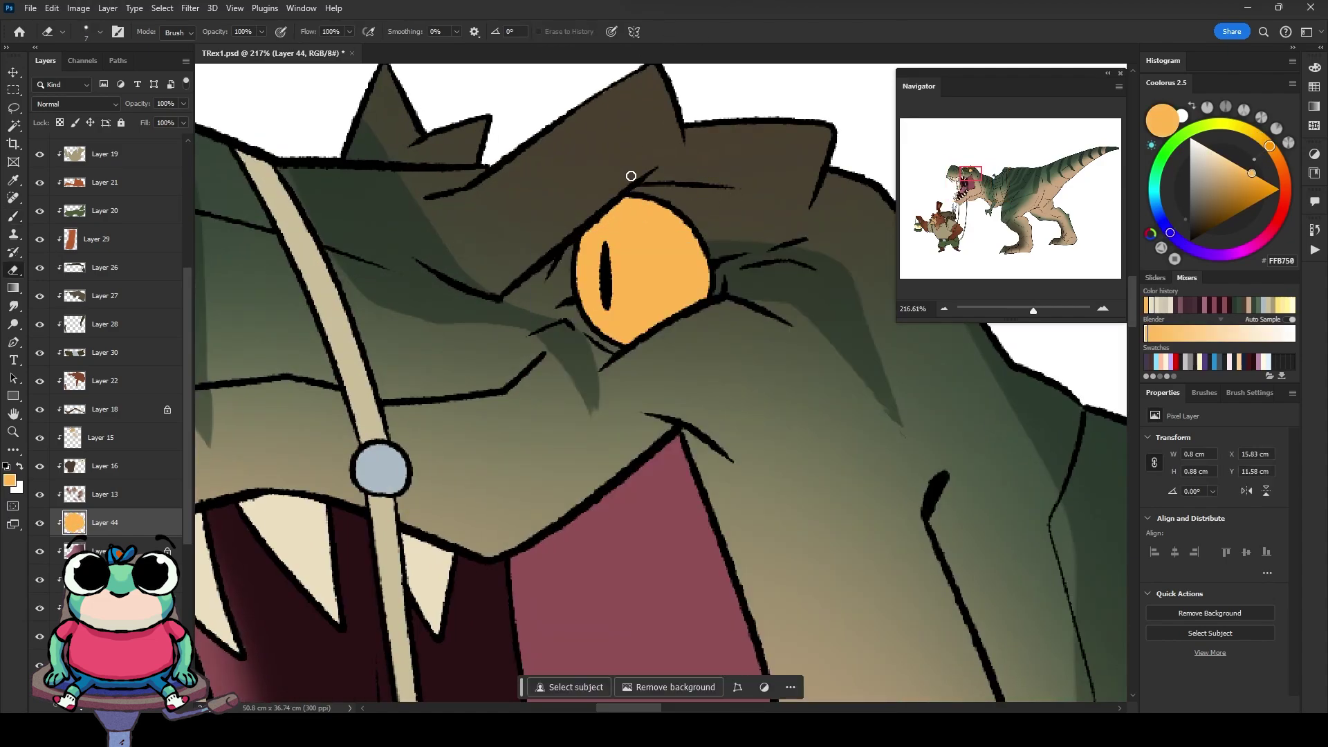
key(b)
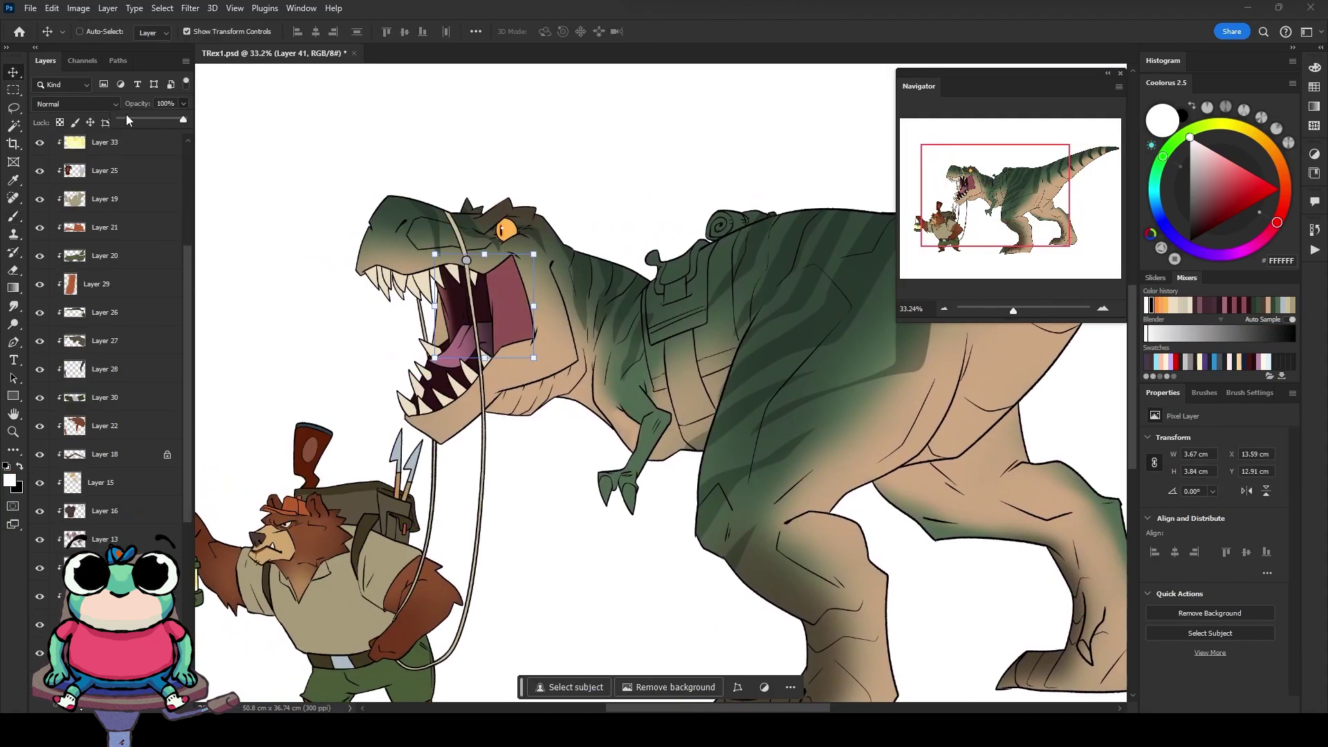
Step: Lower Layer 41 to 74% opacity and paint the T-rex's arm and toe claws dark on a new layer
drag(175, 121, 167, 121)
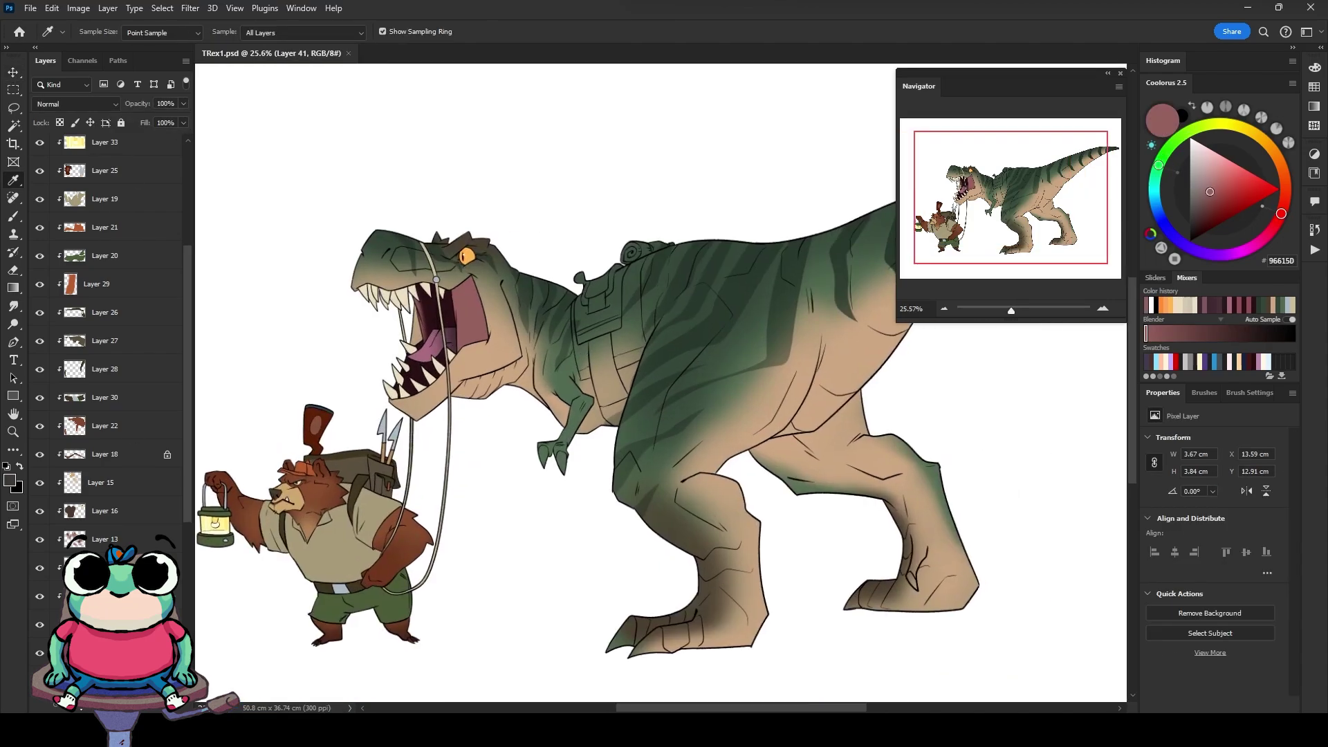
key(ctrl+shift+alt+n)
key(b)
scroll(558, 465, up, 5)
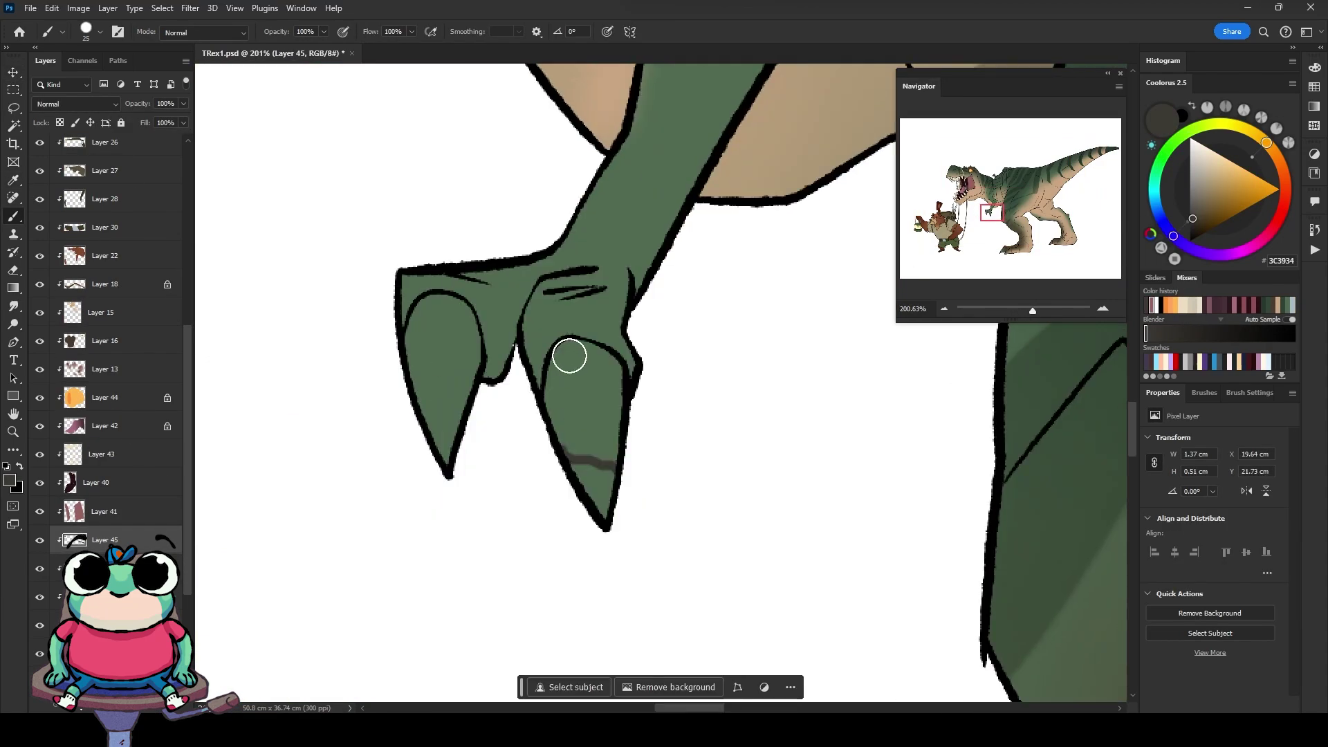
drag(567, 356, 595, 485)
drag(411, 337, 430, 329)
drag(450, 484, 512, 341)
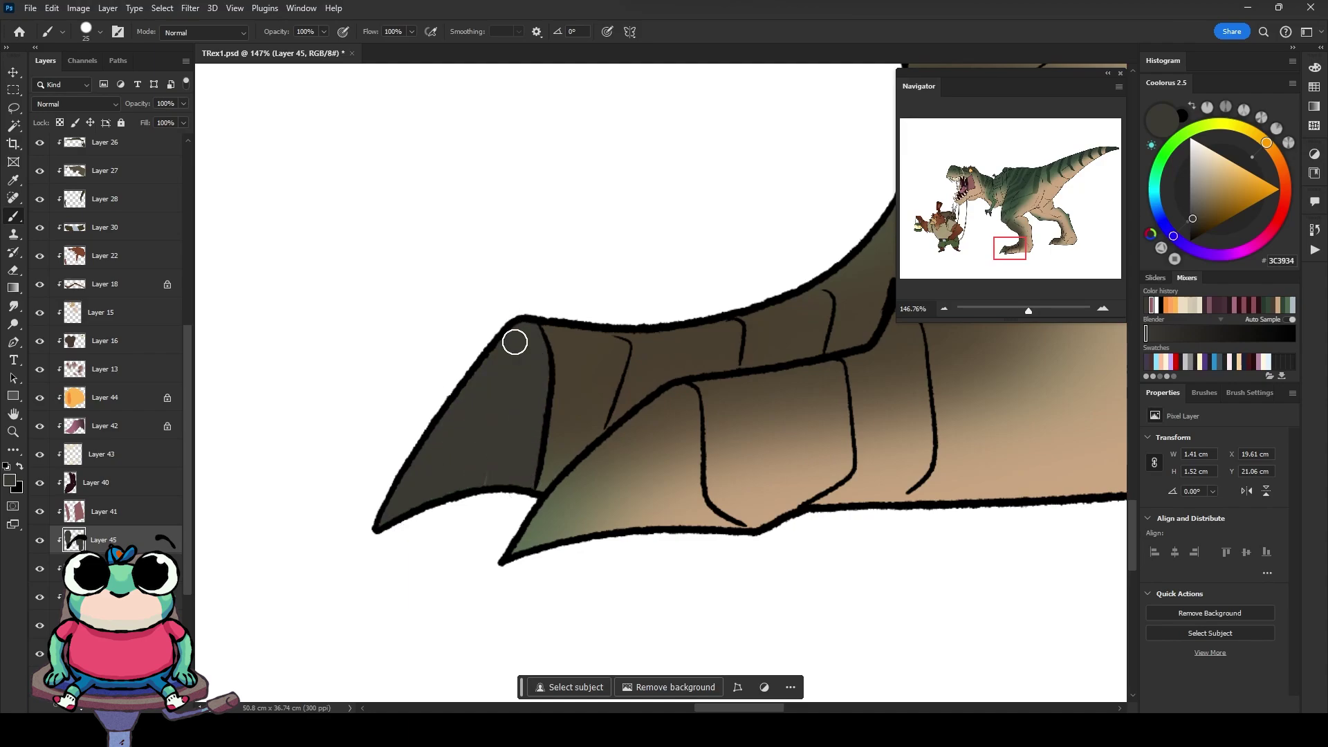
mouse_move(525, 546)
mouse_down()
mouse_move(685, 407)
mouse_move(670, 521)
mouse_move(553, 436)
mouse_up()
drag(622, 498, 720, 358)
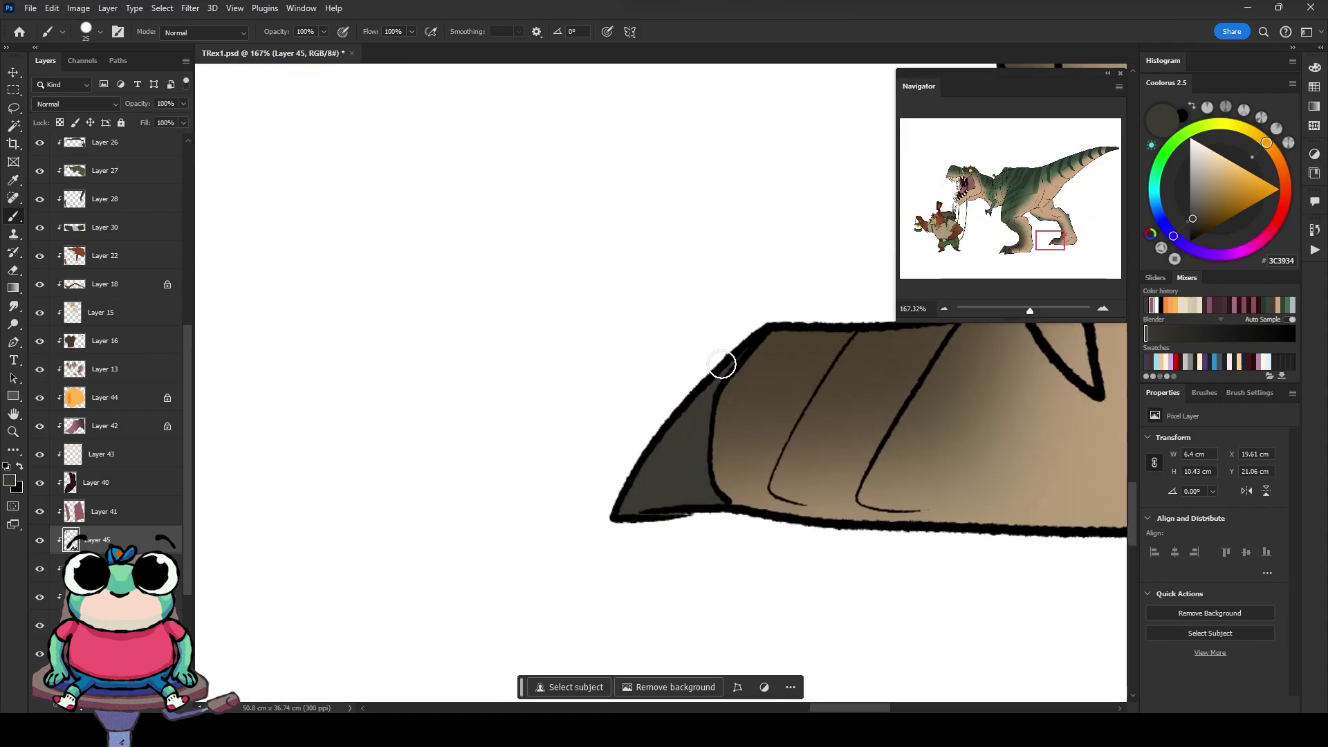
scroll(668, 411, up, 1)
drag(668, 411, 688, 418)
key(ctrl+0)
Step: On new Layer 46, paint the red-brown saddle pack patch on the T-rex's back
key(ctrl+shift+alt+n)
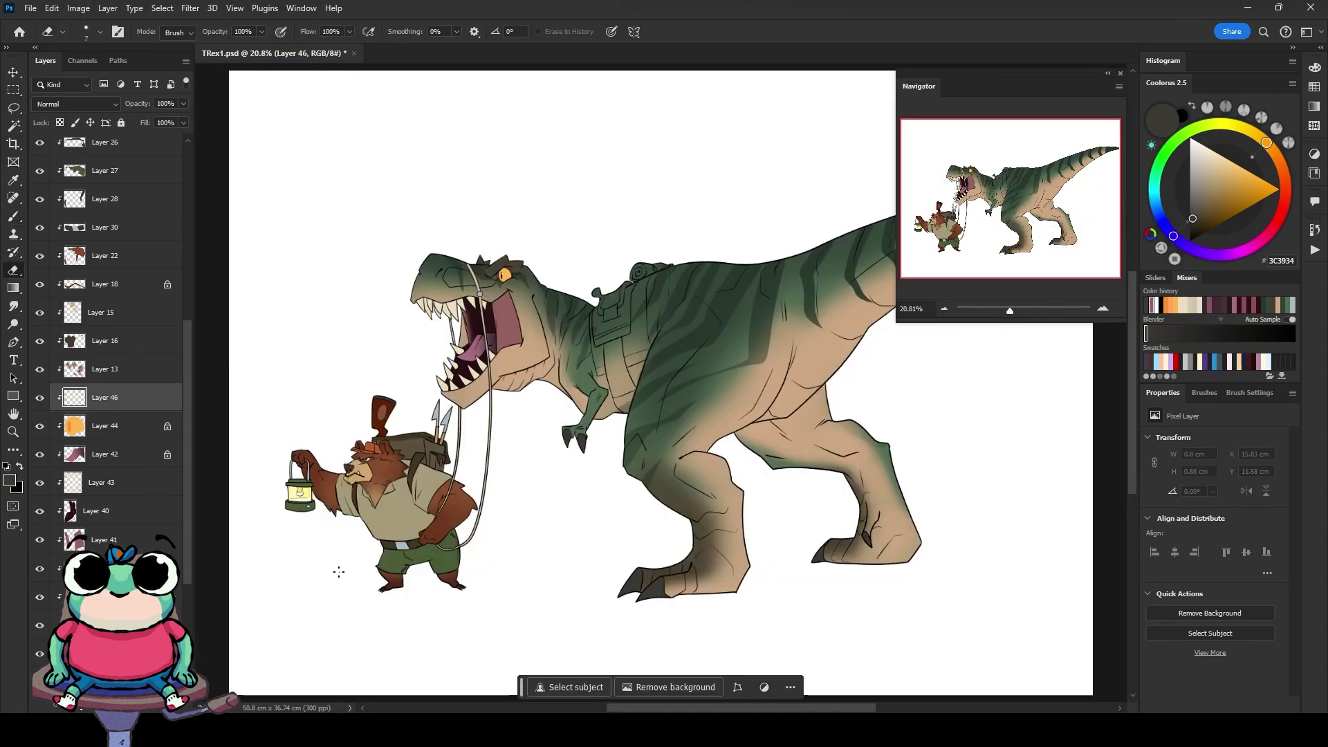
key(i)
drag(982, 185, 1023, 213)
key(e)
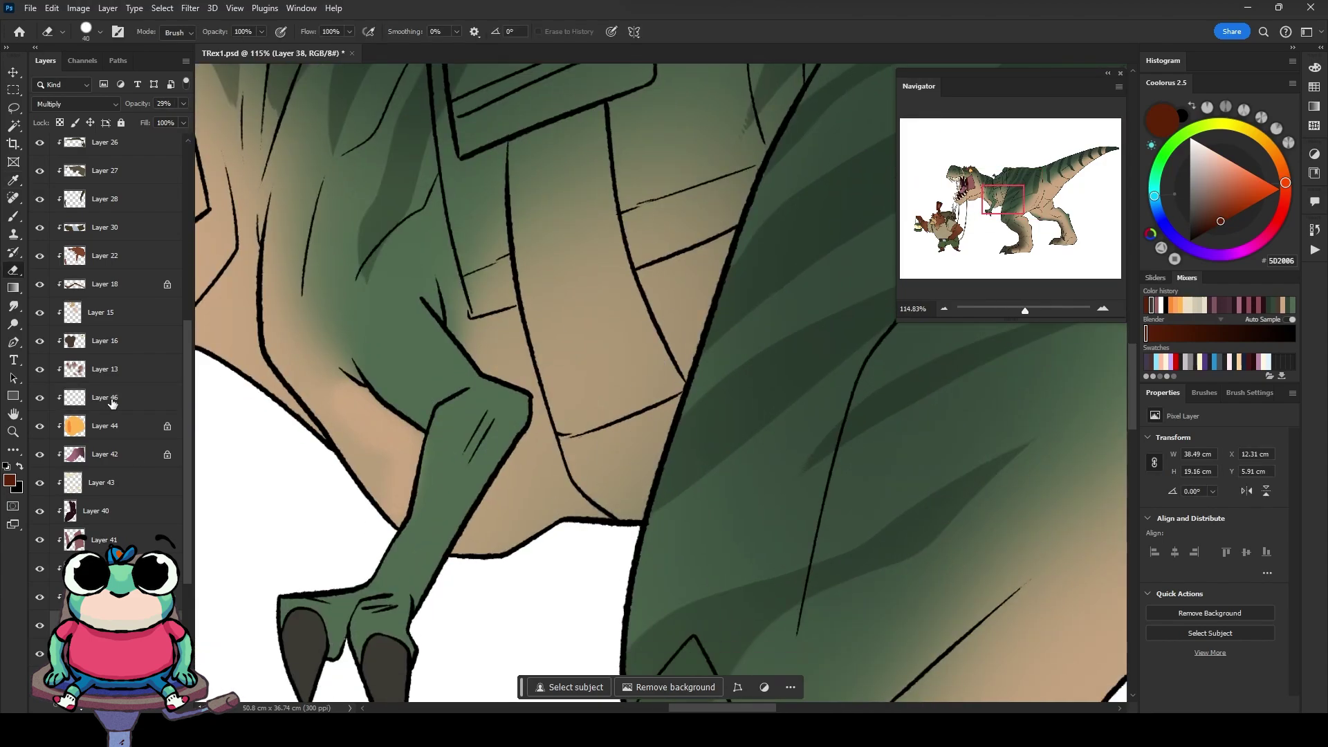
click(111, 403)
key(b)
mouse_move(567, 436)
mouse_down()
mouse_move(594, 512)
mouse_move(626, 285)
mouse_move(620, 430)
mouse_move(556, 390)
mouse_move(529, 251)
mouse_up()
Step: With a smaller brush, paint the red-brown straps extending from the saddle pack
key(bracketleft)
key(bracketleft)
key(bracketleft)
drag(466, 271, 477, 312)
mouse_move(744, 189)
mouse_down()
mouse_move(644, 377)
mouse_move(622, 327)
mouse_move(531, 594)
mouse_up()
drag(432, 506, 343, 316)
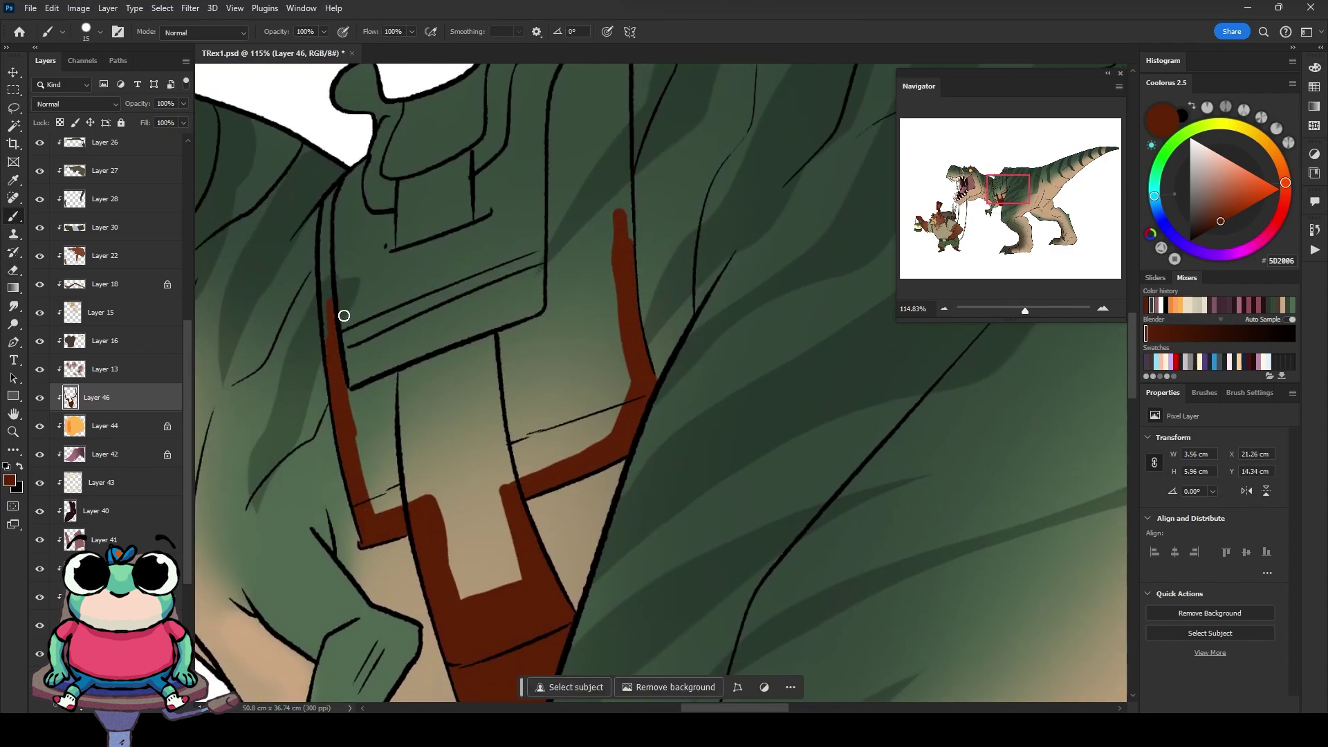
drag(341, 262, 379, 473)
mouse_move(414, 415)
mouse_down()
mouse_move(398, 294)
mouse_move(679, 220)
mouse_up()
drag(665, 369, 661, 429)
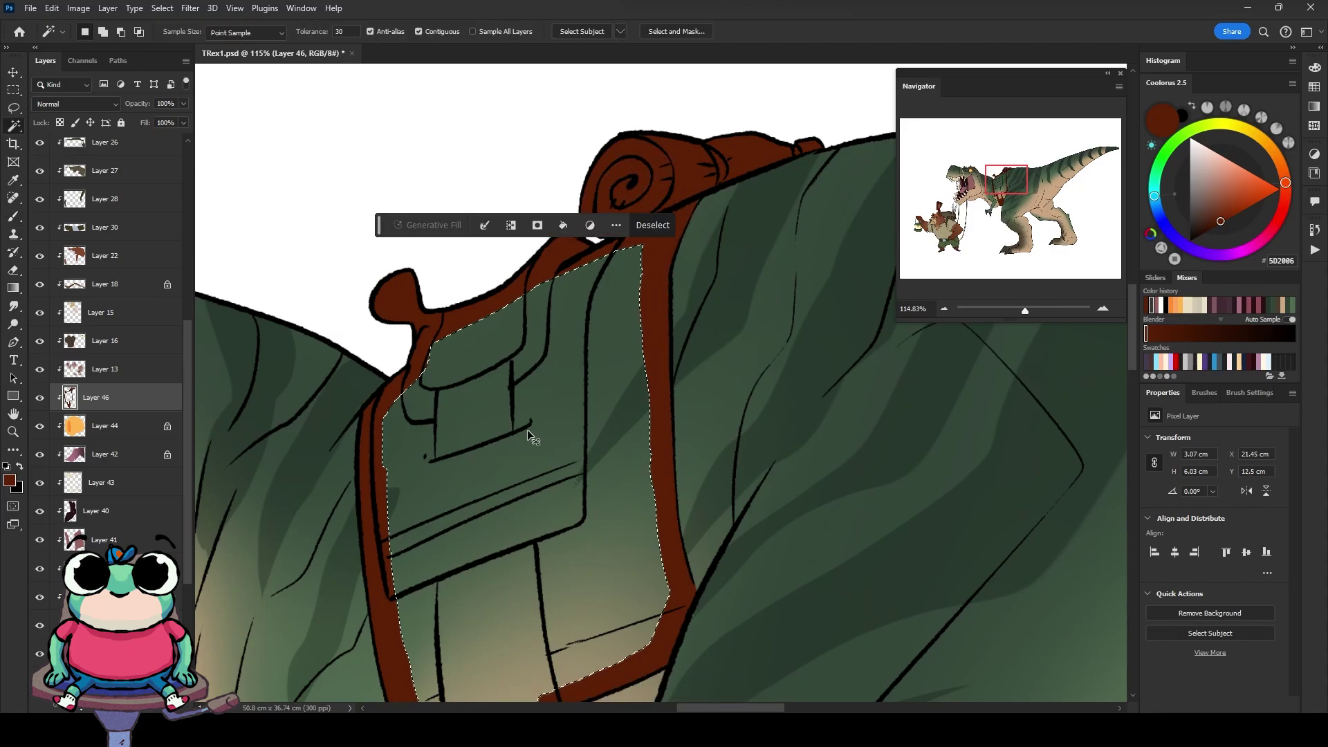
scroll(533, 439, down, 5)
Step: Make Layer 46 active and start painting purple along the strap edge
key(v)
scroll(433, 338, up, 3)
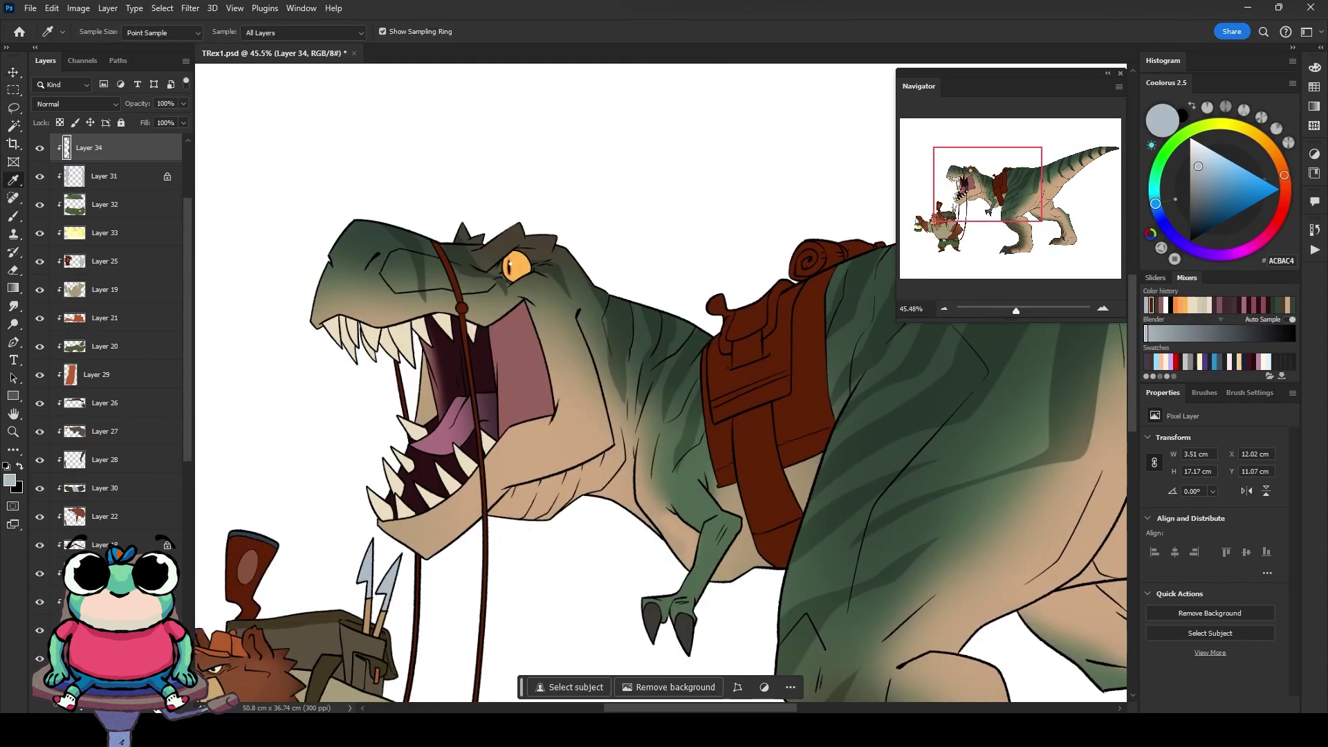
scroll(433, 339, up, 5)
key(b)
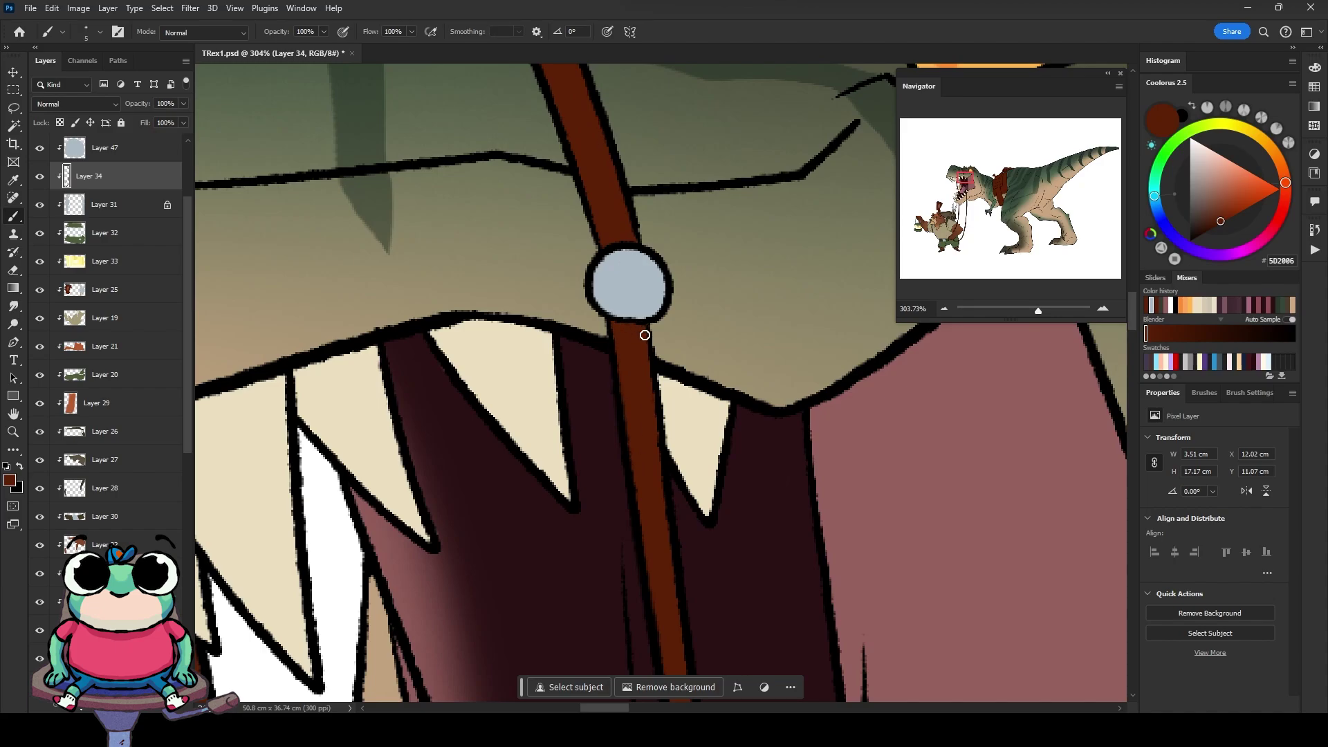
scroll(644, 335, up, 5)
scroll(599, 542, down, 6)
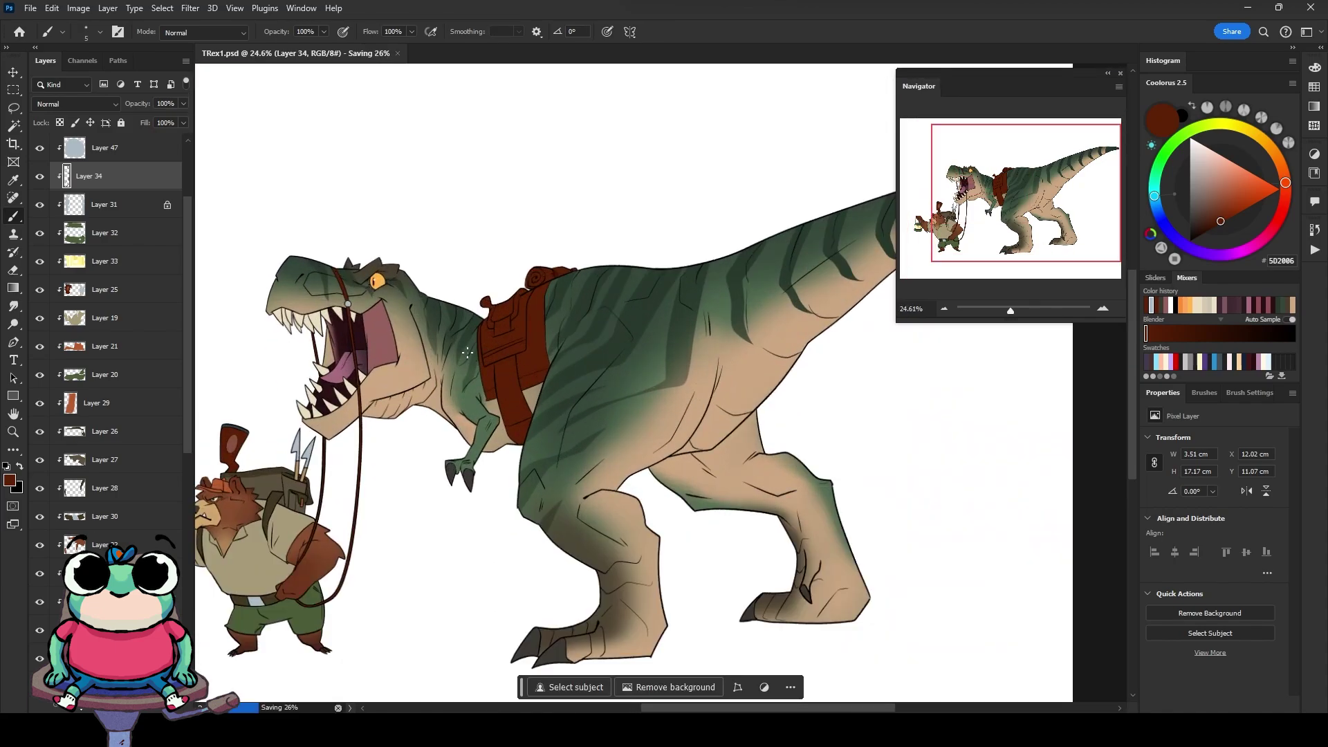
scroll(599, 542, down, 1)
scroll(564, 301, up, 4)
click(1175, 238)
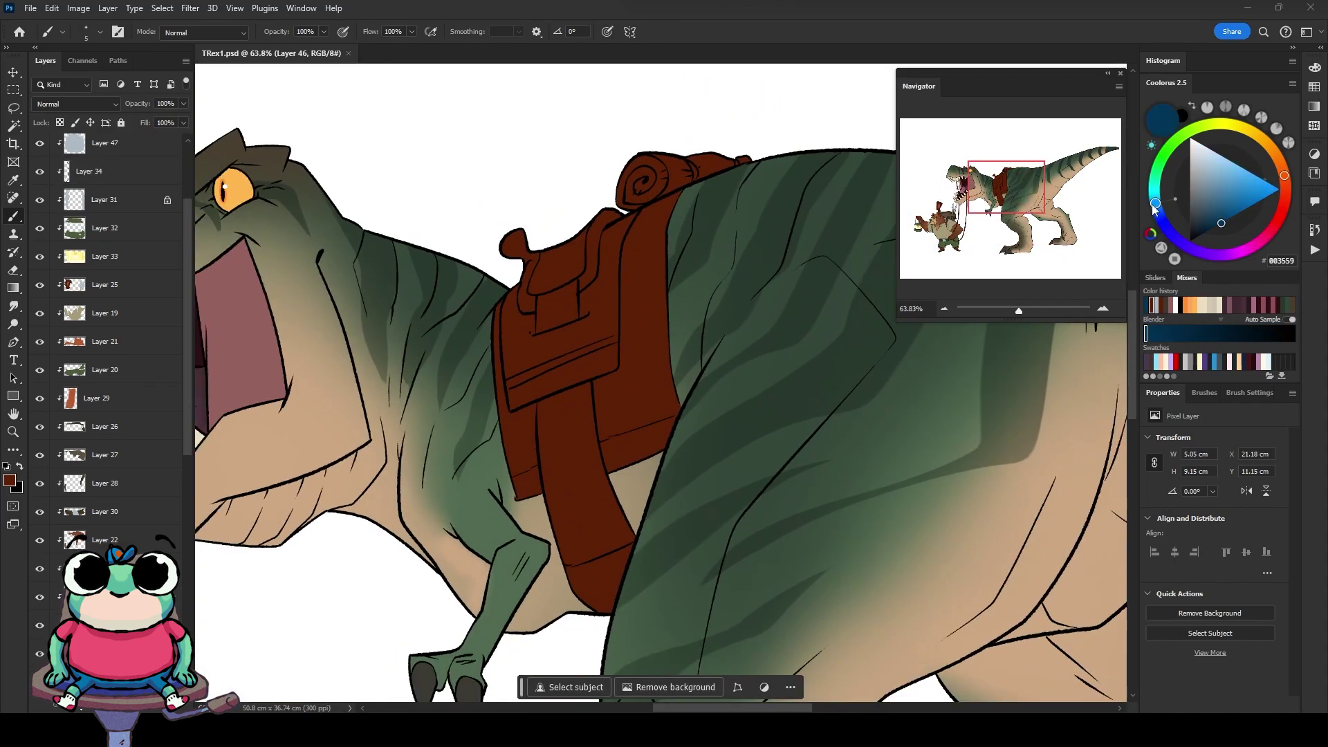
scroll(527, 435, up, 2)
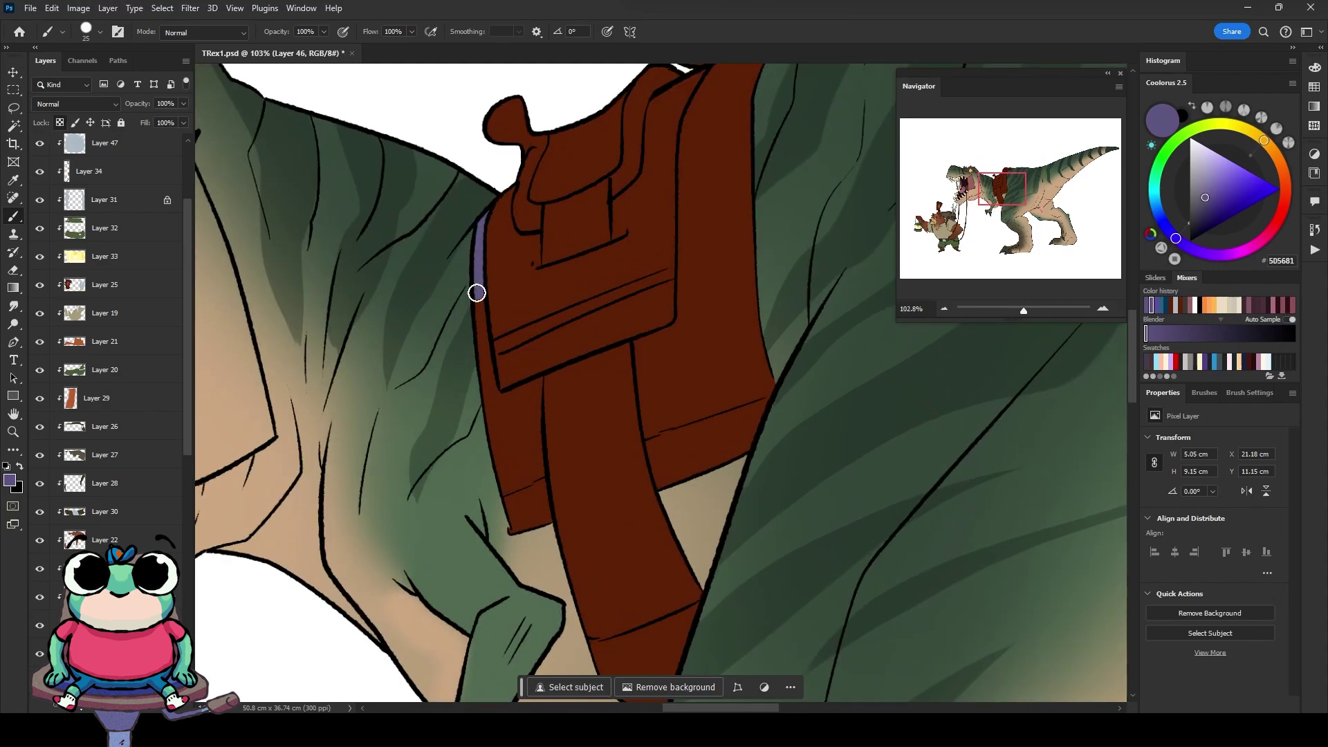
drag(537, 381, 527, 521)
Step: Fill out the purple blanket area beneath the saddle pack
scroll(519, 392, up, 3)
alt+click(554, 388)
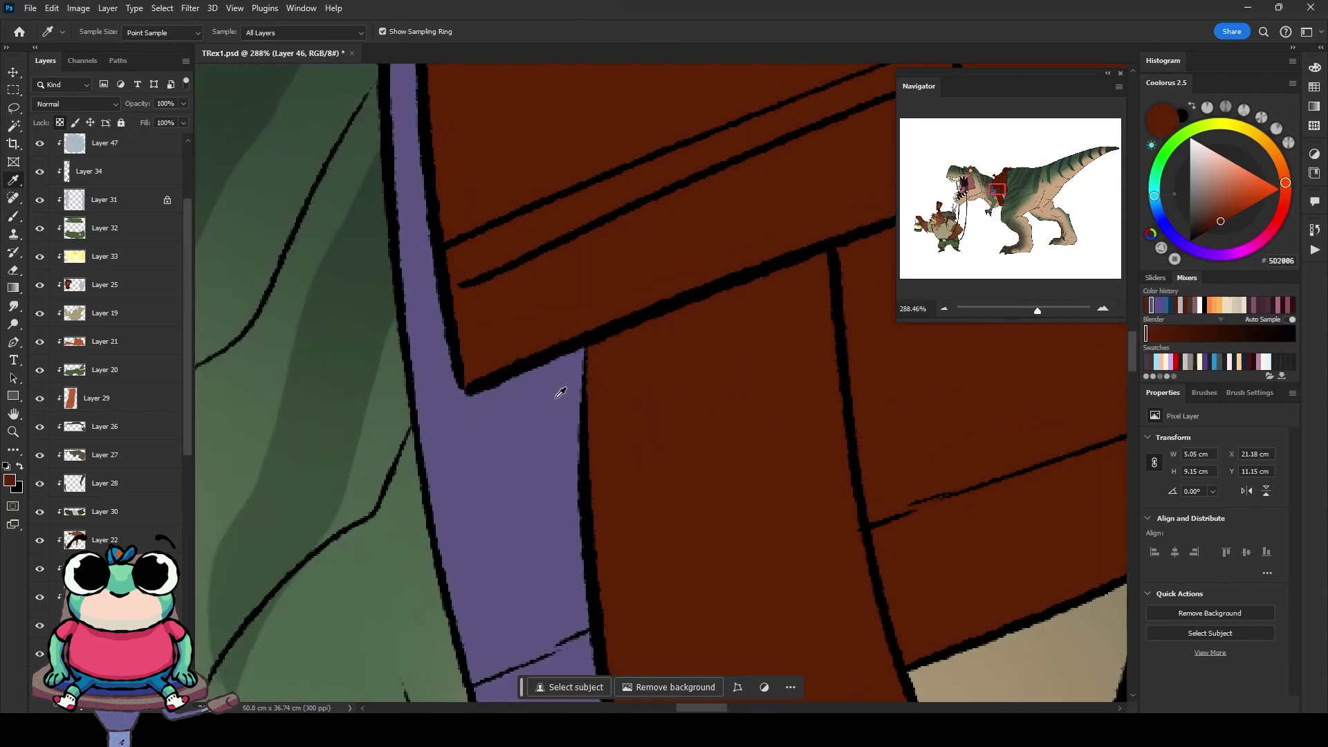
alt+click(526, 457)
drag(892, 442, 747, 459)
mouse_move(643, 346)
mouse_down()
mouse_move(607, 288)
mouse_move(614, 315)
mouse_up()
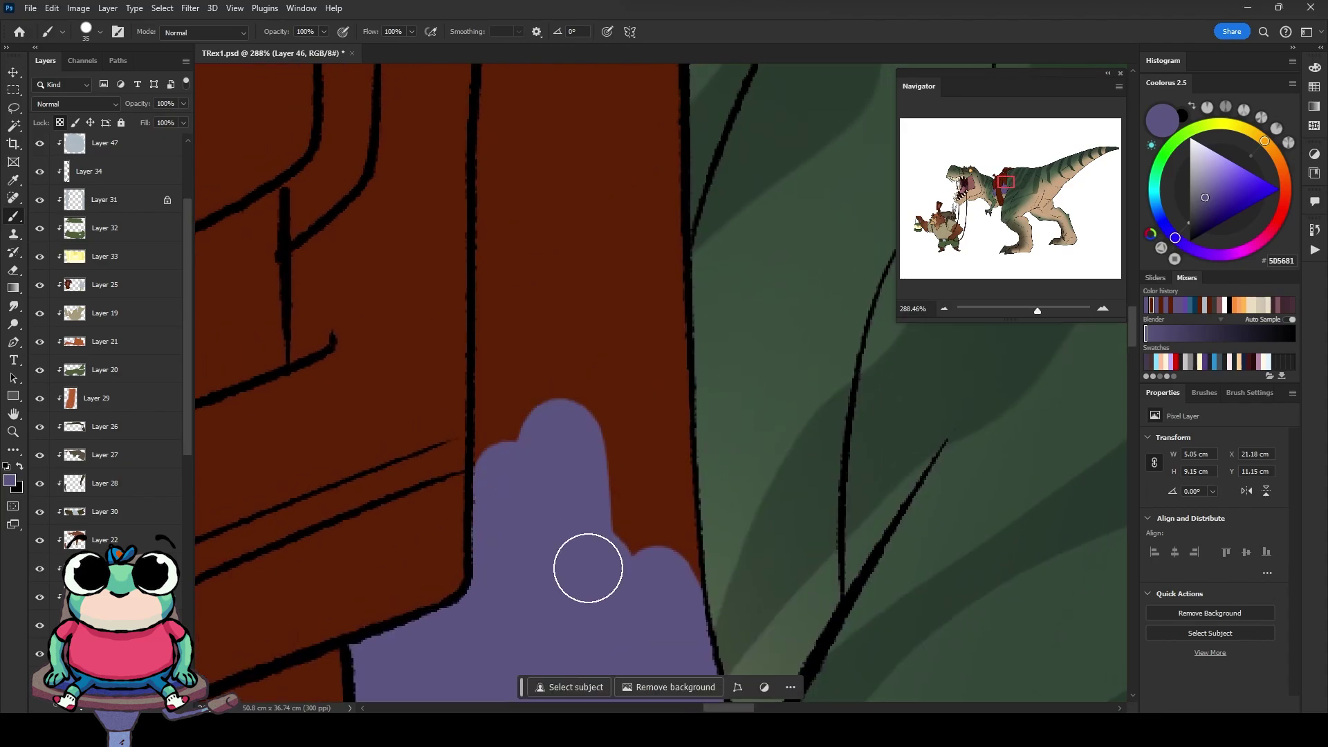
drag(586, 563, 438, 361)
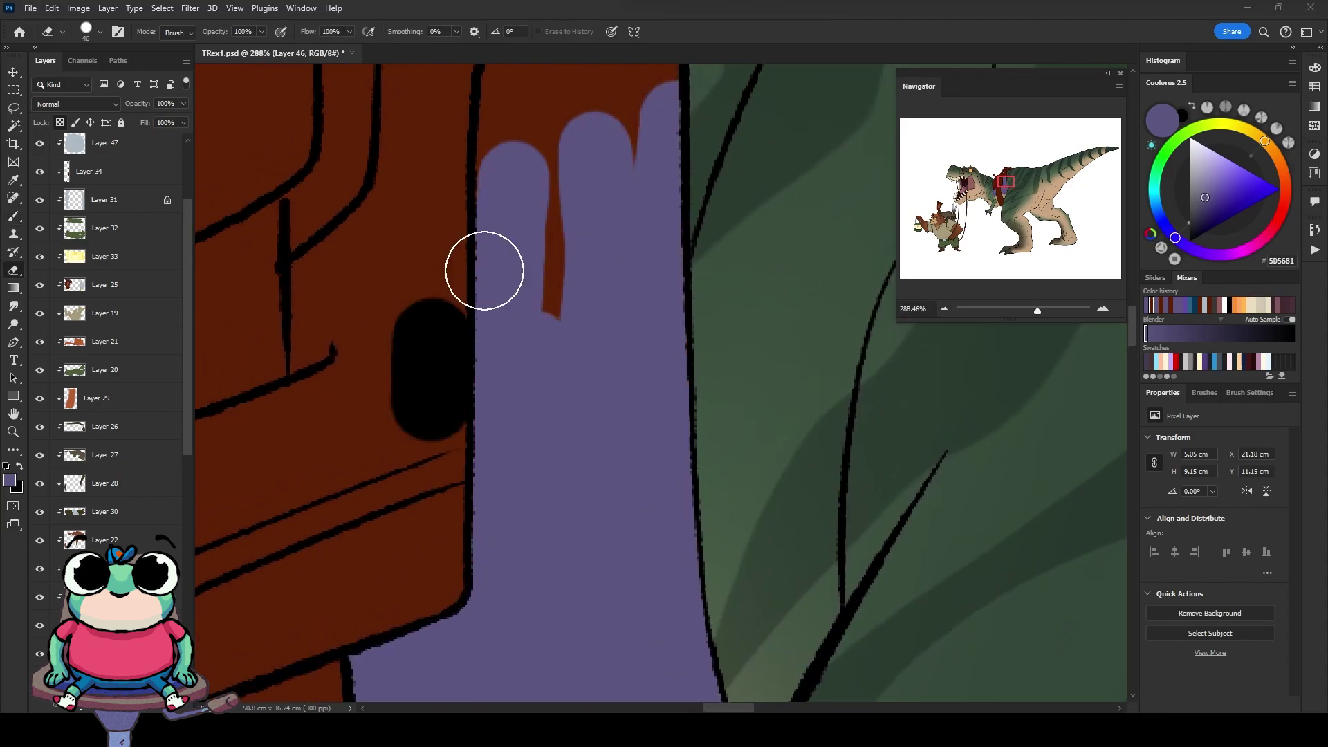
Step: Magic Wand select the purple blanket strip, paint light purple zigzag stripes, then deselect
key(i)
key(b)
scroll(528, 371, up, 5)
drag(527, 371, 756, 139)
scroll(756, 139, down, 5)
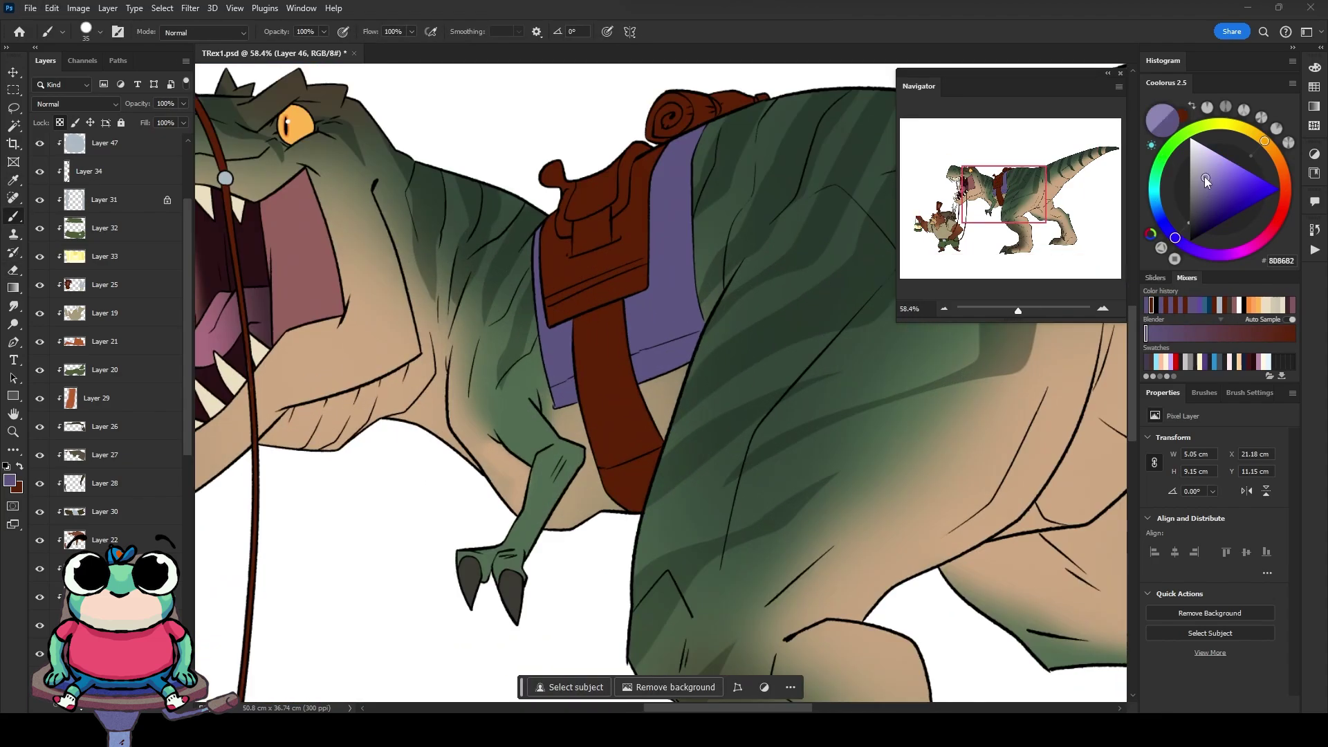
key(w)
click(564, 345)
key(b)
mouse_move(586, 356)
mouse_down()
mouse_move(623, 311)
mouse_move(670, 298)
mouse_move(732, 247)
mouse_up()
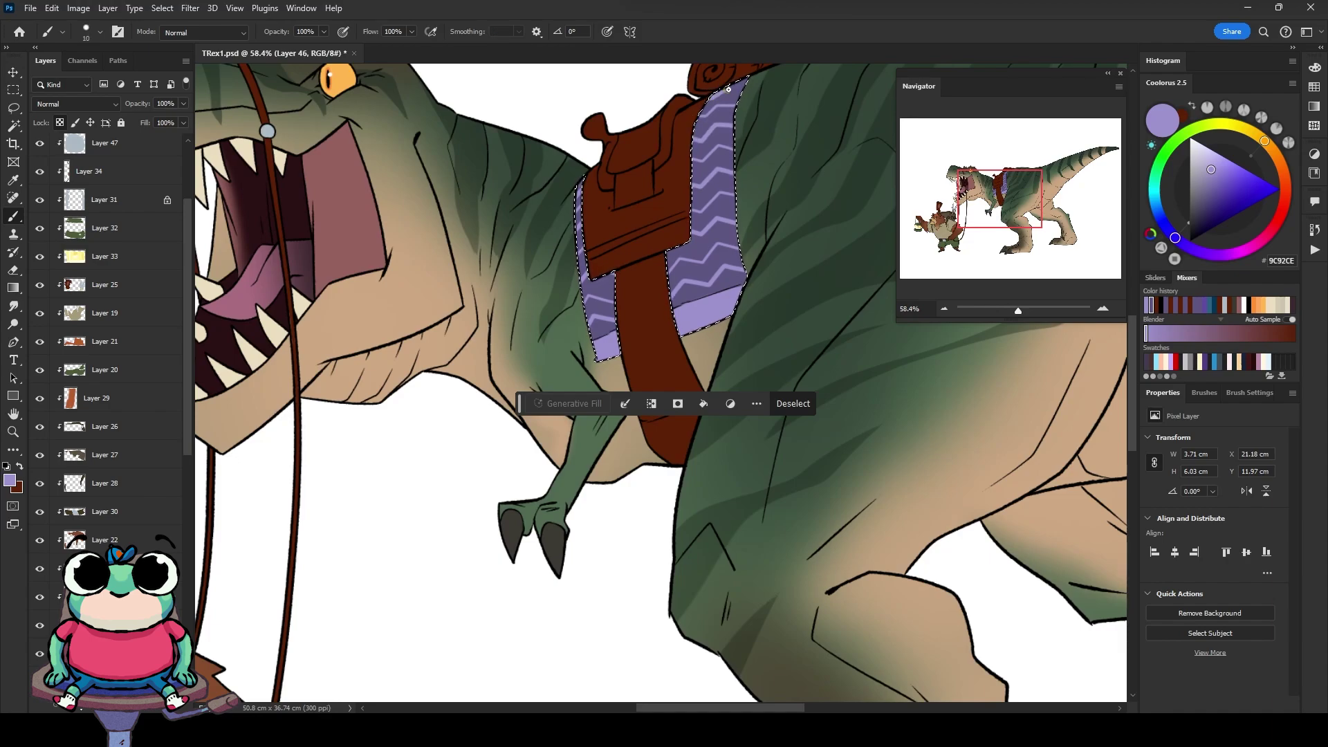
key(ctrl+d)
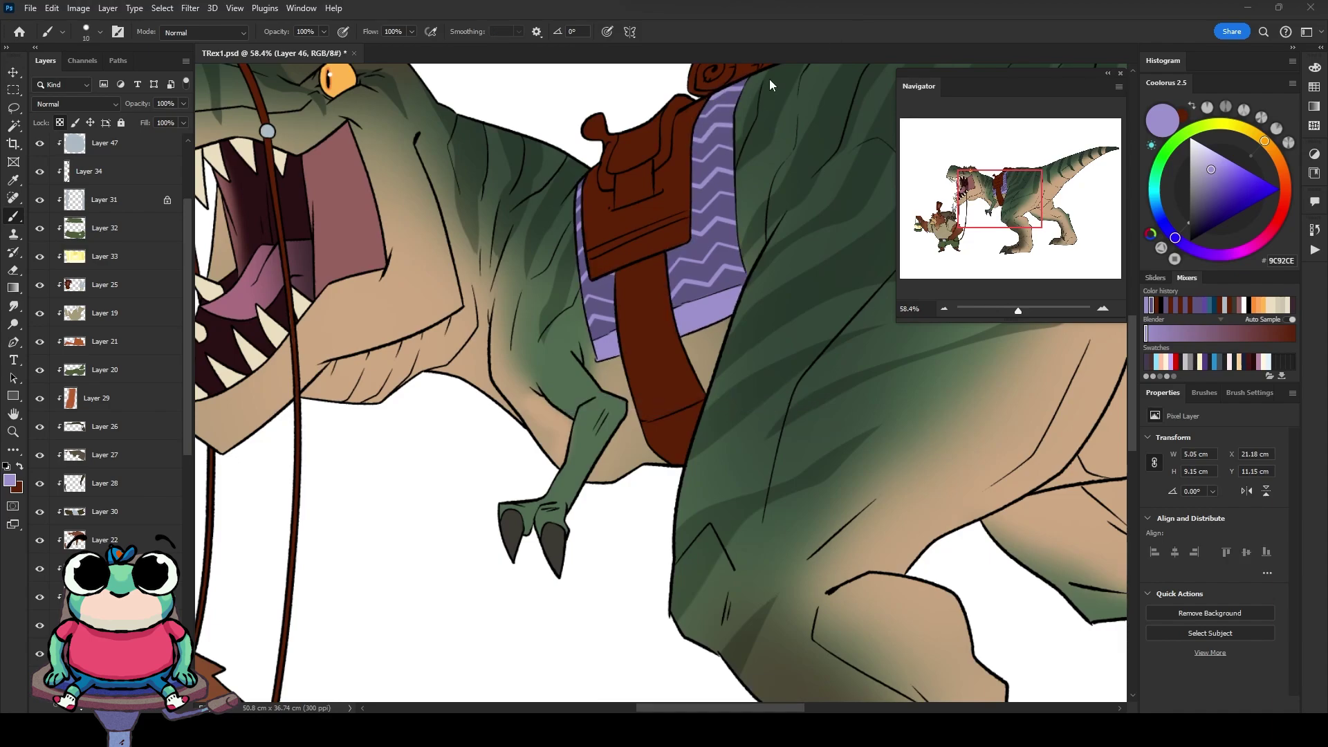
scroll(622, 346, up, 3)
Step: Paint a lighter brown patch on the saddle bag flap and trim it with the Eraser
key(ctrl+shift+d)
key(w)
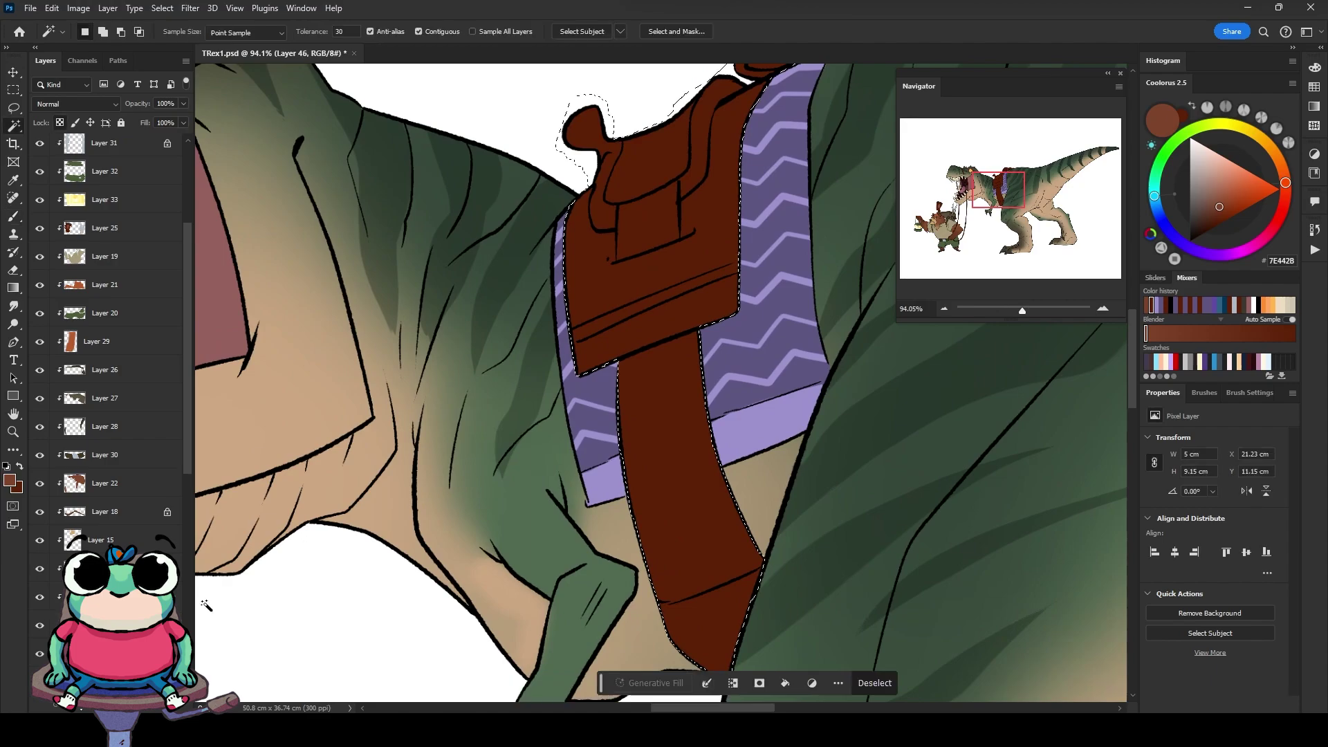
key(b)
drag(578, 197, 602, 283)
scroll(600, 297, up, 5)
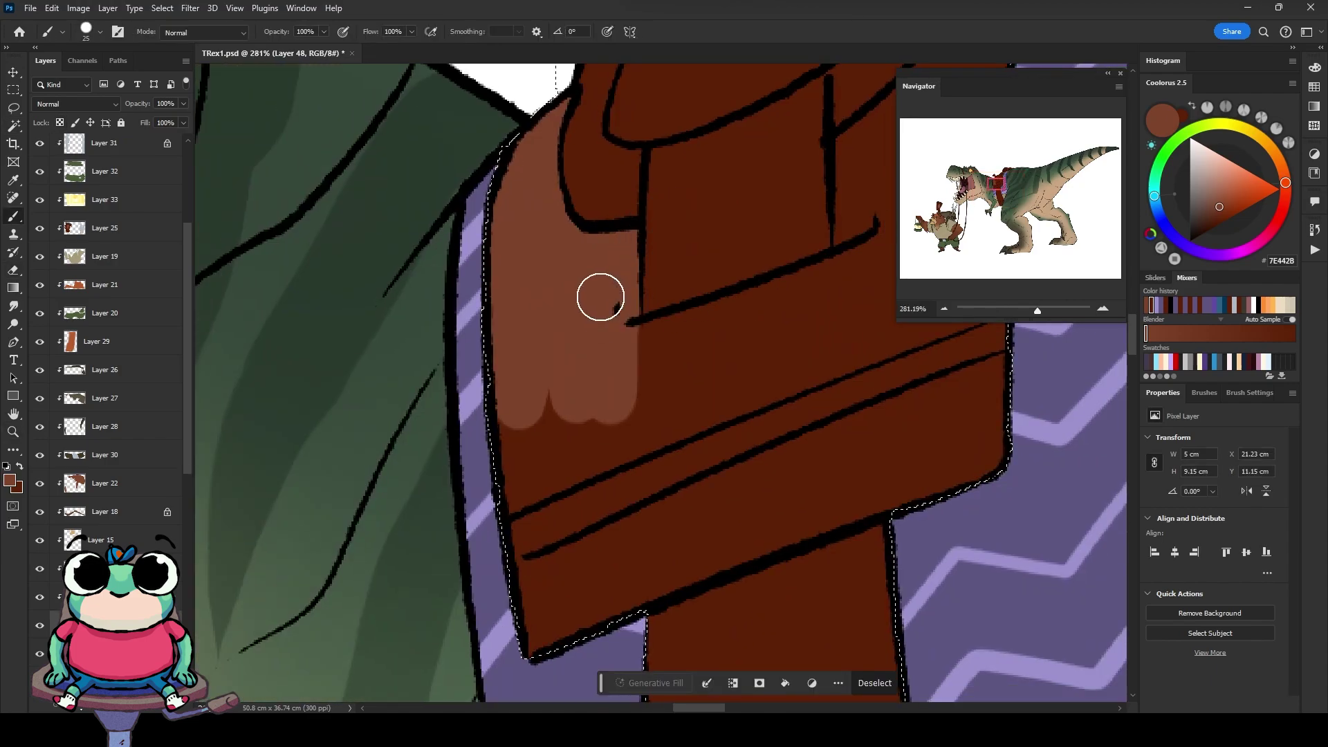
key(e)
mouse_move(492, 422)
mouse_down()
mouse_move(816, 542)
mouse_move(823, 361)
mouse_up()
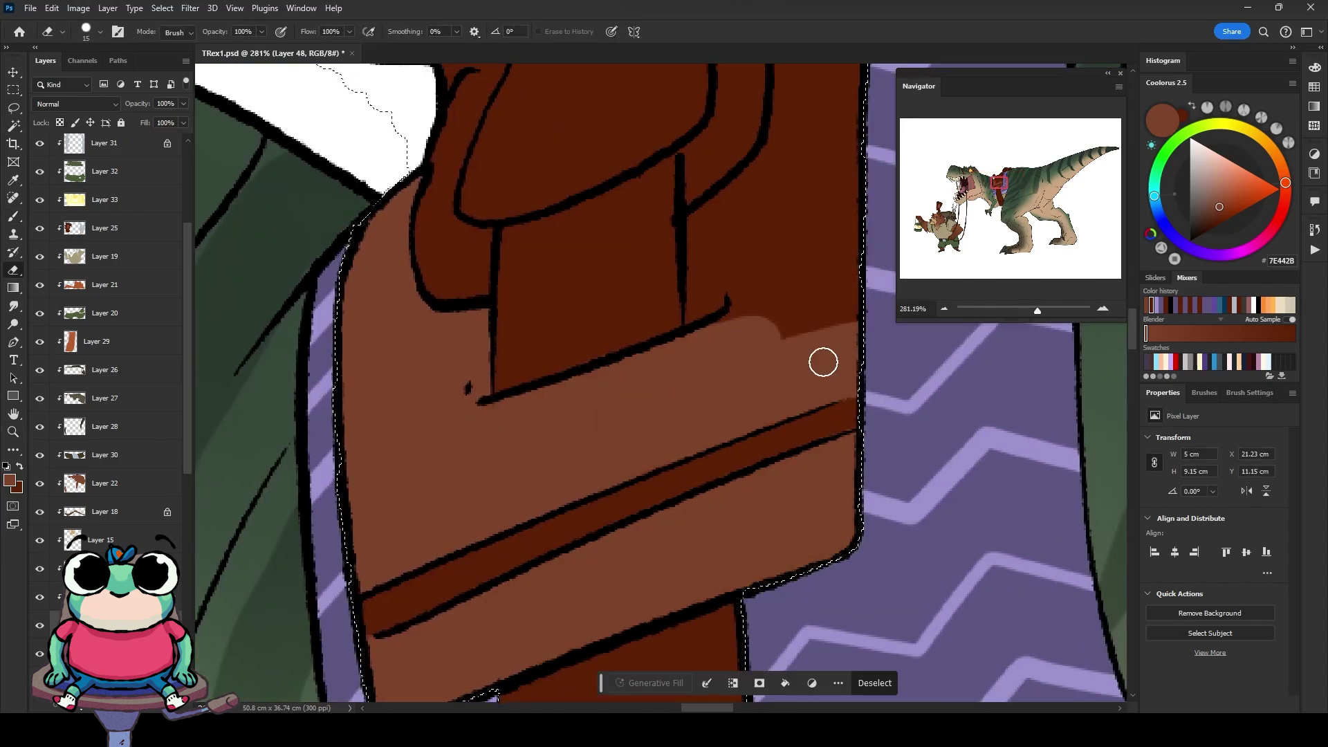
scroll(823, 361, down, 3)
scroll(638, 400, down, 3)
Step: Paint darker brown shading on the saddle bag strap
key(ctrl+d)
key(b)
click(1220, 222)
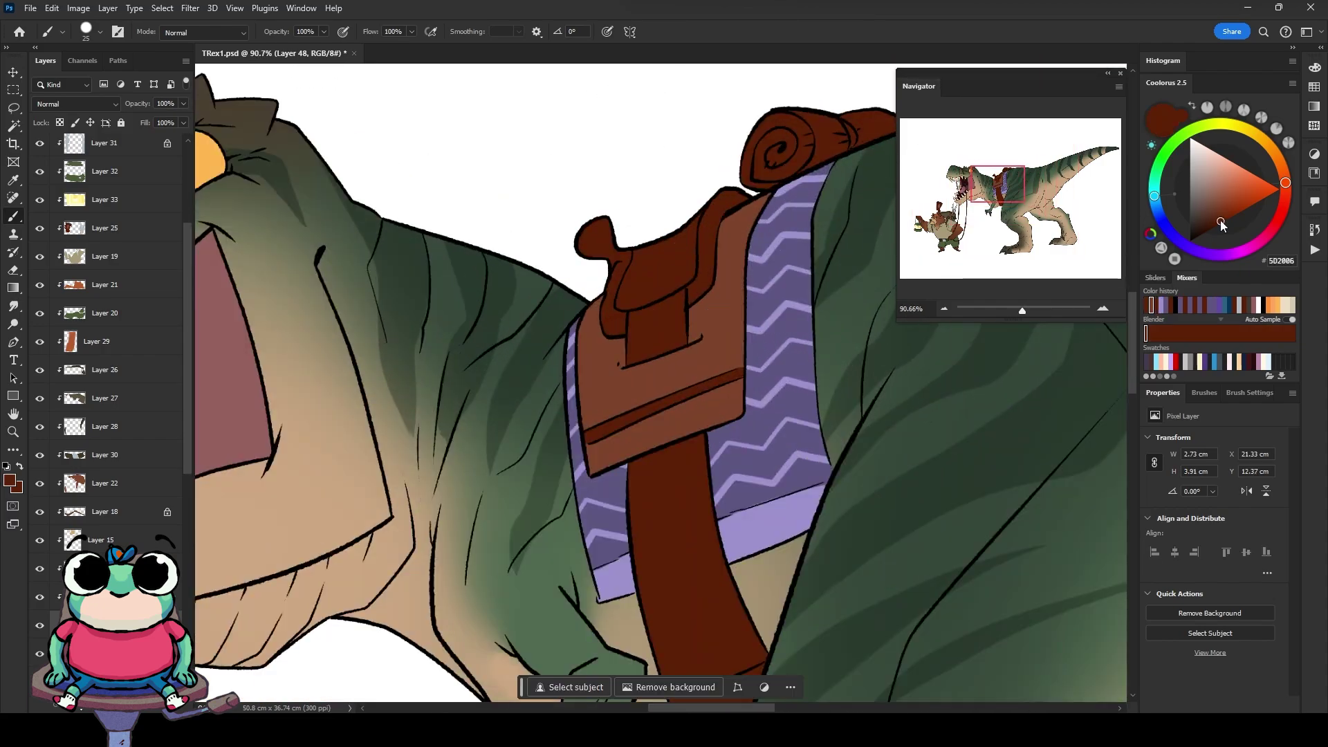
scroll(647, 242, up, 5)
mouse_move(609, 367)
mouse_down()
mouse_move(620, 306)
mouse_move(768, 165)
mouse_move(700, 308)
mouse_move(692, 283)
mouse_move(754, 262)
mouse_up()
scroll(700, 308, down, 3)
Step: Colour the bedroll plum (7C3446) on a new layer
click(1215, 205)
click(1211, 170)
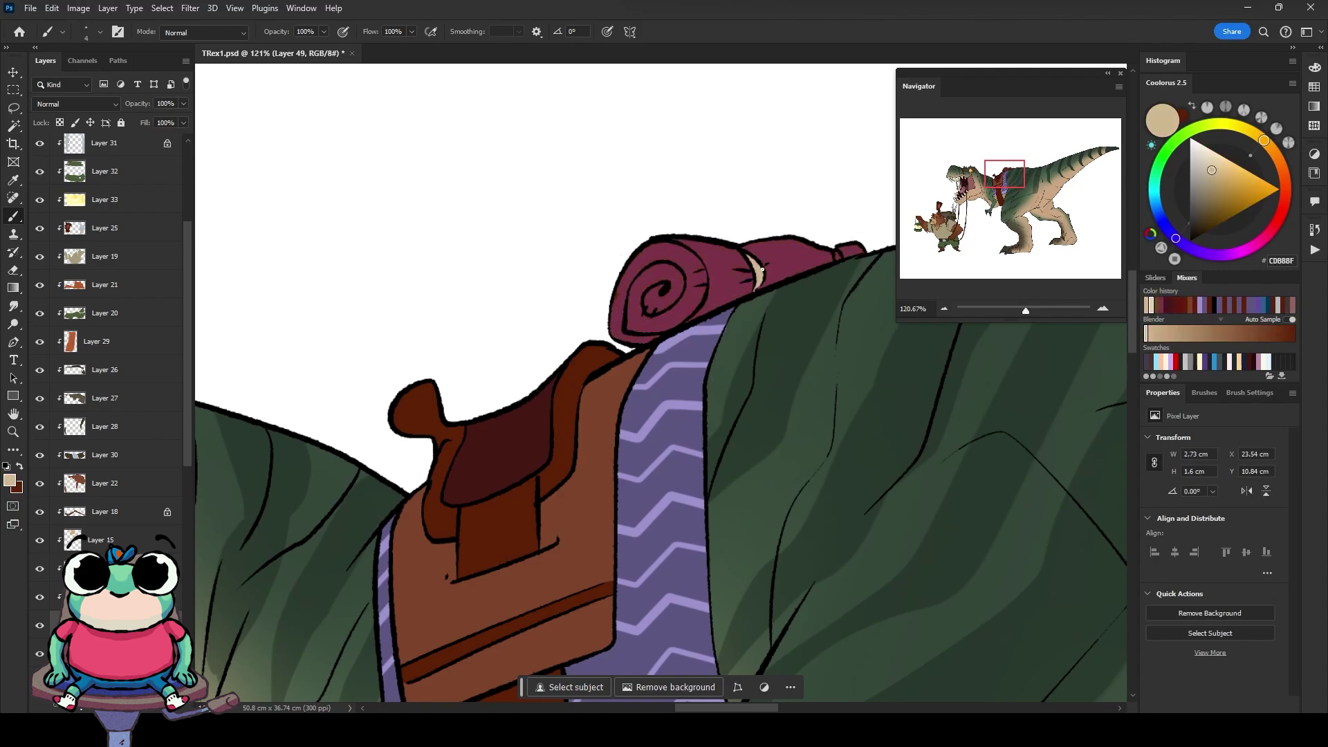
alt+click(761, 269)
key(bracketright)
key(bracketright)
key(bracketright)
key(ctrl+0)
scroll(101, 215, up, 3)
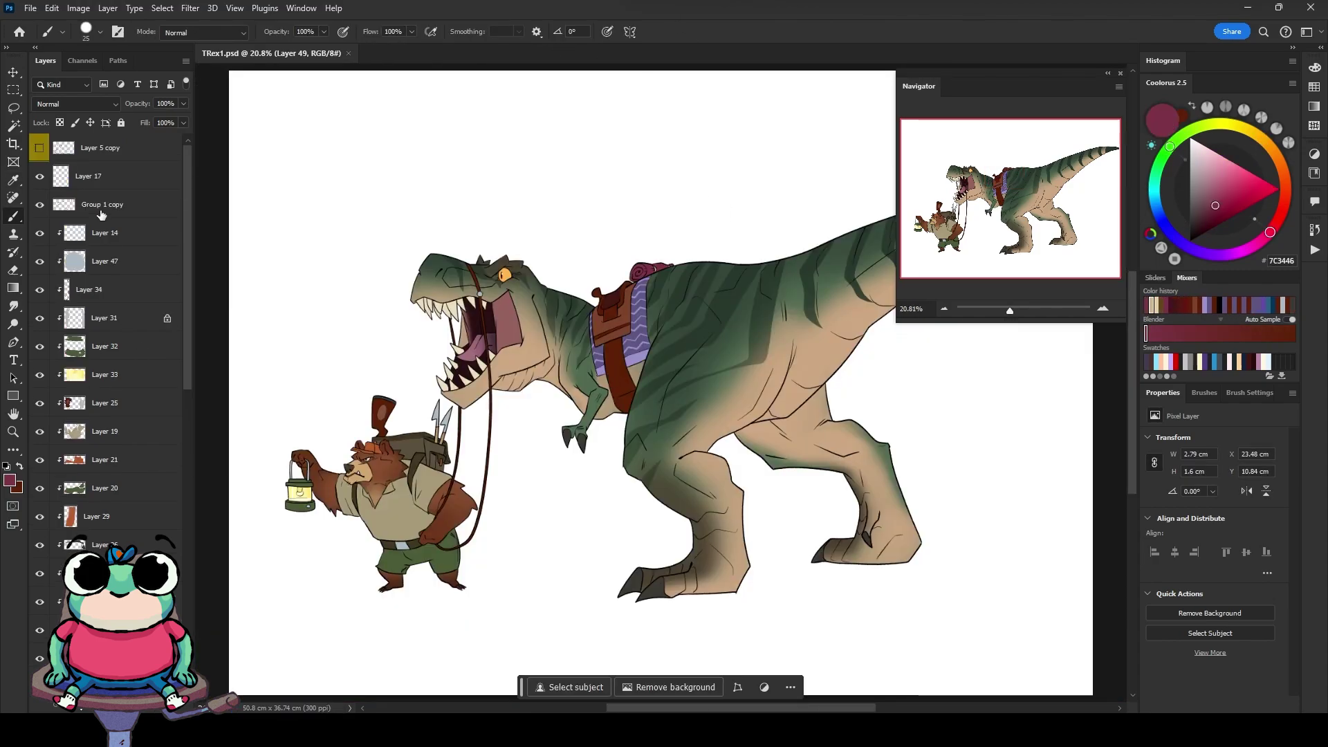
click(101, 207)
Step: Duplicate the Group 1 copy line art and apply a 7.8 px Gaussian Blur to it
click(1204, 229)
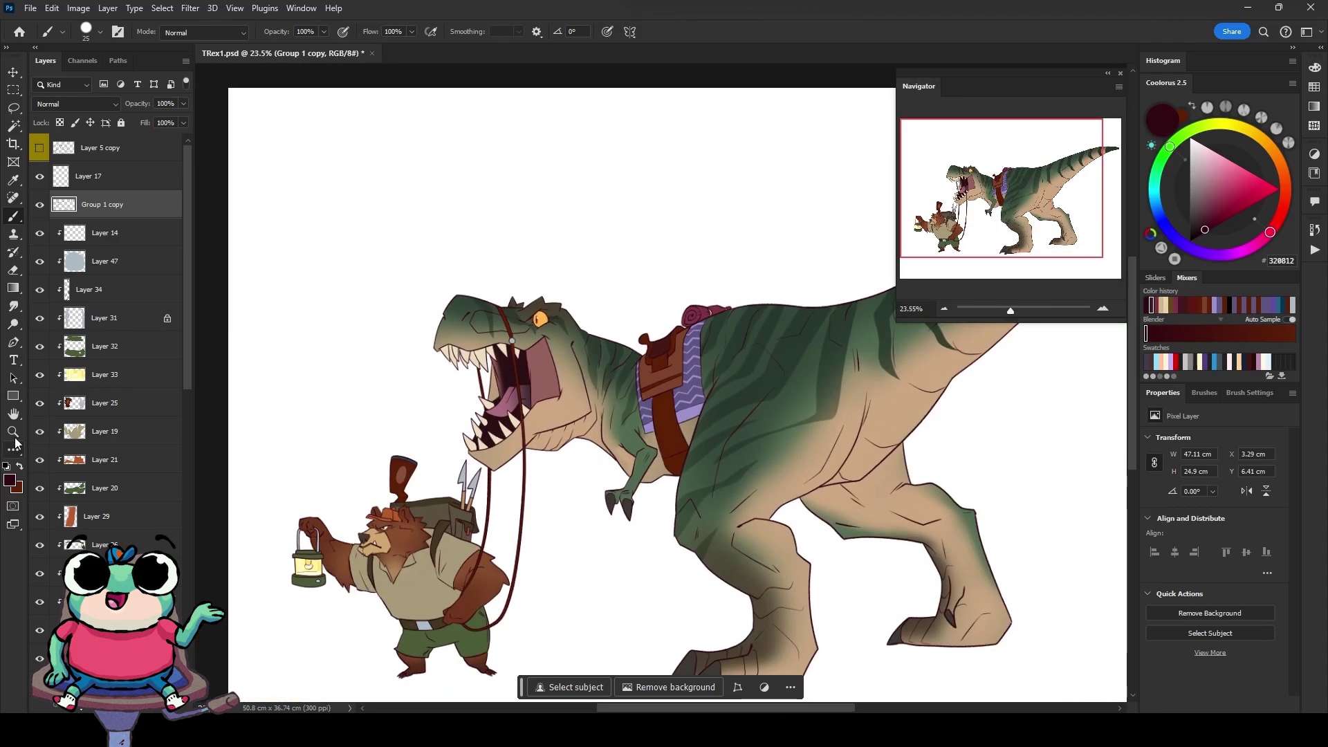
key(ctrl+j)
click(190, 8)
click(394, 228)
drag(304, 464, 328, 463)
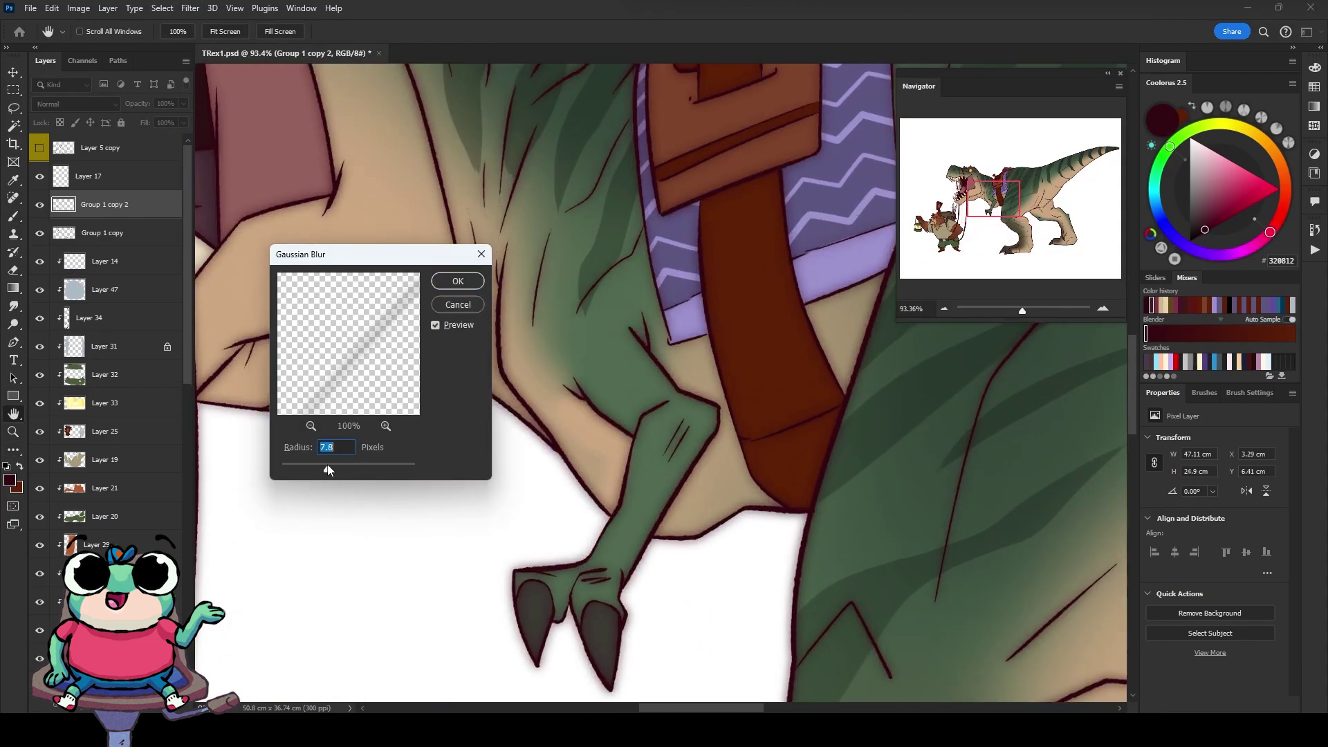
key(Return)
scroll(389, 346, down, 5)
Step: Add a clipped Multiply shading layer and paint pink shading under the T-rex's jaw
key(ctrl+shift+n)
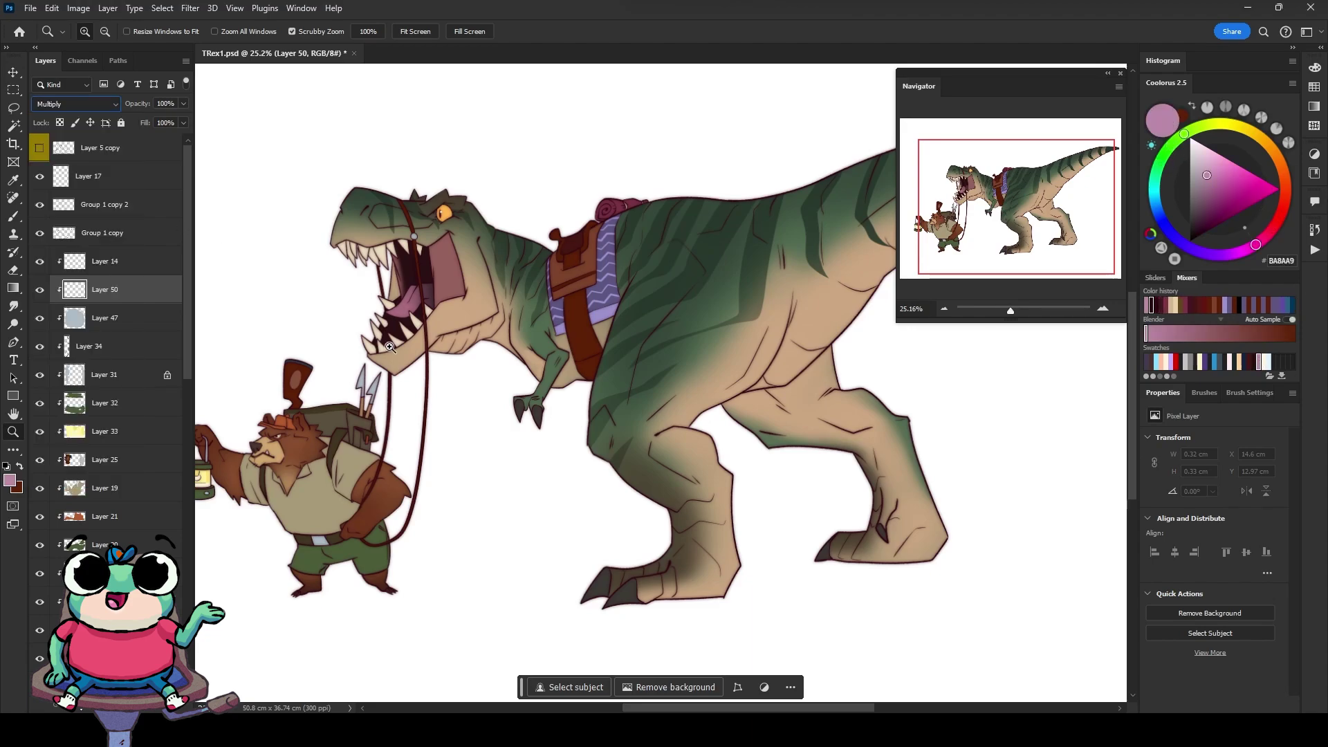
click(457, 372)
key(b)
scroll(504, 330, up, 4)
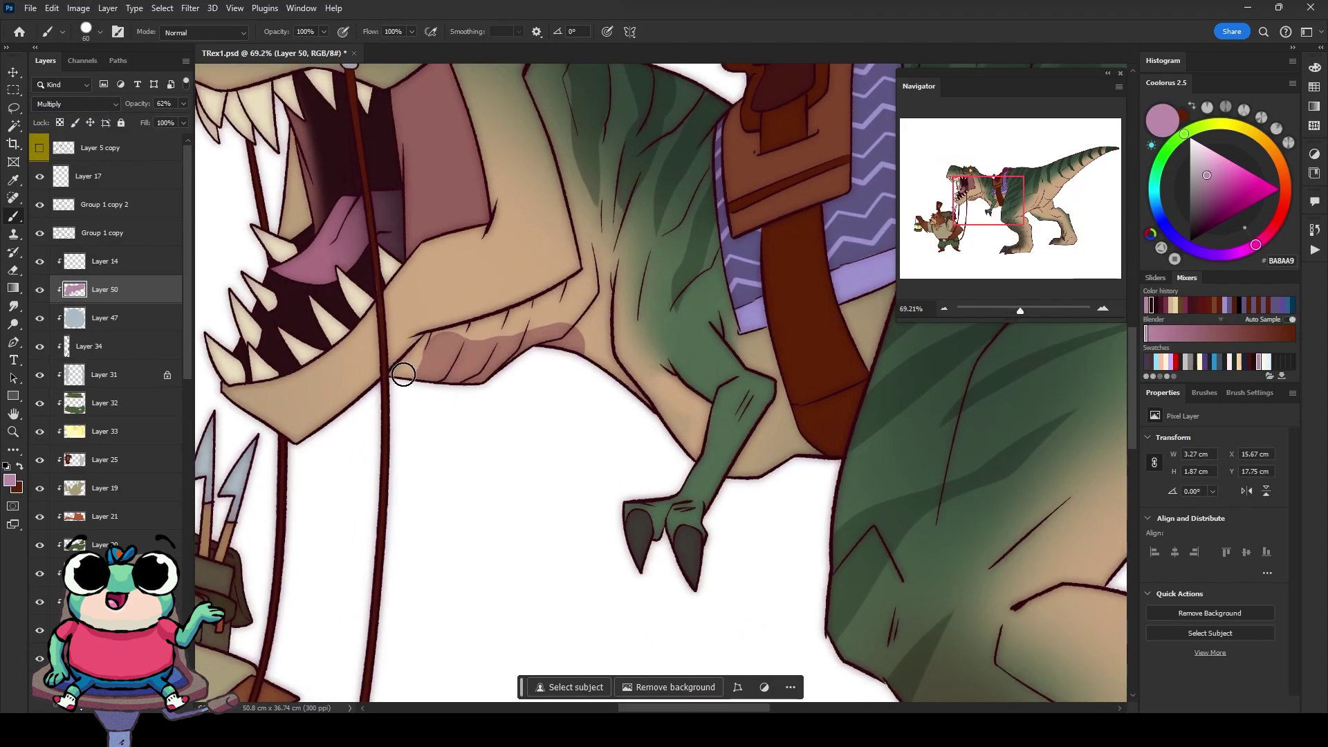
mouse_move(415, 346)
mouse_down()
mouse_move(587, 290)
mouse_move(622, 401)
mouse_up()
key(e)
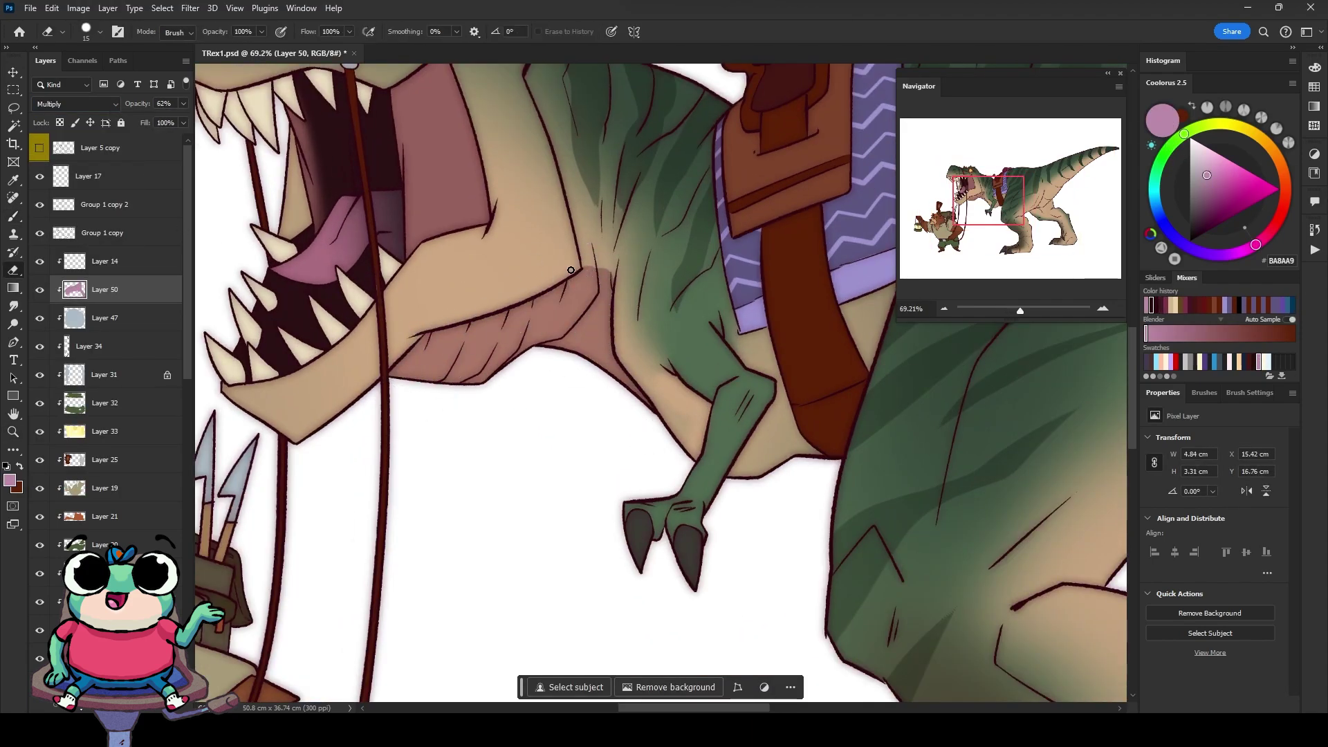
key(b)
Step: Shade along the eye's lower edge and the mouth corner
scroll(572, 191, up, 3)
scroll(572, 191, left, 3)
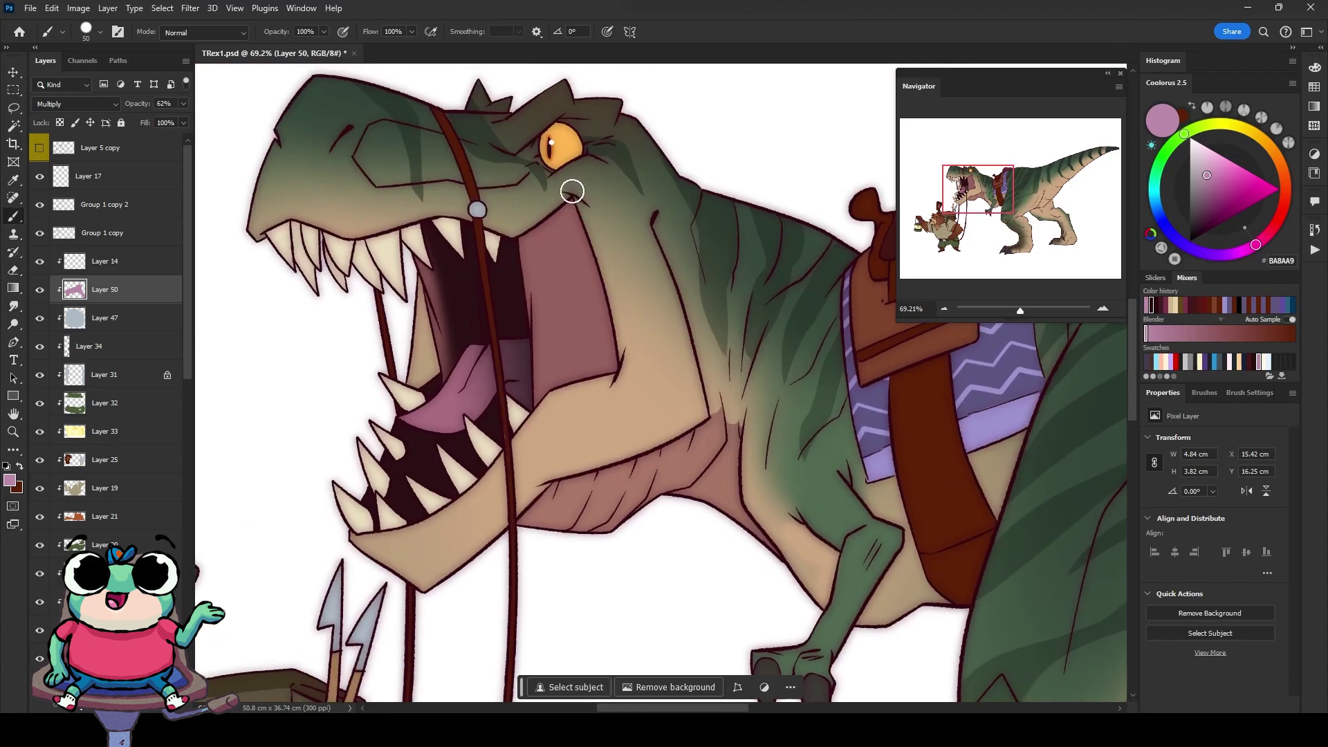
scroll(534, 146, up, 5)
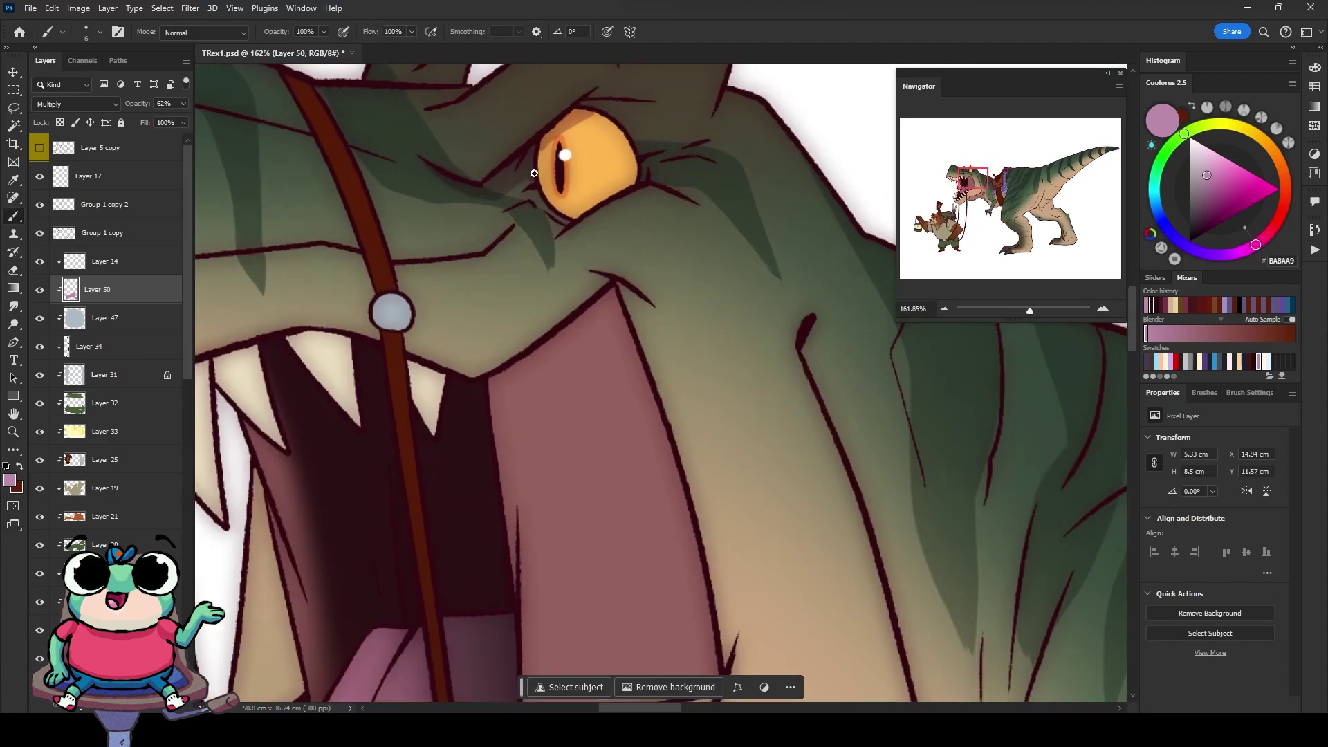
key(e)
key(b)
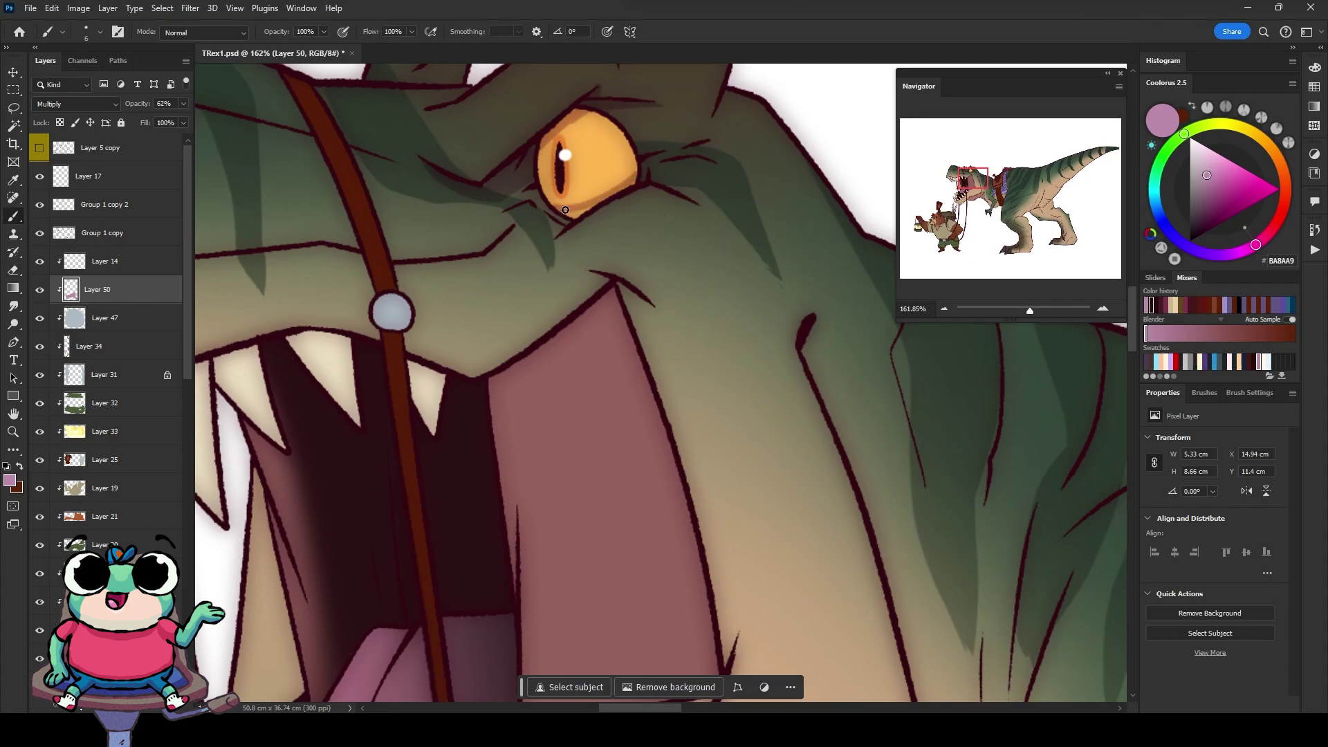
mouse_move(537, 184)
mouse_down()
mouse_move(603, 276)
mouse_move(632, 276)
mouse_up()
key(e)
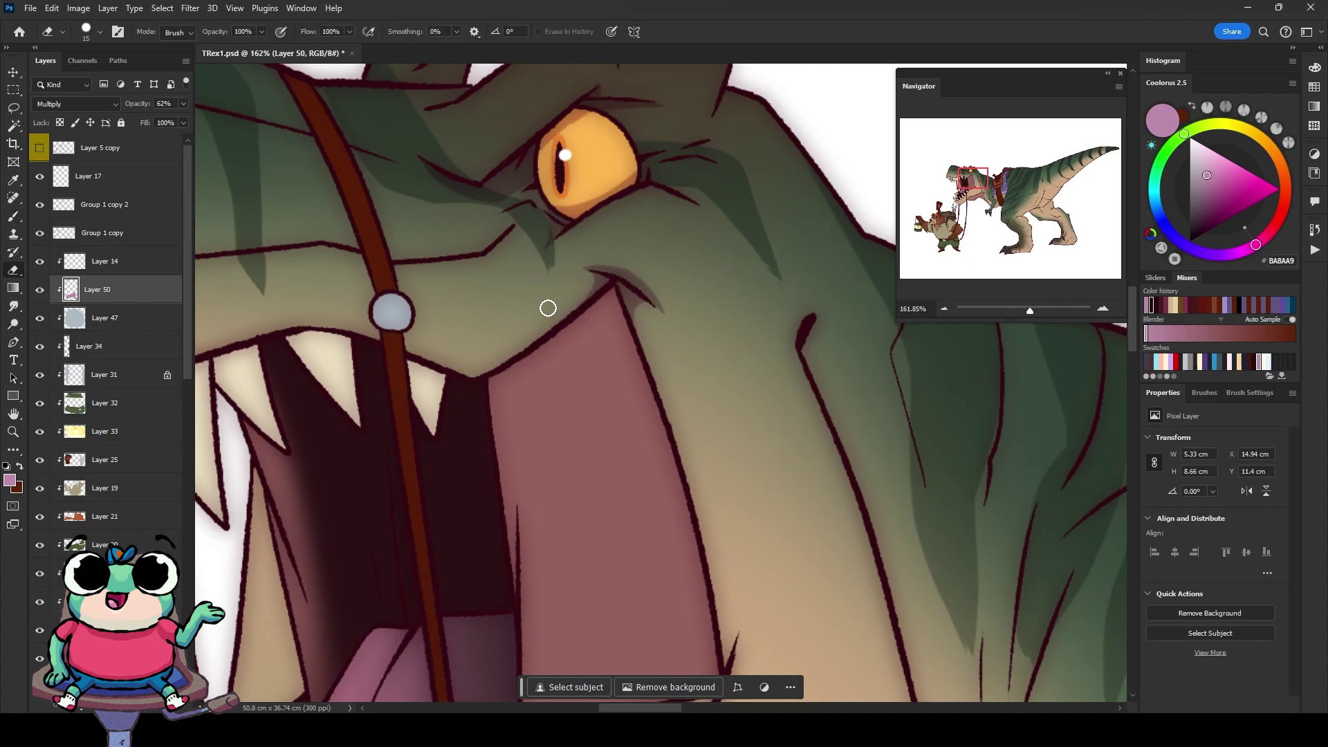
scroll(547, 307, down, 5)
Step: Zoom in and shade the T-rex's upper teeth pink
key(z)
scroll(547, 308, up, 4)
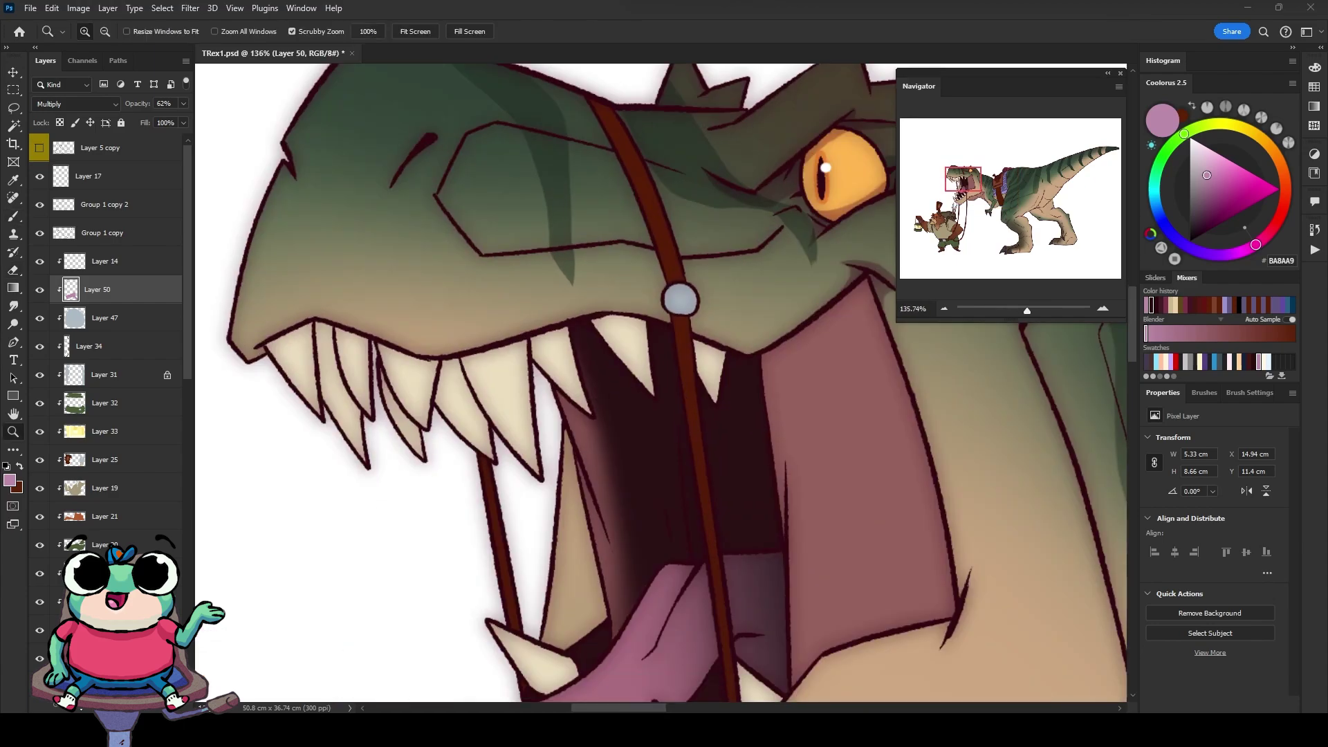
click(319, 340)
key(b)
drag(325, 346, 319, 370)
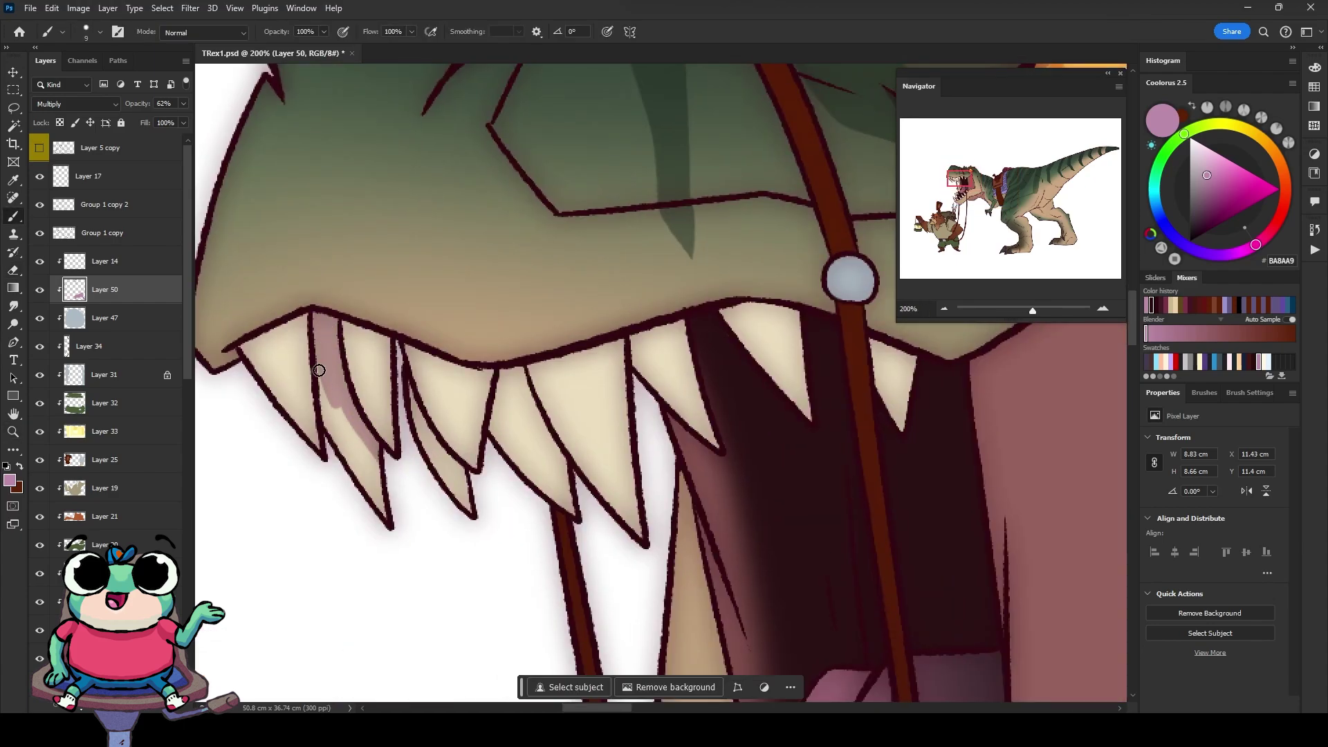
mouse_move(510, 370)
mouse_down()
mouse_move(553, 443)
mouse_move(671, 332)
mouse_move(616, 526)
mouse_up()
scroll(460, 385, down, 2)
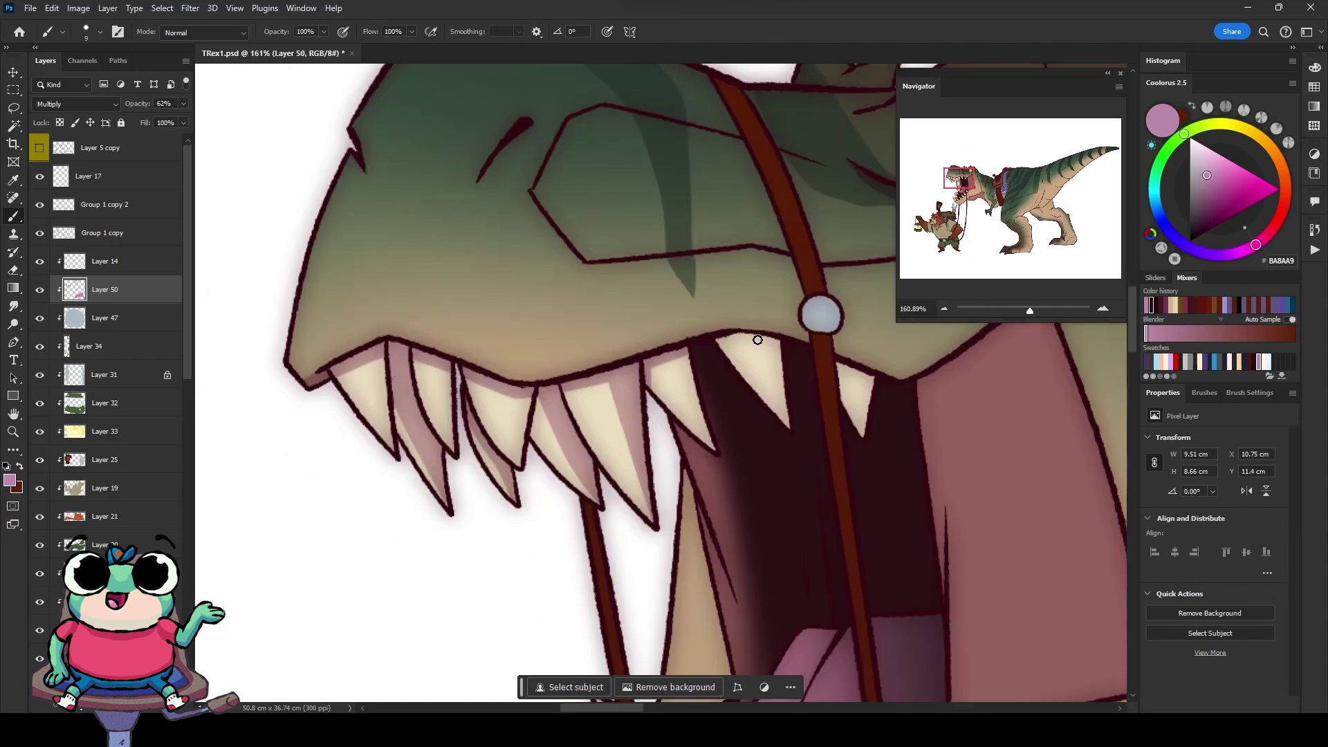
scroll(454, 540, down, 3)
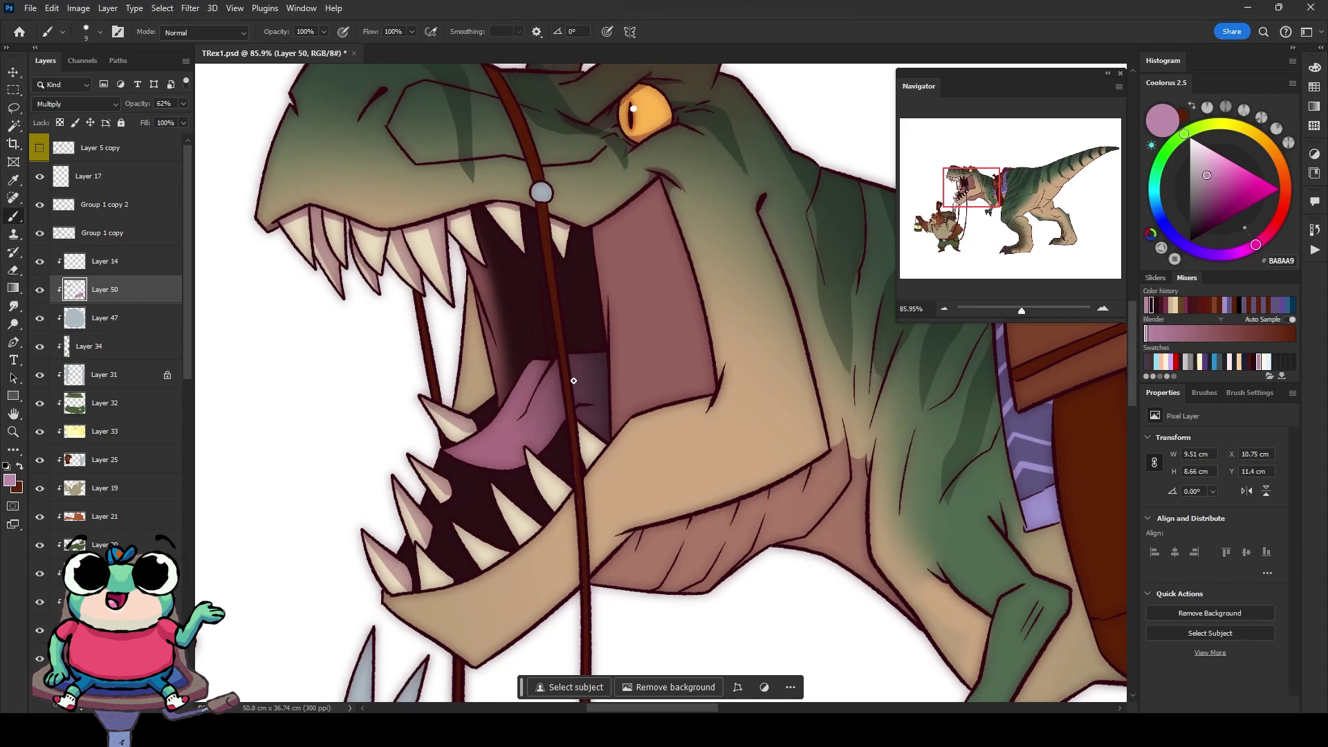
Step: With a smaller brush, shade the tongue's lower edge and add a stroke on the snout
key(bracketleft)
key(bracketleft)
drag(561, 408, 450, 455)
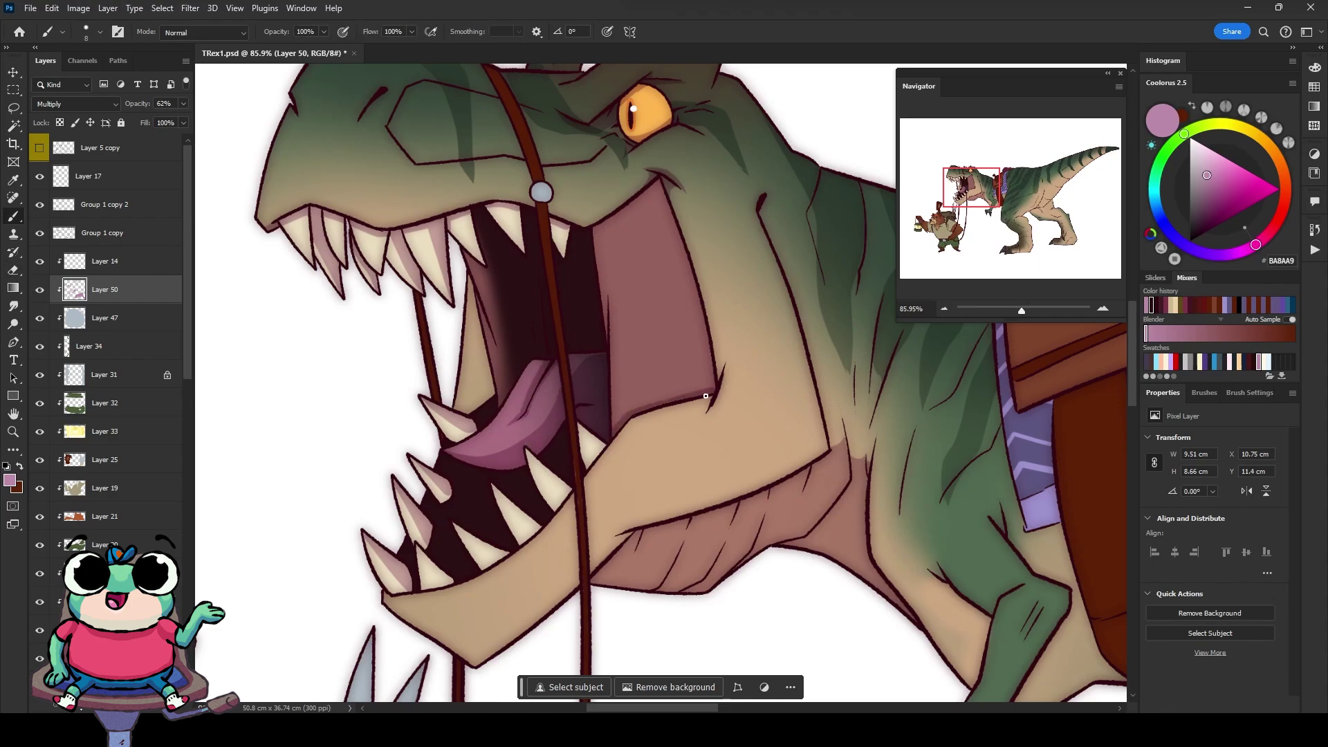
key(e)
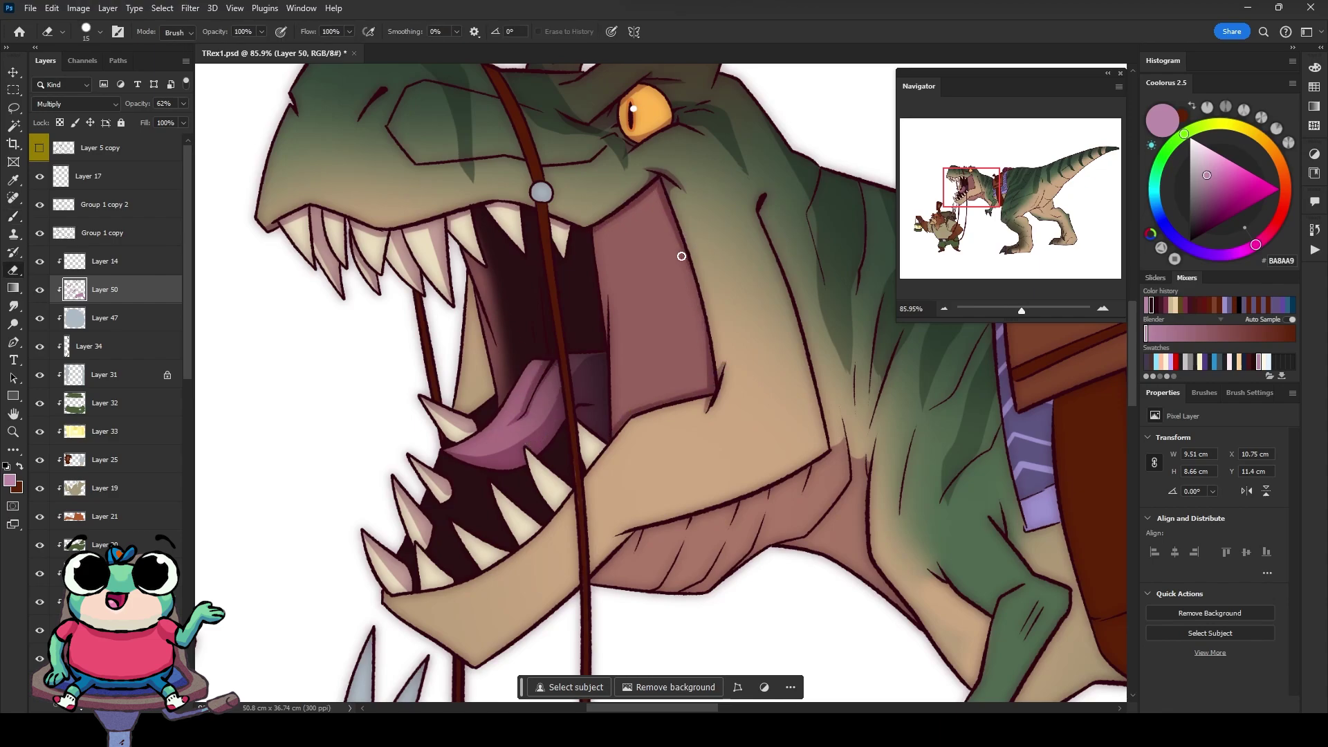
key(b)
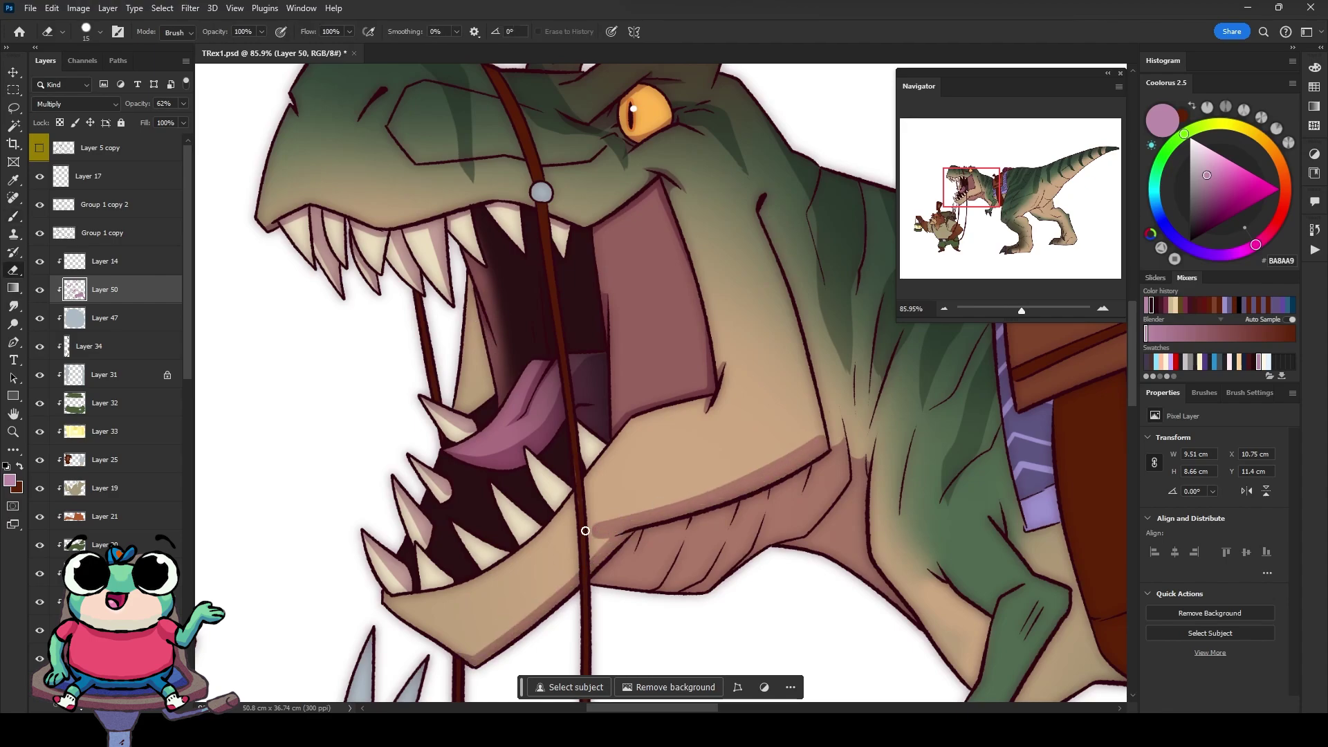
drag(764, 262, 758, 211)
key(e)
scroll(593, 300, down, 3)
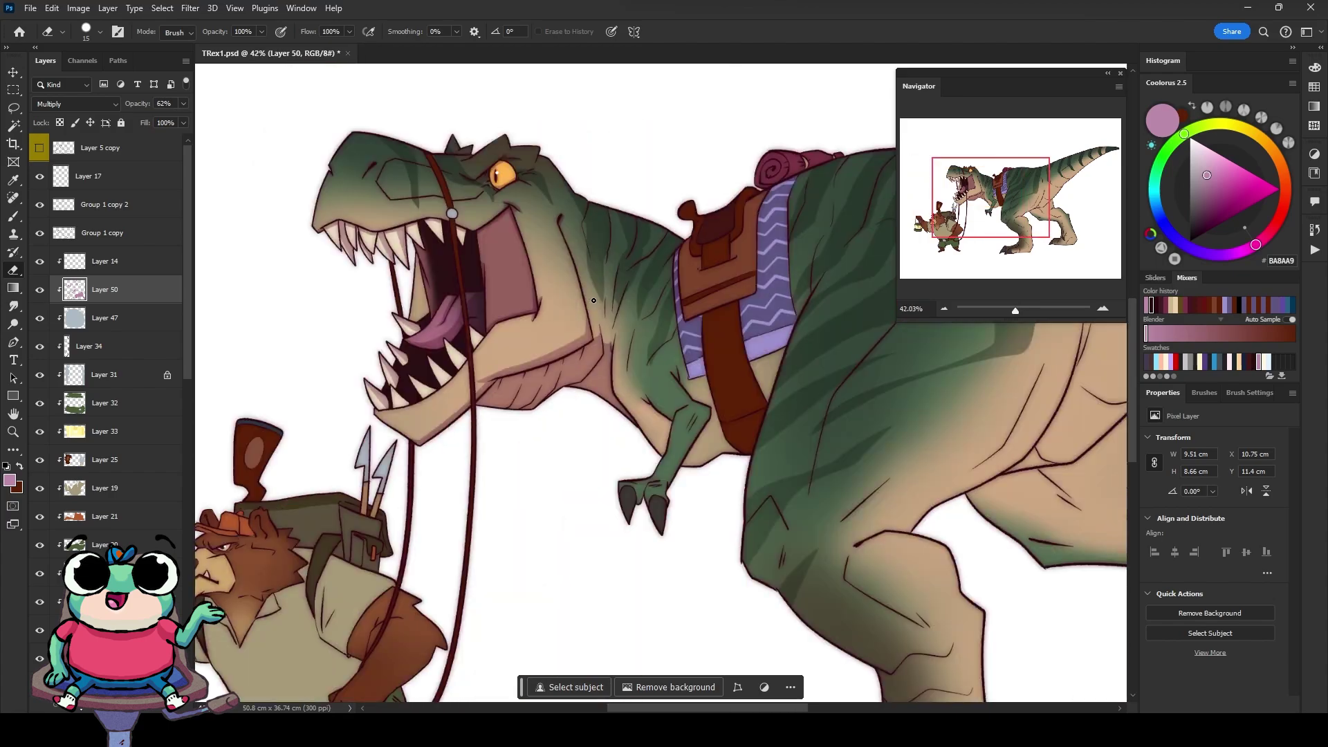
Step: Shade the T-rex's forearm and arm bend, erasing excess shading on the strap
scroll(593, 300, up, 3)
key(b)
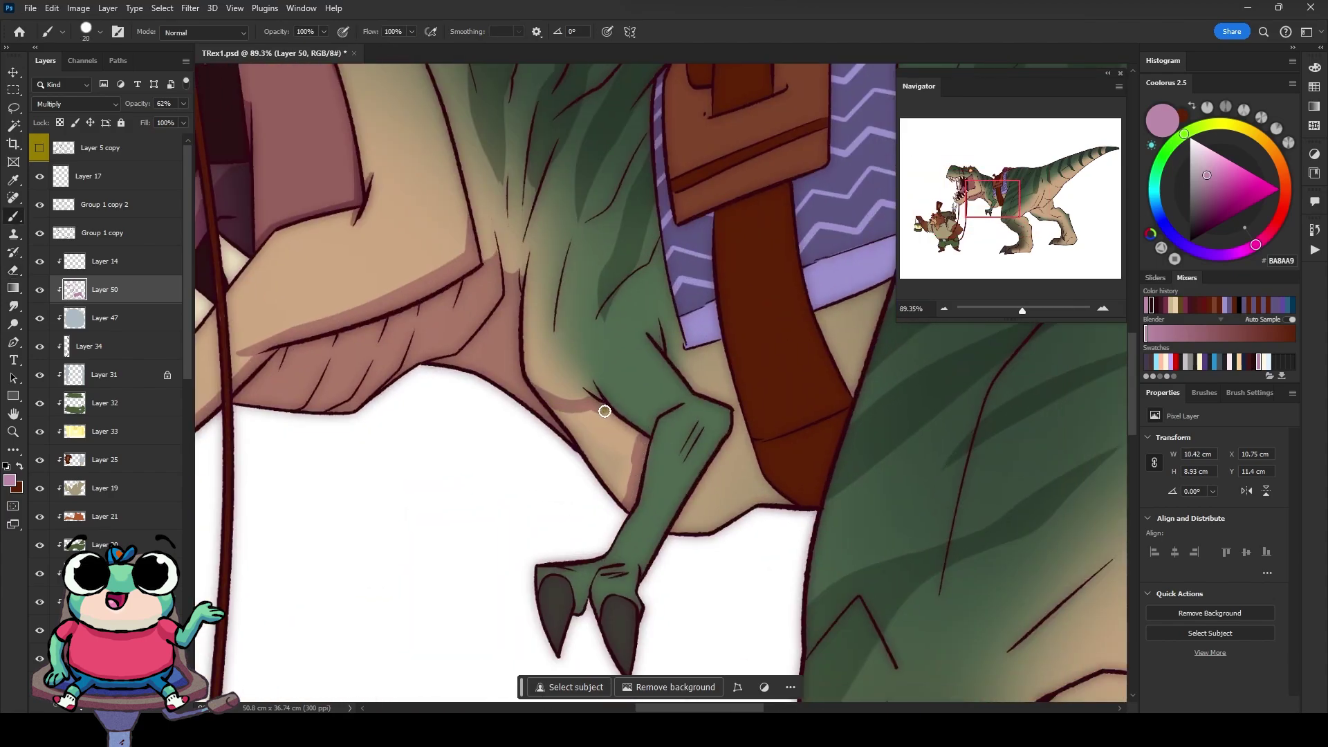
drag(608, 349, 580, 245)
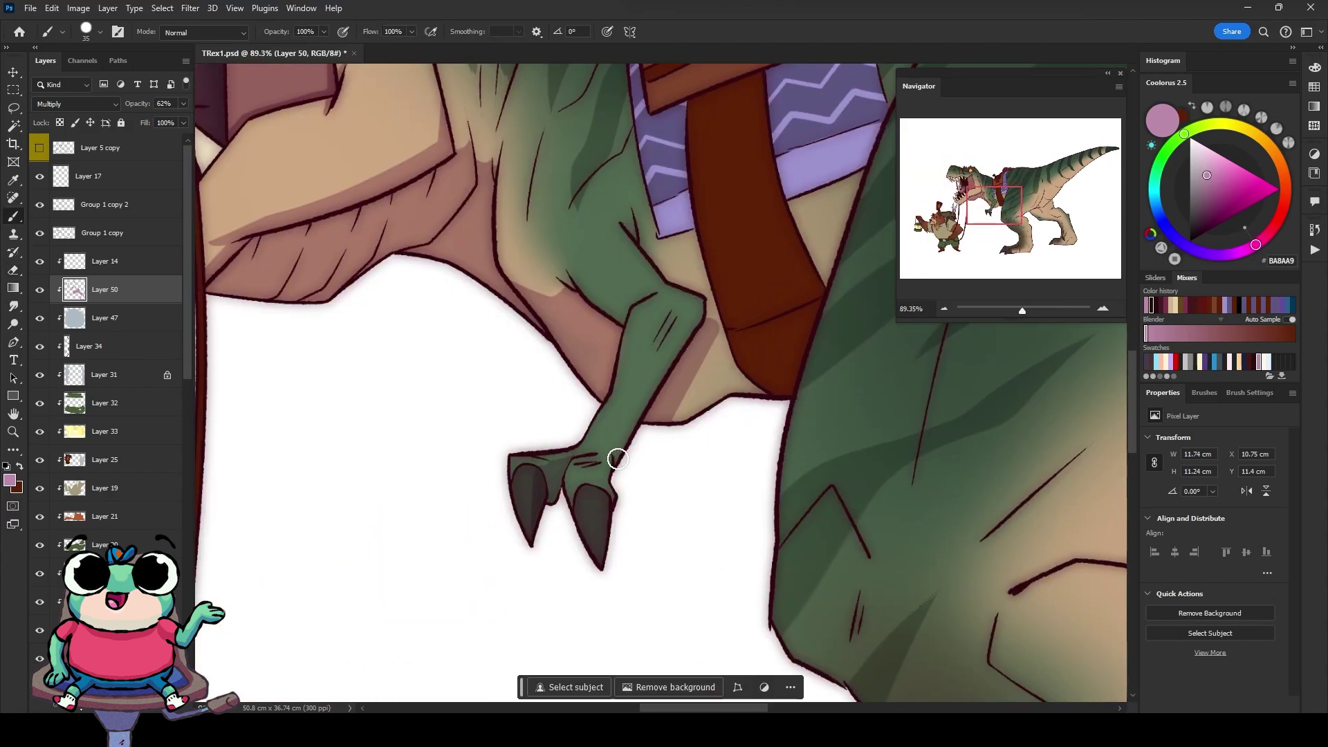
drag(612, 554, 702, 319)
mouse_move(664, 276)
mouse_down()
mouse_move(598, 311)
mouse_move(777, 255)
mouse_move(703, 353)
mouse_move(604, 300)
mouse_up()
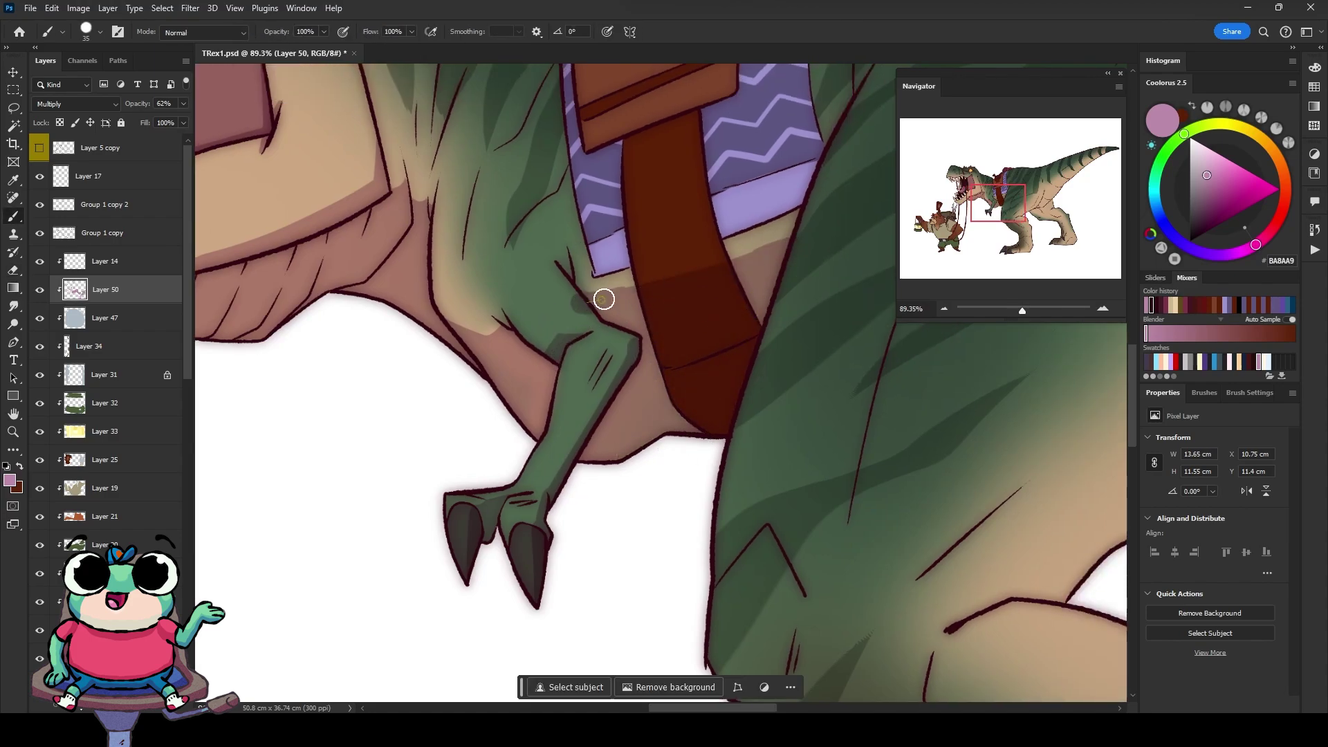
key(e)
shift+click(817, 279)
key(b)
drag(678, 200, 526, 413)
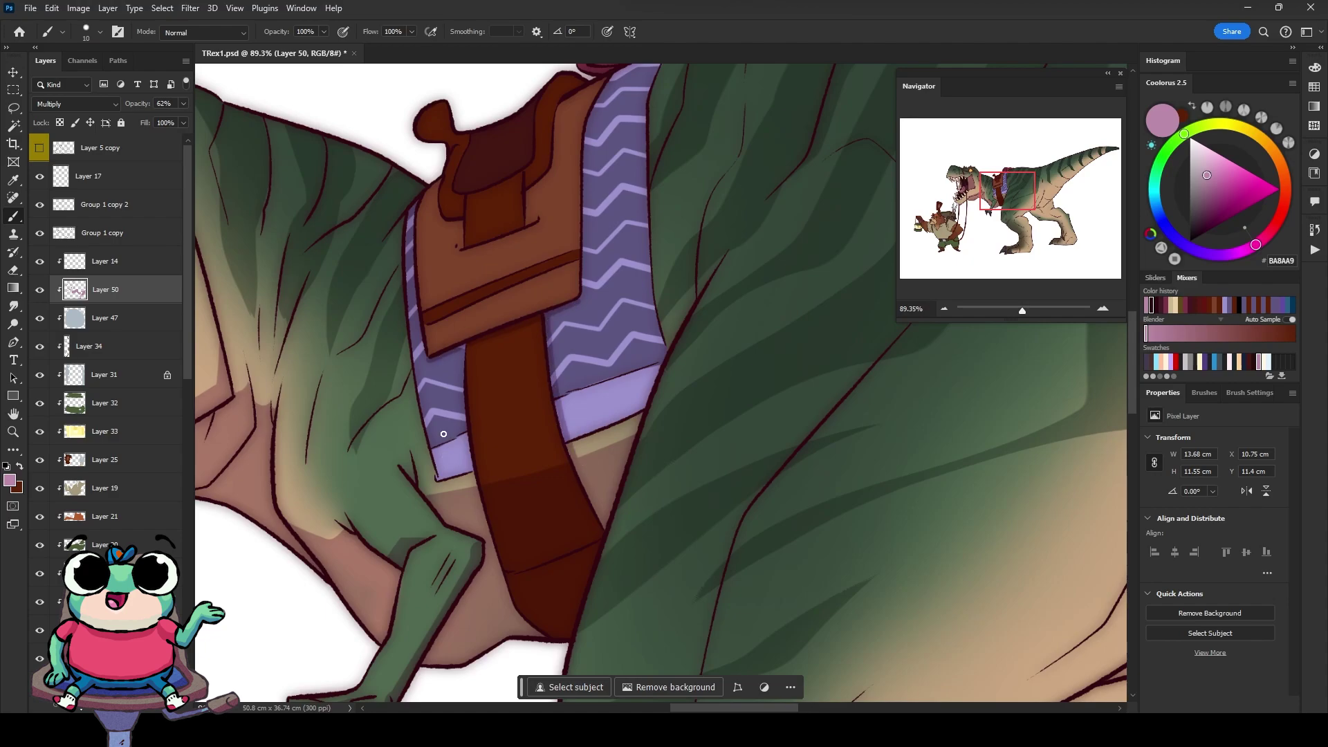
Step: With a larger brush, shade along and under the purple cloth and the strap edge
key(bracketright)
drag(595, 76, 573, 297)
drag(574, 97, 569, 308)
drag(646, 405, 457, 477)
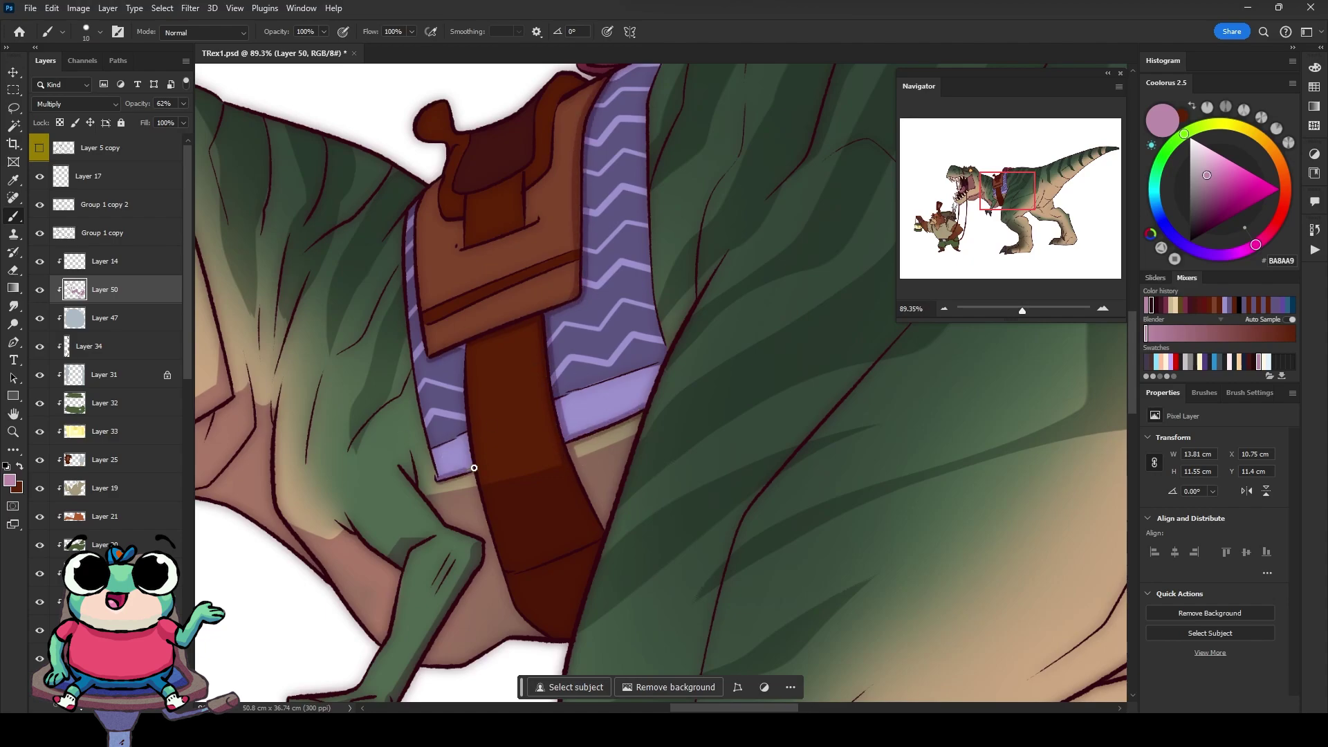
mouse_move(647, 186)
mouse_down()
mouse_move(537, 359)
mouse_move(554, 527)
mouse_up()
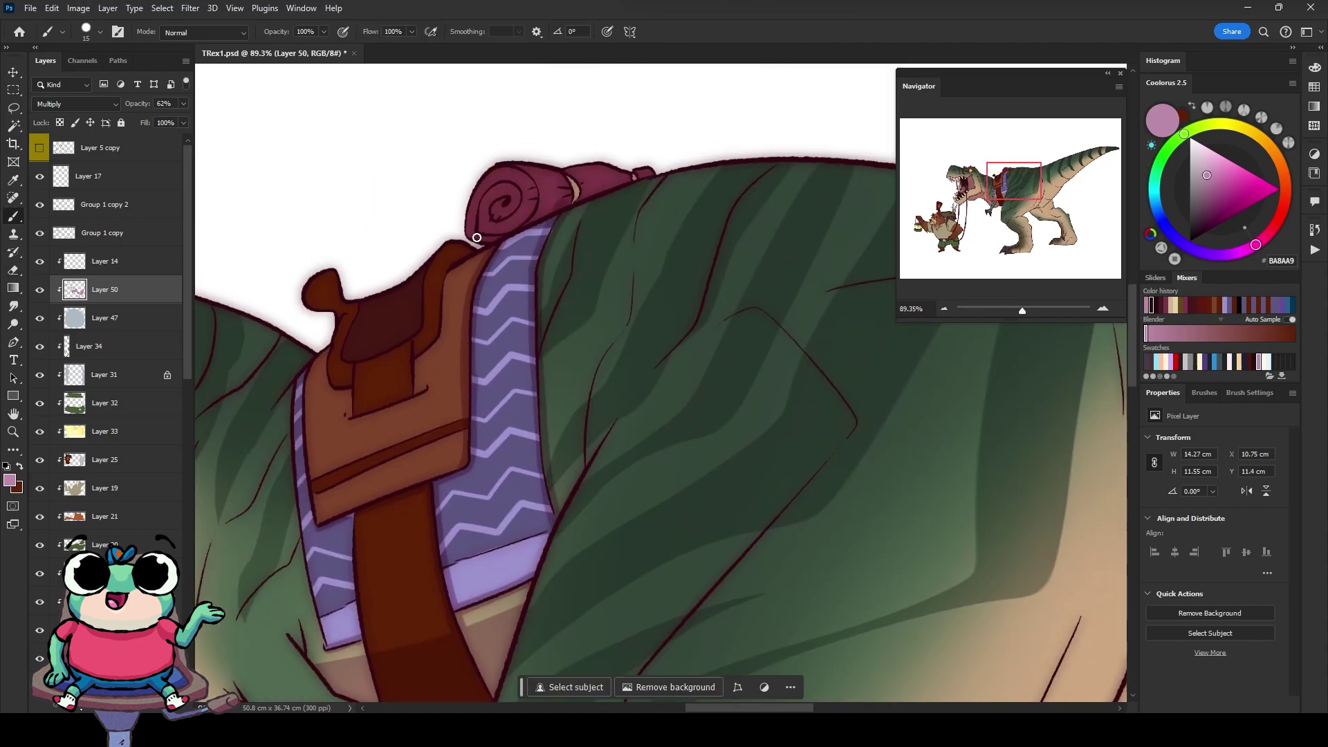
key(e)
key(b)
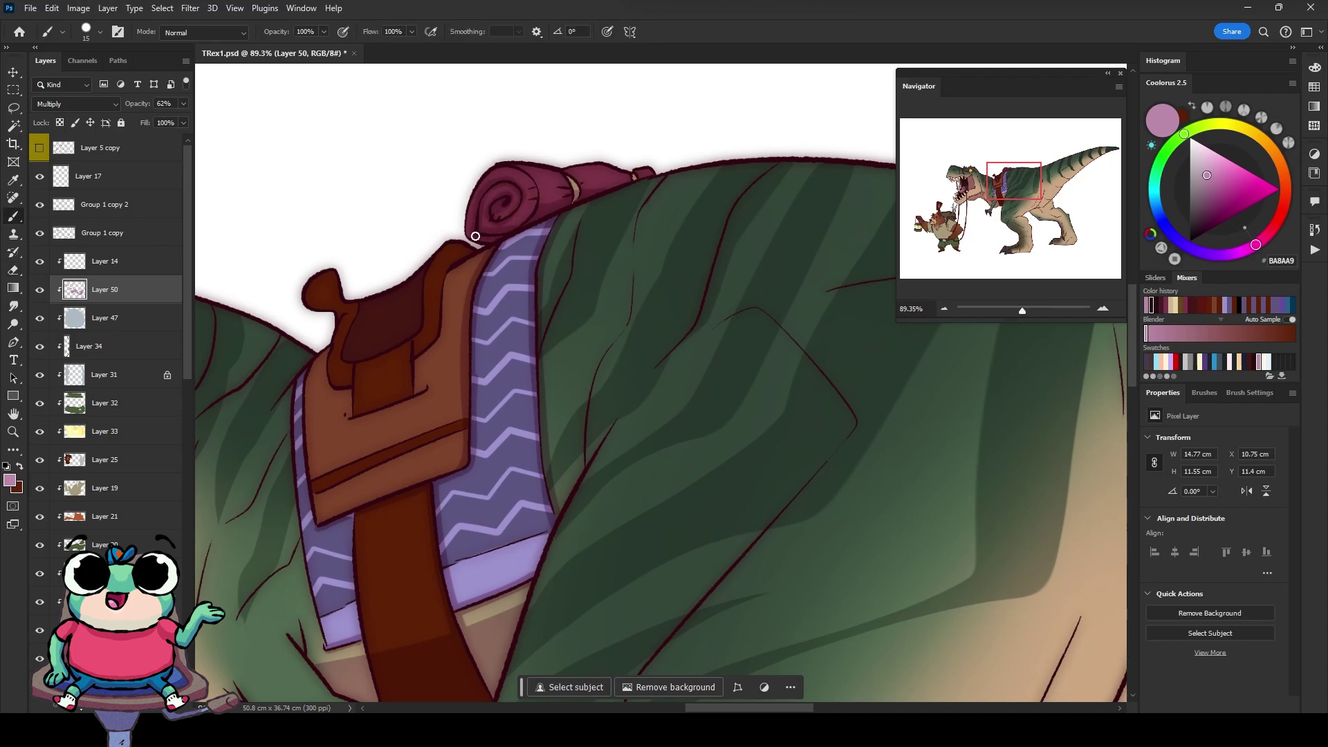
Step: Darken the bedroll edge, shadow the saddle flap's lower edge, and set shading opacity to 75%
drag(586, 191, 570, 204)
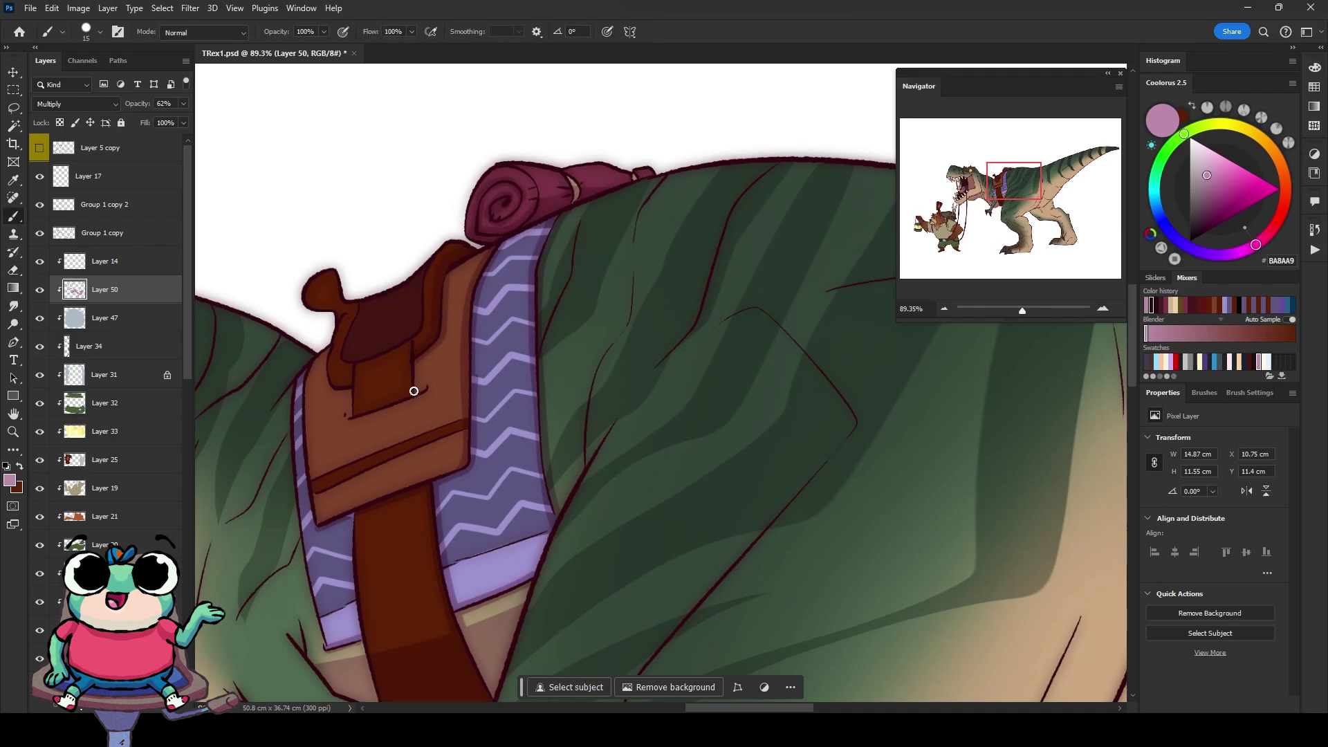
drag(323, 517, 448, 470)
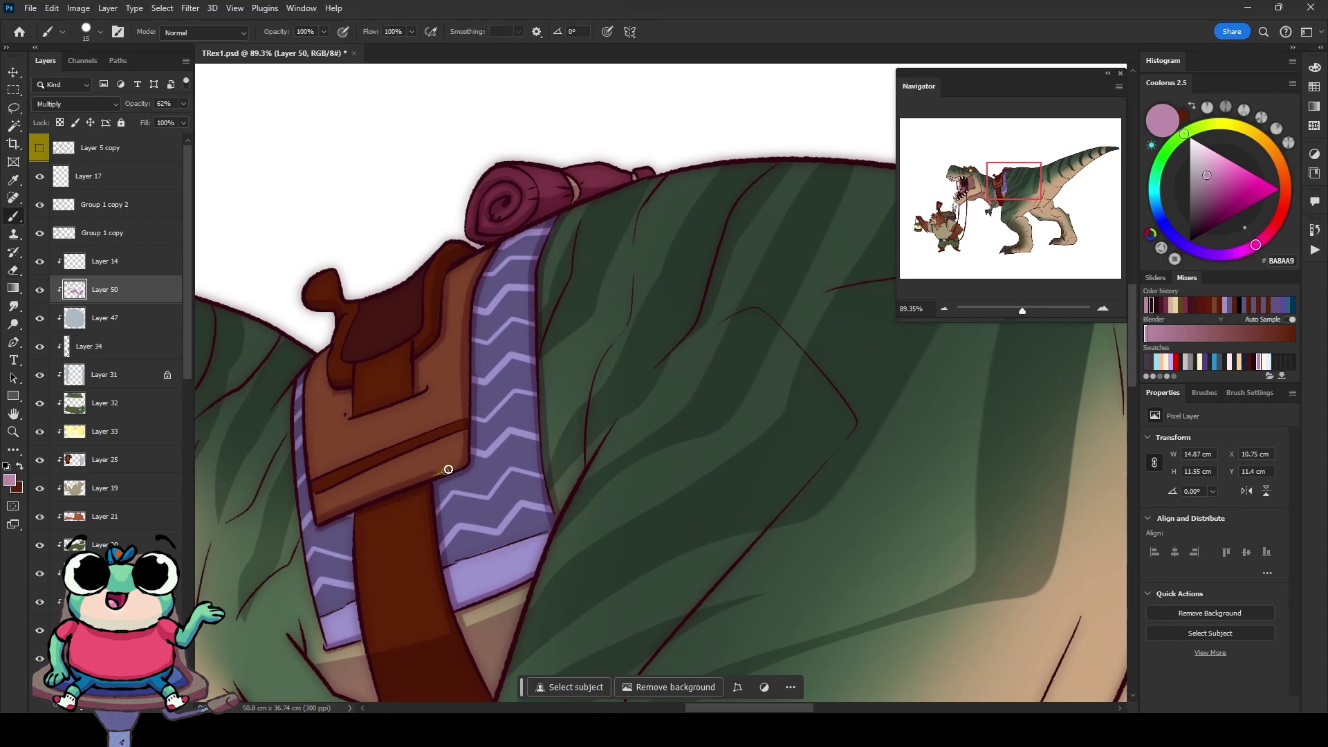
key(ctrl+0)
drag(183, 103, 170, 125)
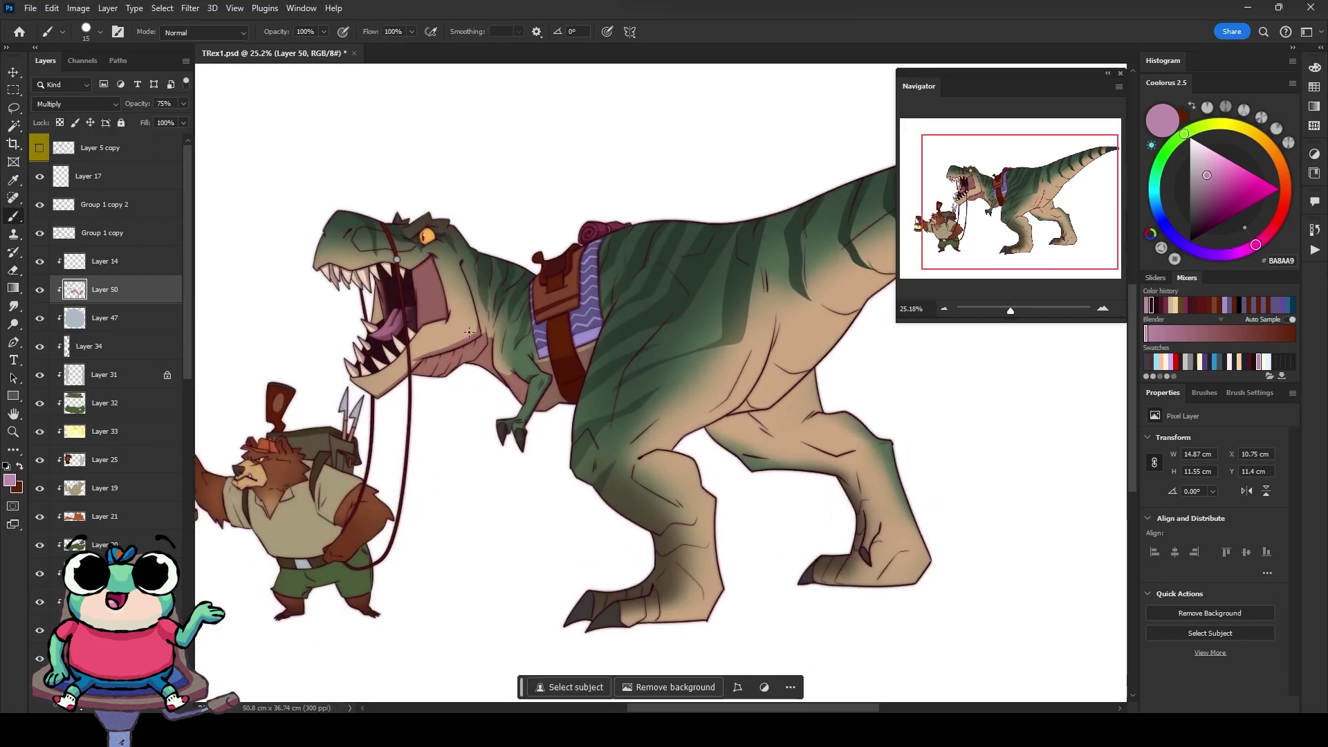
Step: Paint pink multiply shadows along the T-rex's thigh with a larger brush
scroll(468, 333, up, 2)
key(bracketright)
key(bracketright)
key(bracketright)
mouse_move(512, 412)
mouse_down()
mouse_move(688, 236)
mouse_move(623, 367)
mouse_up()
key(bracketleft)
key(bracketleft)
key(bracketleft)
drag(795, 235, 691, 346)
drag(623, 374, 723, 398)
drag(726, 297, 712, 387)
drag(713, 205, 587, 337)
scroll(484, 429, down, 2)
Step: Shade the T-rex's knee and both front and back feet pink
key(e)
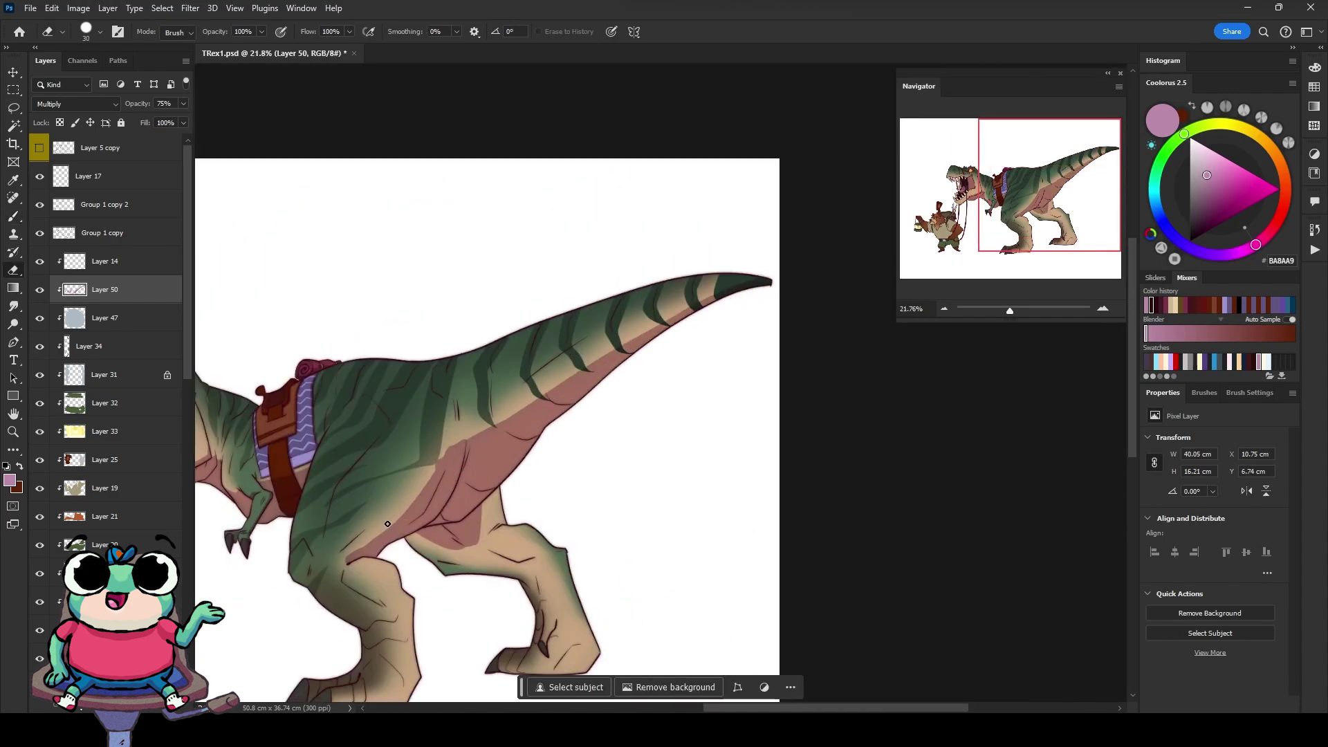
drag(490, 418, 522, 334)
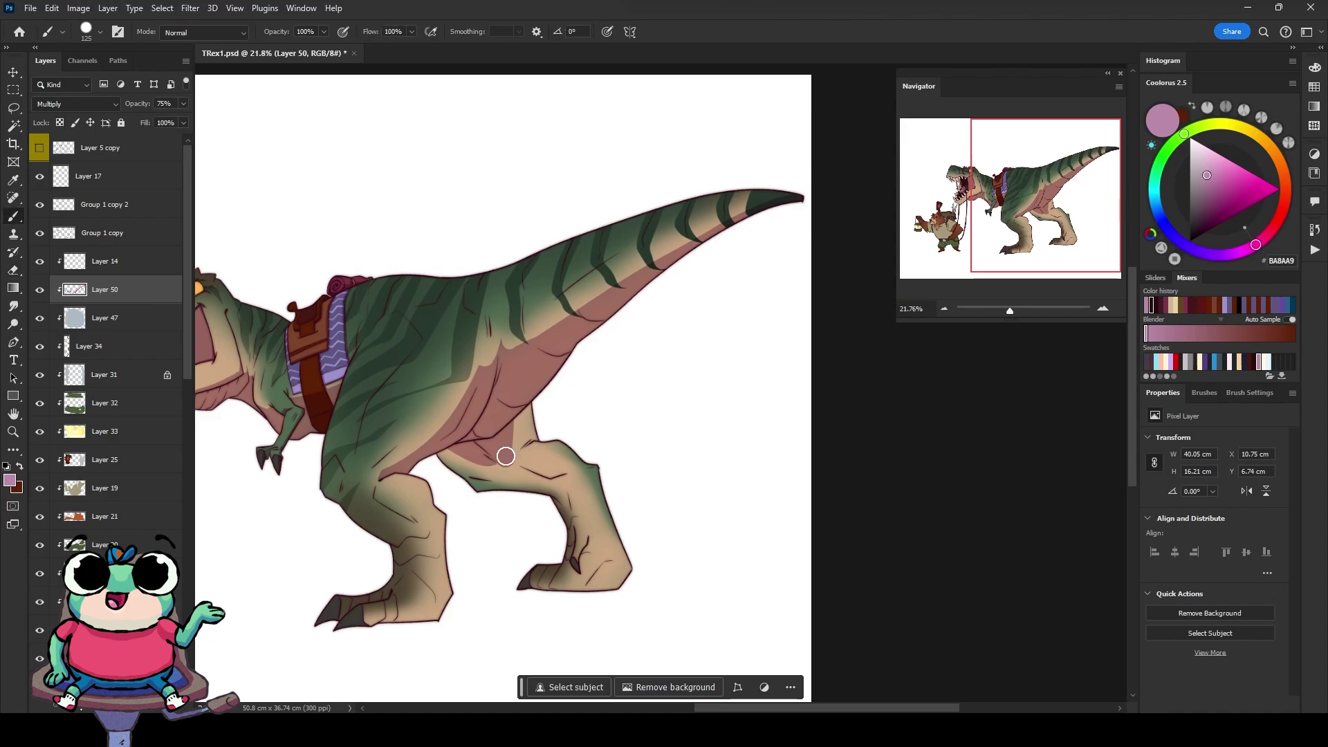
mouse_move(504, 450)
mouse_down()
mouse_move(527, 442)
mouse_move(567, 477)
mouse_move(550, 484)
mouse_up()
key(b)
drag(526, 584, 622, 574)
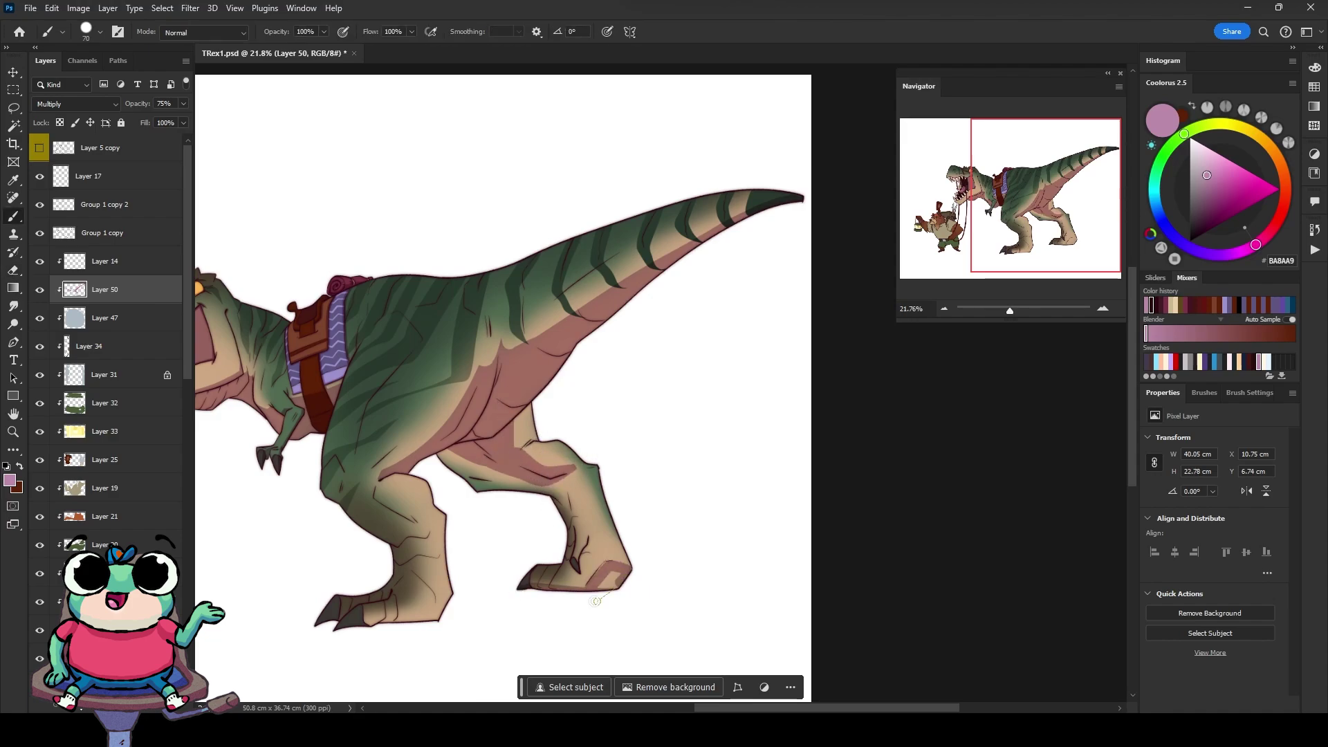
drag(353, 618, 438, 601)
key(bracketleft)
key(bracketleft)
key(bracketleft)
Step: Darken a toe claw on the foot with a smaller brush
scroll(313, 646, up, 5)
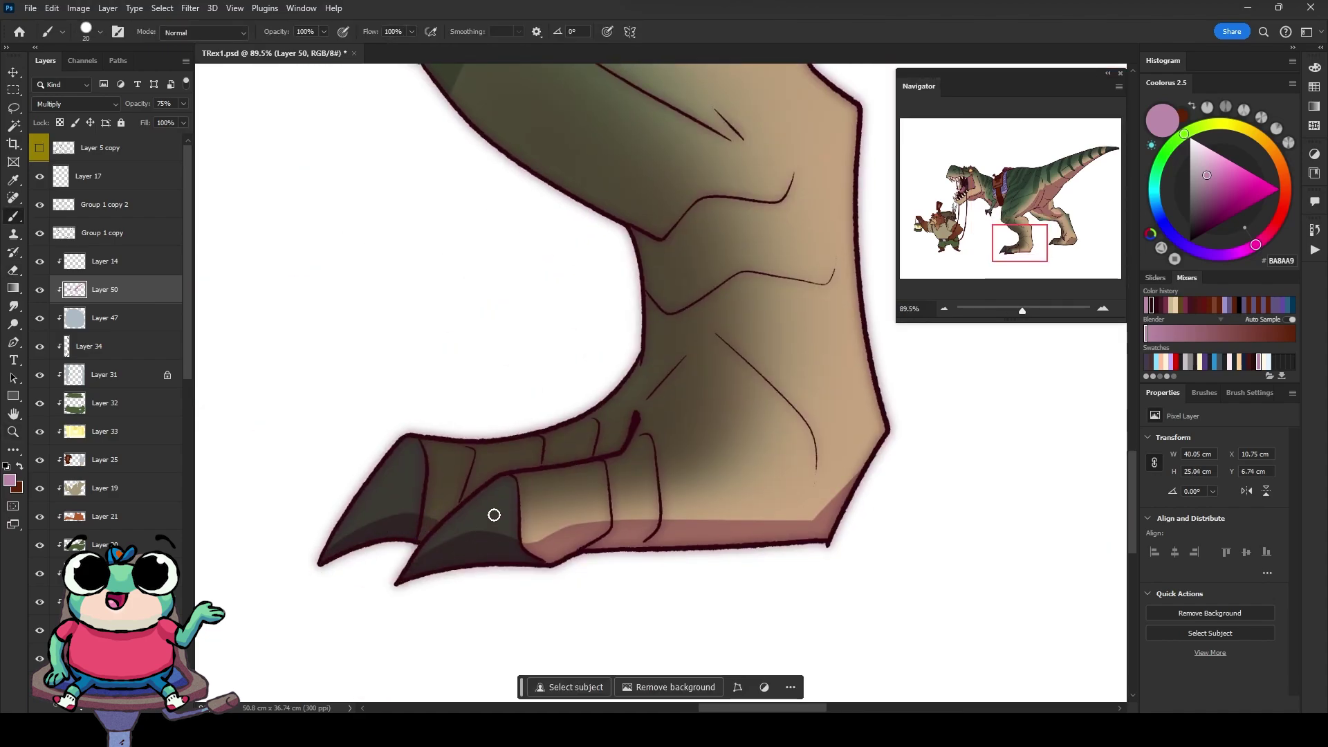
drag(632, 415, 595, 451)
key(bracketright)
key(bracketright)
key(bracketright)
scroll(355, 380, down, 2)
scroll(355, 379, down, 2)
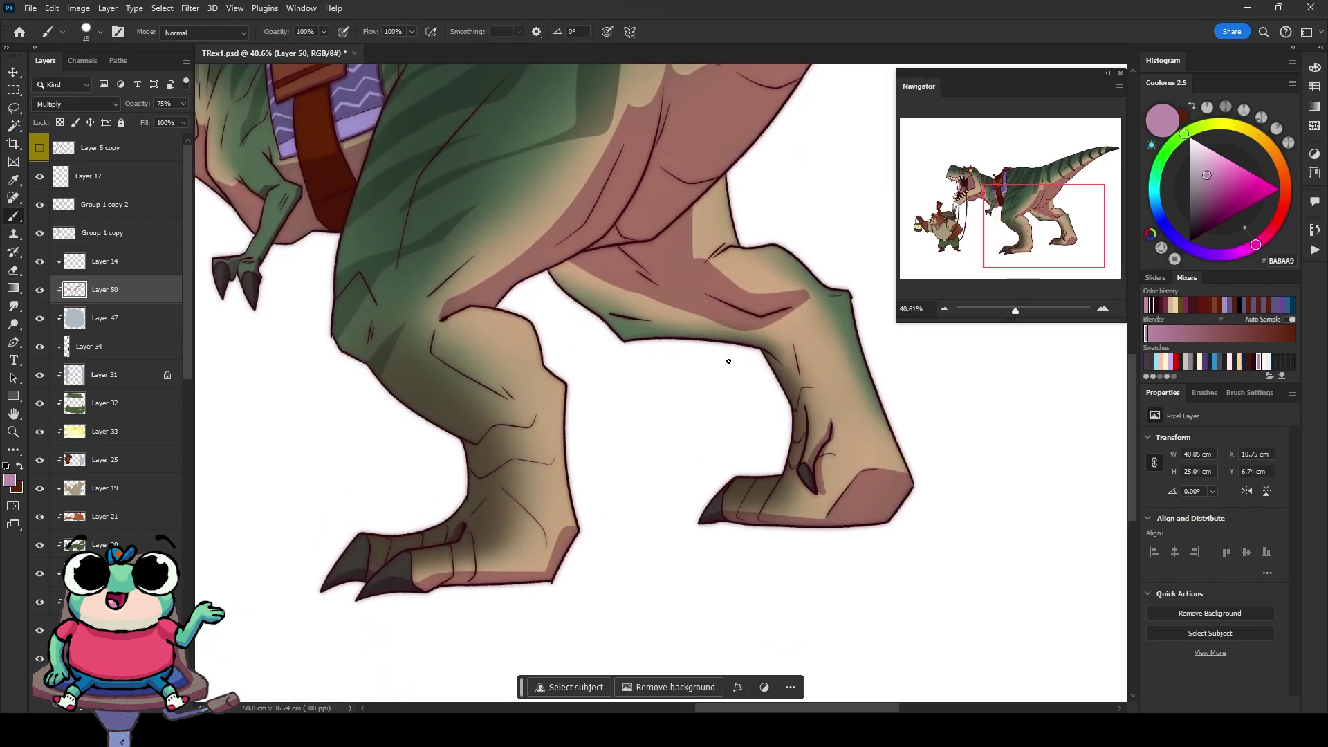
Step: Paint a dark shadow wedge along the knee crease, then fit the whole drawing in view
key(bracketright)
key(bracketright)
key(bracketright)
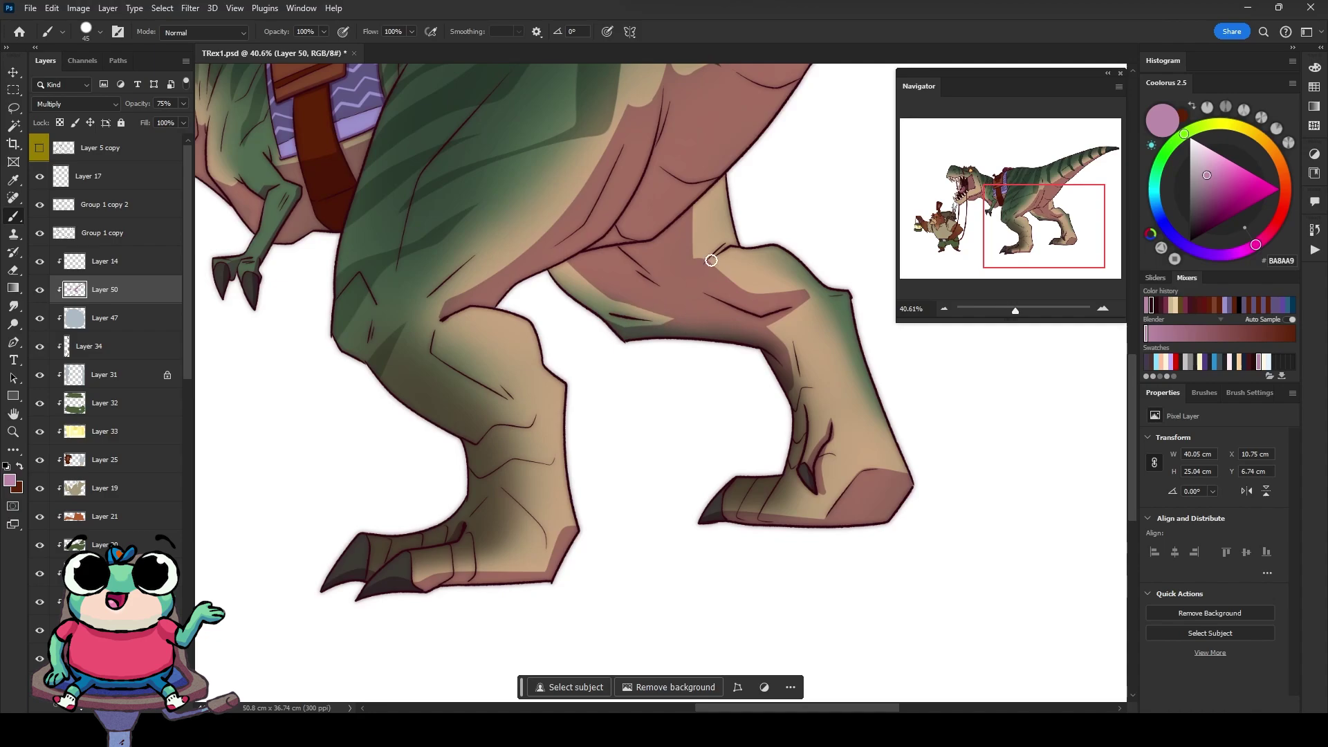
key(e)
key(b)
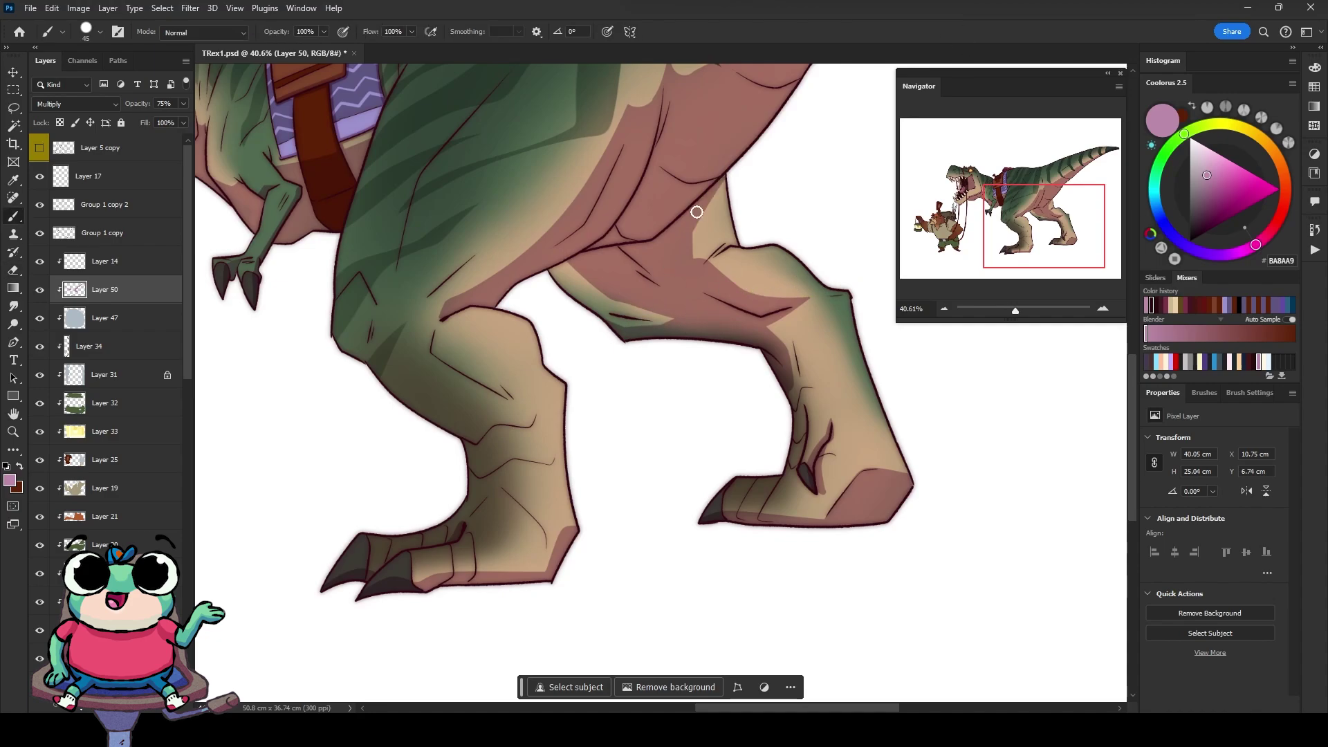
scroll(367, 414, up, 2)
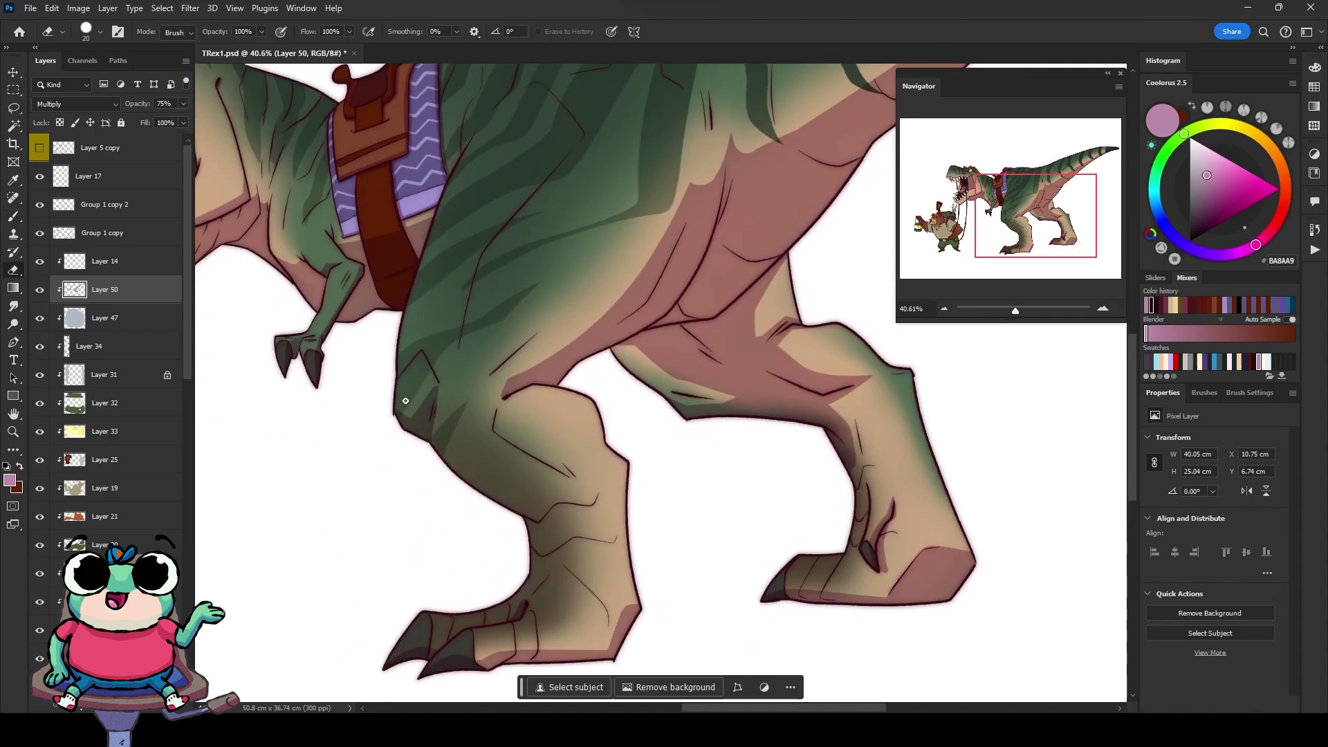
drag(574, 479, 496, 411)
key(e)
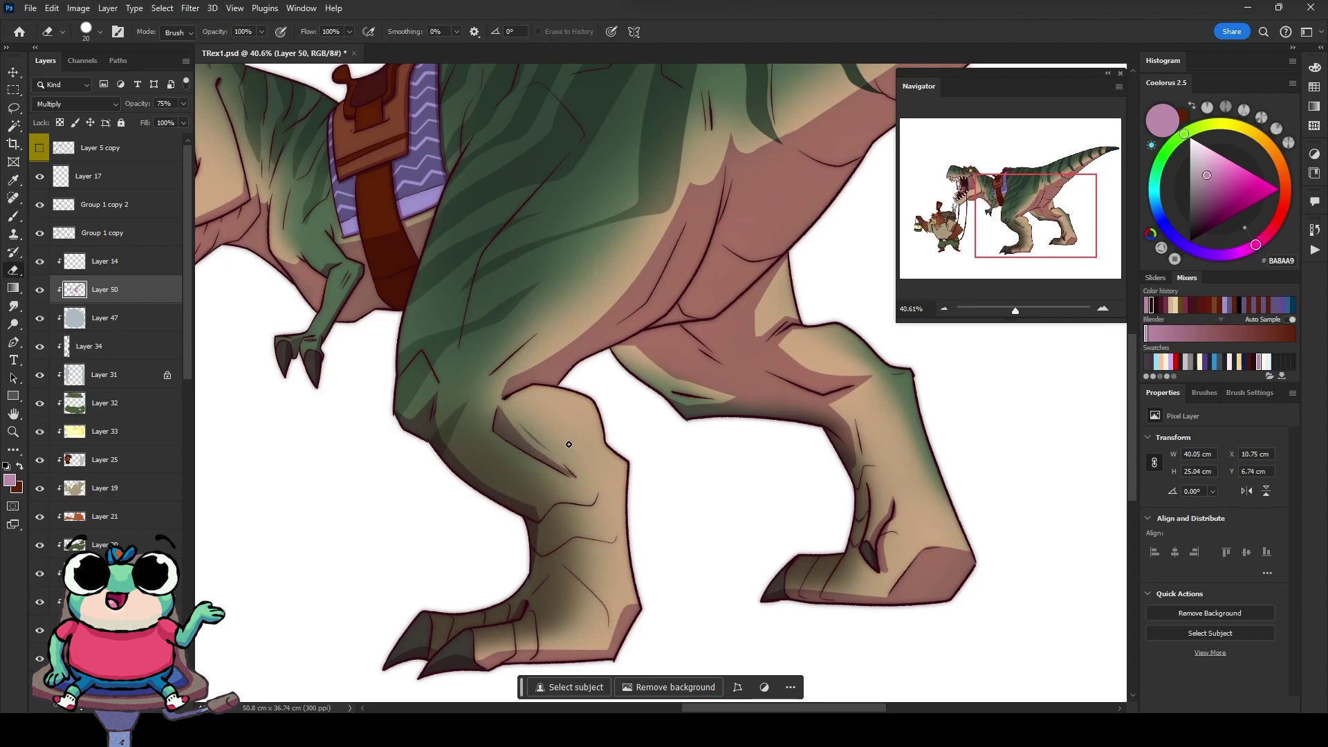
scroll(574, 291, up, 3)
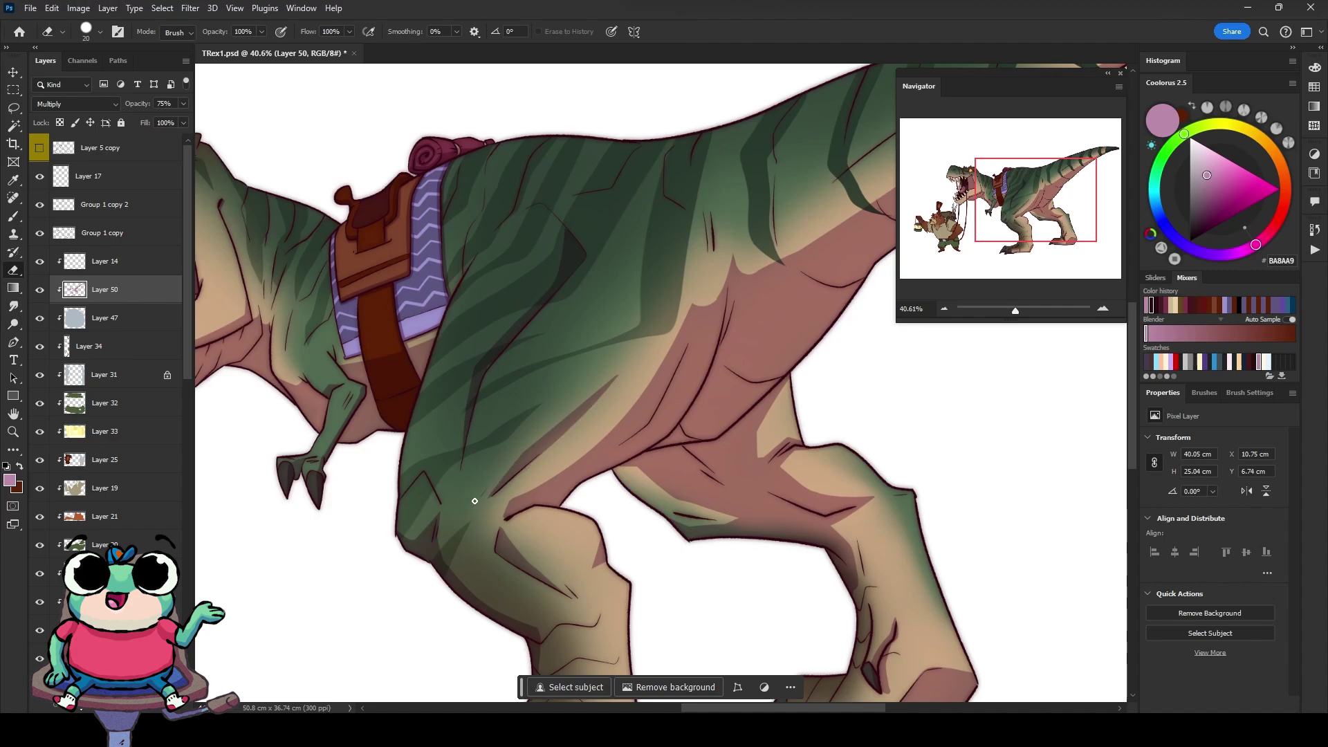
scroll(474, 418, up, 3)
scroll(474, 418, right, 2)
key(ctrl+0)
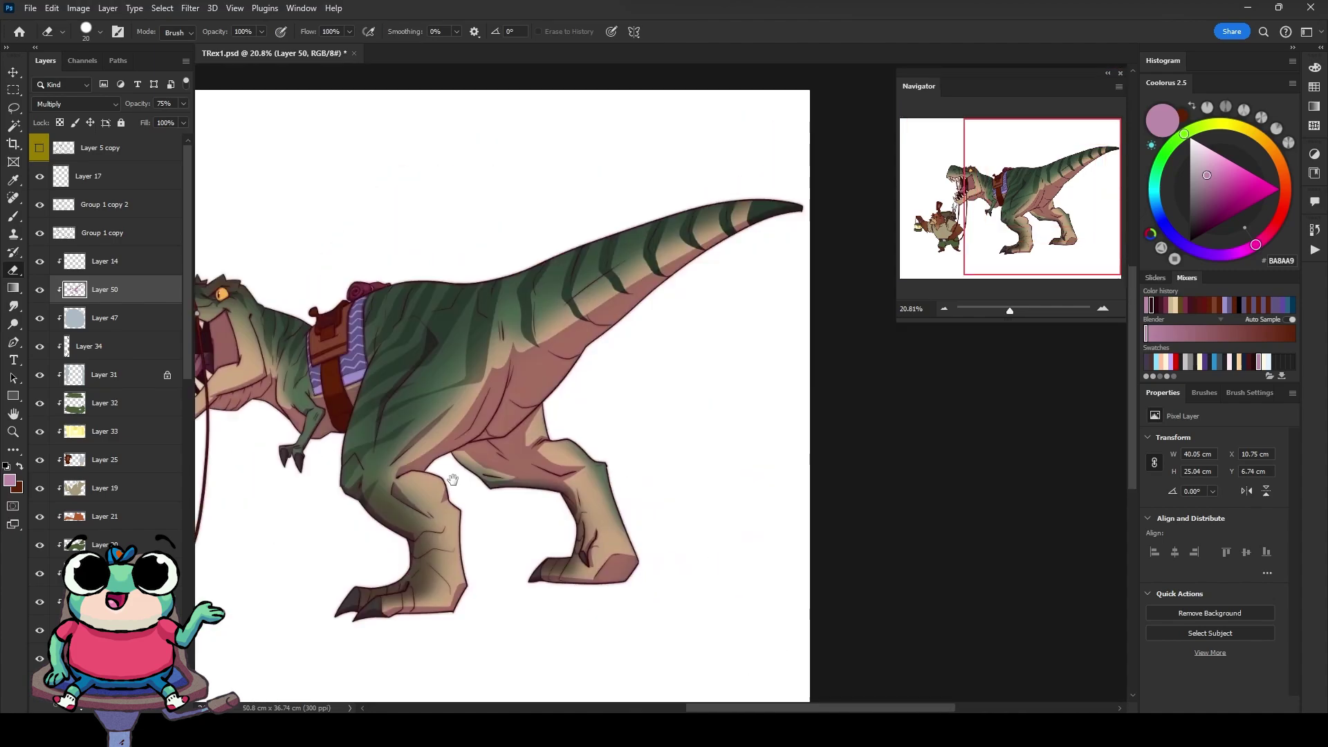
Step: Select the multiply shading layer Layer 50 and ready a slightly larger brush
key(v)
click(183, 103)
ctrl+click(287, 467)
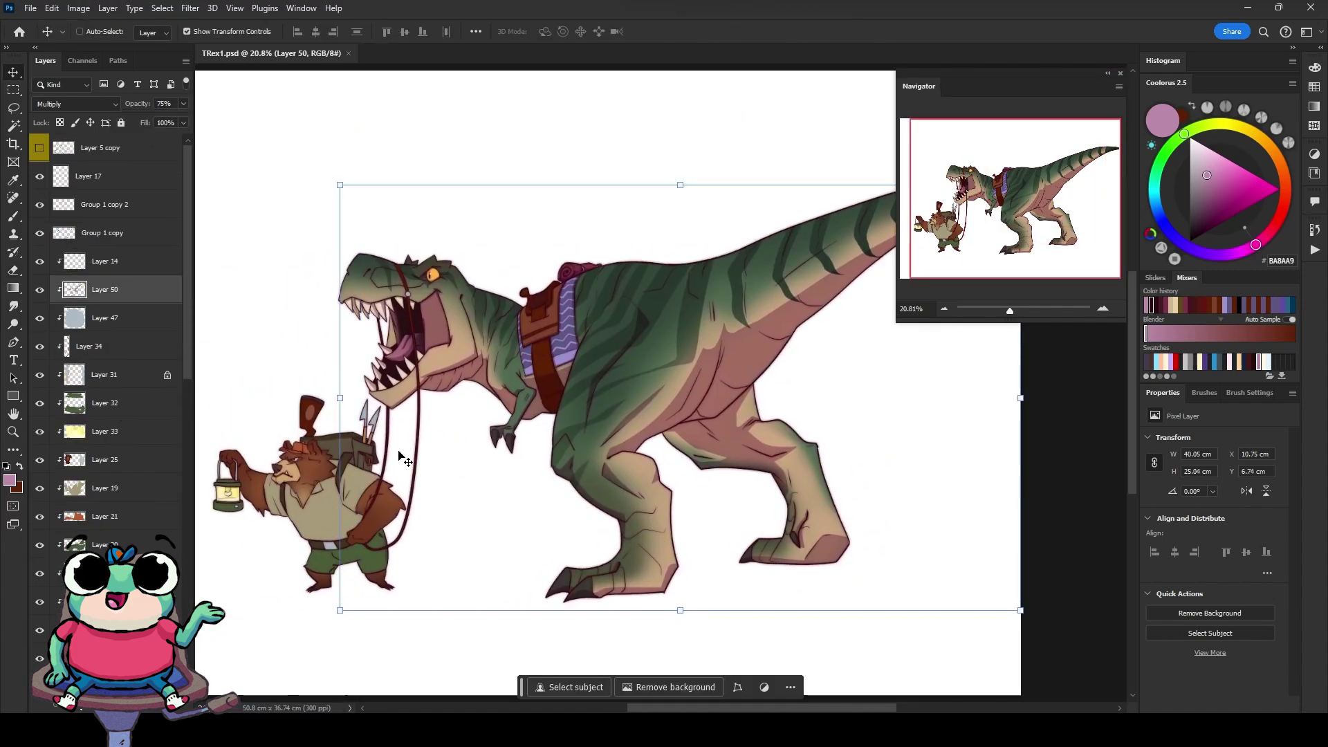
scroll(287, 467, up, 5)
key(b)
key(bracketright)
key(bracketright)
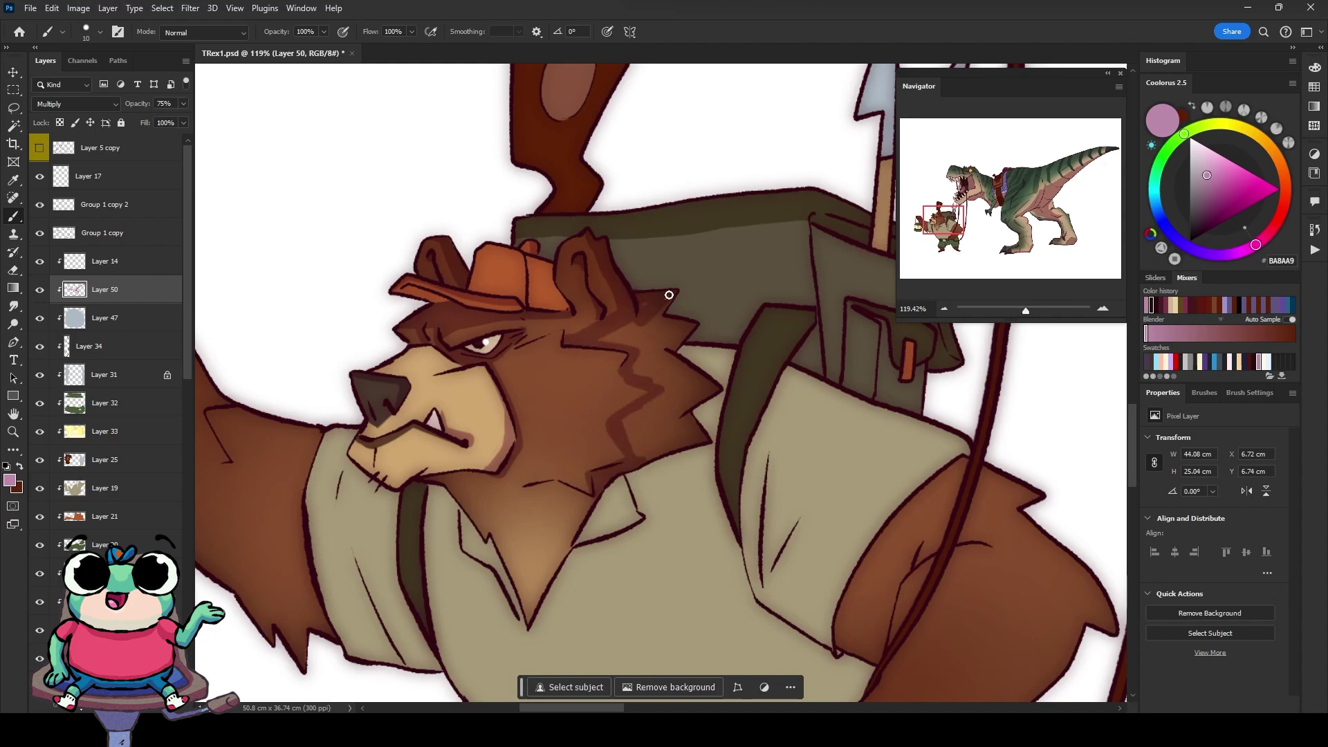
Step: Shade the bear's cheek from brow to jaw and tidy it with the Eraser
drag(657, 307, 640, 457)
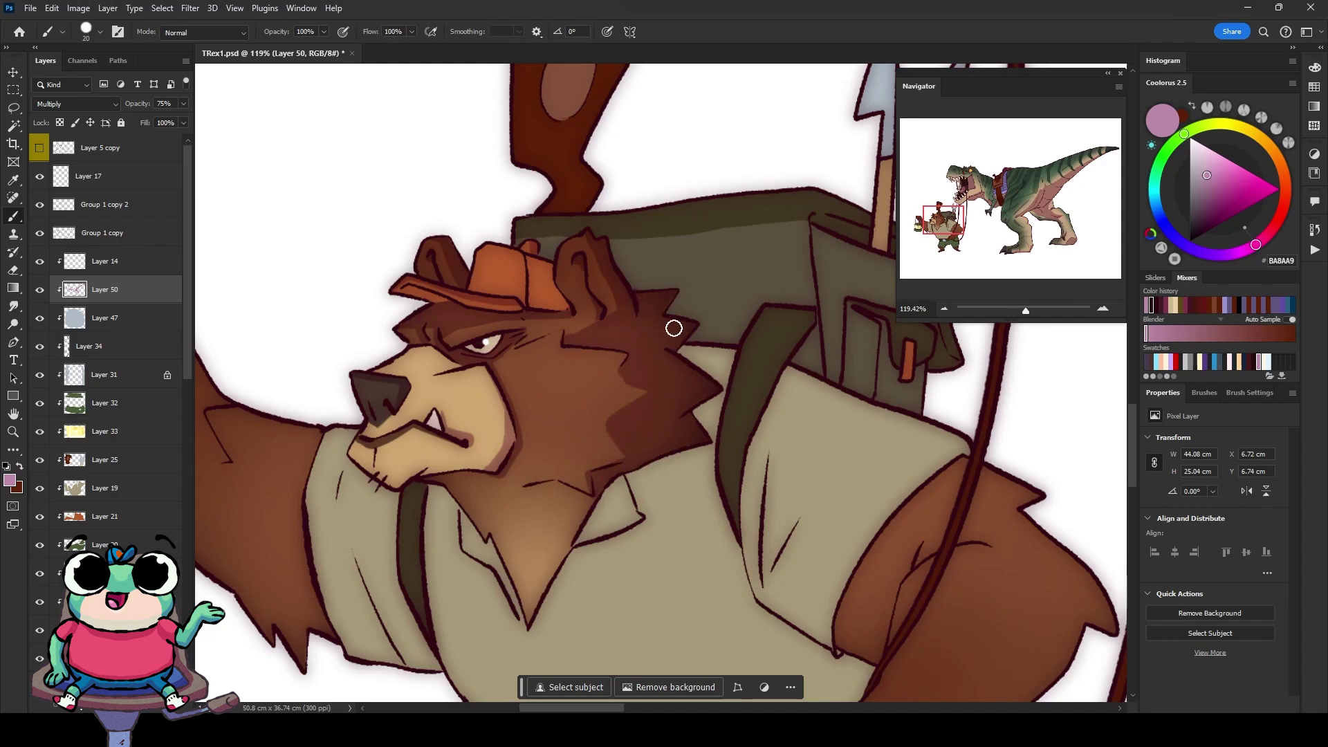
scroll(497, 395, down, 5)
scroll(420, 429, up, 2)
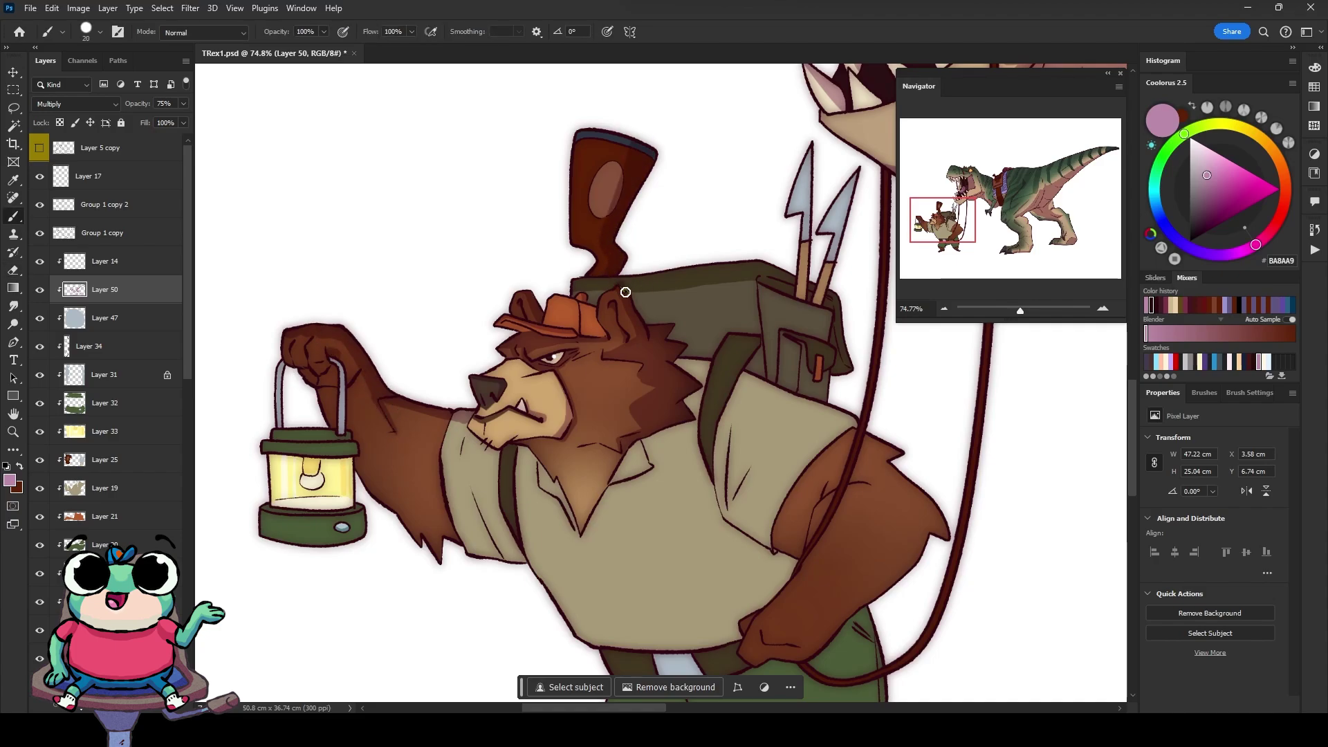
key(e)
scroll(625, 292, up, 3)
scroll(625, 292, down, 8)
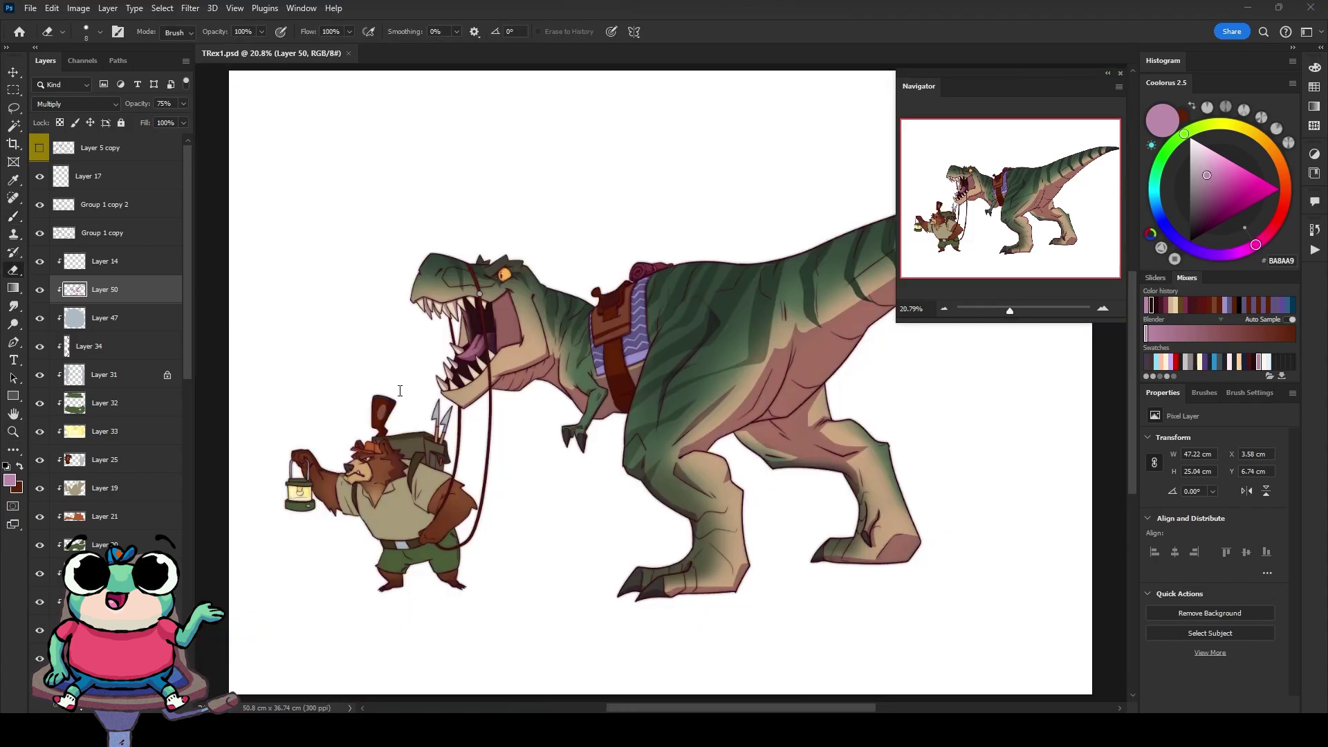
scroll(399, 390, up, 8)
key(b)
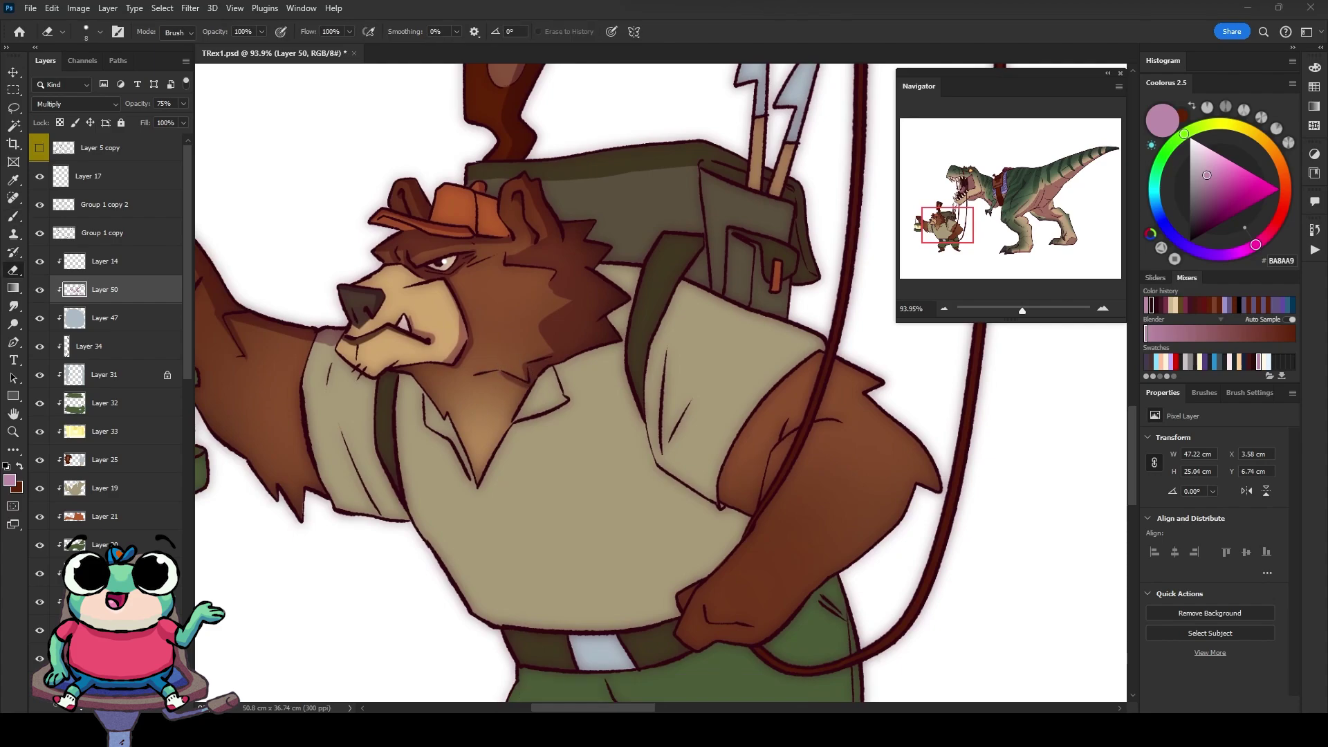
scroll(475, 476, left, 3)
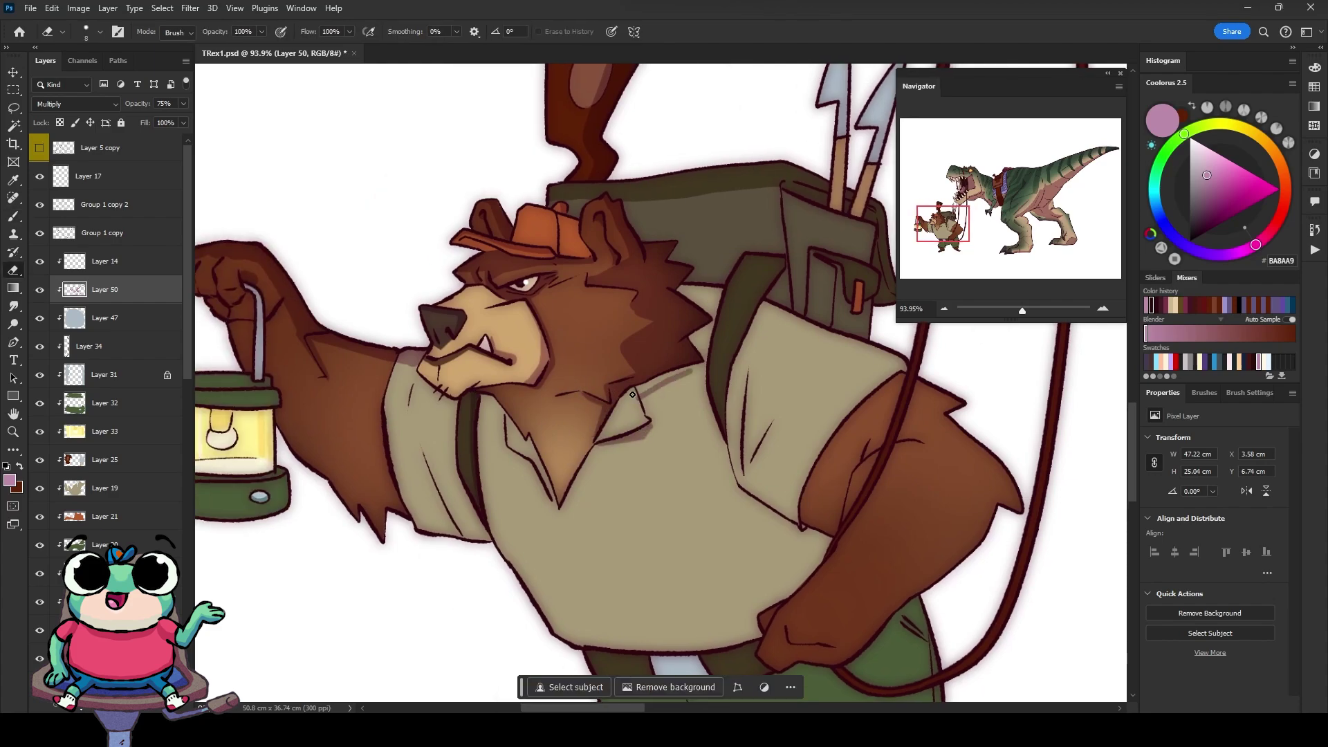
scroll(691, 294, down, 3)
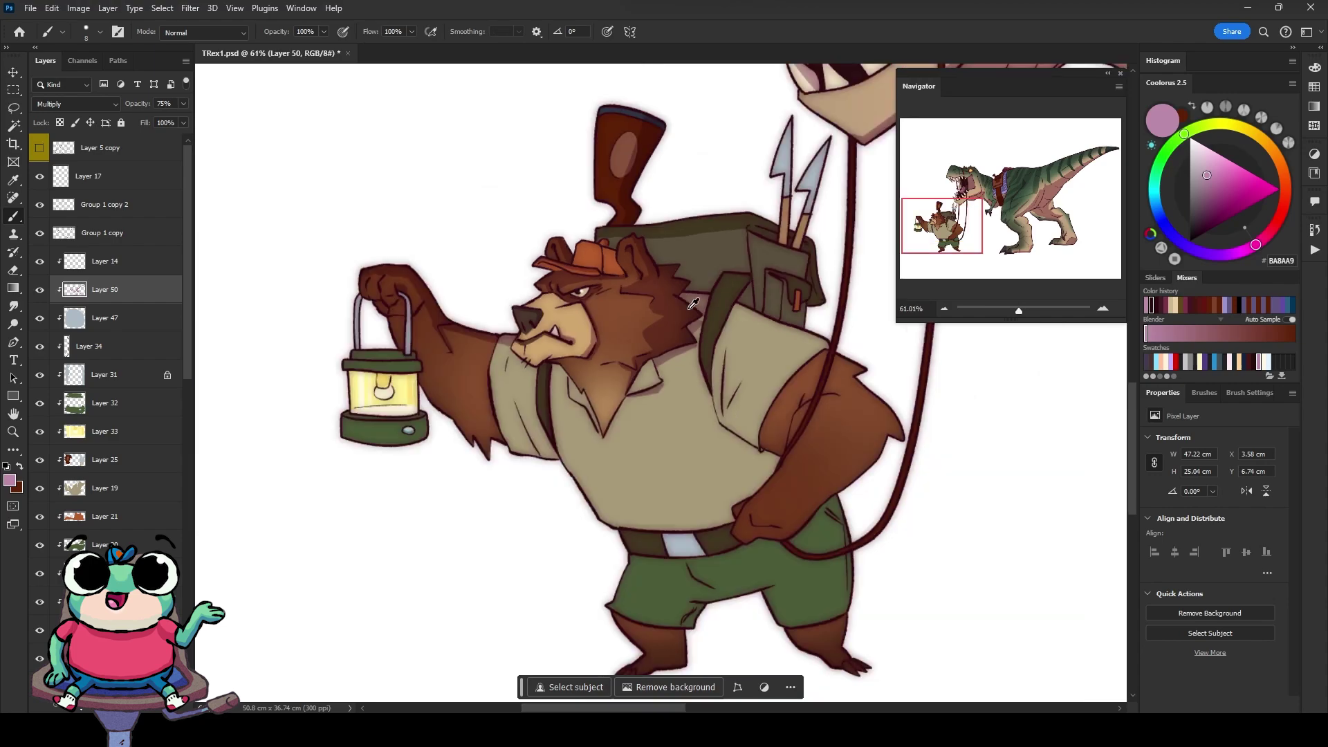
scroll(712, 304, up, 1)
Step: Shade the right side of the bear's green pants down the leg
key(bracketright)
key(bracketright)
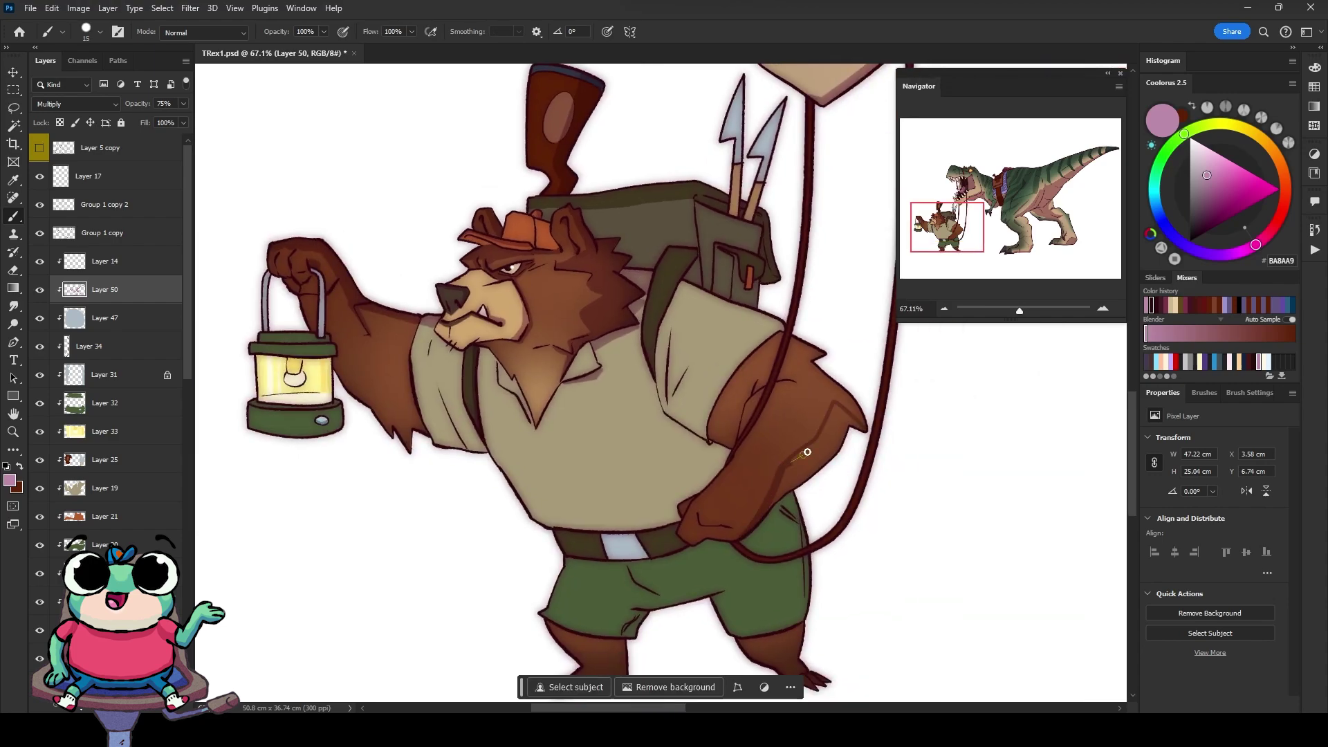
key(bracketright)
key(bracketright)
scroll(790, 417, down, 2)
mouse_move(791, 417)
mouse_down()
mouse_move(767, 477)
mouse_move(785, 595)
mouse_up()
drag(795, 477, 802, 570)
key(e)
key(b)
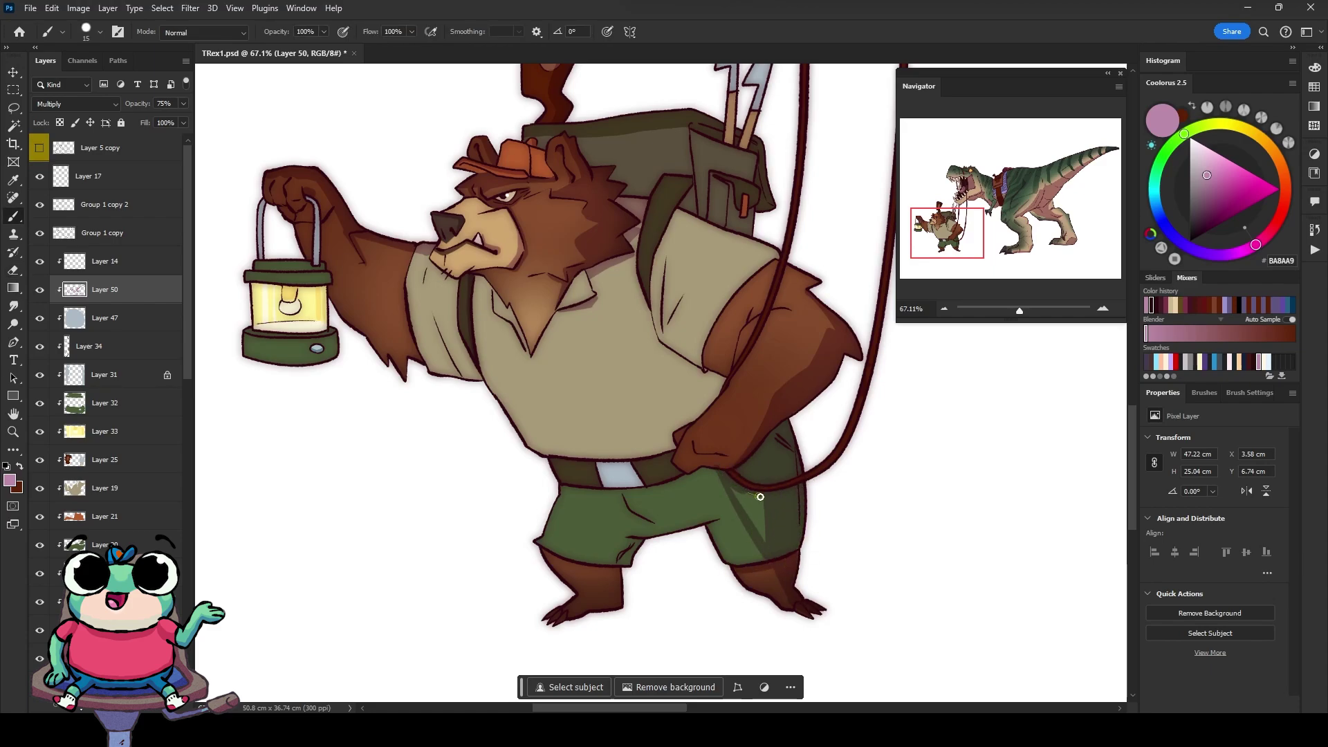
Step: Add more shading across the lower pants legs, erasing stray edges
drag(760, 491, 743, 540)
key(e)
drag(719, 457, 701, 466)
key(b)
mouse_move(646, 539)
mouse_down()
mouse_move(605, 561)
mouse_move(619, 547)
mouse_move(764, 563)
mouse_up()
key(e)
key(b)
Step: Shade the shirt up to the shoulder and the backpack's quiver pocket
mouse_move(693, 419)
mouse_down()
mouse_move(656, 260)
mouse_move(796, 266)
mouse_up()
drag(691, 187, 694, 114)
drag(713, 166, 697, 109)
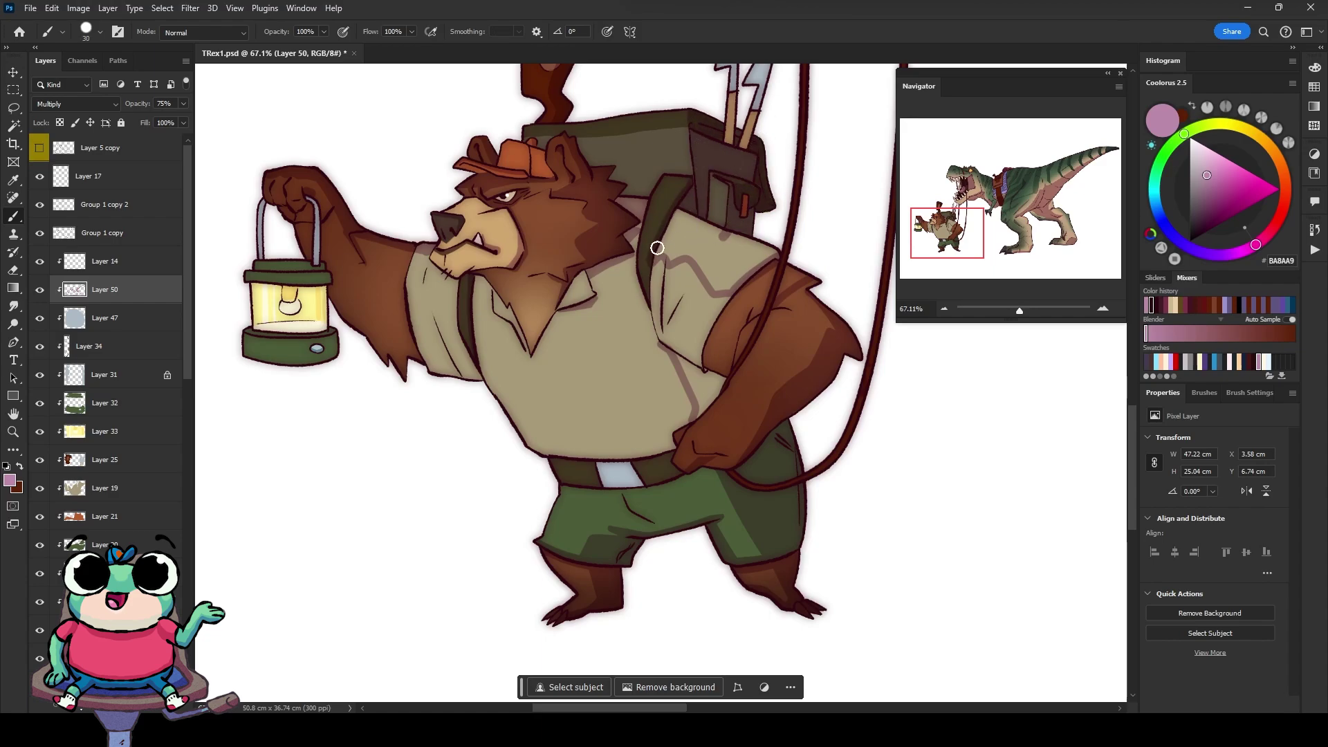
drag(657, 247, 733, 270)
Step: Shade the shirt beside the bear's arm and clean up its edge
key(bracketleft)
key(bracketleft)
key(bracketleft)
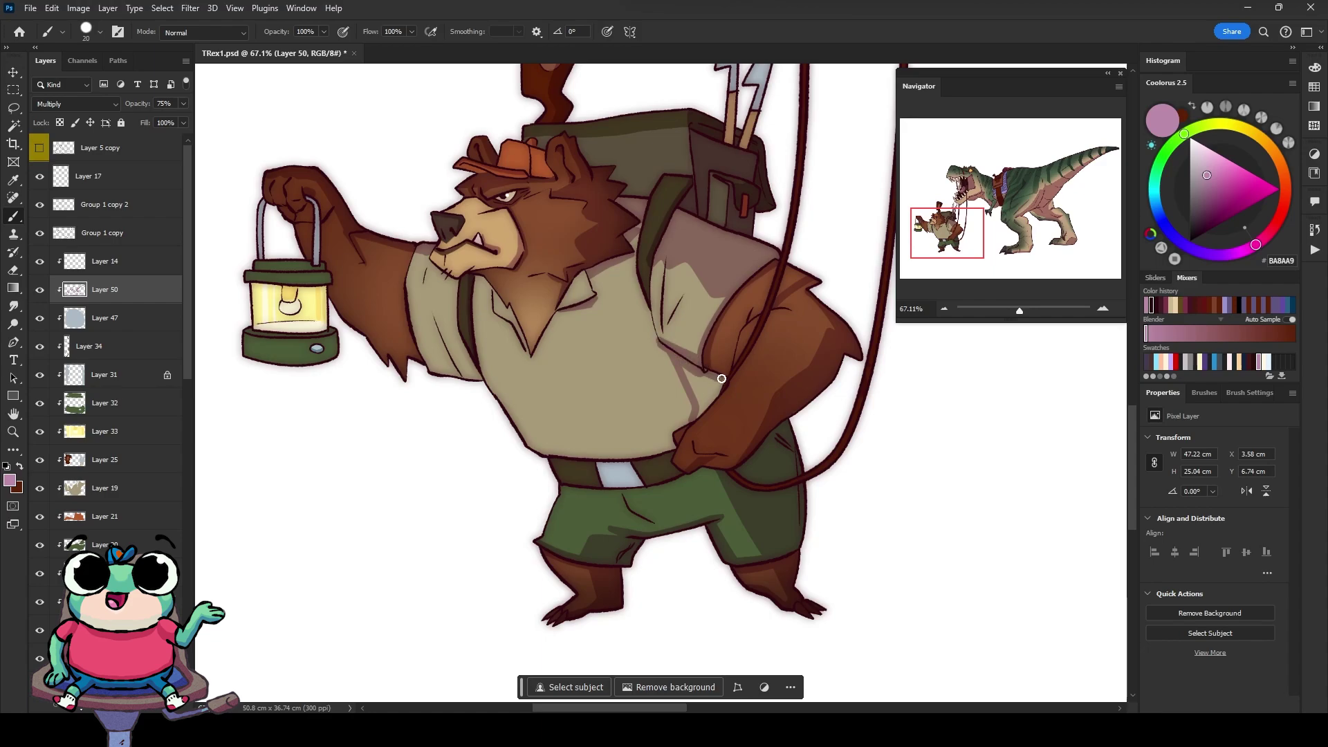
mouse_move(721, 379)
mouse_down()
mouse_move(703, 398)
mouse_move(644, 343)
mouse_move(668, 447)
mouse_up()
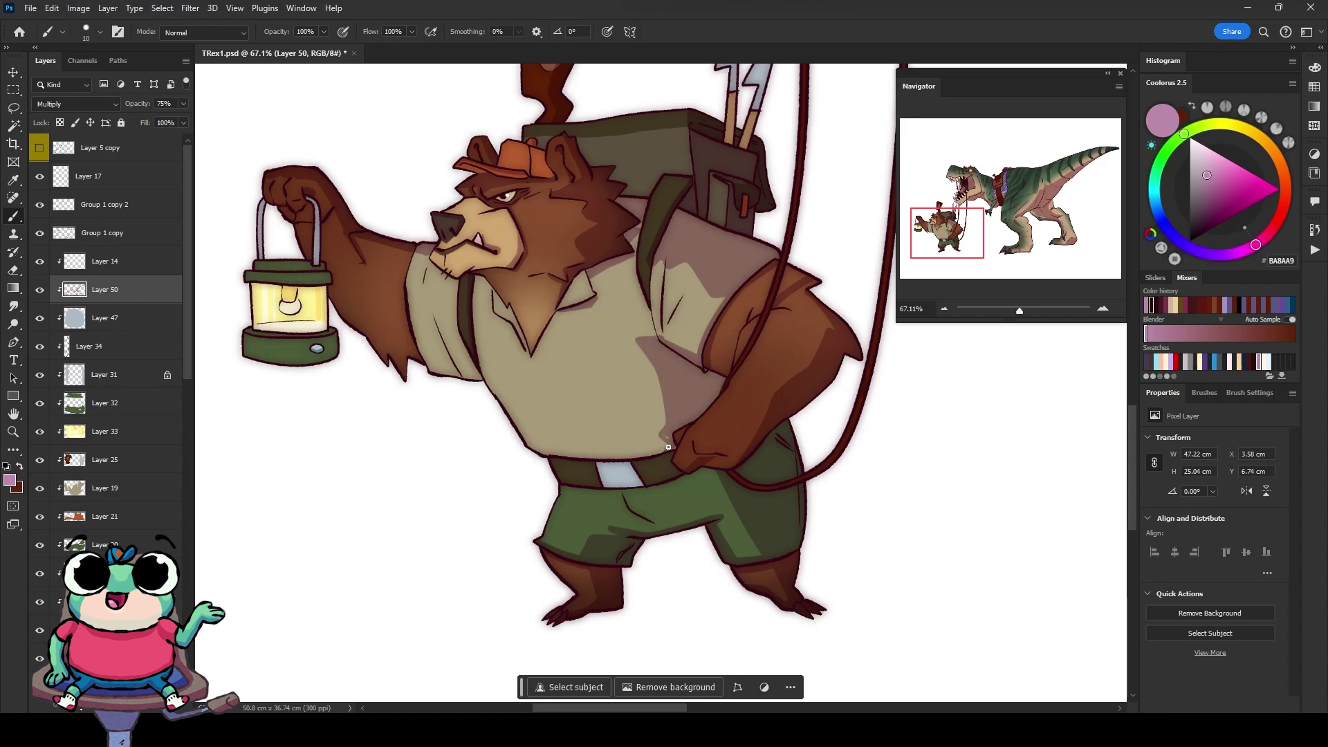
key(e)
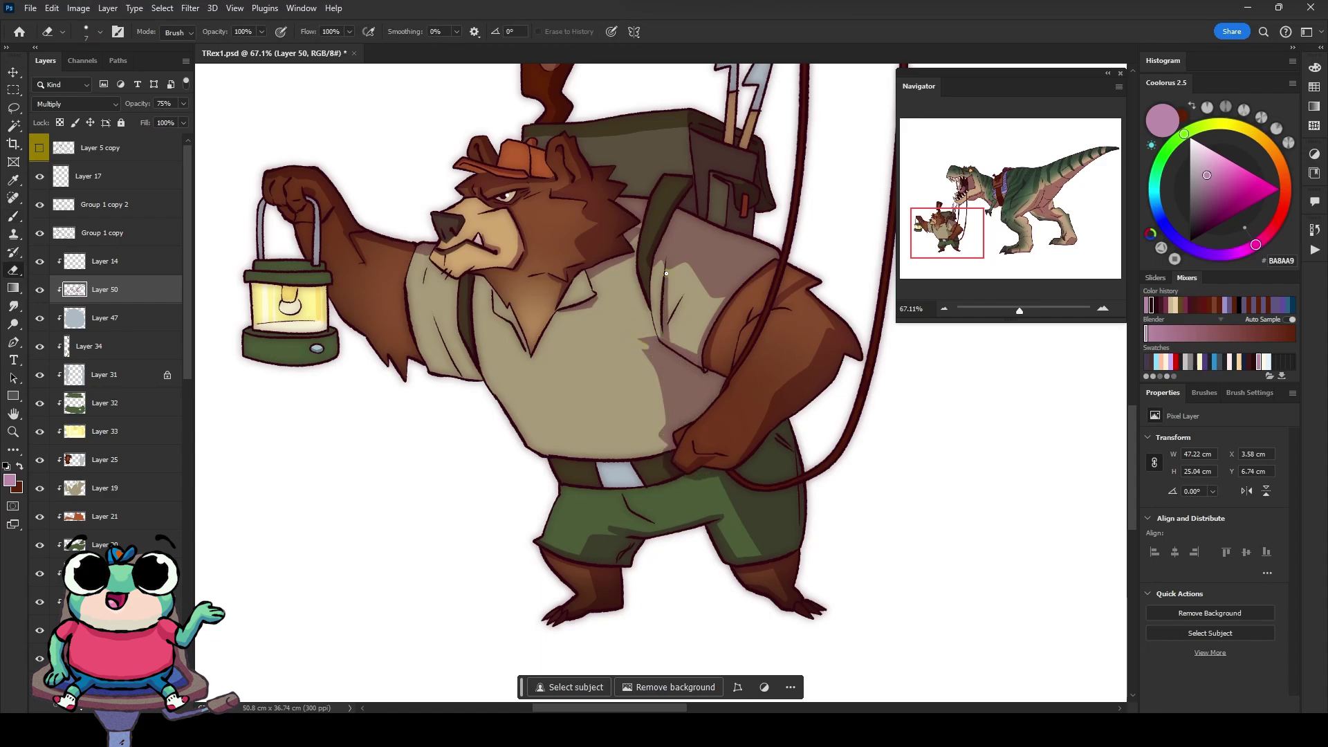
mouse_move(674, 339)
mouse_down()
mouse_move(686, 287)
mouse_move(698, 356)
mouse_up()
key(b)
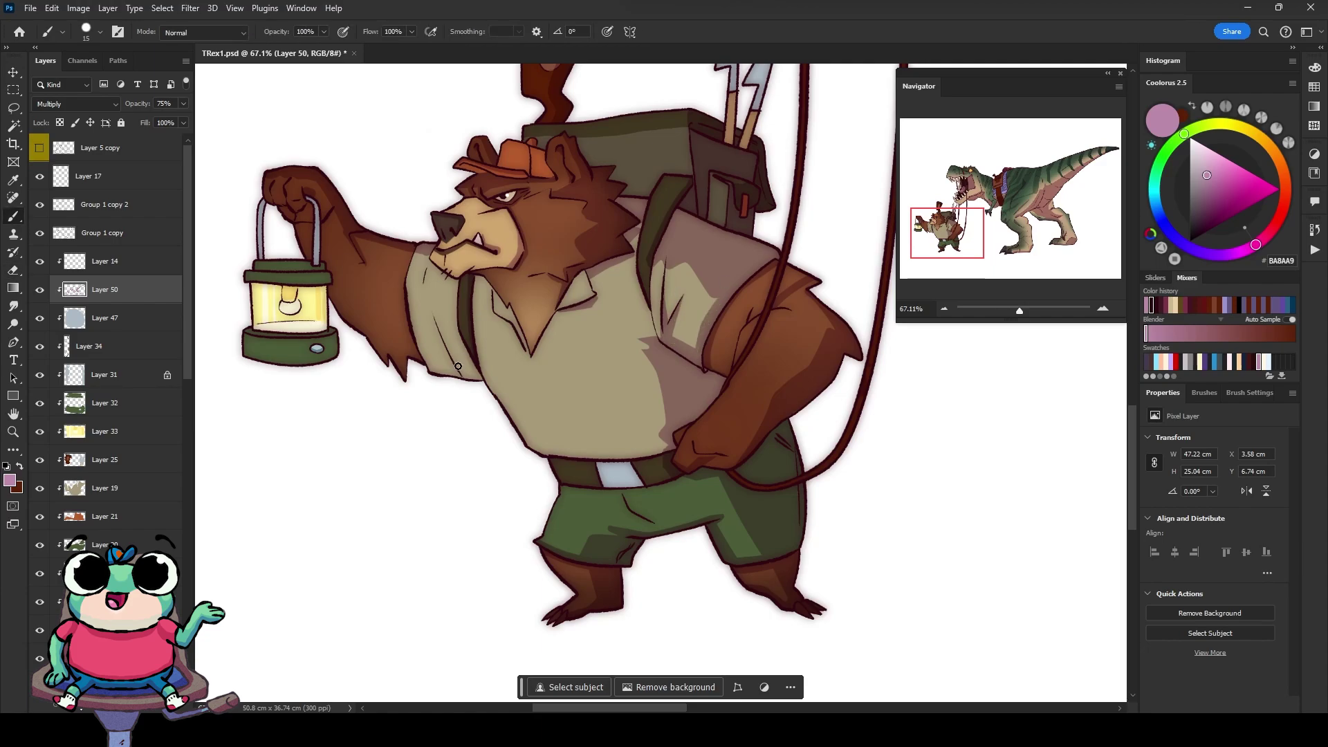
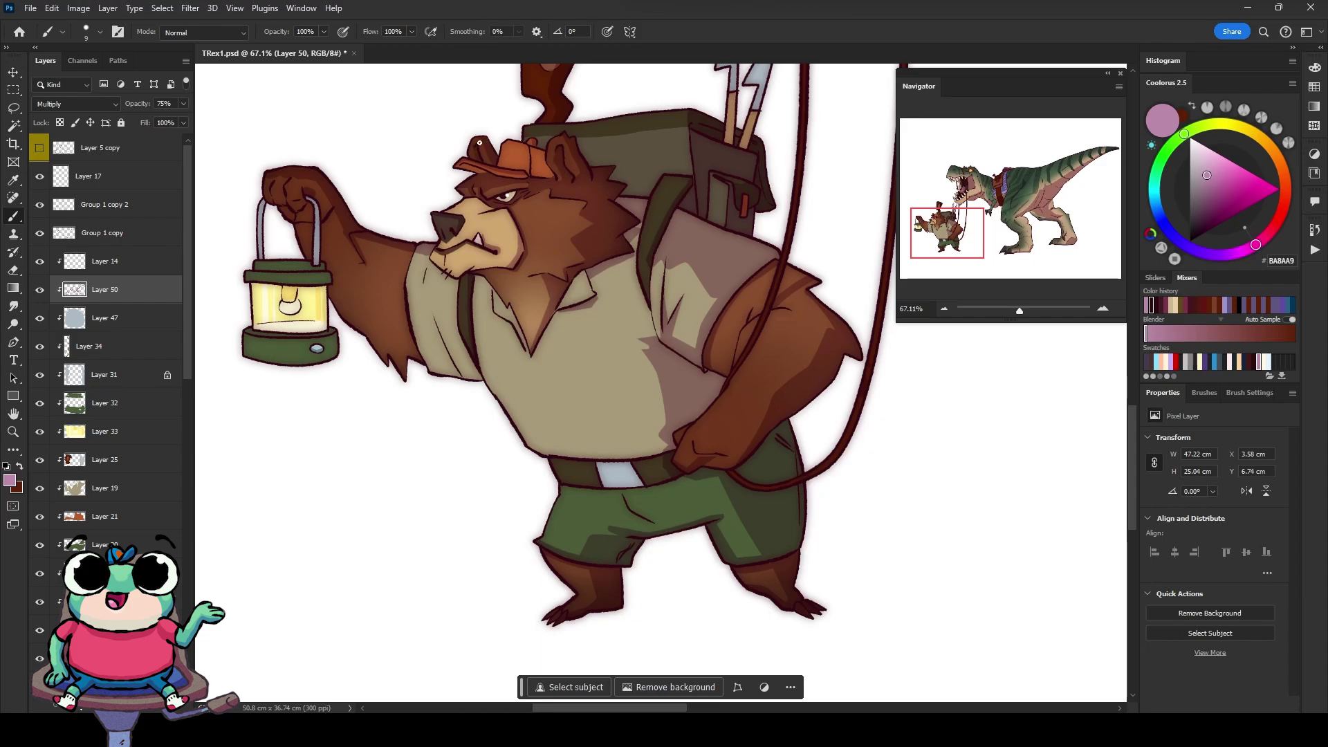
Step: Darken the bear's green shorts with Multiply shading, including the top under the belt
key(bracketright)
drag(703, 484, 700, 512)
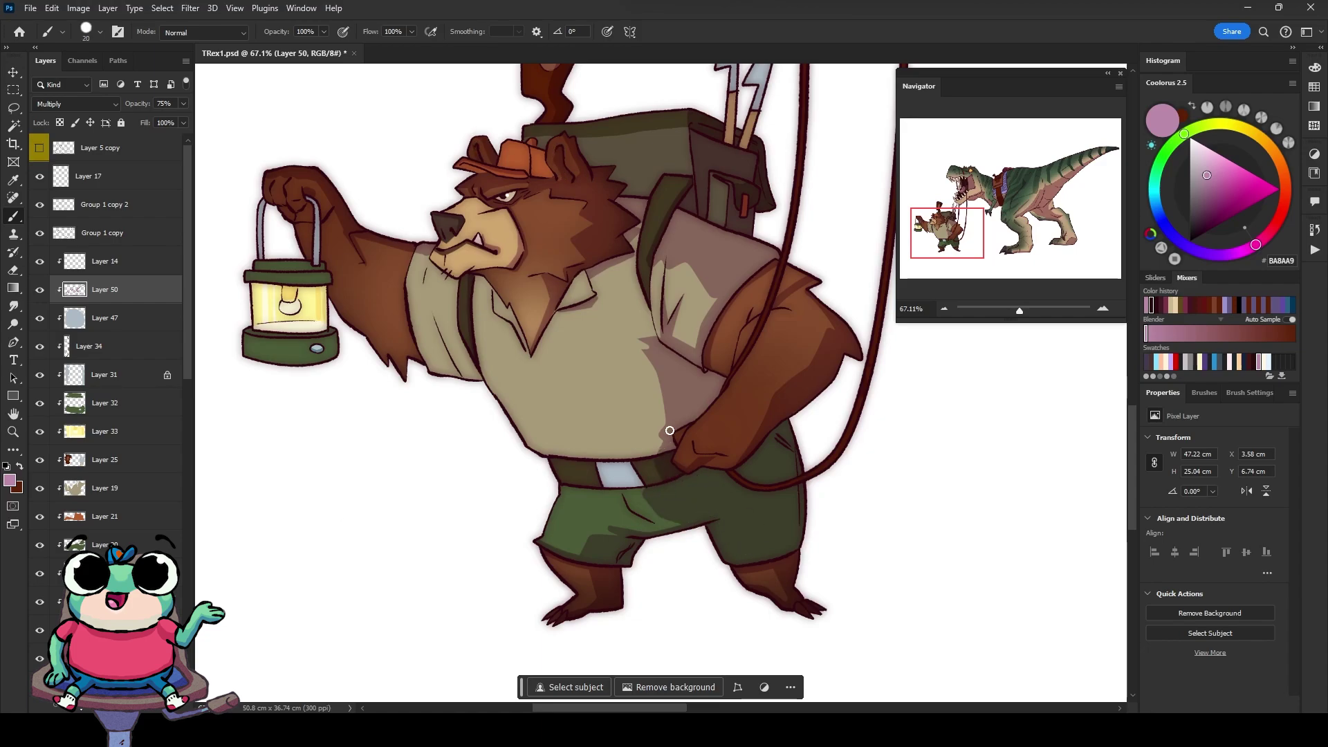
drag(569, 487, 664, 482)
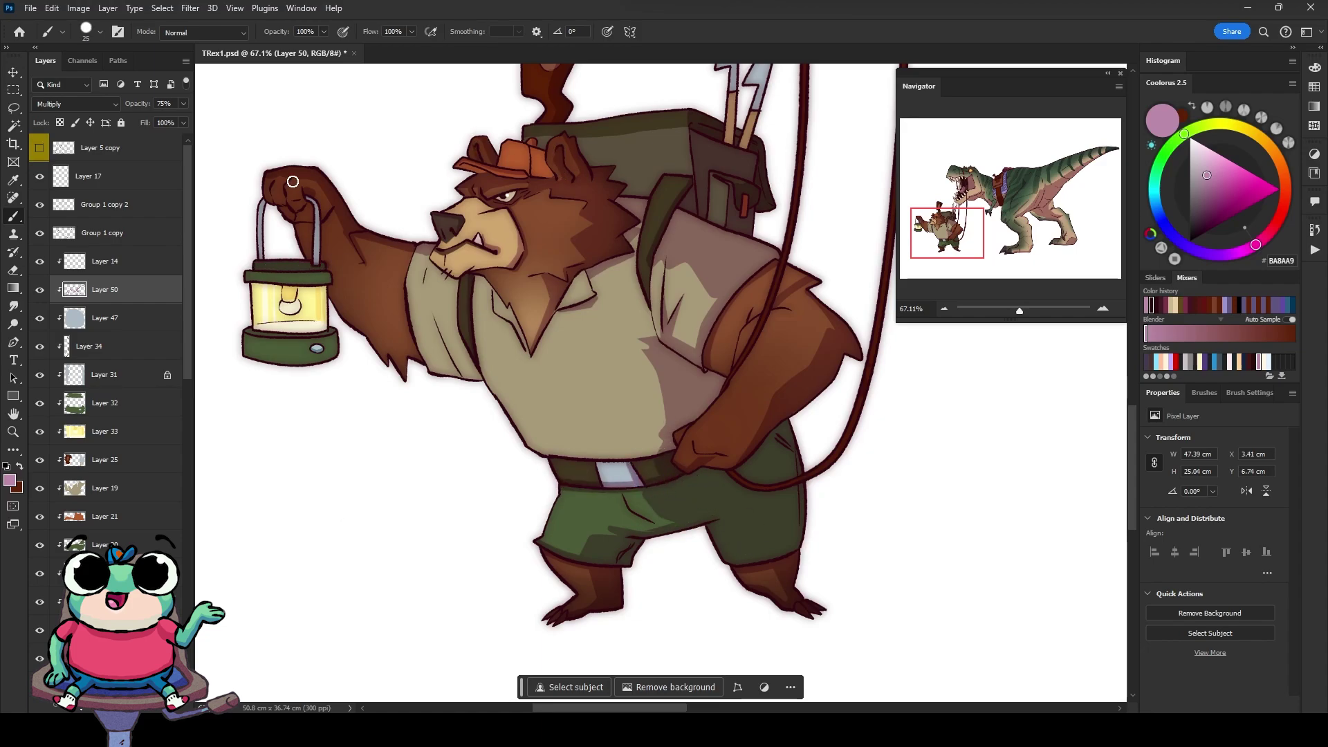
Step: Erase the stray shading around the lantern and along its top rim
key(e)
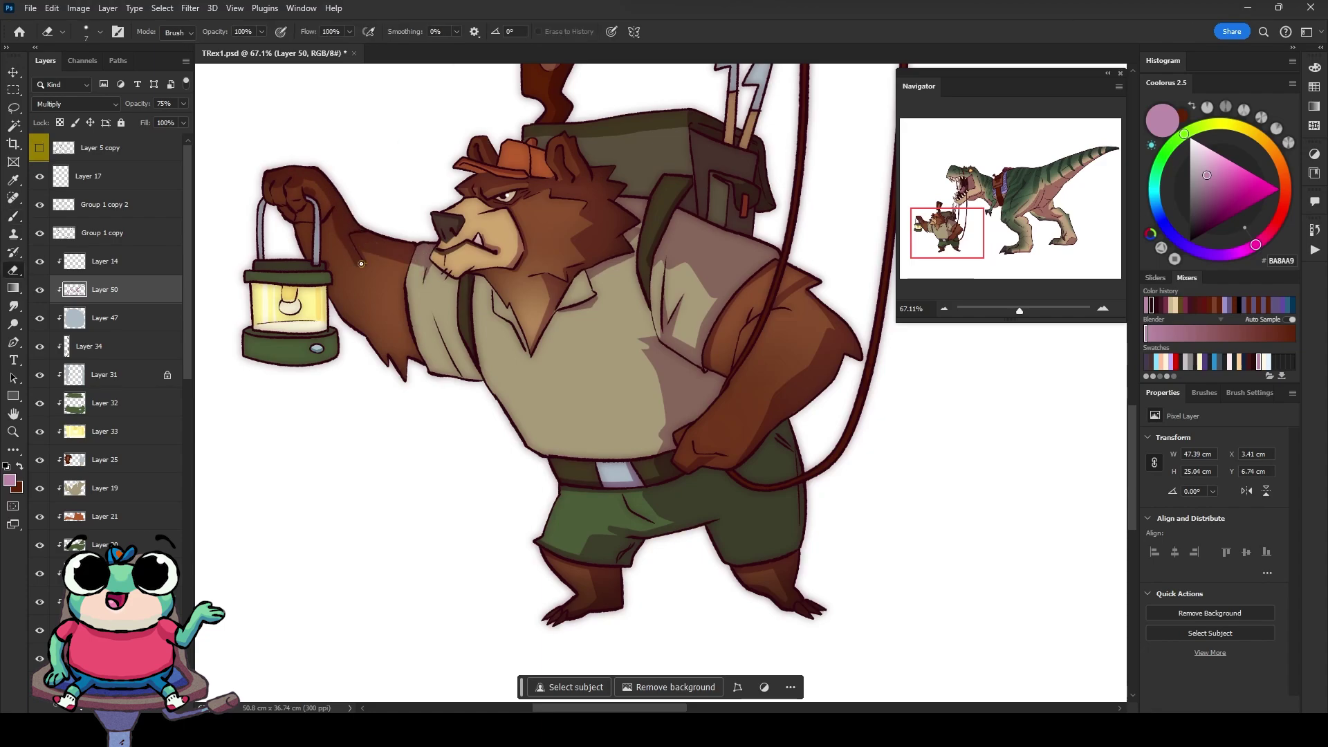
key(bracketright)
drag(331, 325, 249, 328)
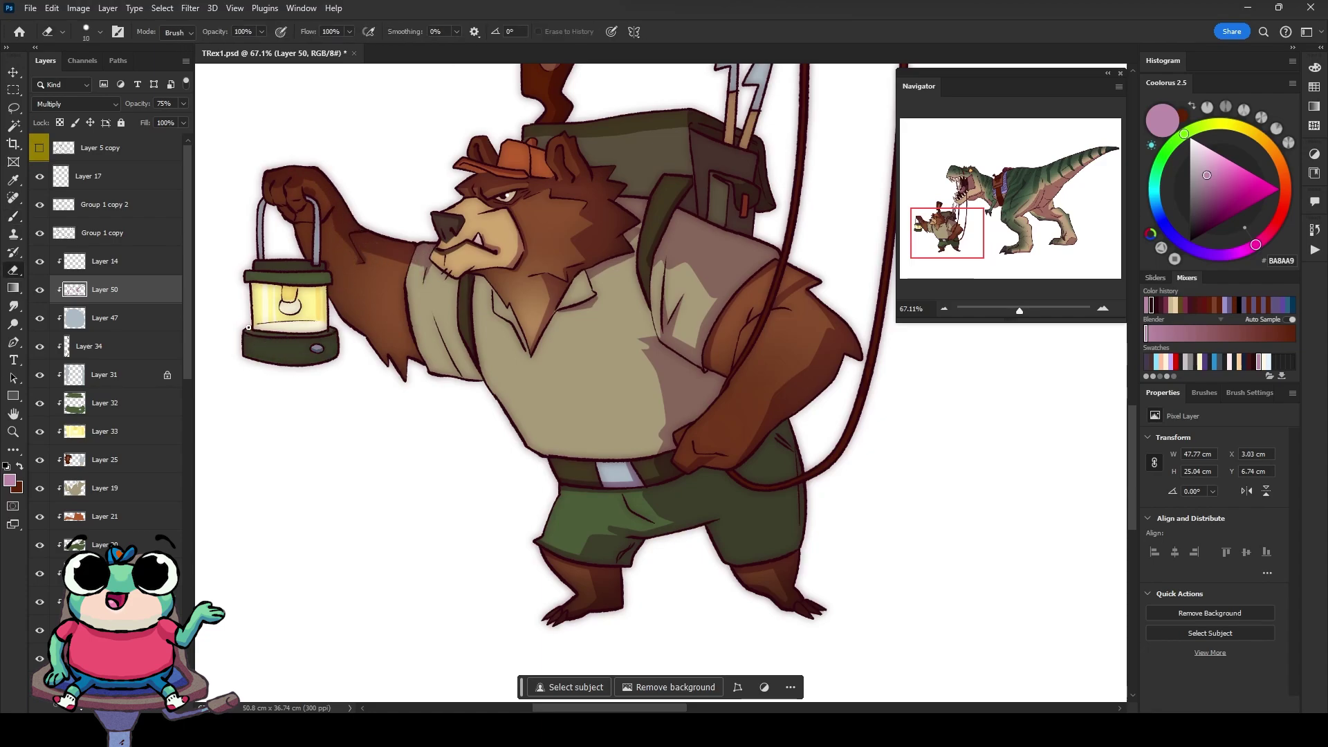
drag(245, 273, 330, 264)
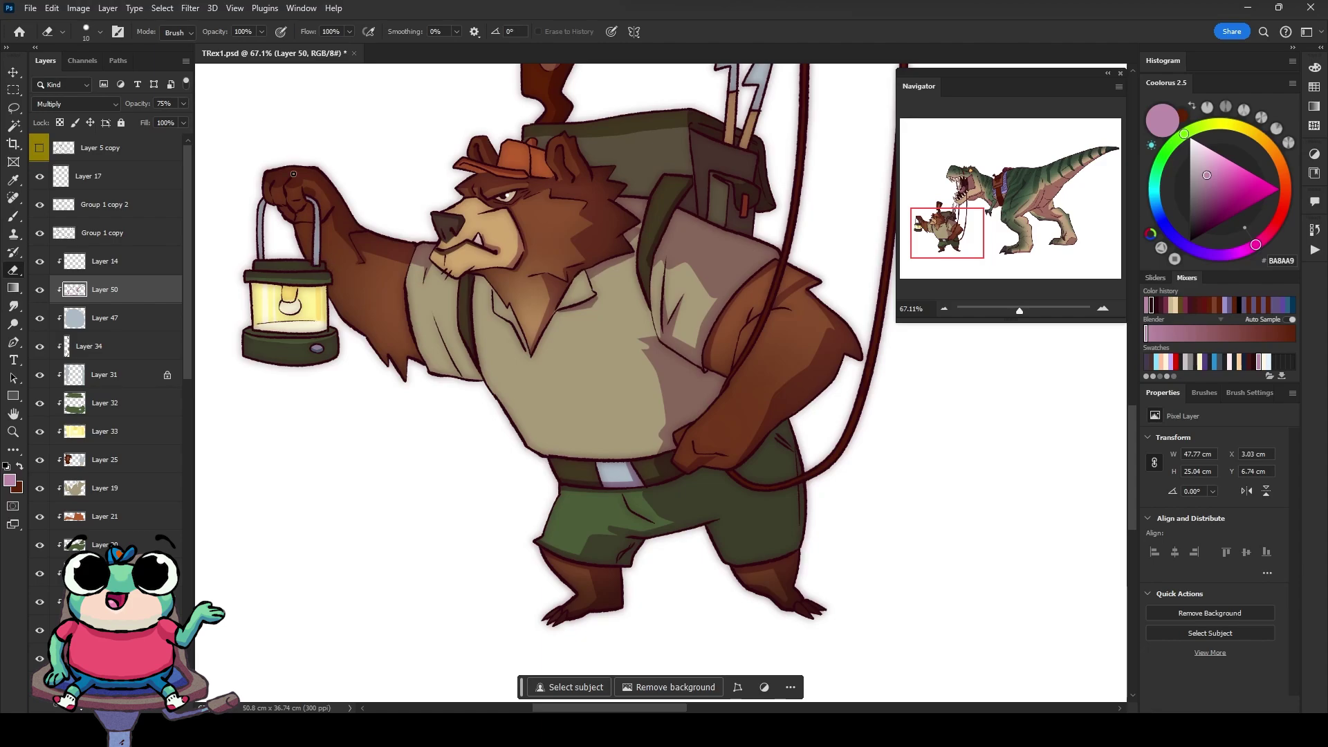
key(b)
Step: Fit the illustration in the window and add a new blank Layer 51
key(ctrl+0)
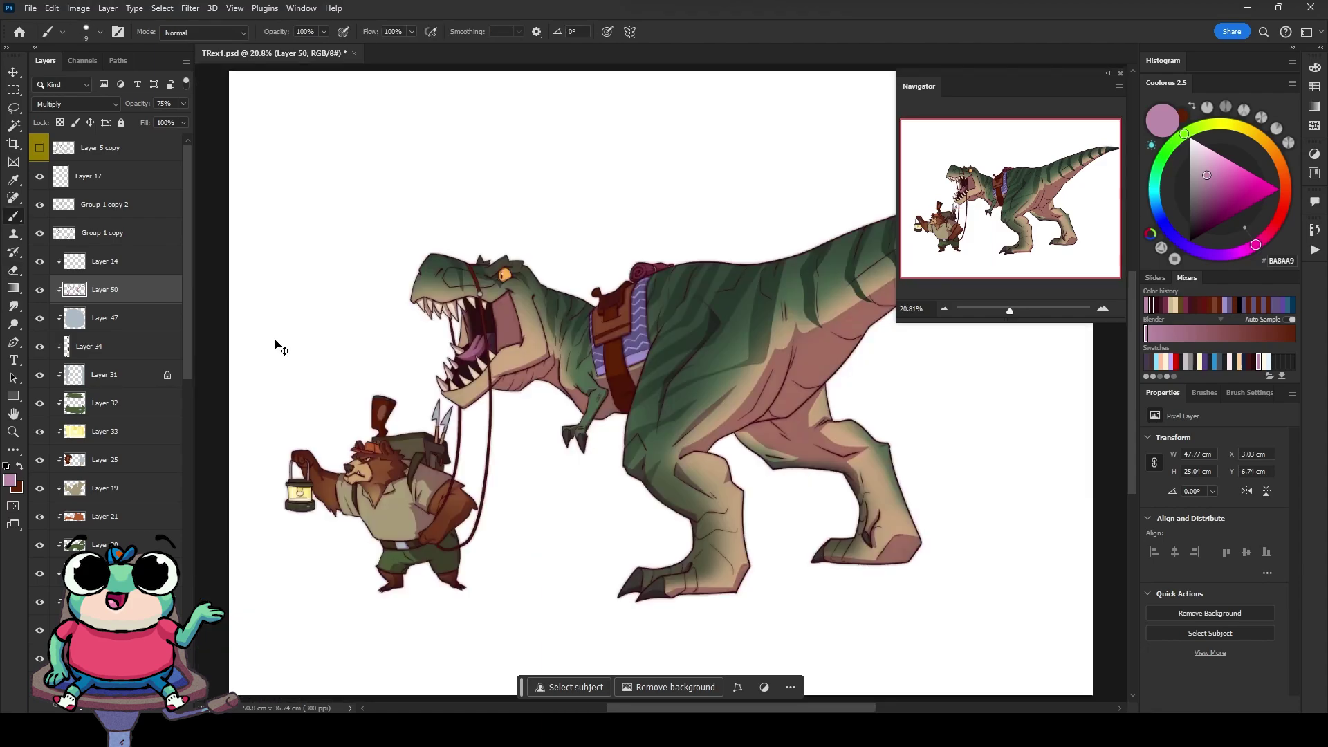
key(ctrl+shift+alt+n)
alt+click(299, 492)
Step: Set Layer 51 to Soft Light blending, raise its opacity, and pick pale yellow FFF8C1
scroll(300, 493, up, 2)
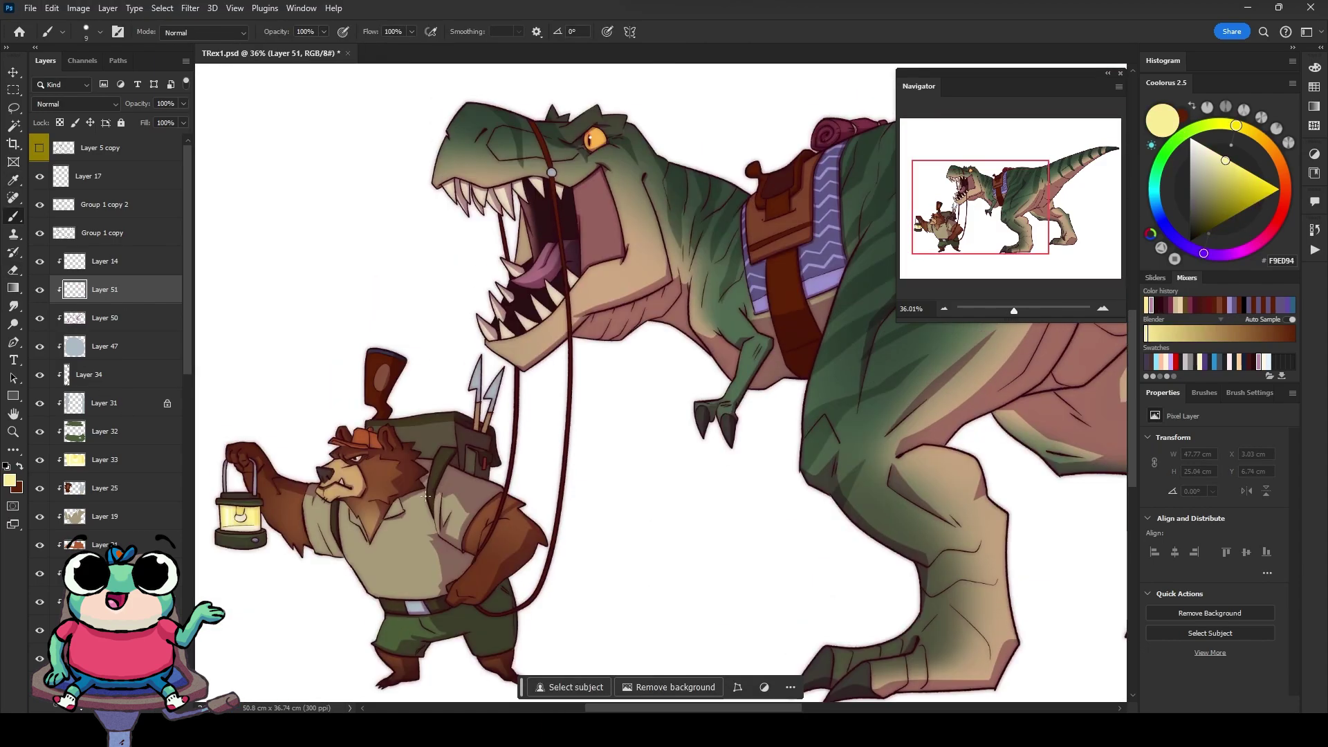
click(76, 104)
click(50, 248)
drag(183, 103, 166, 122)
click(1211, 150)
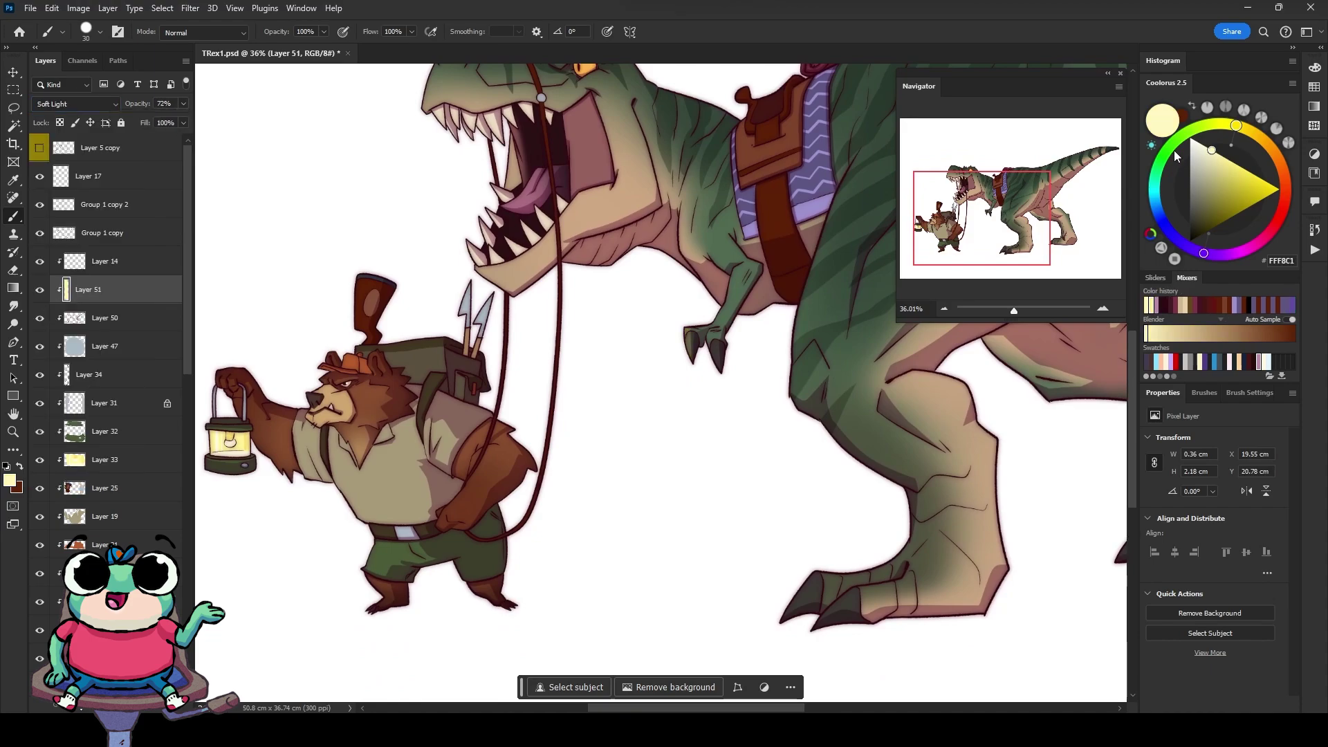
Step: Paint soft yellow highlights on the bear's shirt and along its arm
mouse_move(335, 449)
mouse_down()
mouse_move(342, 498)
mouse_move(396, 463)
mouse_move(377, 512)
mouse_up()
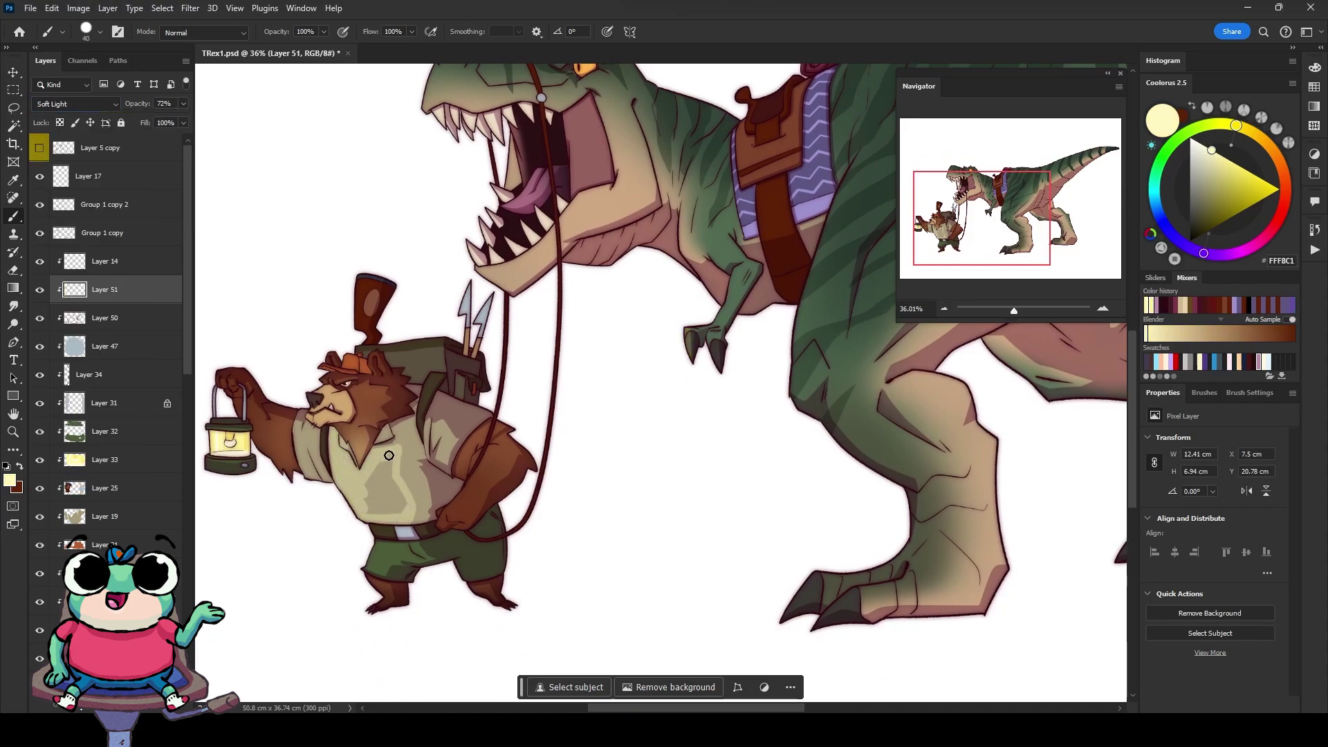
drag(384, 453, 398, 529)
key(e)
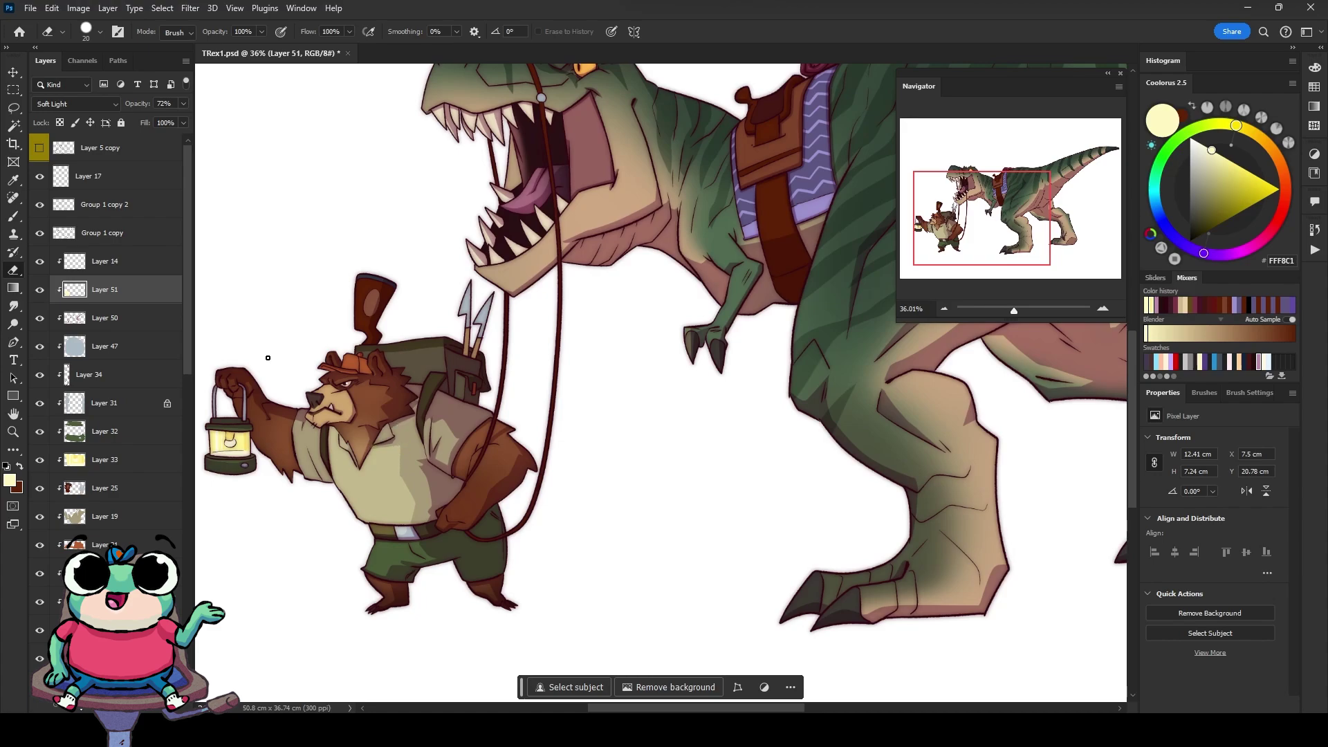
key(b)
scroll(268, 358, up, 5)
scroll(339, 378, down, 3)
drag(346, 272, 538, 427)
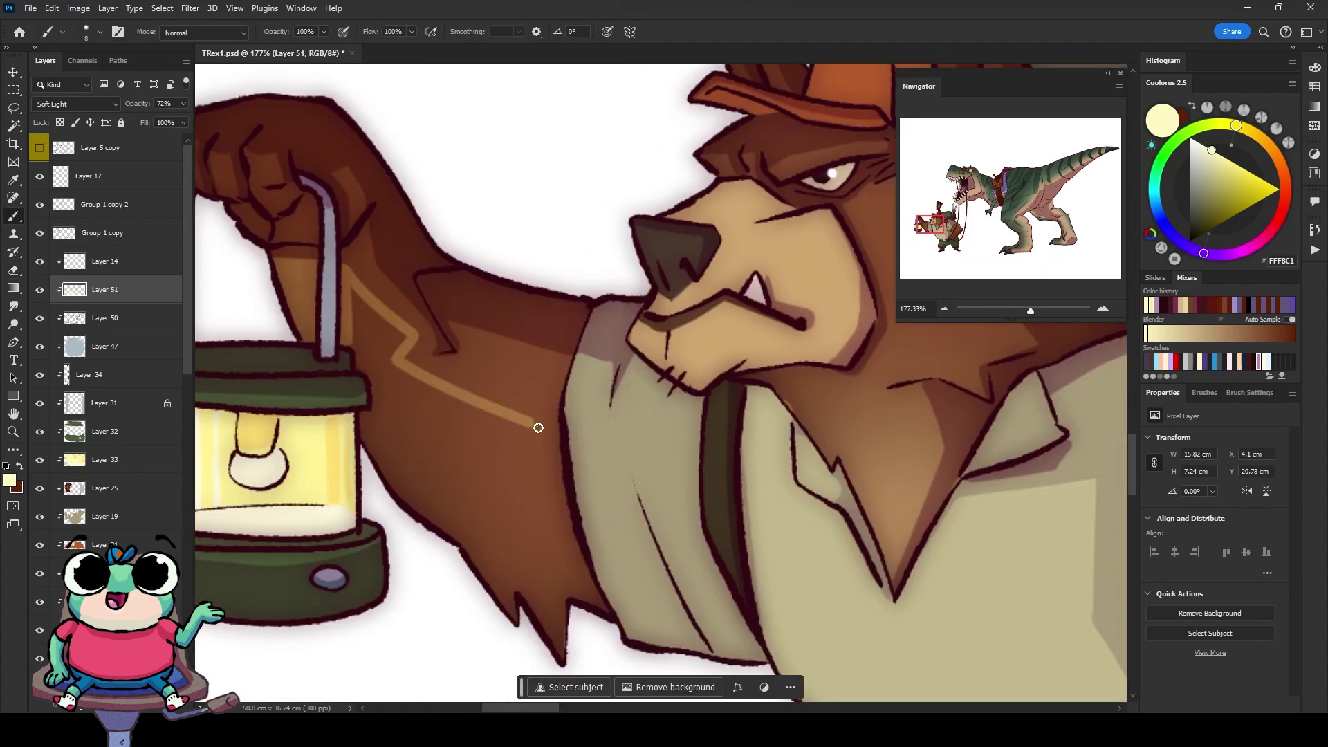
mouse_move(355, 334)
mouse_down()
mouse_move(371, 433)
mouse_move(394, 367)
mouse_move(529, 638)
mouse_move(522, 552)
mouse_up()
Step: Highlight the shirt front, nose, muzzle, eye area and hat brim
key(bracketright)
key(bracketright)
key(bracketright)
drag(576, 372, 643, 465)
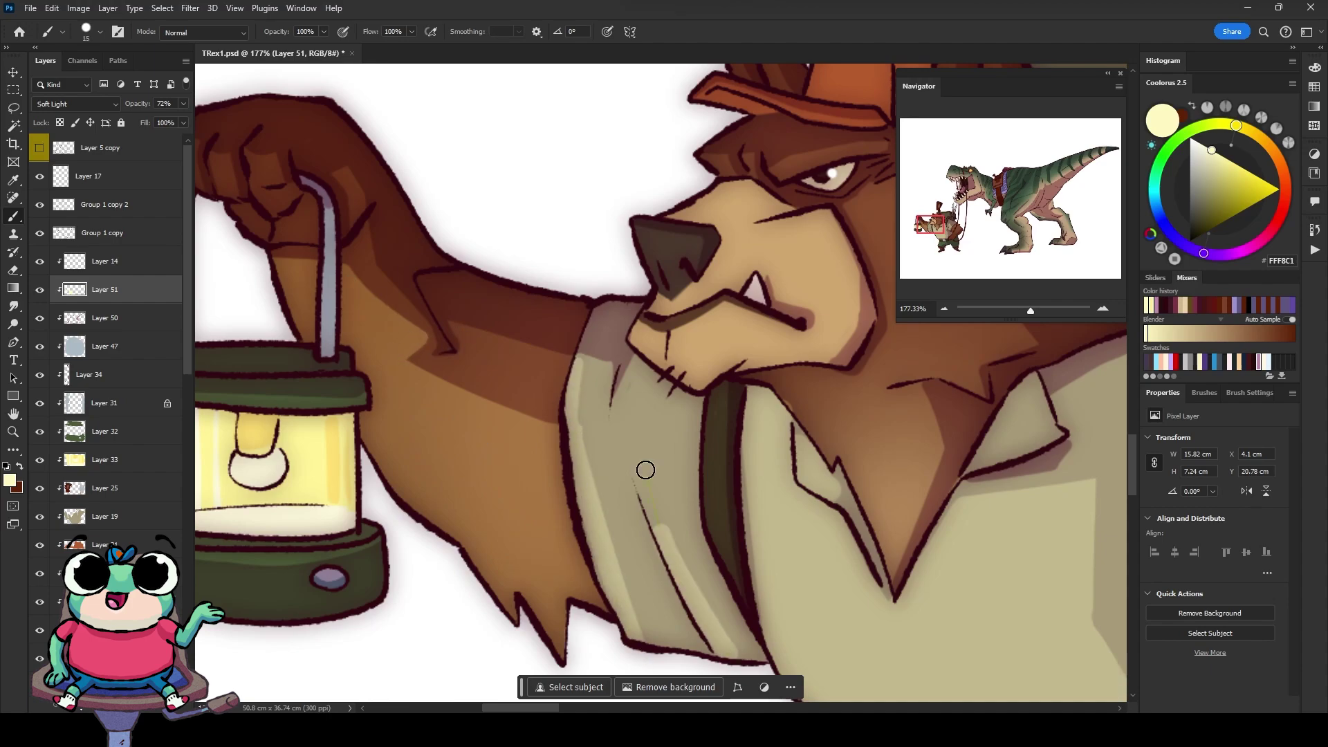
drag(623, 394, 650, 525)
key(bracketright)
key(bracketright)
drag(639, 235, 685, 284)
drag(643, 332, 707, 319)
drag(771, 177, 823, 156)
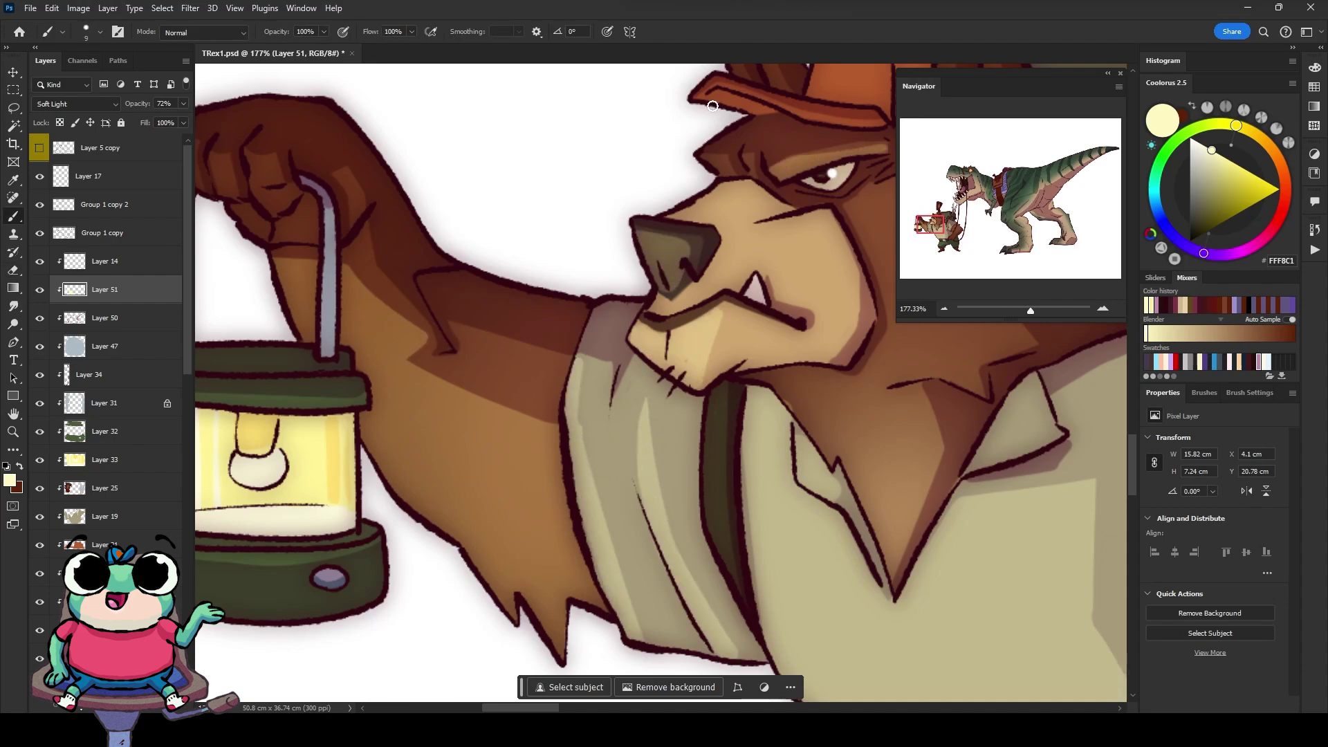
drag(698, 111, 775, 90)
key(bracketleft)
key(bracketleft)
drag(836, 121, 885, 111)
scroll(691, 277, right, 3)
key(bracketright)
key(bracketright)
key(bracketright)
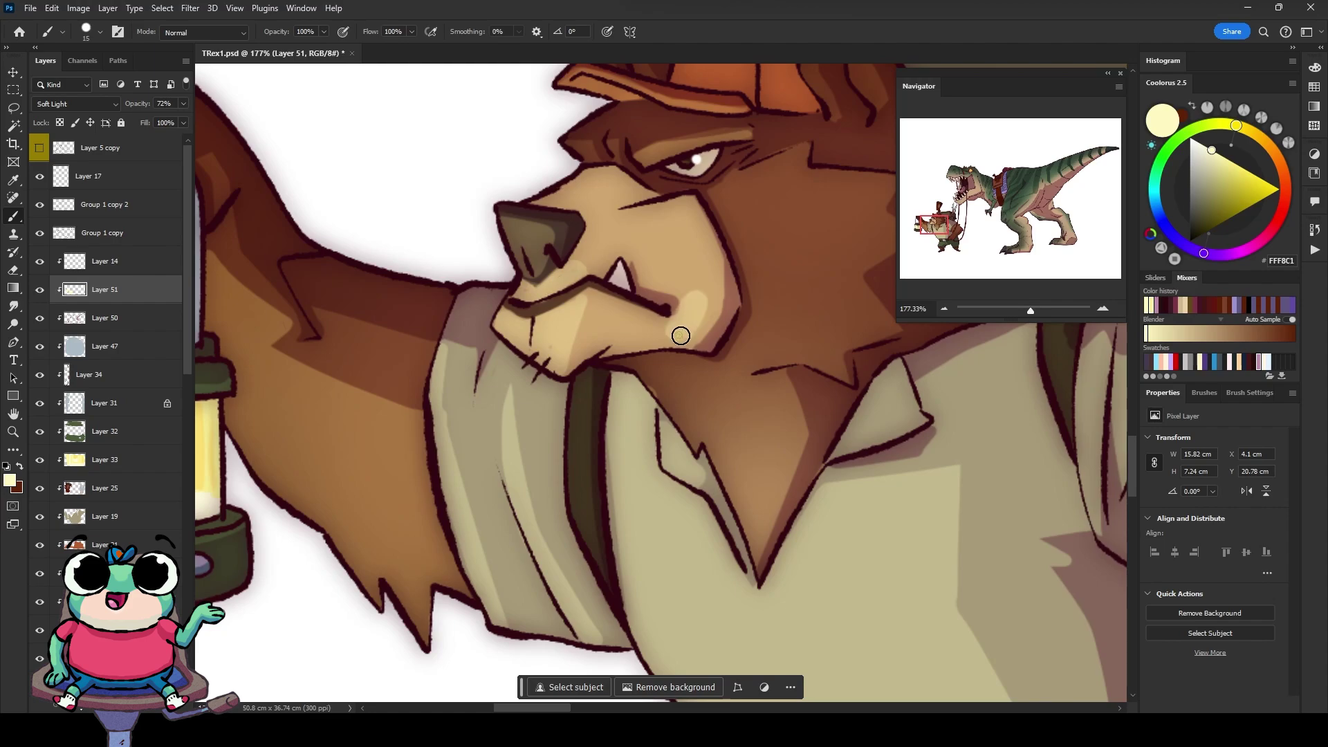
Step: Erase the excess muzzle highlights and raise Layer 51 opacity to 88%
key(e)
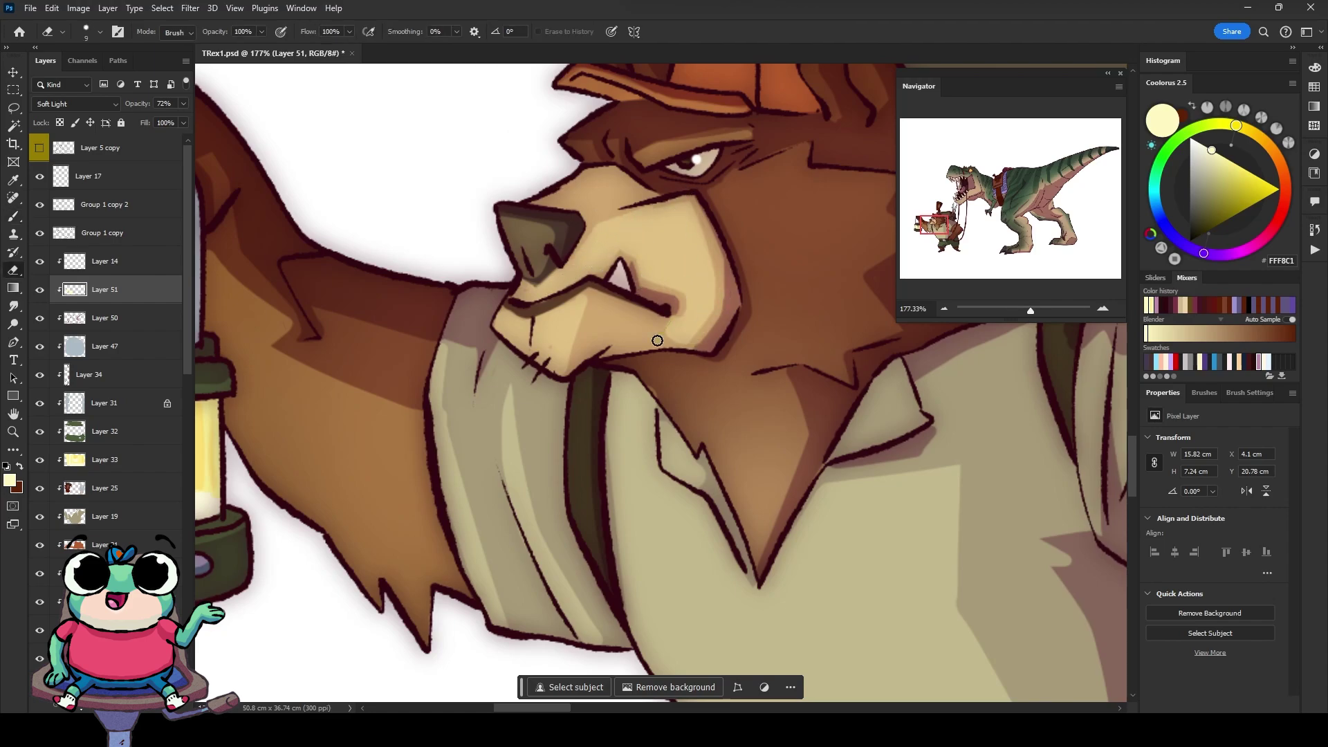
drag(692, 304, 657, 342)
drag(602, 256, 511, 290)
scroll(553, 277, down, 5)
click(174, 123)
drag(174, 123, 178, 123)
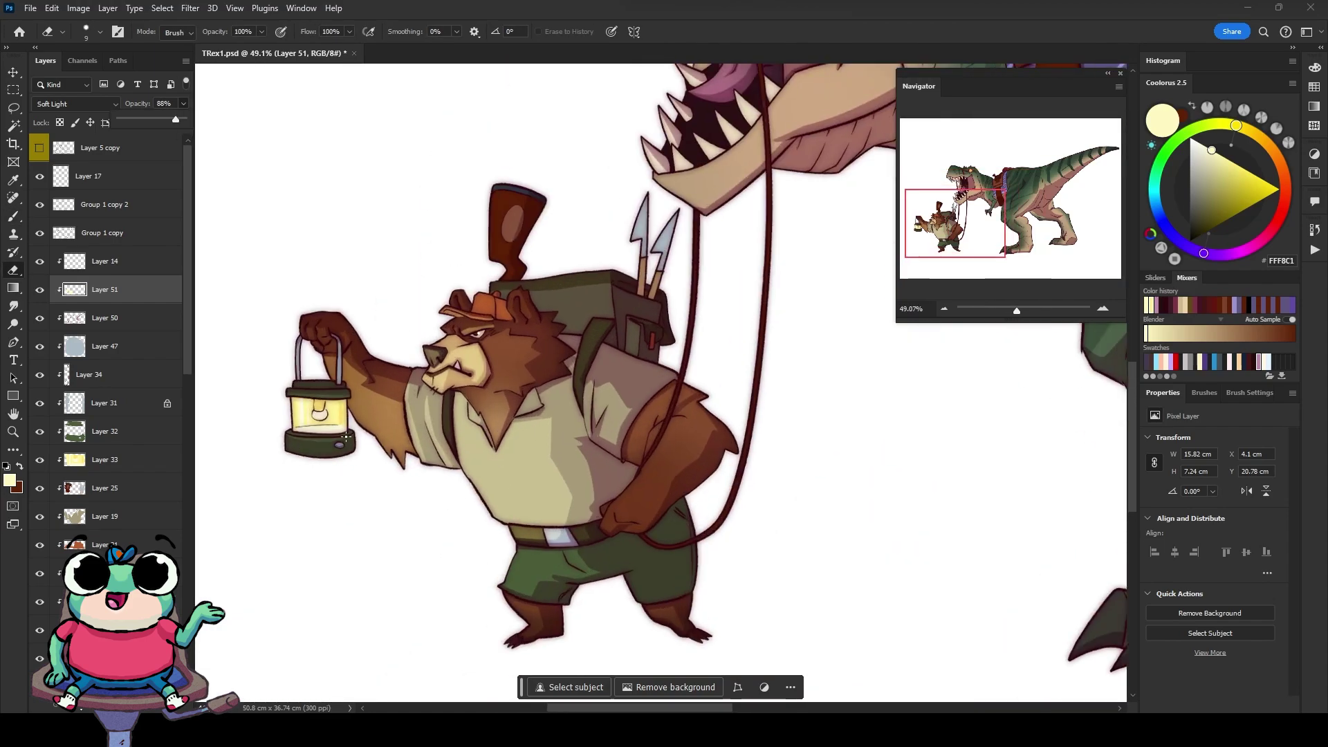
Step: Trim the arm highlight, then highlight the green trousers, rifle stock and backpack top
key(b)
key(e)
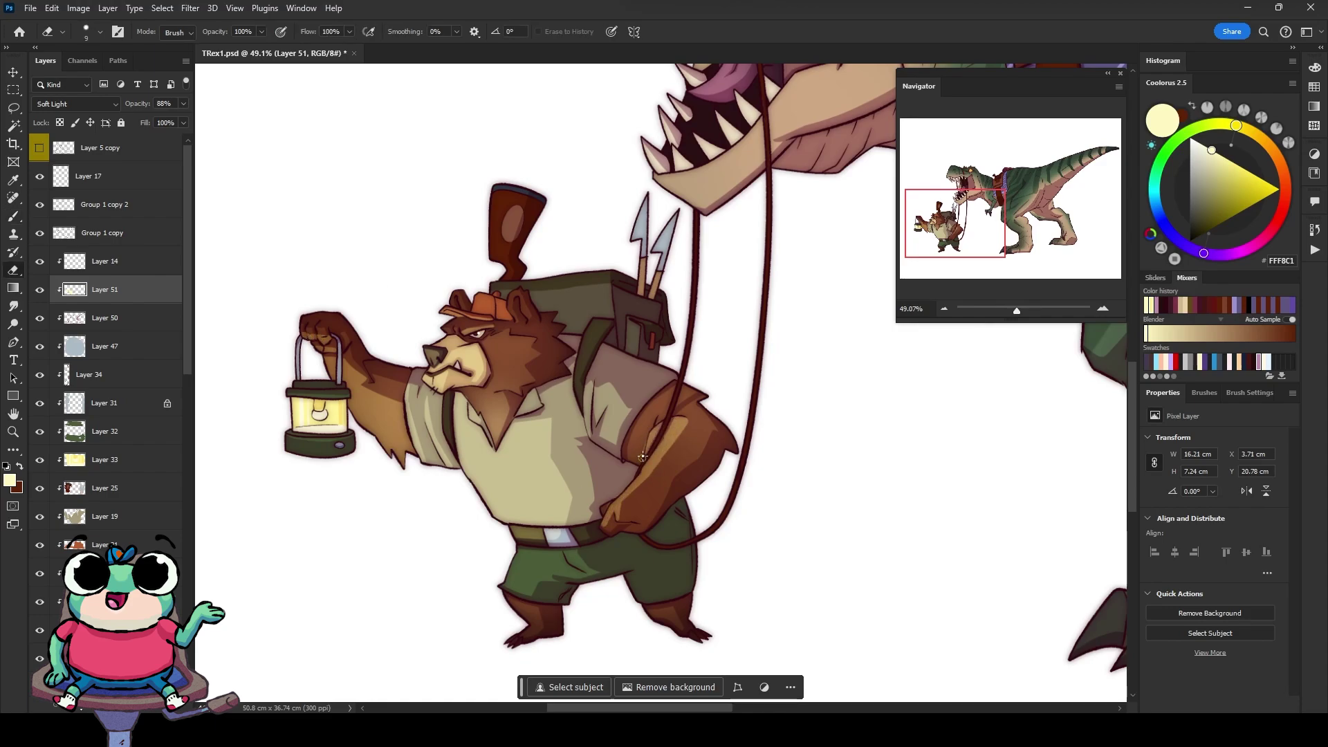
drag(672, 423, 665, 436)
key(b)
drag(515, 557, 538, 573)
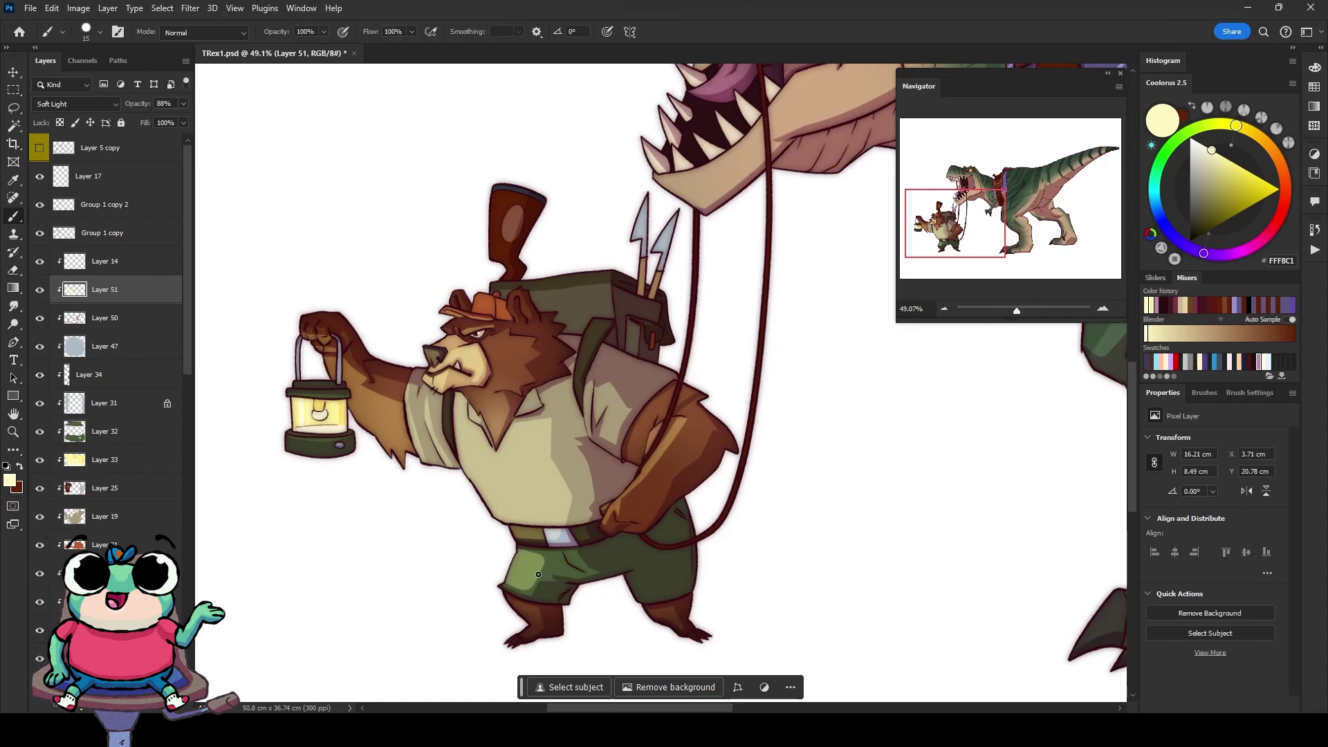
key(bracketright)
key(bracketright)
key(bracketright)
drag(492, 190, 493, 252)
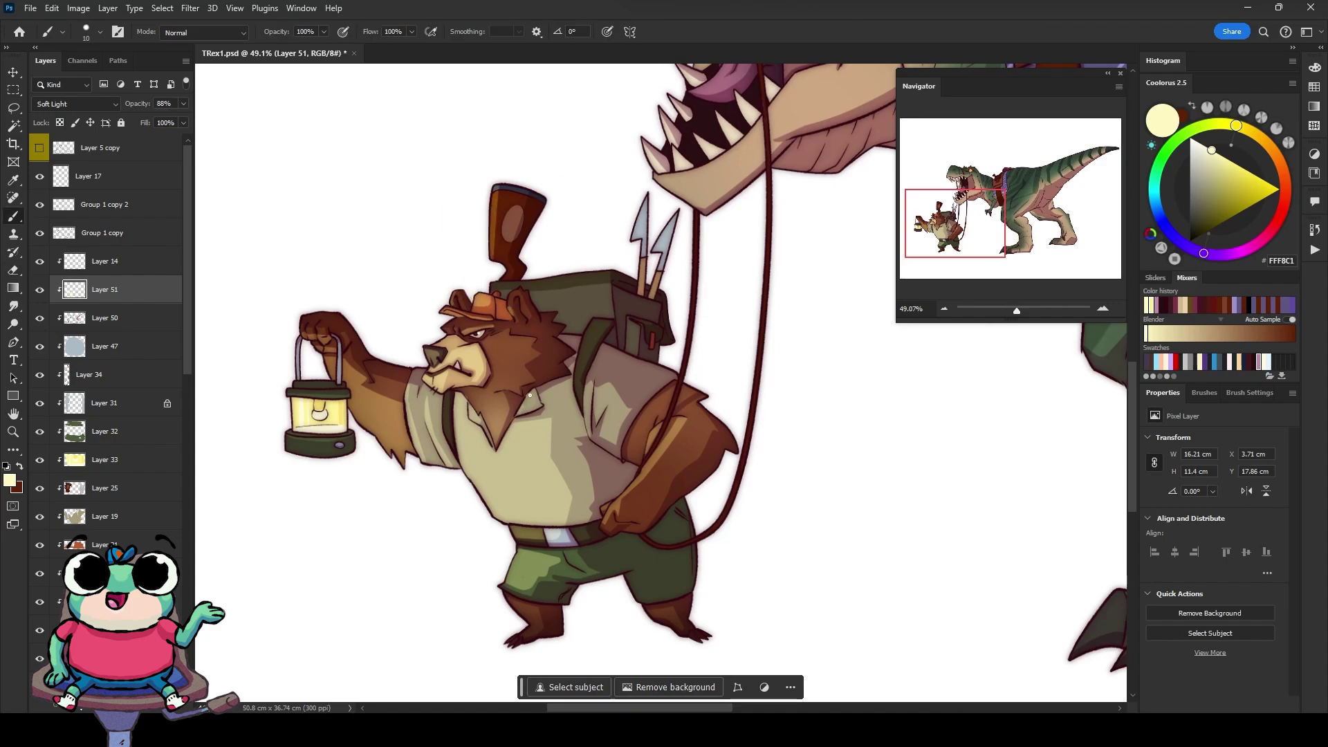
key(ctrl+z)
key(bracketright)
drag(526, 283, 597, 311)
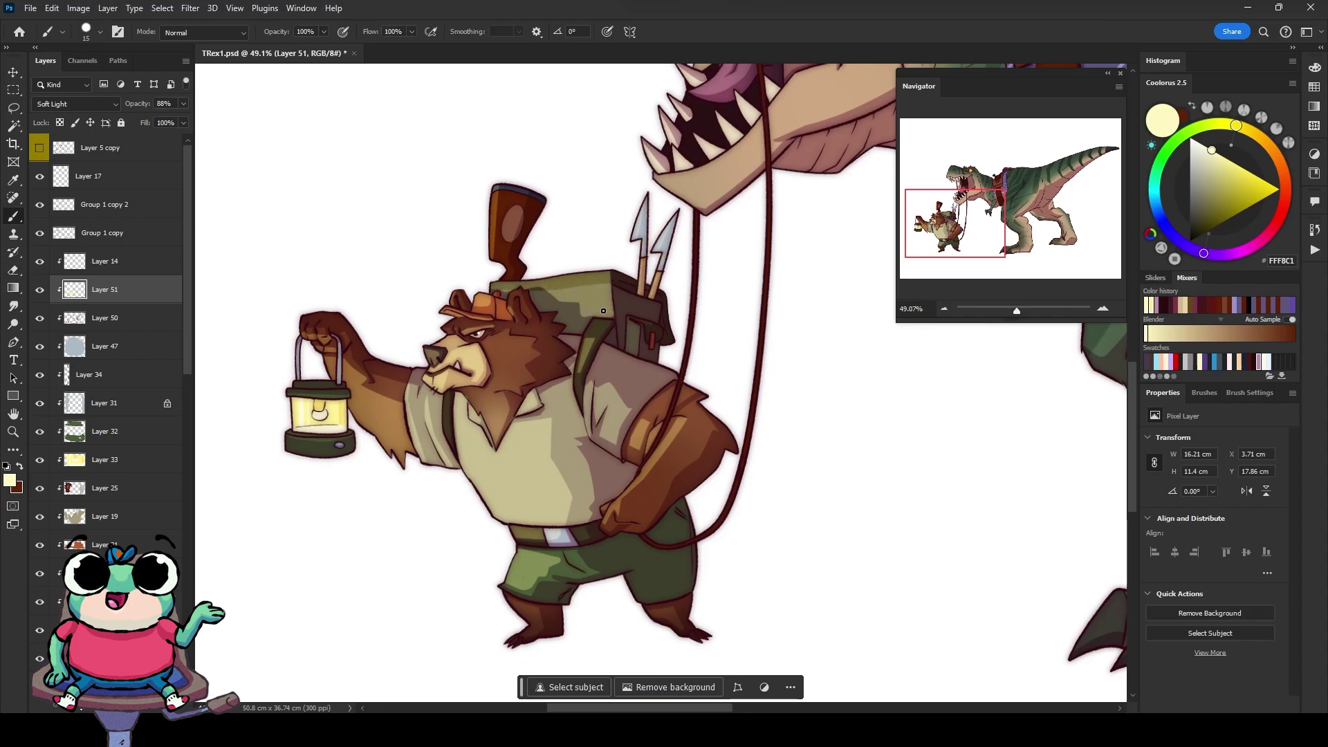
Step: Erase highlight near the T-rex's lower teeth and add a light stroke by the snout
key(e)
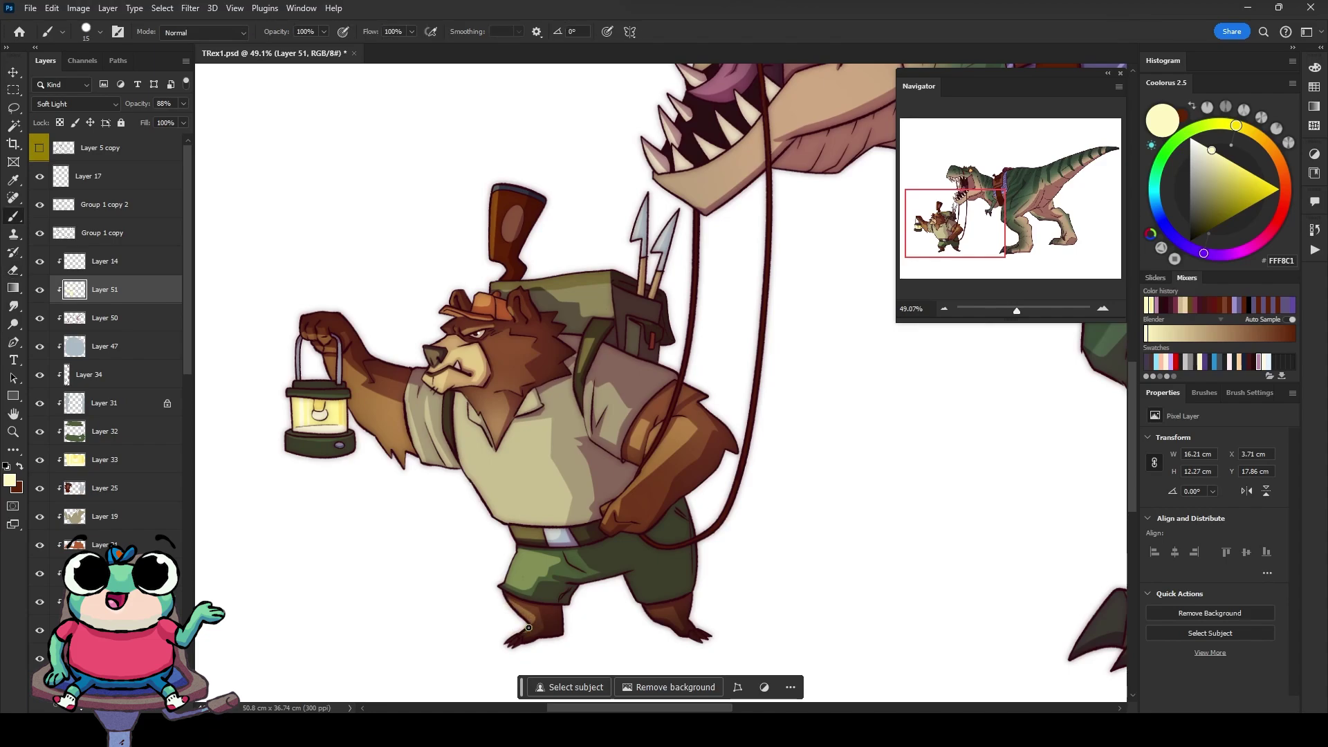
key(b)
scroll(444, 369, up, 5)
scroll(543, 442, right, 2)
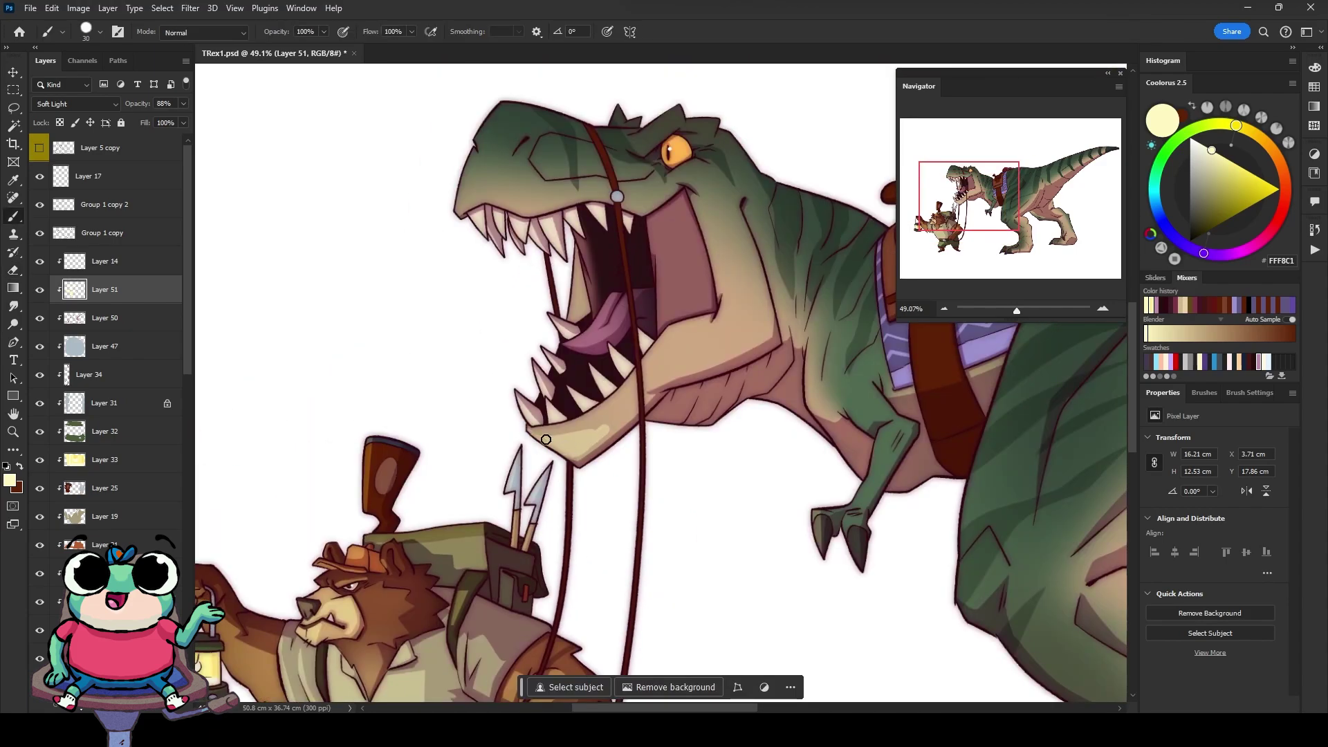
key(e)
drag(613, 392, 514, 399)
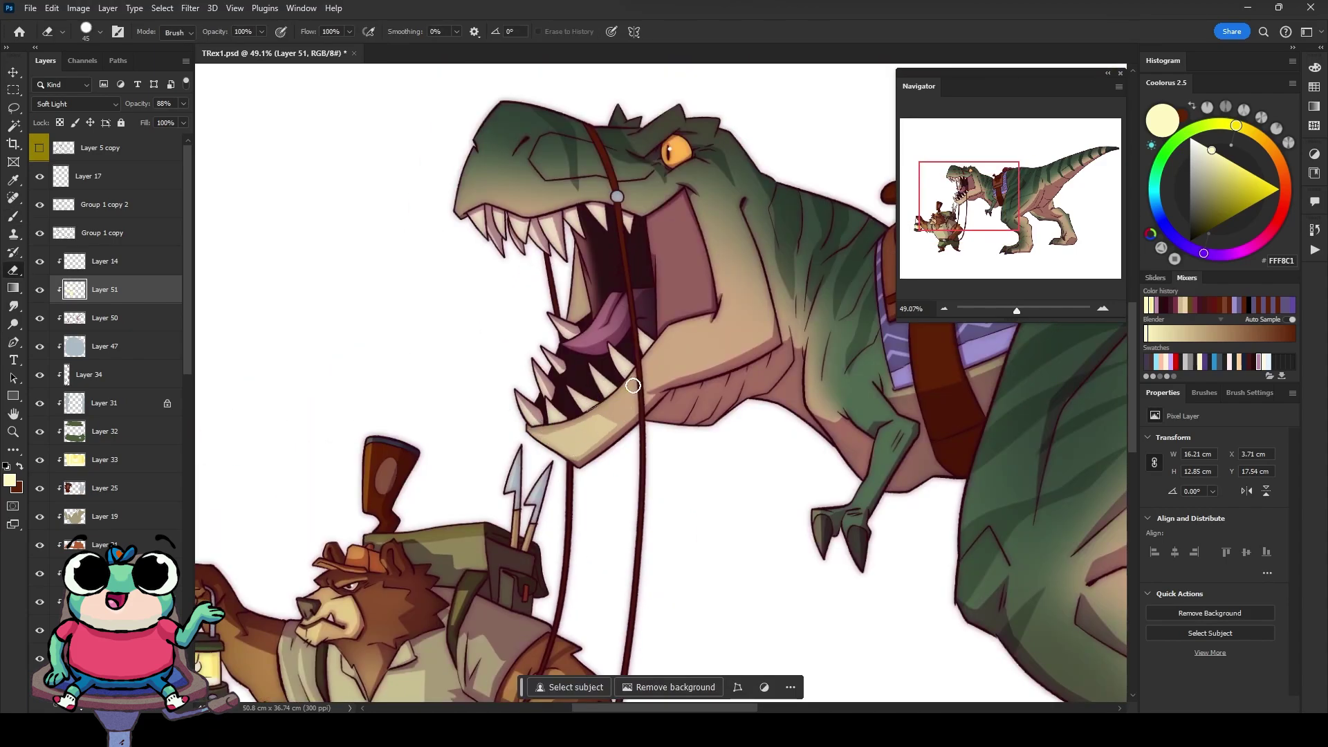
key(b)
drag(460, 214, 486, 201)
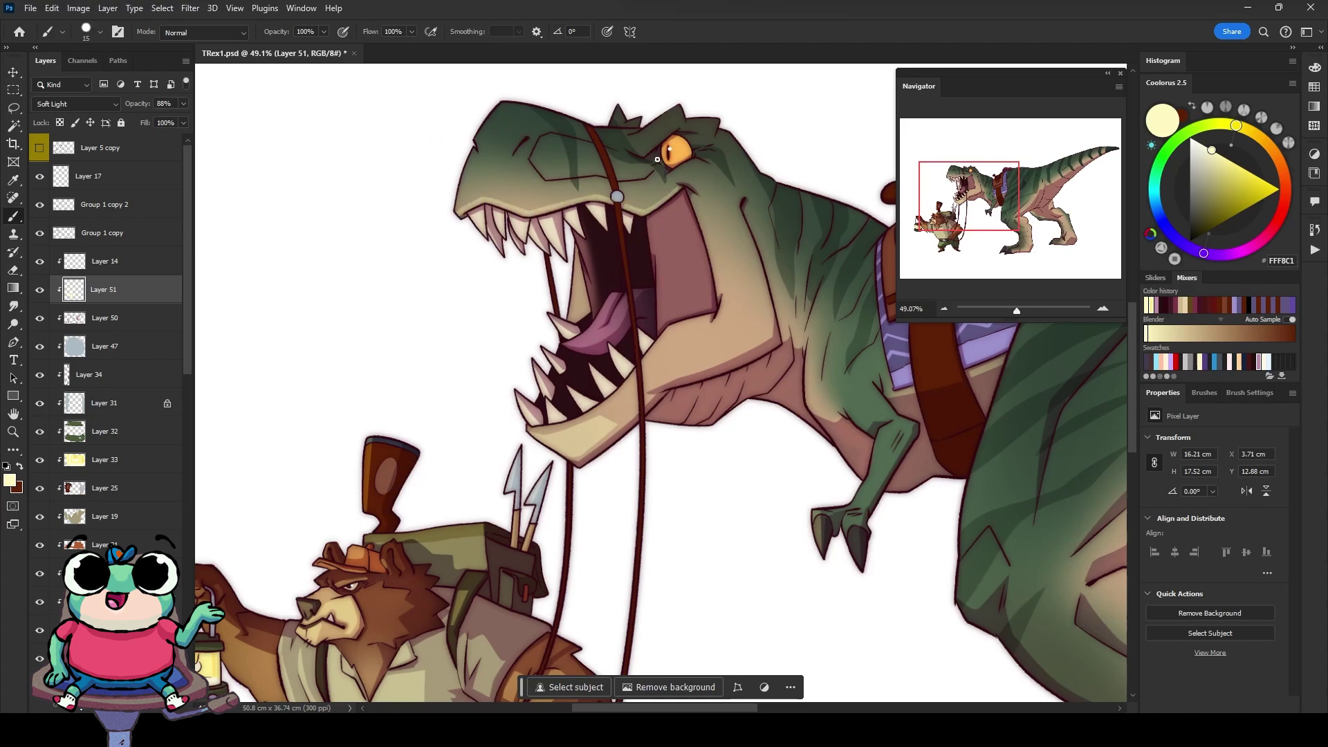
Step: Trim the stroke near the head and paint a jagged highlight on the T-rex jaw
key(e)
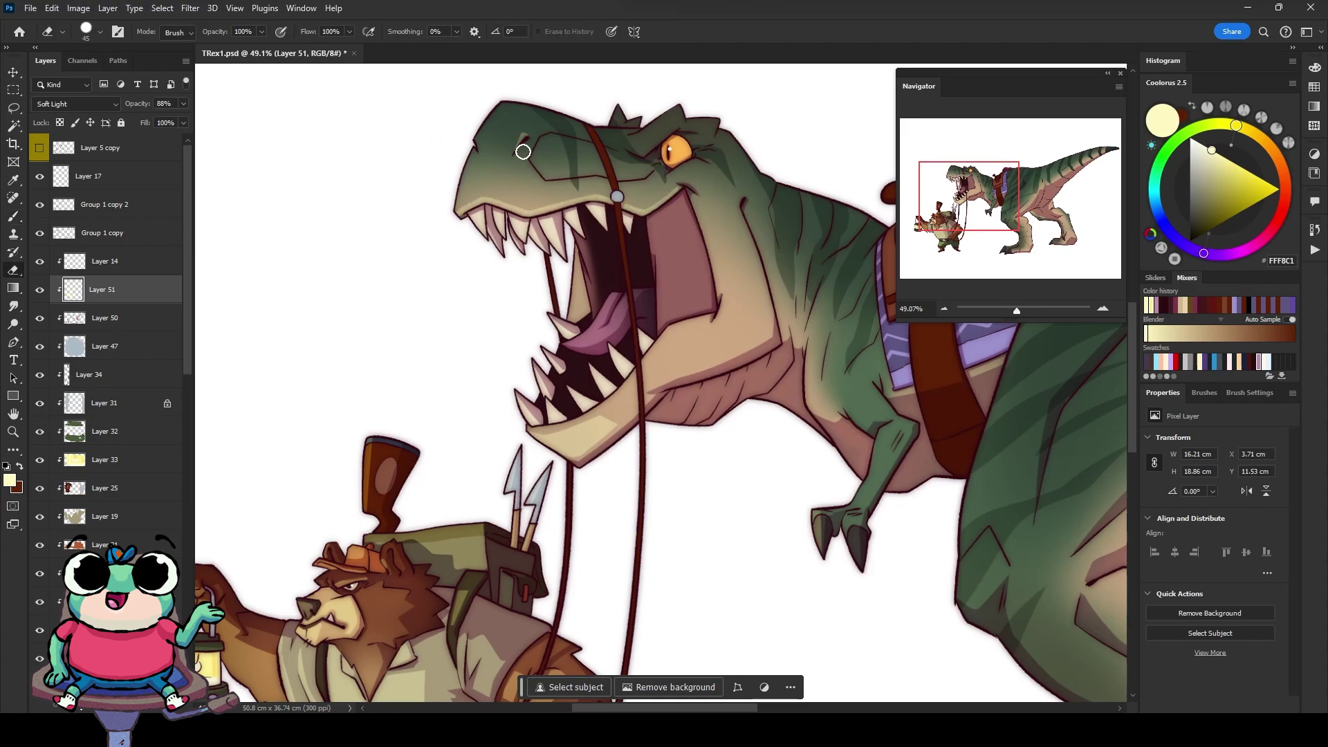
key(b)
drag(625, 151, 655, 145)
key(e)
key(b)
mouse_move(660, 373)
mouse_down()
mouse_move(733, 285)
mouse_move(712, 331)
mouse_up()
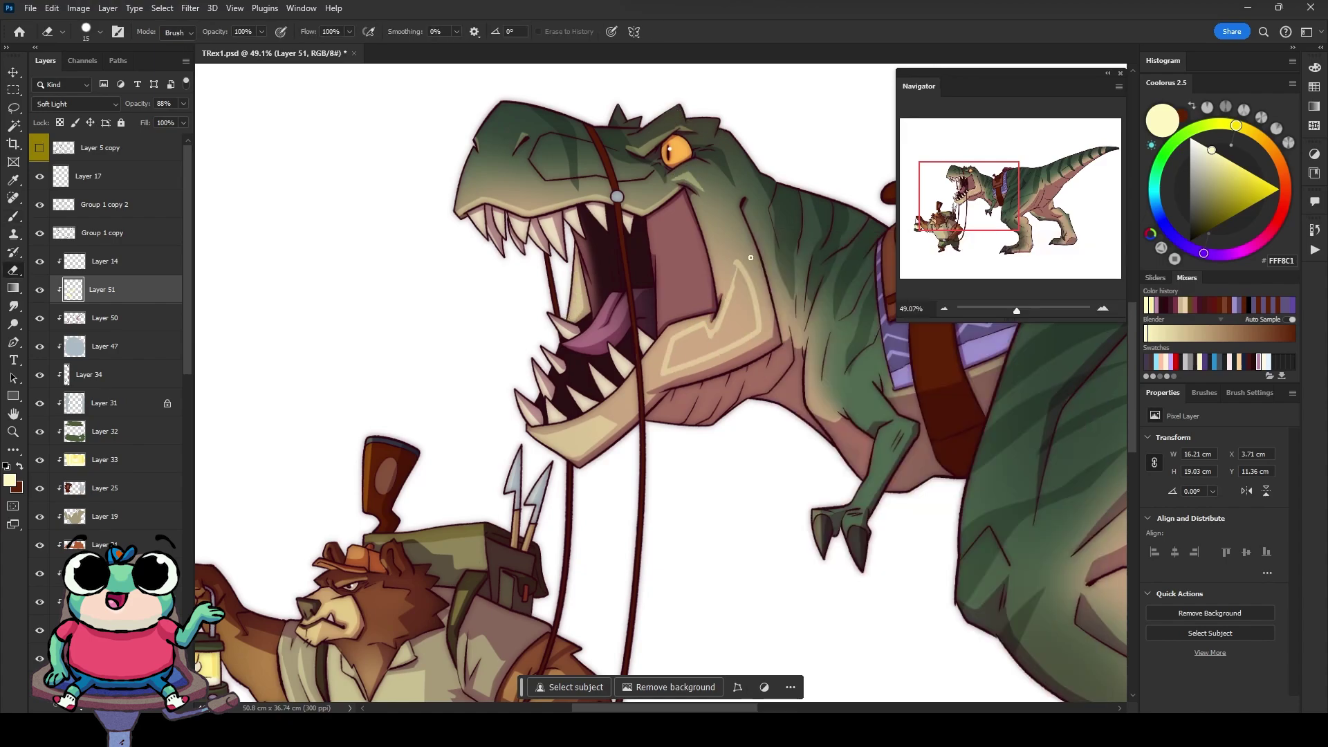
key(w)
key(b)
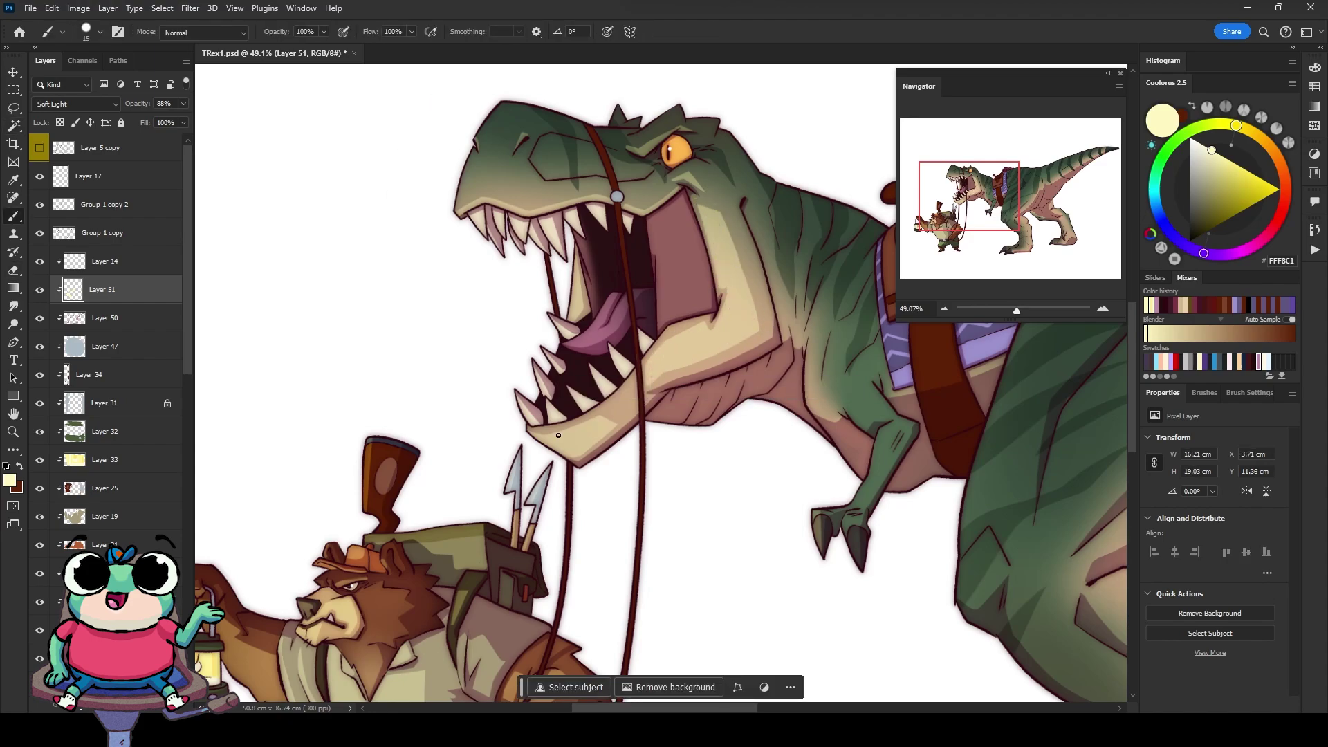
Step: Paint highlights on the T-rex neck, arm and belly, trimming the neck strokes
key(e)
scroll(681, 337, down, 1)
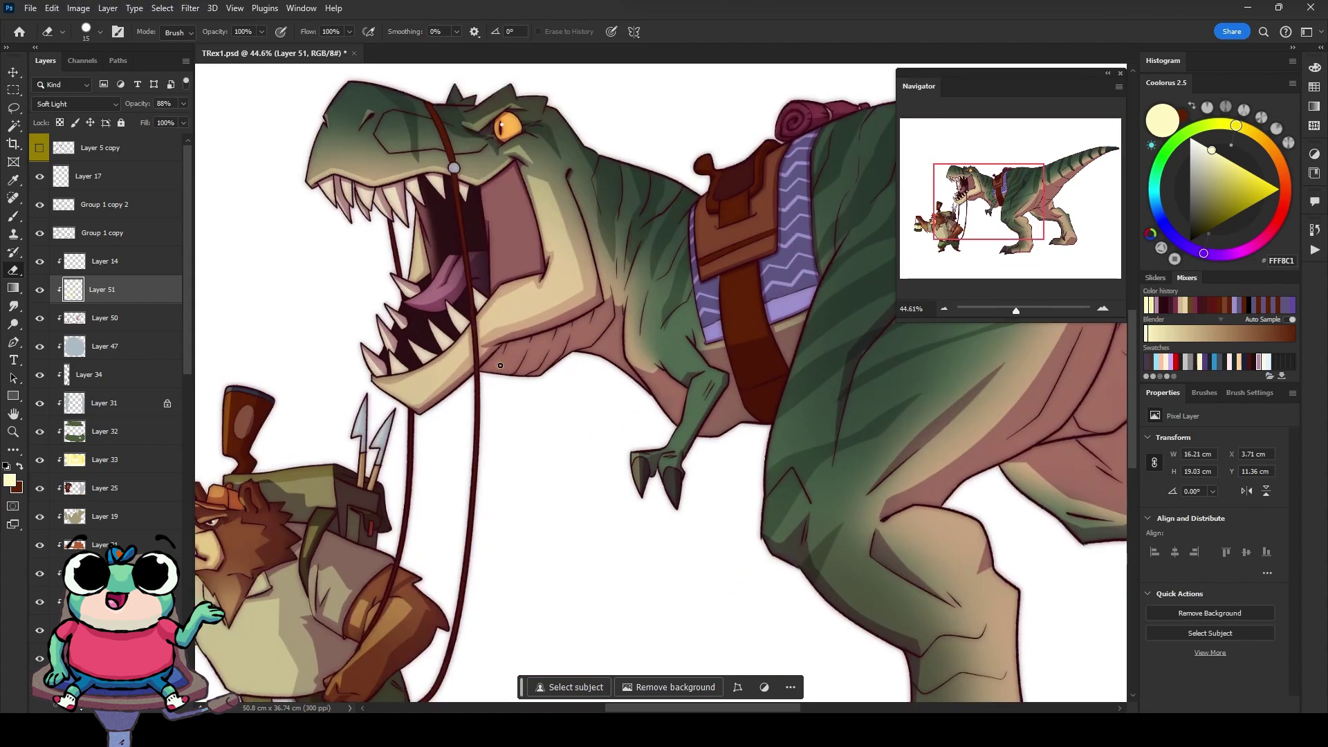
key(b)
drag(666, 461, 669, 502)
drag(700, 378, 672, 446)
drag(647, 365, 545, 381)
mouse_move(534, 309)
mouse_down()
mouse_move(545, 379)
mouse_move(536, 359)
mouse_up()
key(e)
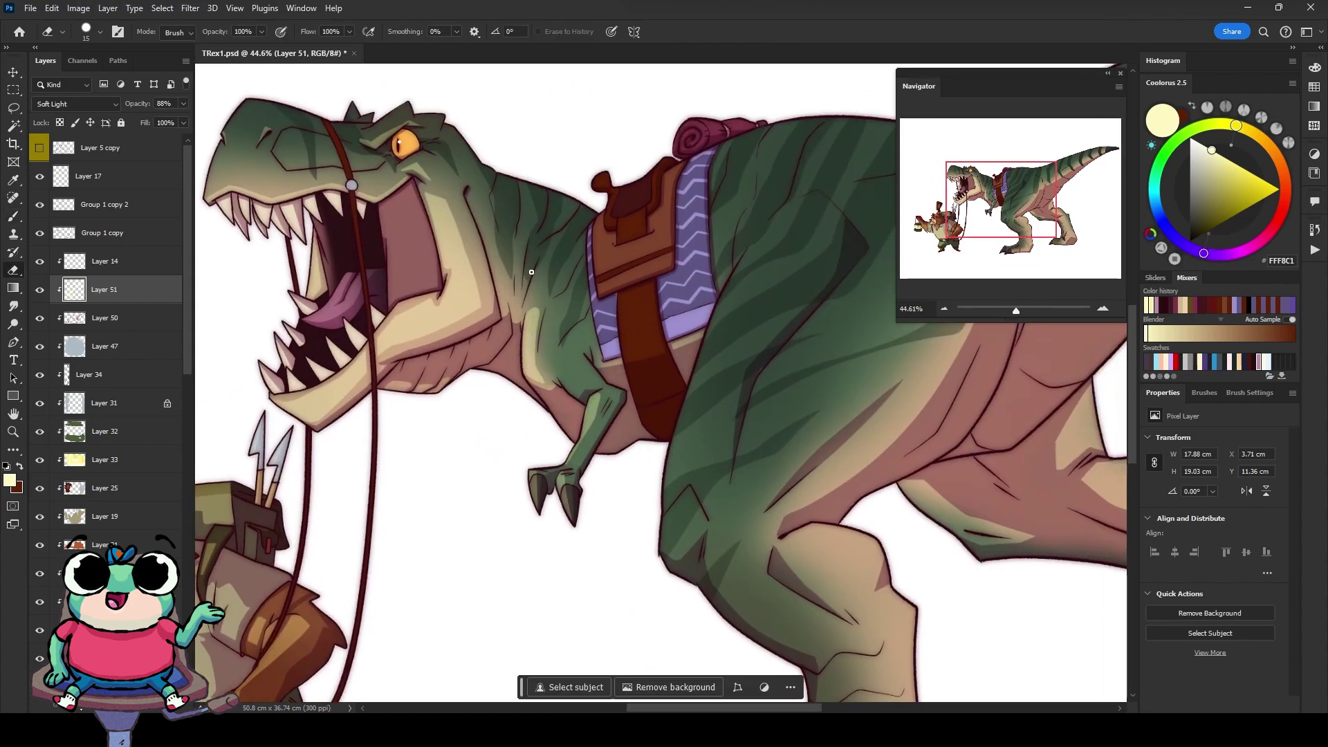
key(b)
mouse_move(557, 260)
mouse_down()
mouse_move(536, 311)
mouse_move(571, 273)
mouse_up()
key(e)
key(b)
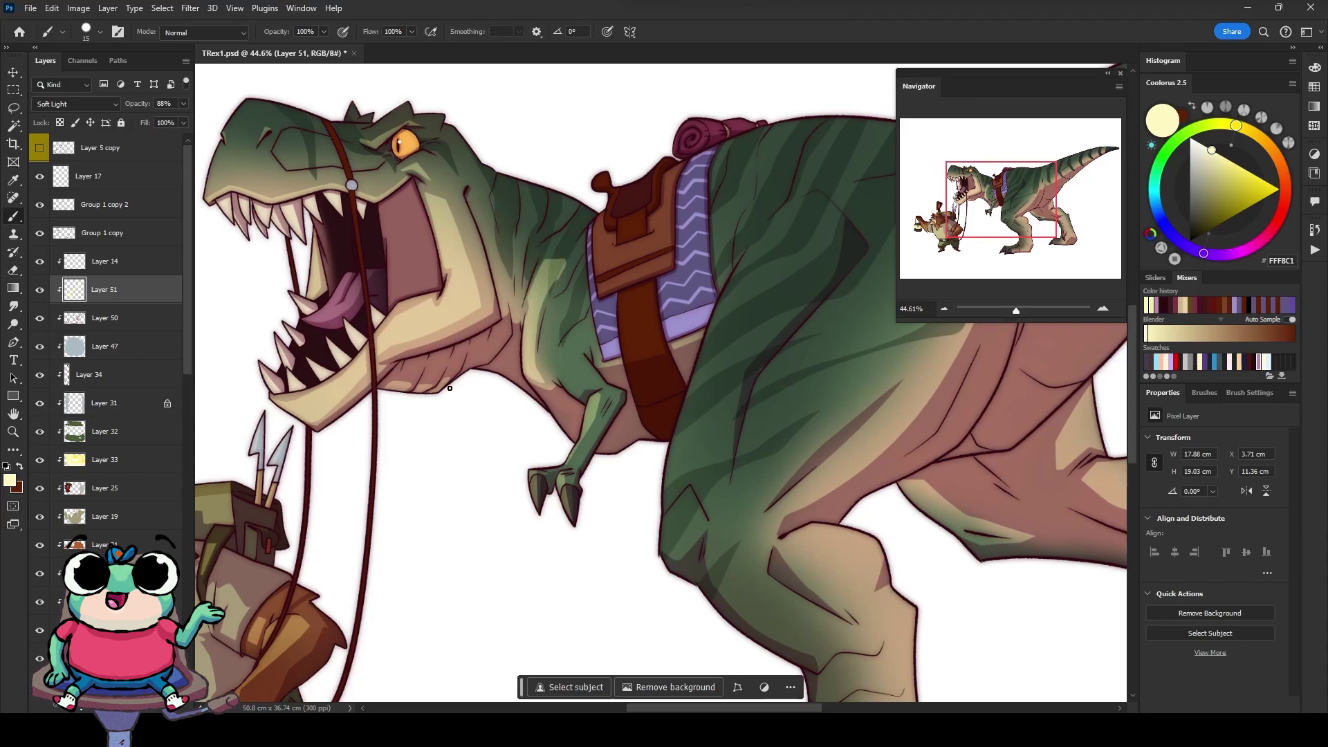
mouse_move(539, 396)
mouse_down()
mouse_move(578, 436)
mouse_move(664, 441)
mouse_up()
Step: Add a highlight stroke running up the T-rex leg from the foot
key(e)
key(b)
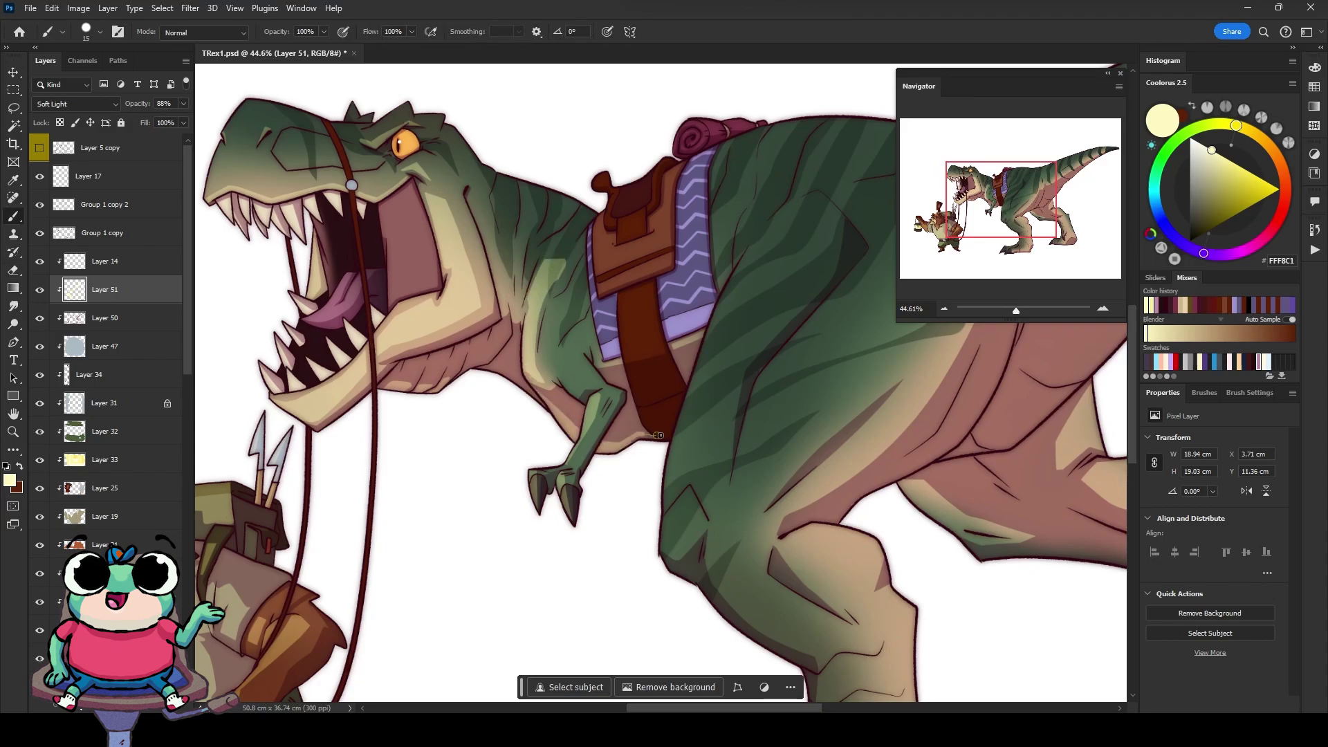
key(e)
scroll(638, 428, down, 3)
scroll(608, 415, up, 2)
key(b)
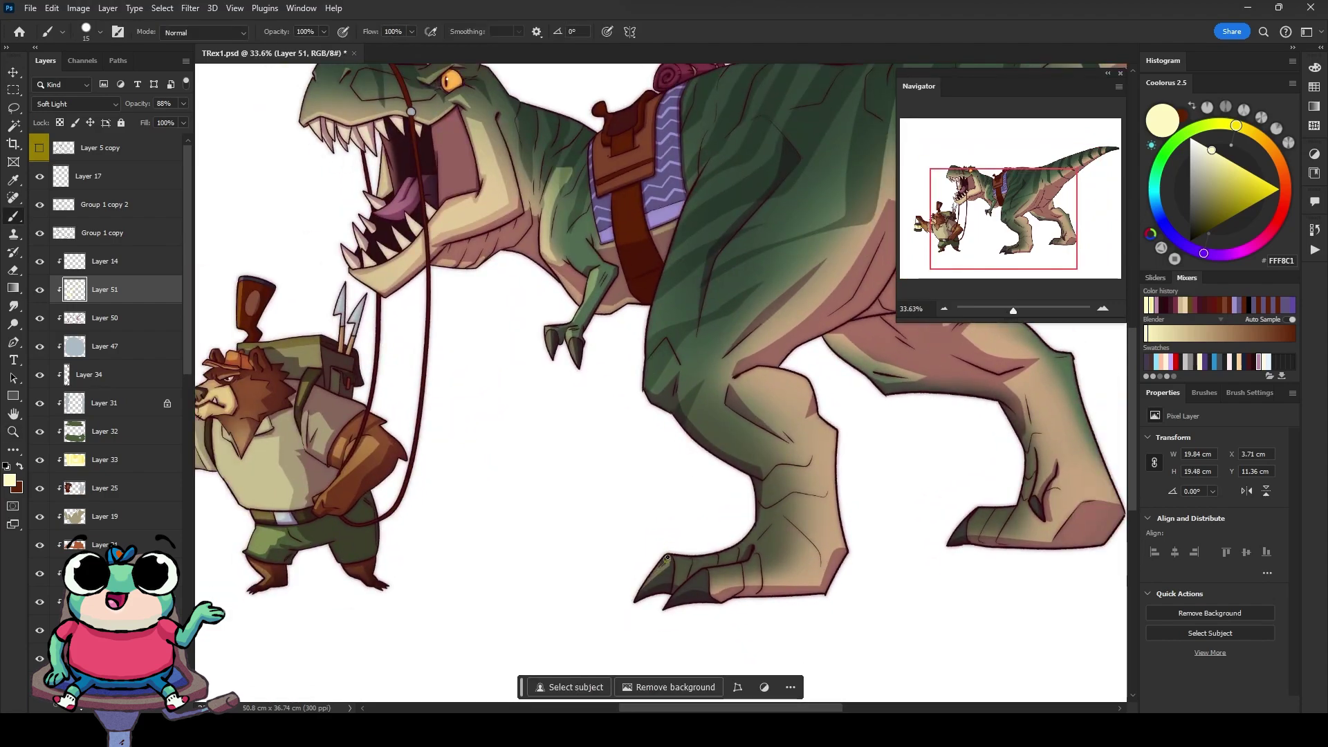
mouse_move(705, 595)
mouse_down()
mouse_move(678, 548)
mouse_move(757, 477)
mouse_move(664, 408)
mouse_up()
key(bracketright)
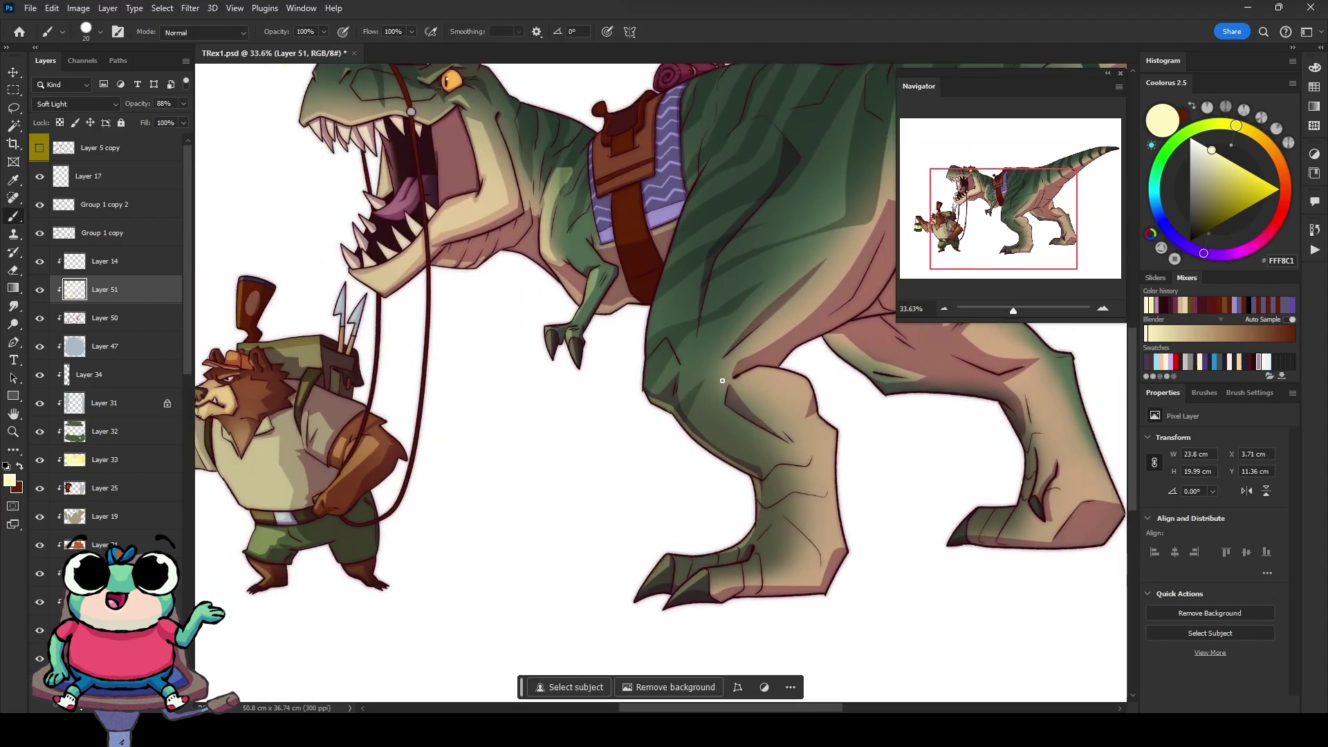
Step: Paint lighter pink highlights inside the mouth and tongue, softening the mouth's left edge
key(bracketleft)
scroll(461, 174, up, 5)
drag(456, 435, 429, 315)
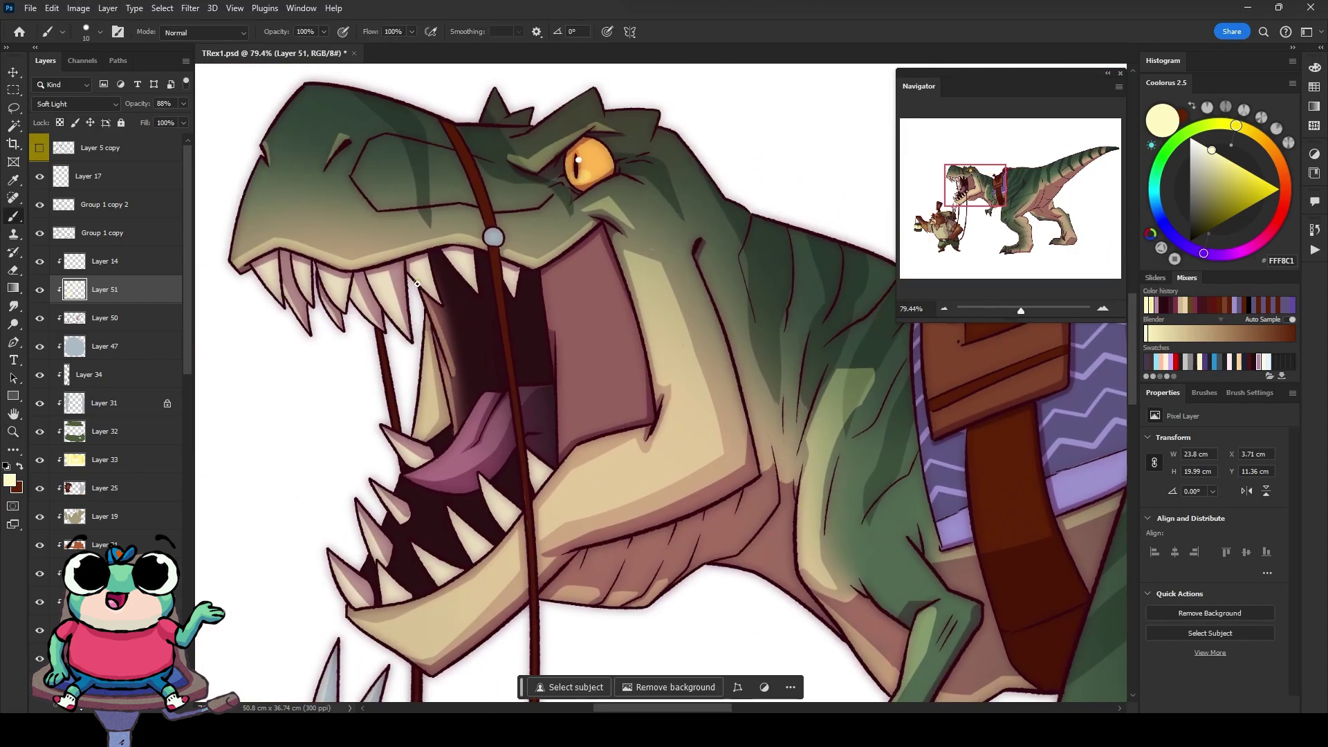
drag(442, 470, 477, 411)
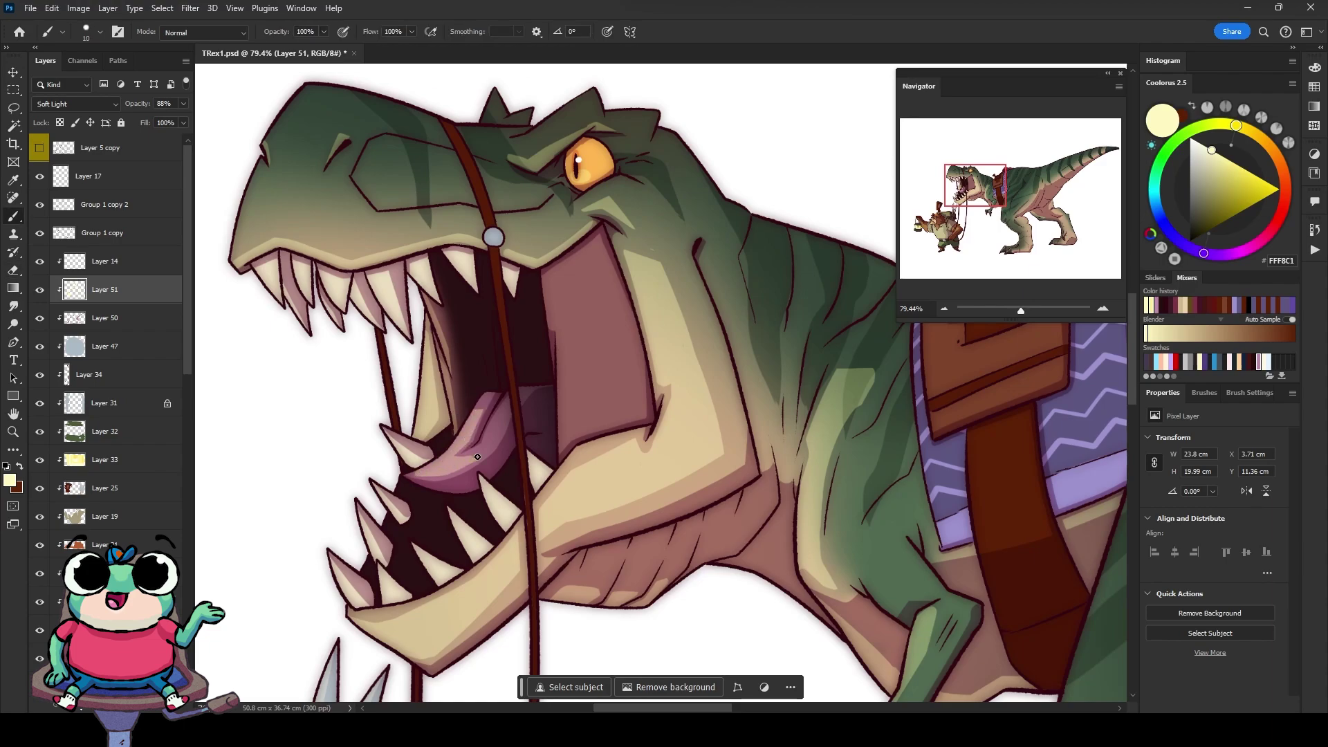
drag(462, 460, 502, 425)
key(e)
right_click(547, 297)
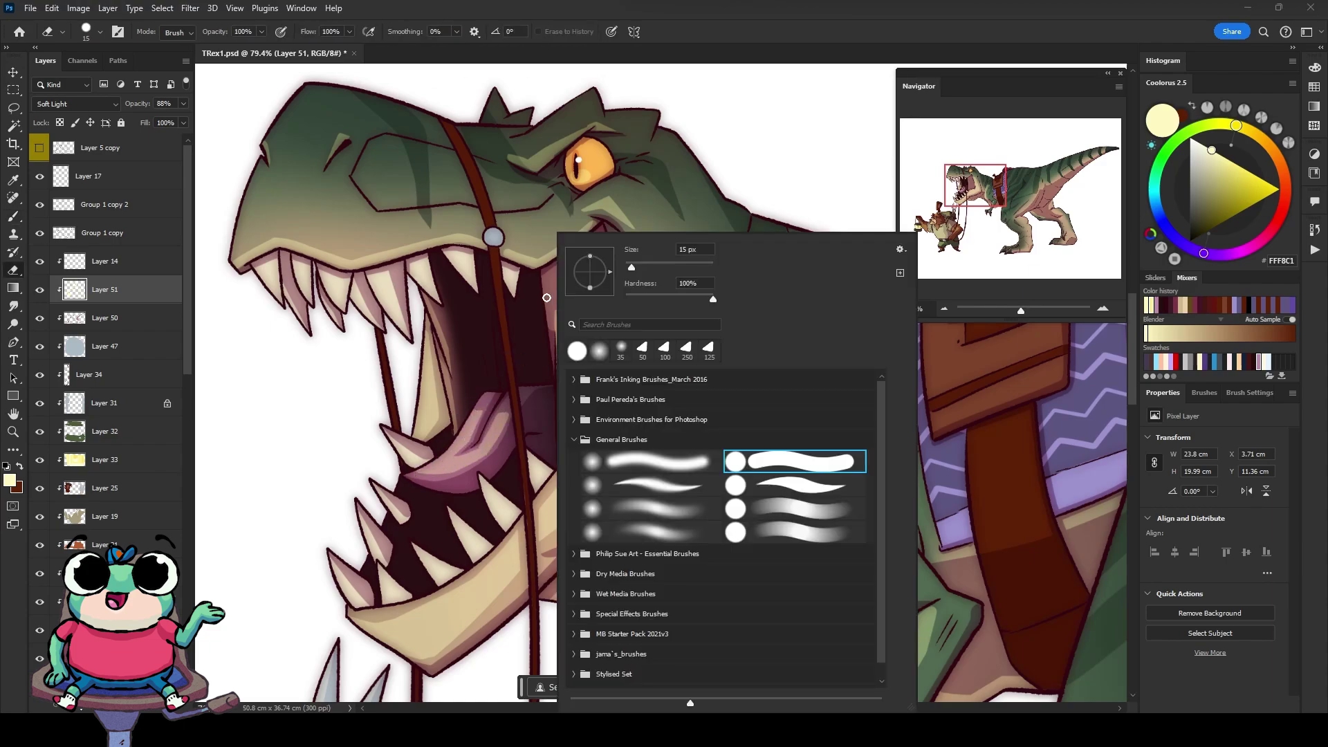
key(Escape)
drag(562, 446, 560, 300)
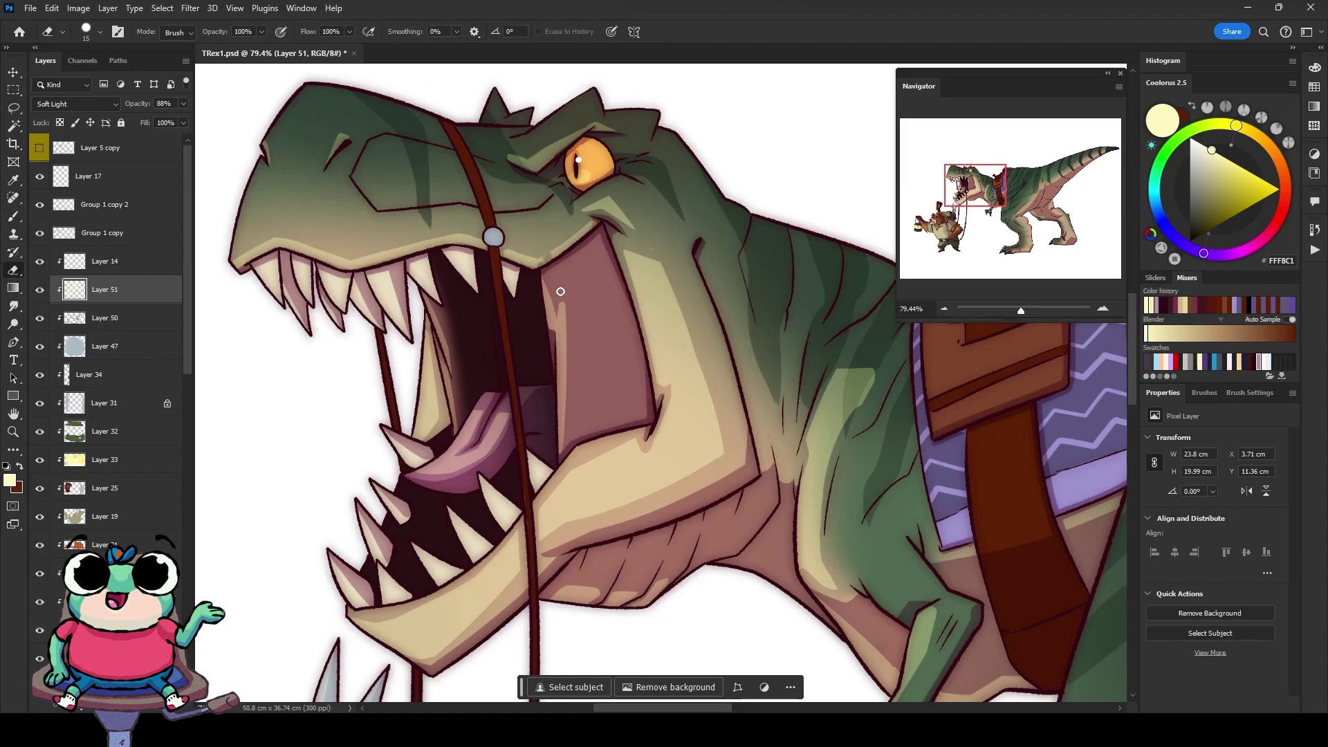
key(bracketleft)
key(bracketleft)
key(bracketleft)
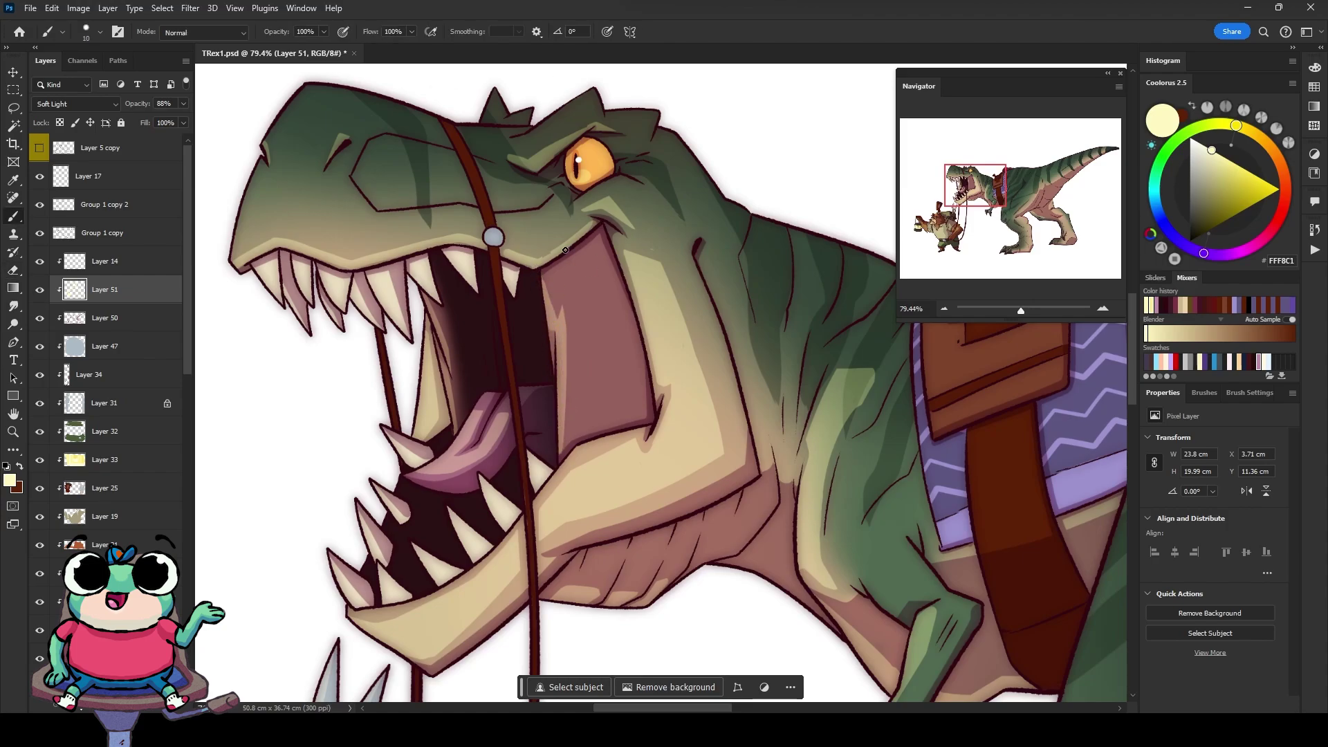
Step: Fit the illustration in view and add new Layer 52 for blue rim light
key(ctrl+0)
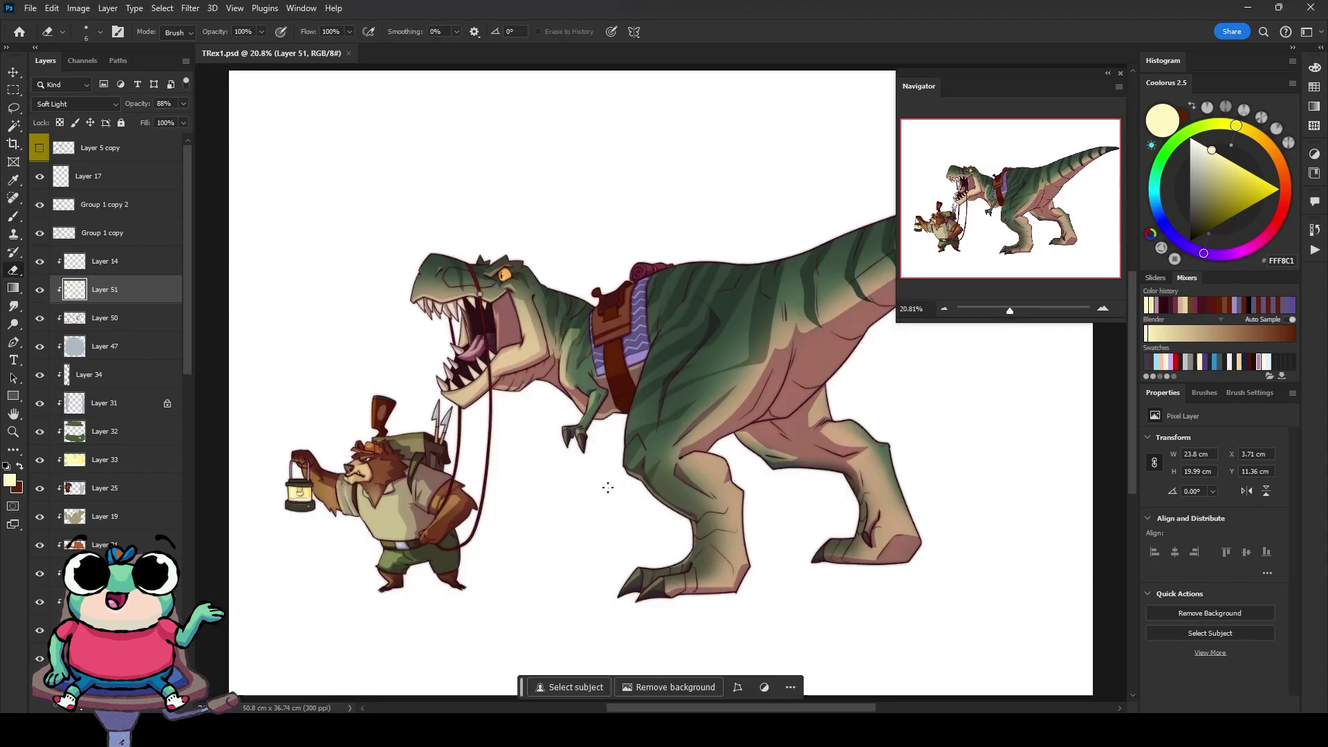
scroll(664, 278, up, 2)
scroll(664, 278, up, 1)
key(ctrl+shift+alt+n)
Step: Paint pale blue rim light along the top of the T-rex head
key(b)
mouse_move(484, 243)
mouse_down()
mouse_move(502, 271)
mouse_move(622, 257)
mouse_up()
key(e)
key(b)
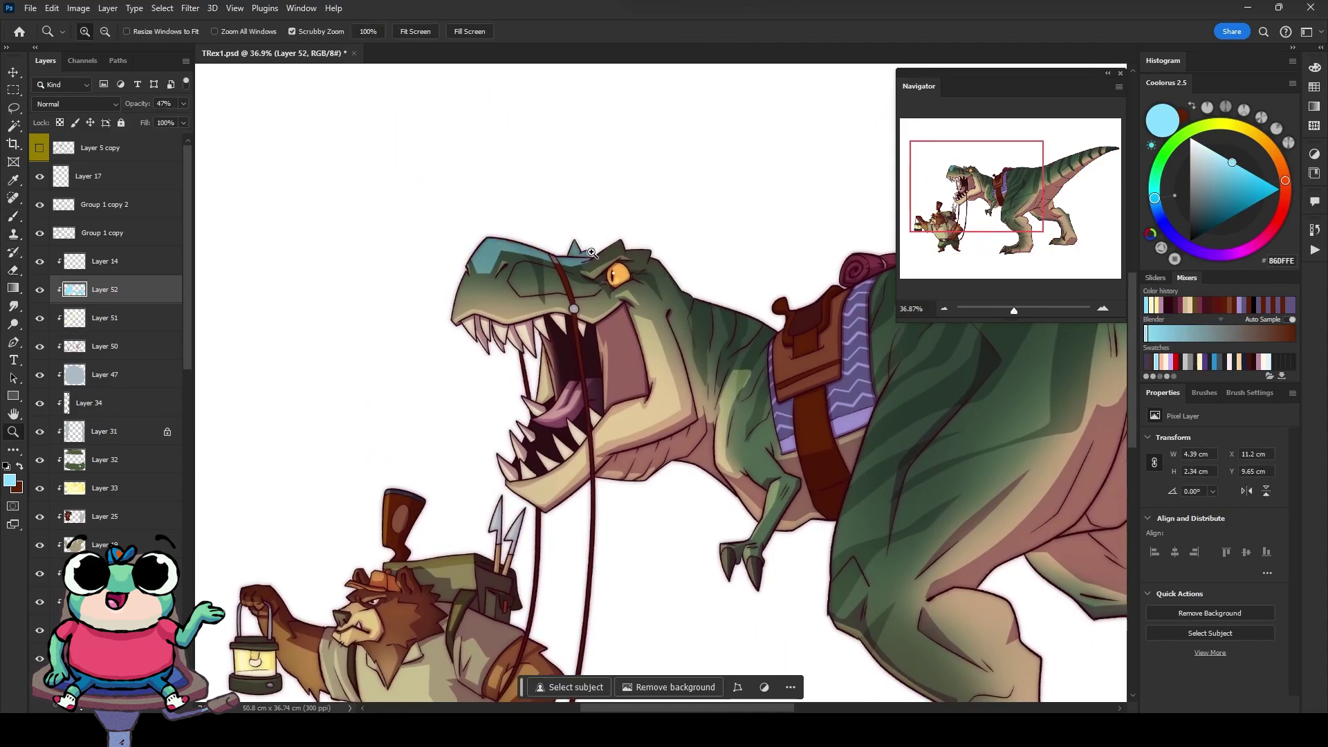
key(e)
scroll(579, 238, up, 3)
key(b)
drag(711, 234, 790, 233)
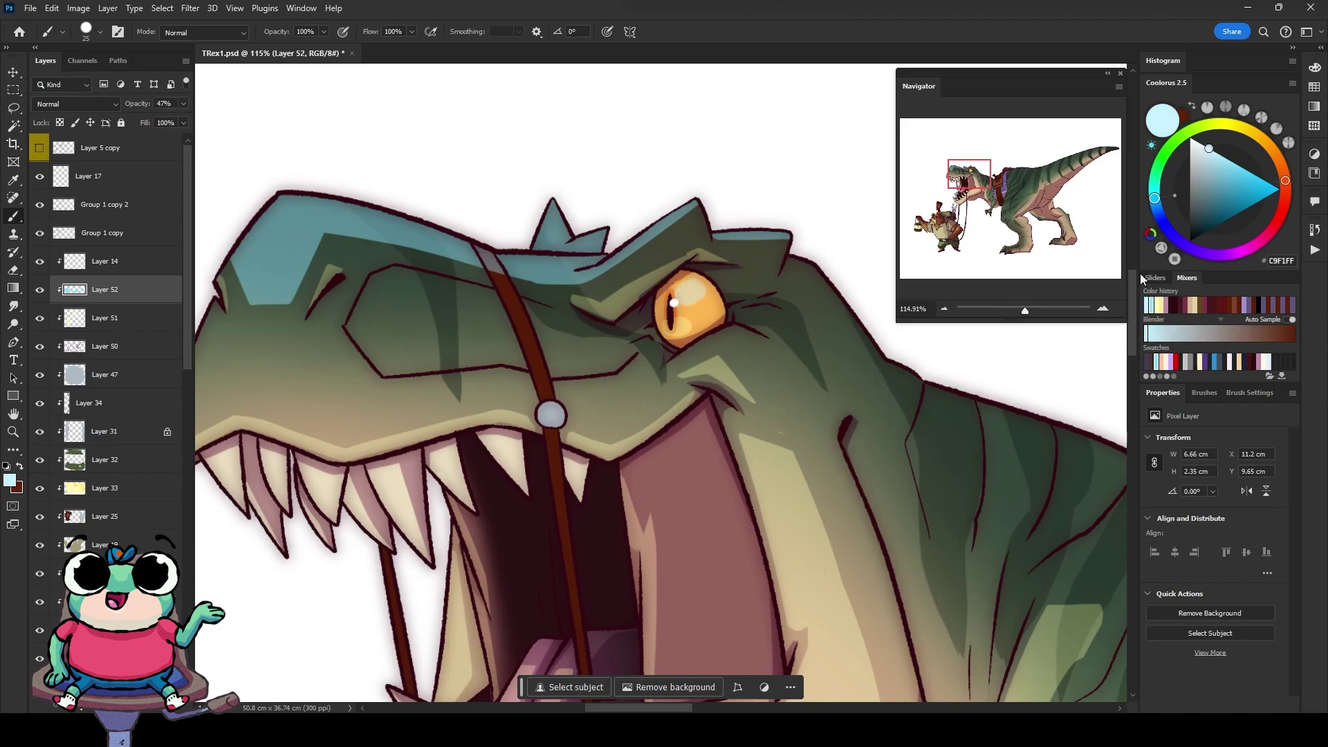
Step: Add blue rim light to the bear's leg, arm, sleeve top and head fur
scroll(590, 390, down, 3)
scroll(589, 390, down, 2)
scroll(589, 390, down, 5)
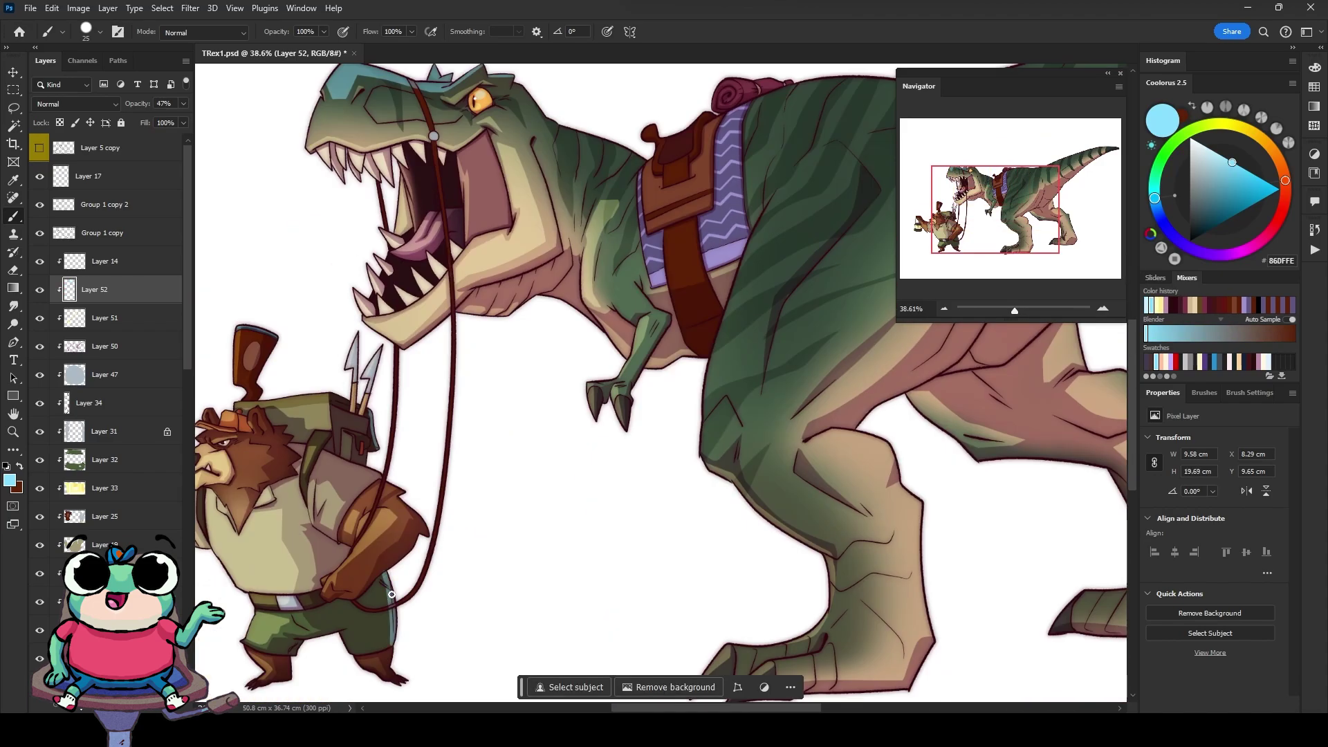
drag(391, 574, 387, 647)
scroll(410, 556, up, 3)
scroll(410, 556, down, 5)
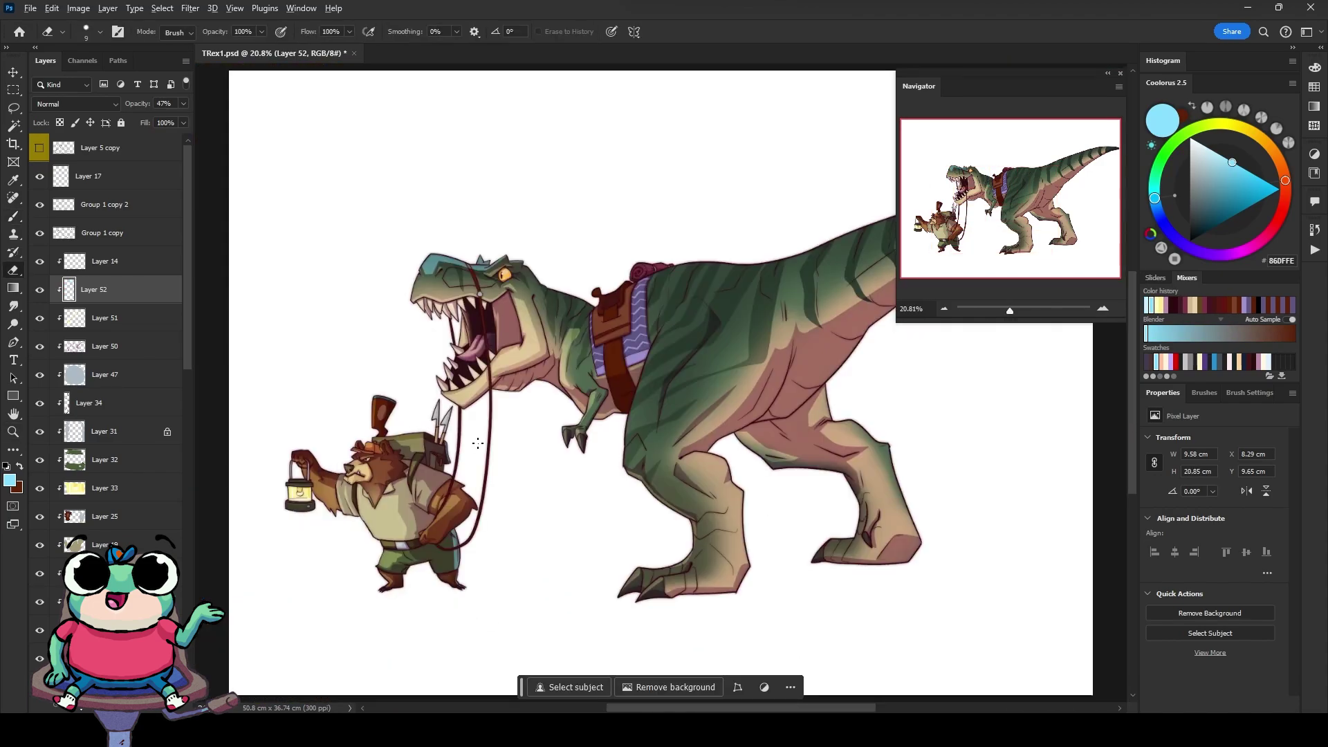
scroll(367, 468, up, 3)
mouse_move(250, 404)
mouse_down()
mouse_move(367, 468)
mouse_move(453, 487)
mouse_up()
key(bracketleft)
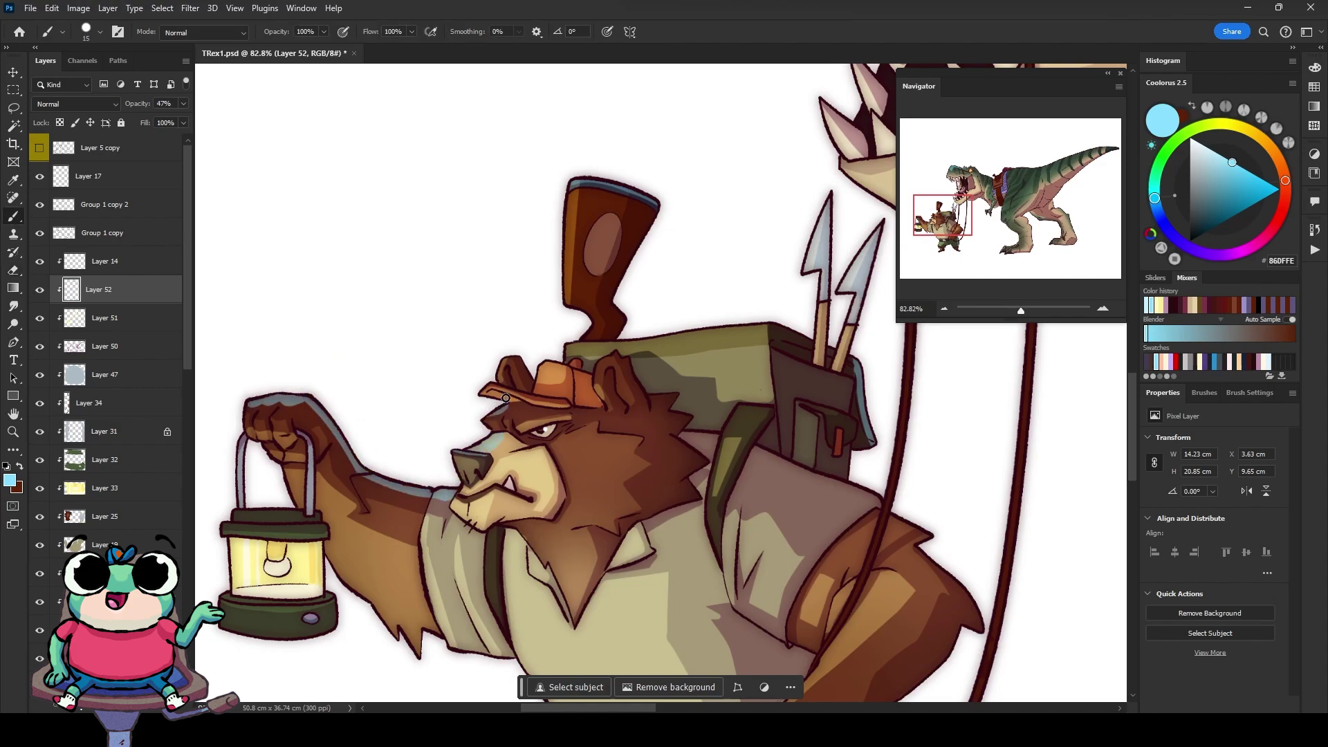
drag(752, 450, 764, 455)
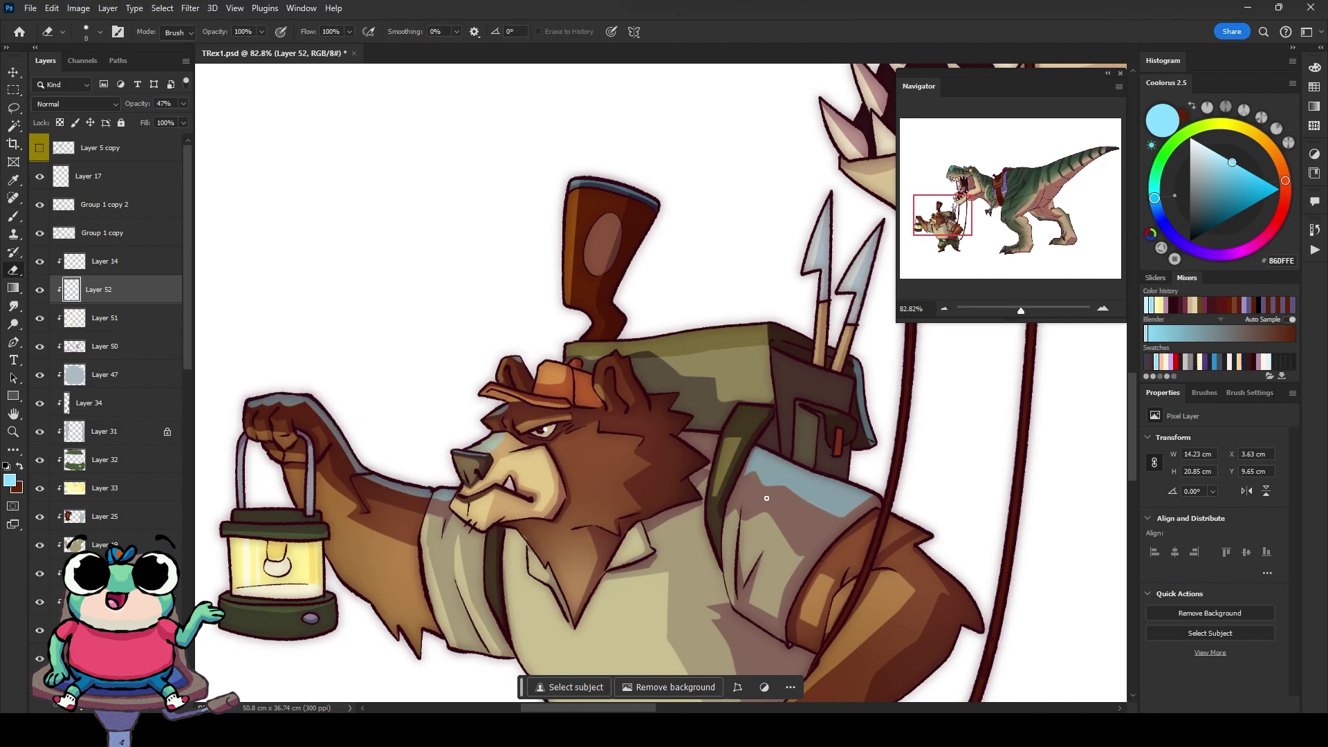
scroll(695, 315, down, 1)
key(bracketleft)
key(bracketleft)
key(bracketleft)
mouse_move(625, 394)
mouse_down()
mouse_move(654, 401)
mouse_move(674, 456)
mouse_up()
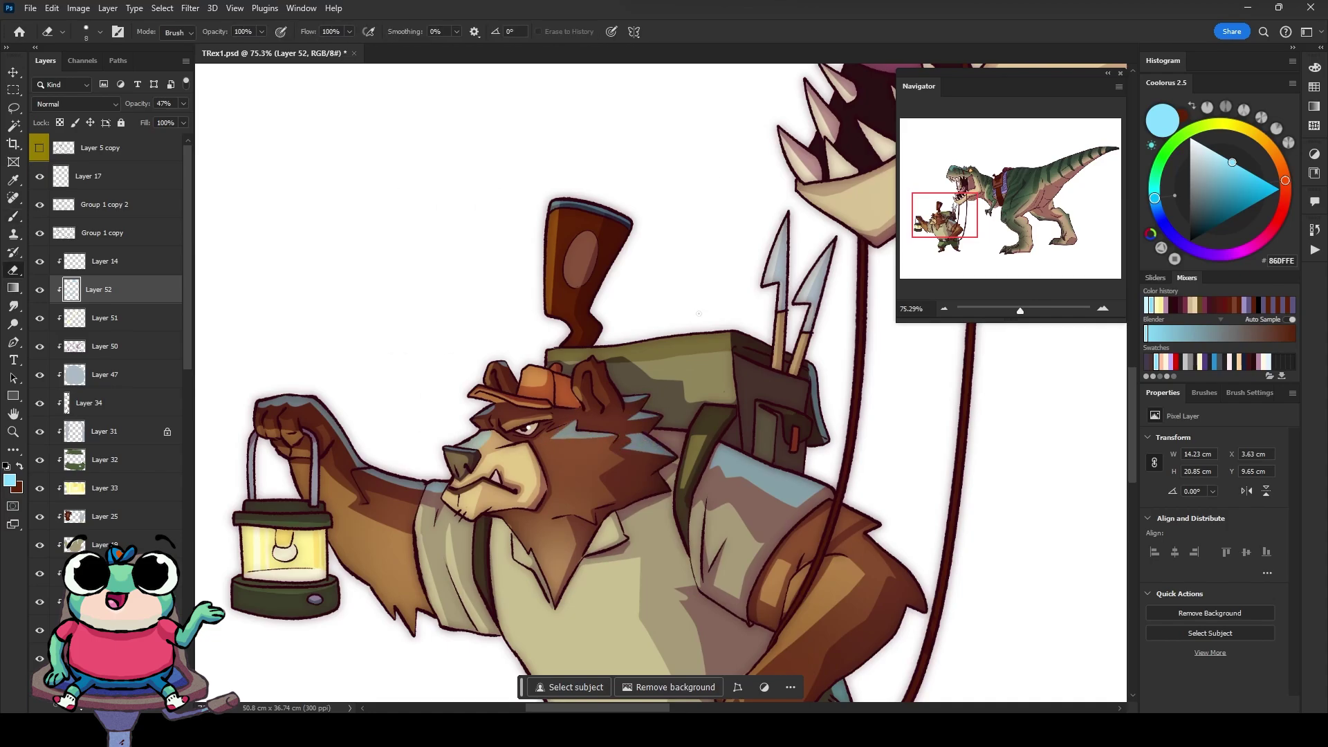
Step: Paint blue rim light along the T-rex neck with a larger brush
scroll(615, 411, down, 4)
scroll(513, 334, down, 8)
scroll(513, 334, up, 5)
key(bracketright)
key(bracketright)
key(bracketright)
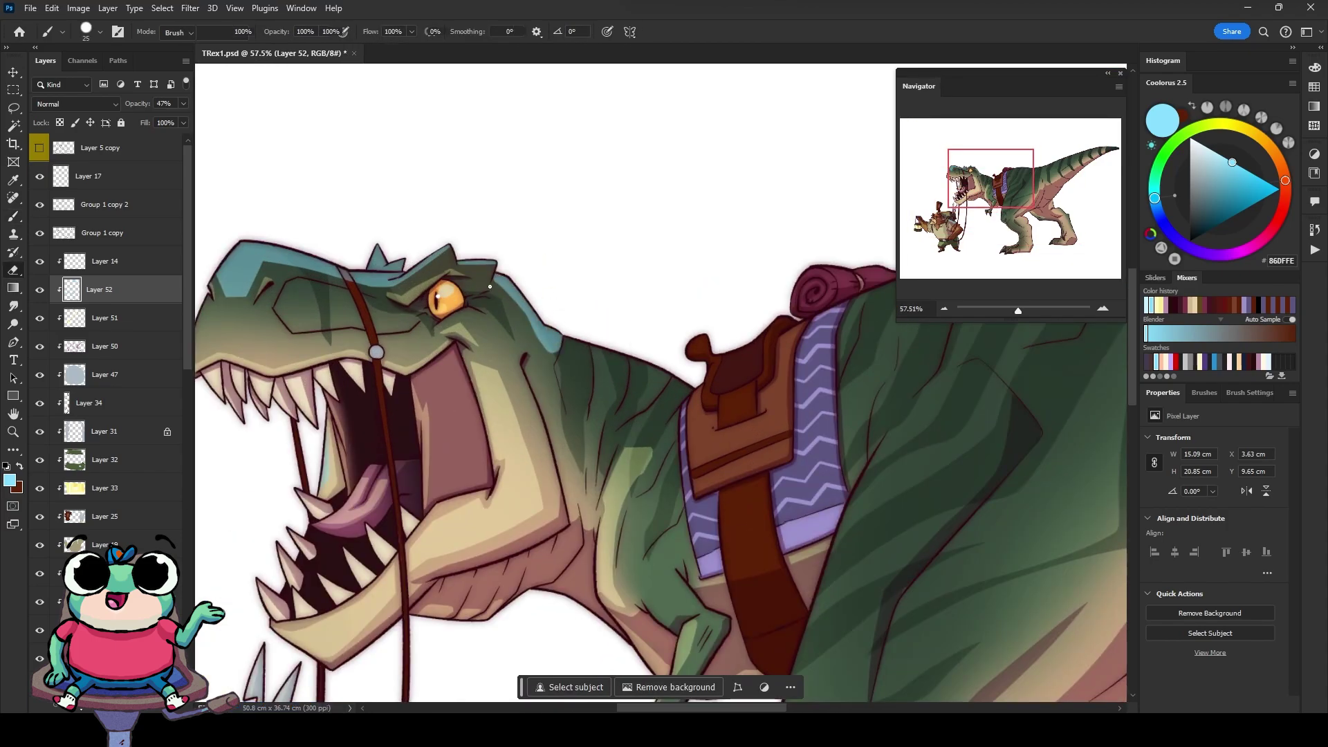
mouse_move(601, 356)
mouse_down()
mouse_move(569, 341)
mouse_move(685, 397)
mouse_move(650, 415)
mouse_move(594, 388)
mouse_move(520, 268)
mouse_up()
key(e)
key(b)
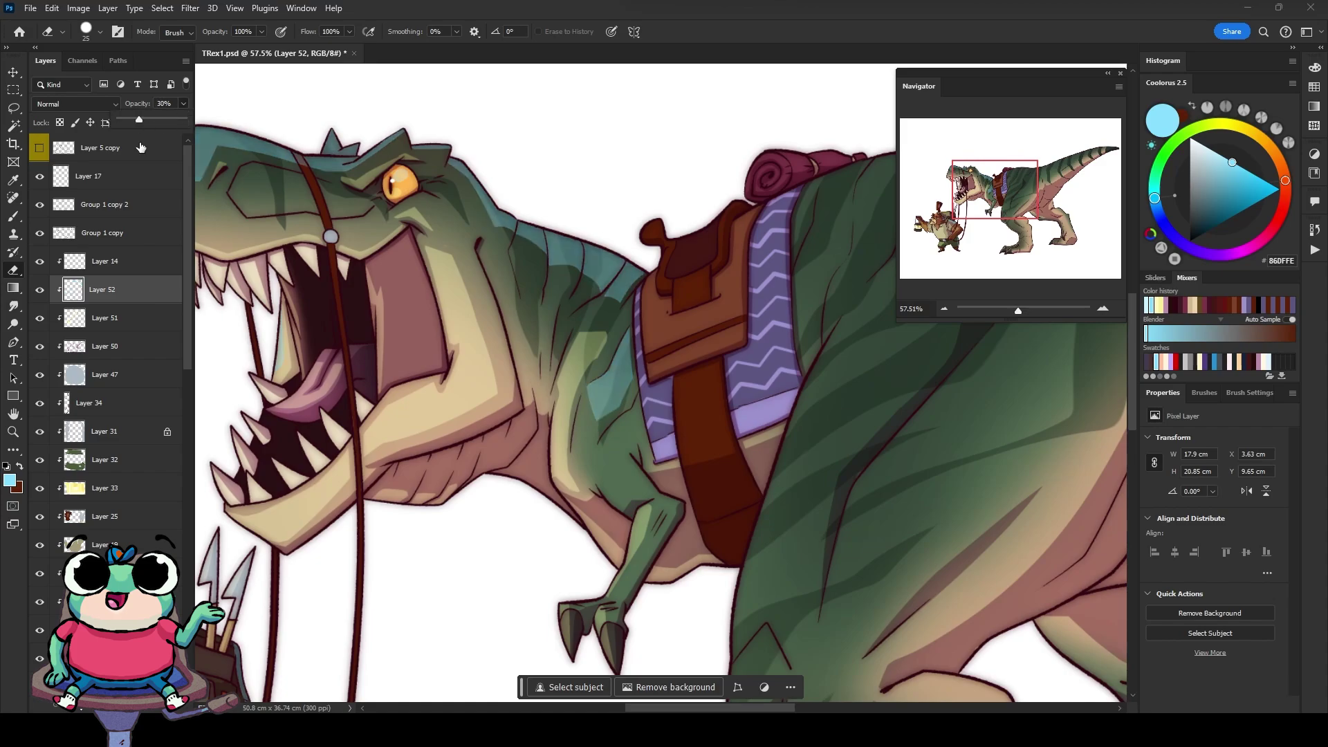
Step: Add fine rim light on the shoulder left of the saddle and tidy it
scroll(552, 286, up, 2)
key(bracketleft)
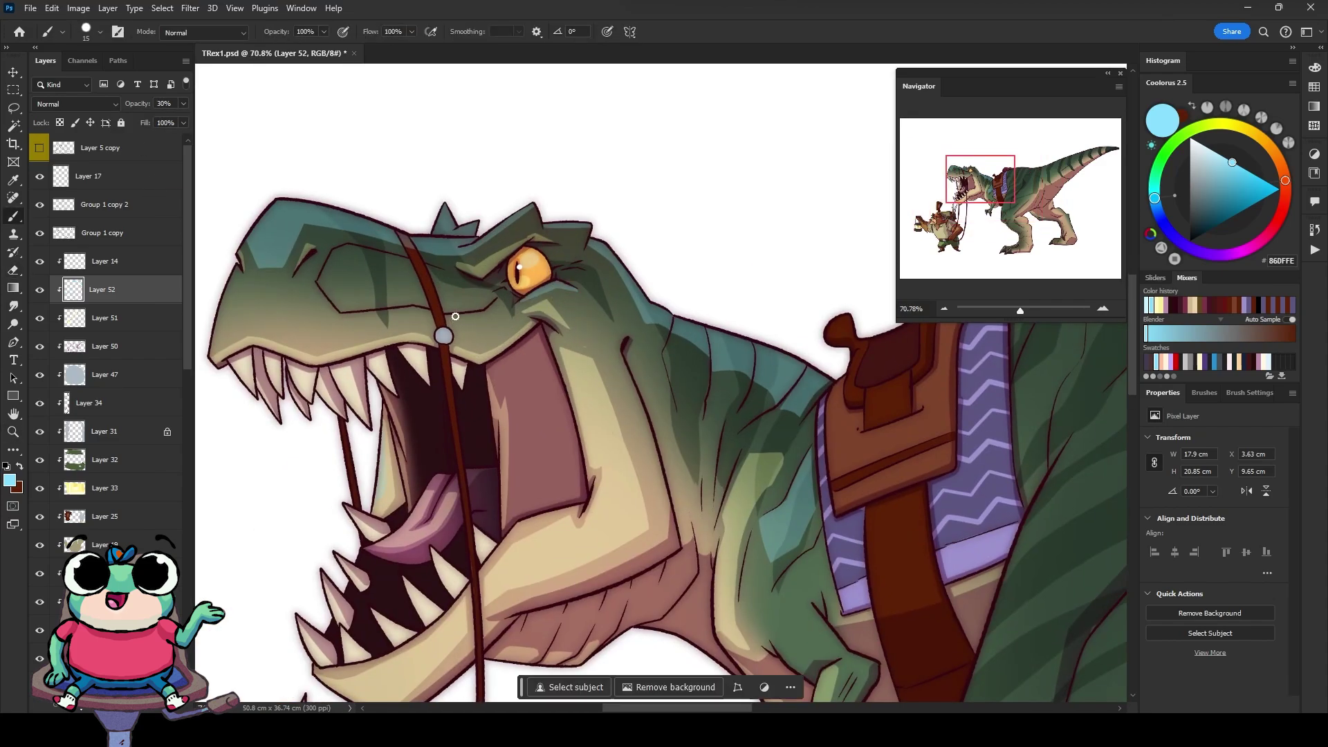
drag(836, 325, 498, 304)
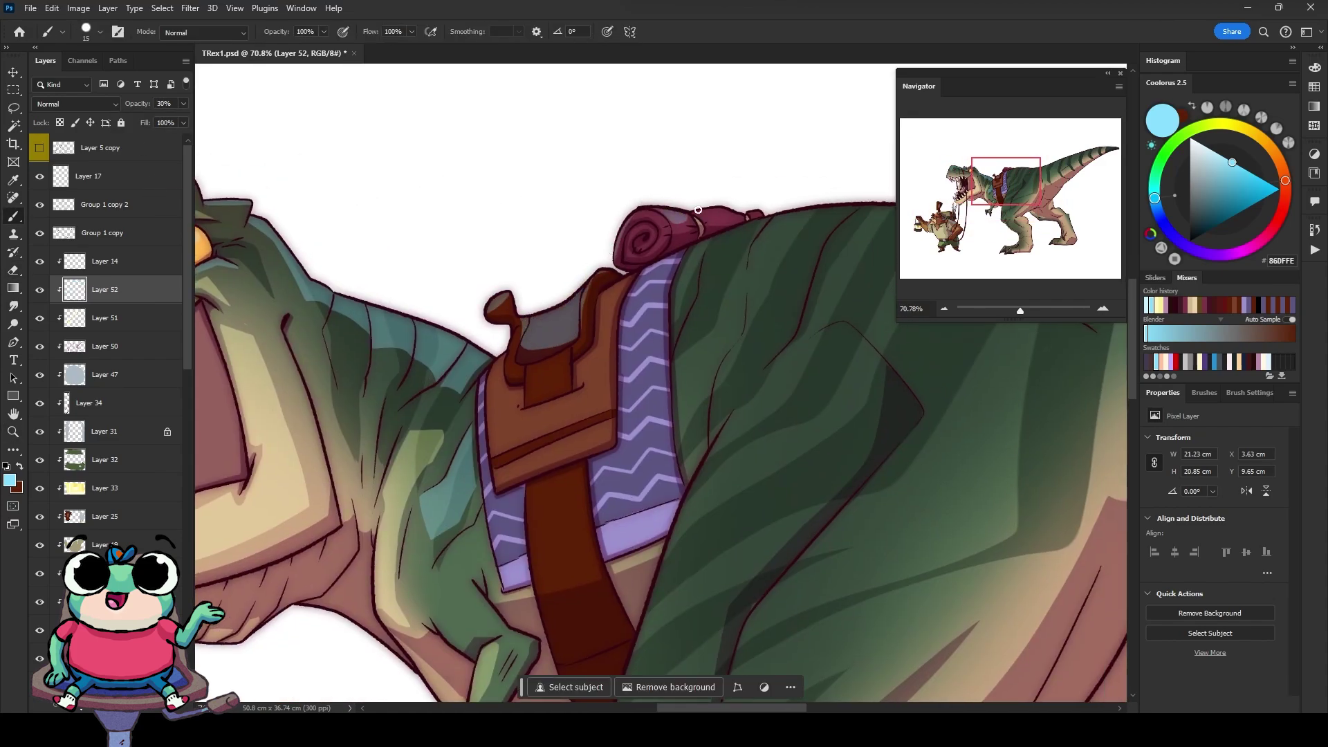
mouse_move(464, 407)
mouse_down()
mouse_move(445, 467)
mouse_move(567, 358)
mouse_move(642, 372)
mouse_up()
key(e)
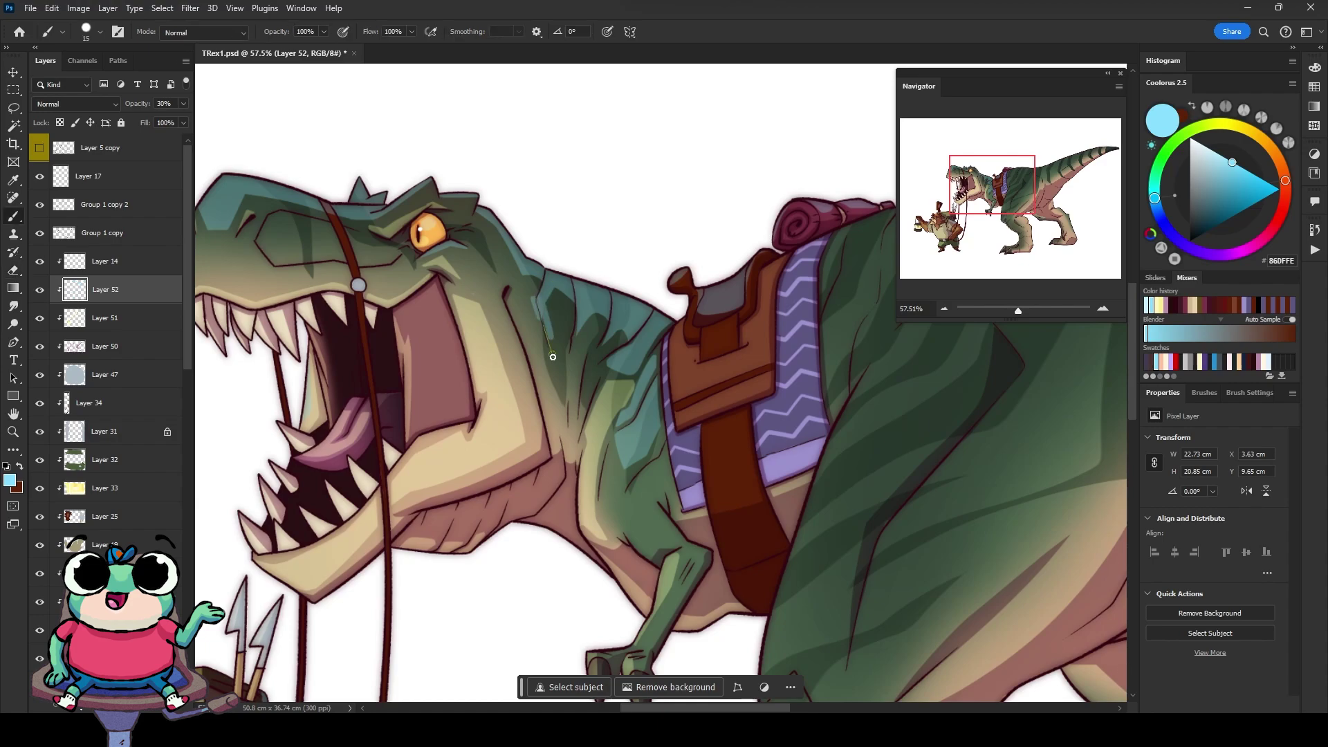
scroll(668, 467, down, 2)
Step: Paint and fill pale blue rim light along the T-rex's leg edge and torso
key(b)
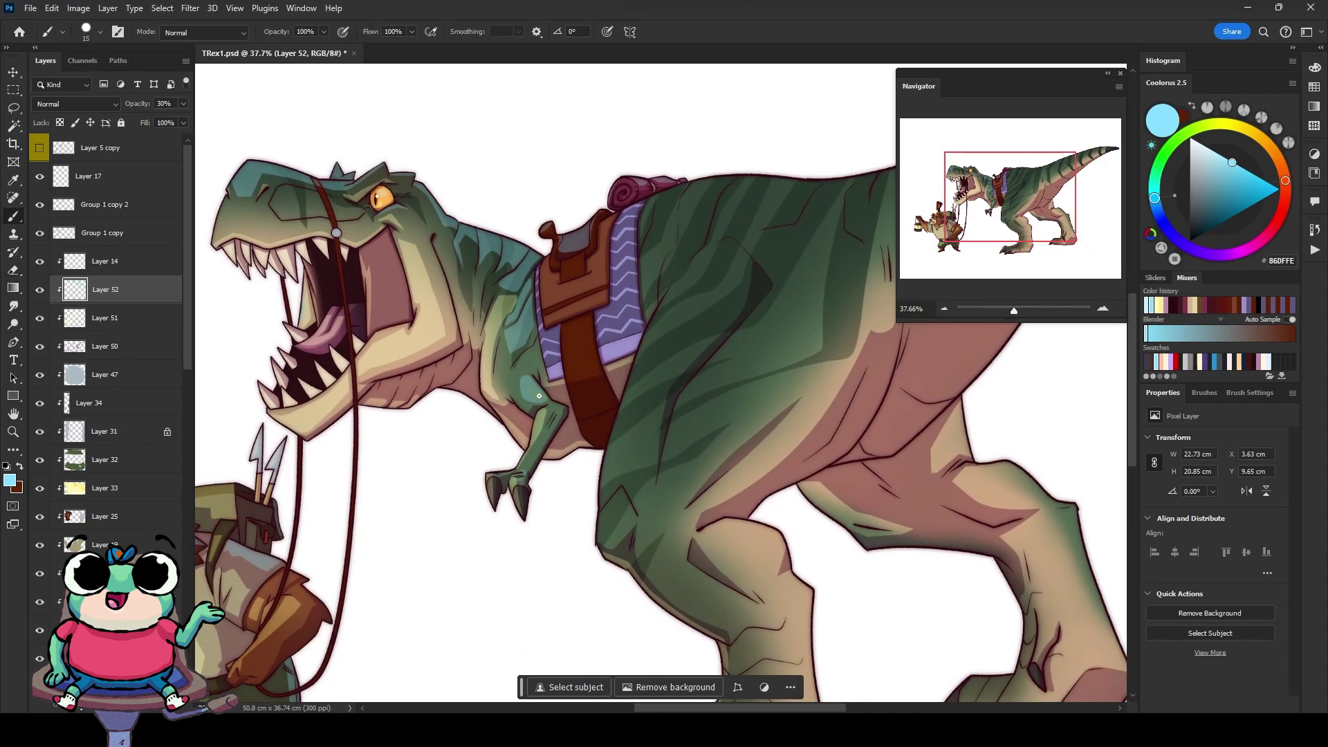
key(e)
key(b)
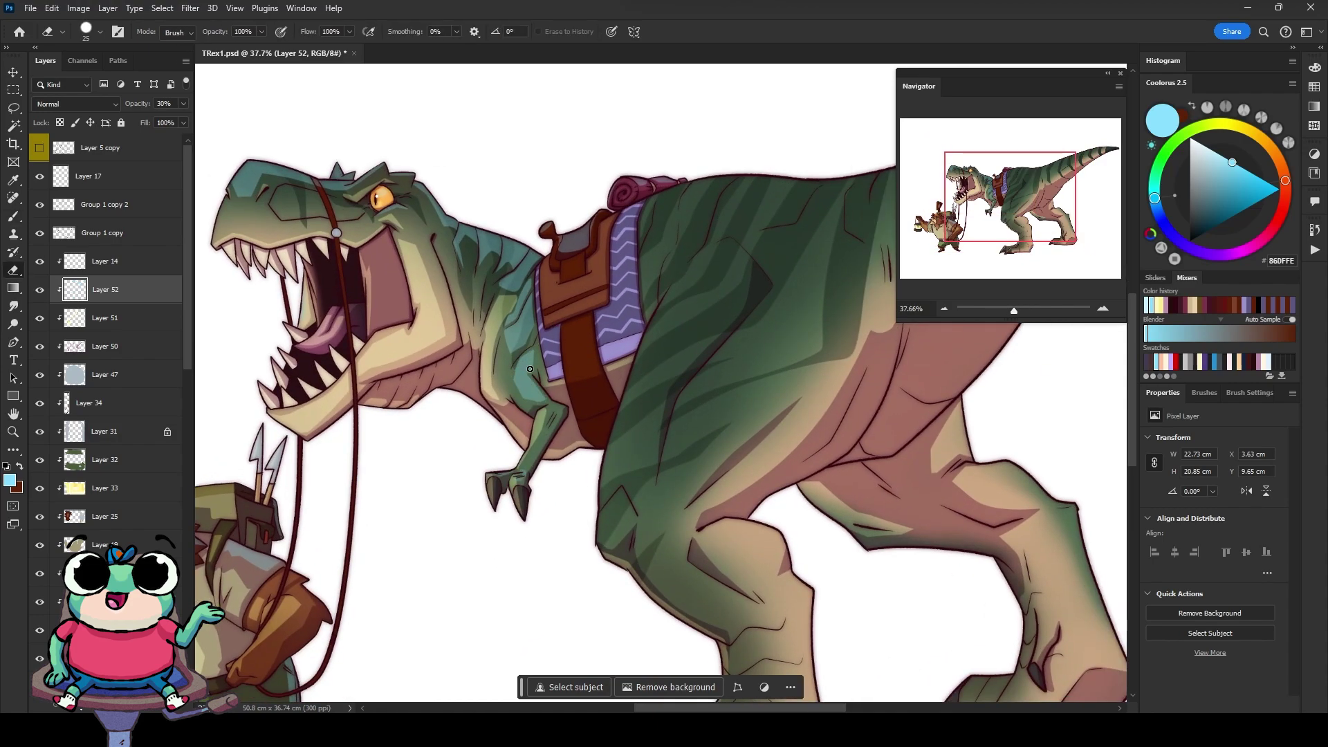
drag(529, 369, 421, 372)
drag(497, 534, 626, 252)
key(bracketright)
mouse_move(495, 488)
mouse_down()
mouse_move(559, 318)
mouse_move(630, 251)
mouse_up()
key(alt+BackSpace)
key(ctrl+d)
Step: Add blue rim light on the thigh, the back leg's edge and along the back
key(e)
key(b)
mouse_move(593, 536)
mouse_down()
mouse_move(666, 526)
mouse_move(670, 547)
mouse_up()
key(e)
key(b)
mouse_move(849, 425)
mouse_down()
mouse_move(865, 458)
mouse_move(967, 510)
mouse_move(826, 702)
mouse_up()
drag(408, 397, 546, 387)
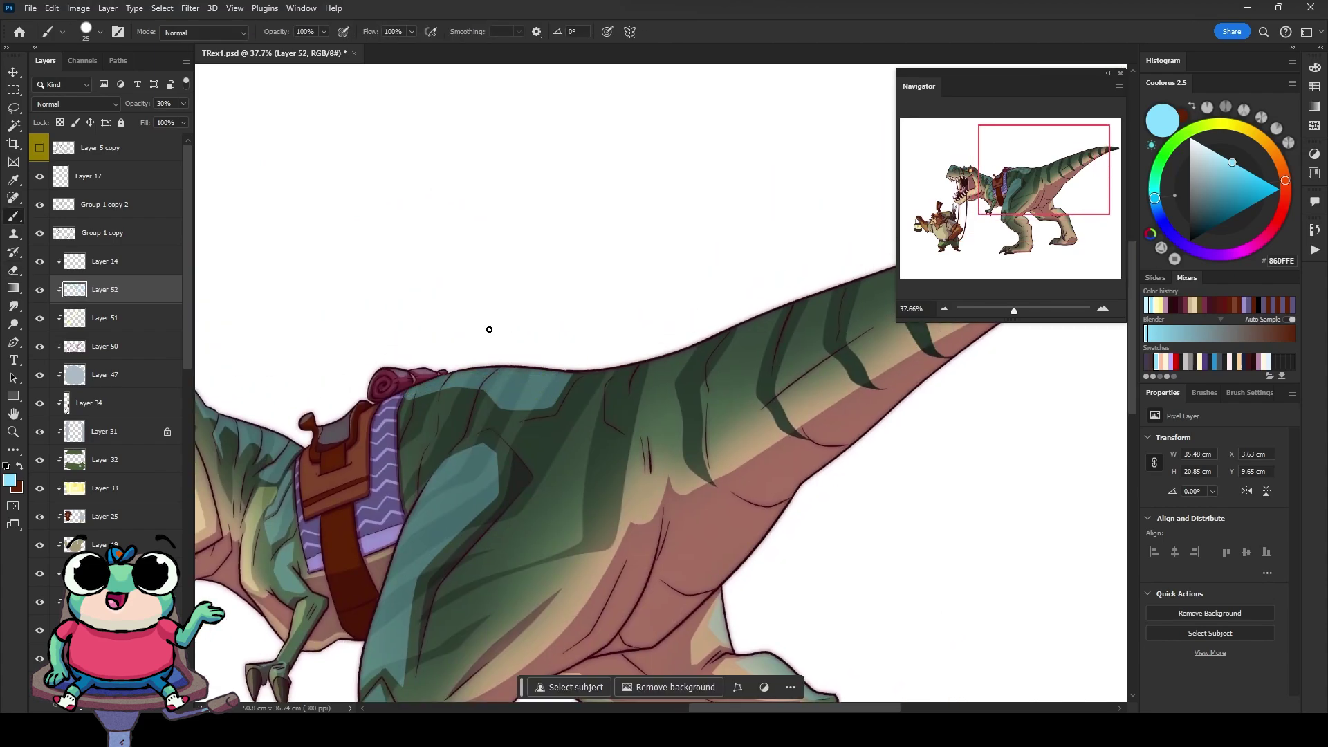
Step: Erase the excess rim light strokes on the T-rex's back
key(e)
drag(418, 404, 441, 387)
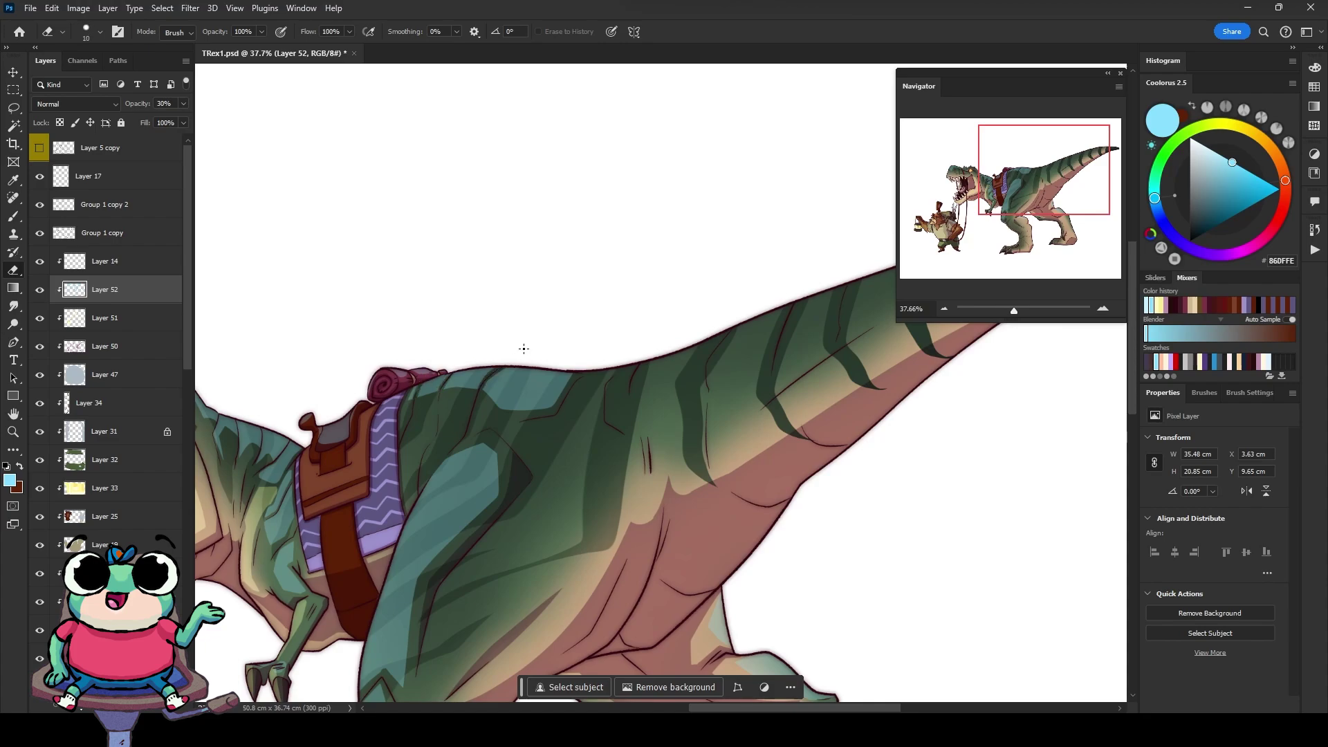
key(b)
scroll(489, 376, down, 3)
scroll(497, 387, up, 1)
Step: Paint rim light along the top of the tail, clean its gaps, then fit the illustration in view
mouse_move(512, 405)
mouse_down()
mouse_move(856, 304)
mouse_move(678, 335)
mouse_move(763, 320)
mouse_up()
key(e)
scroll(406, 409, up, 4)
mouse_move(367, 461)
mouse_down()
mouse_move(727, 341)
mouse_move(567, 360)
mouse_up()
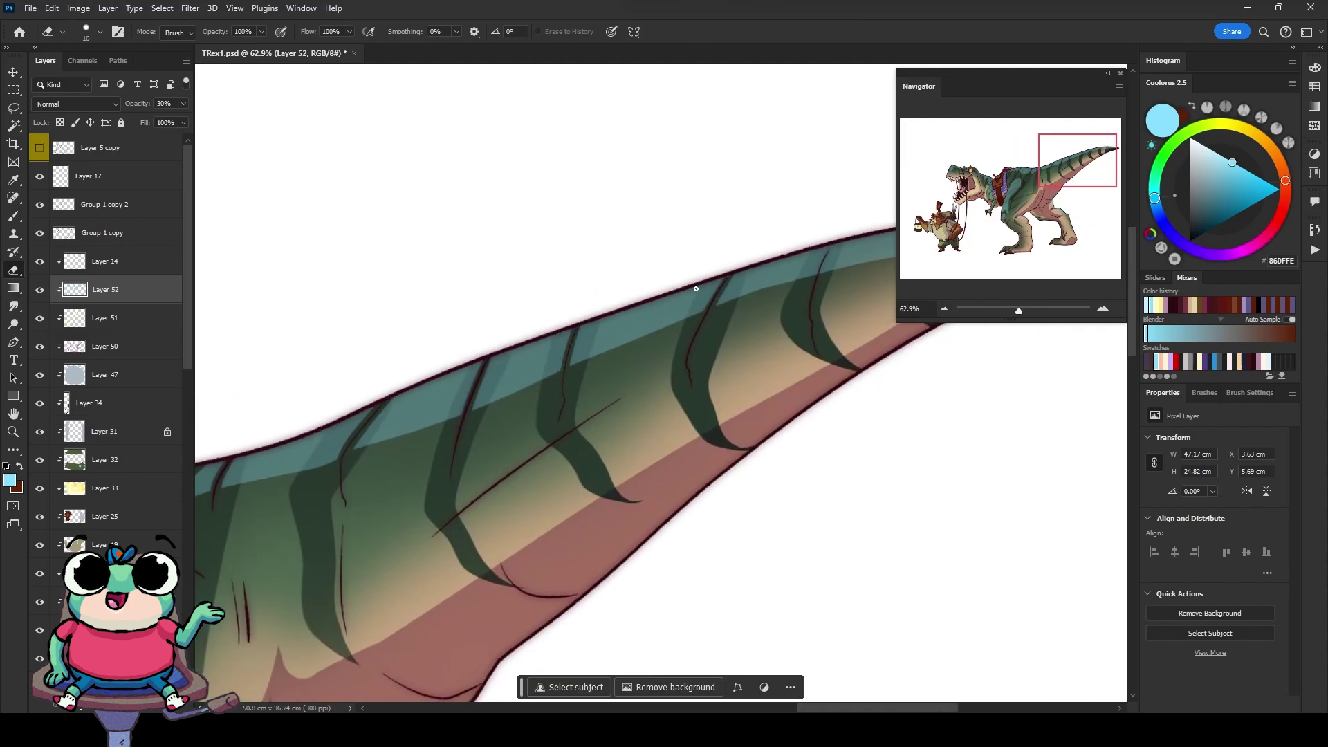
scroll(574, 346, down, 2)
scroll(578, 347, down, 2)
scroll(467, 323, up, 1)
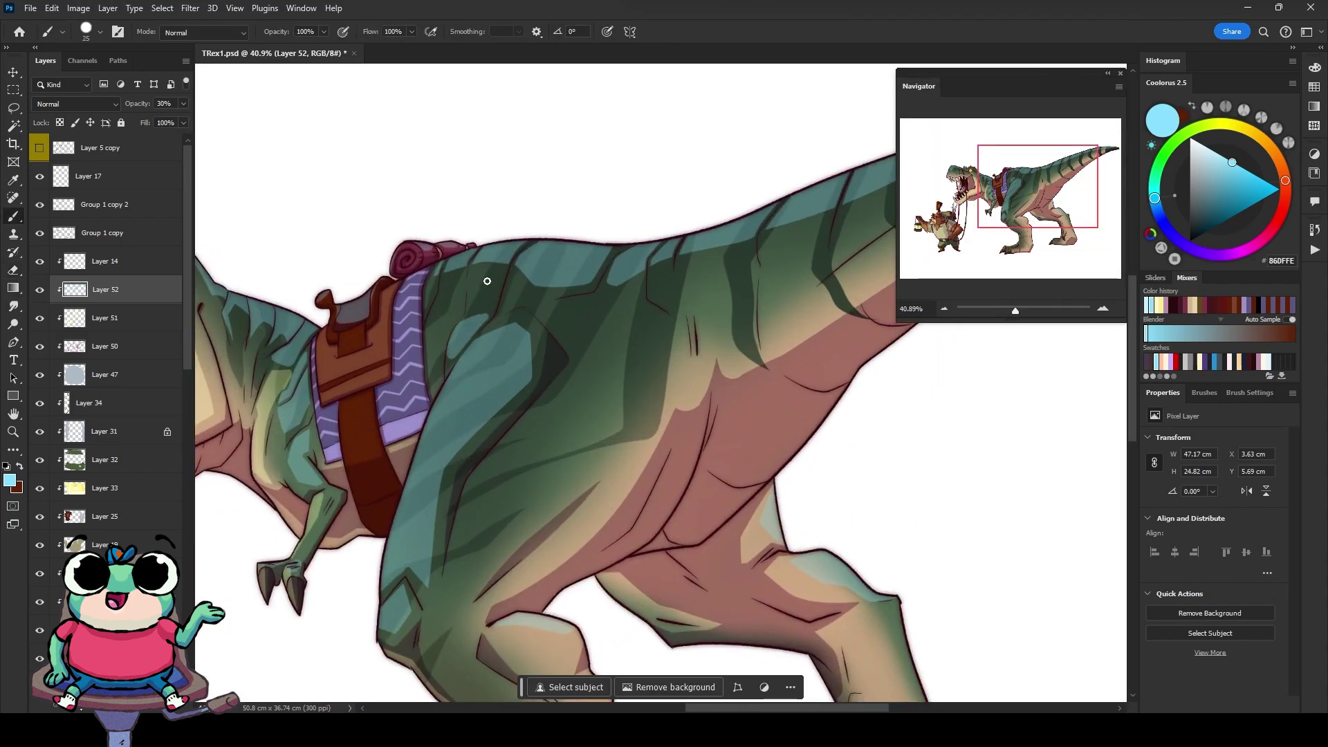
scroll(488, 282, down, 2)
key(bracketright)
key(bracketright)
key(bracketright)
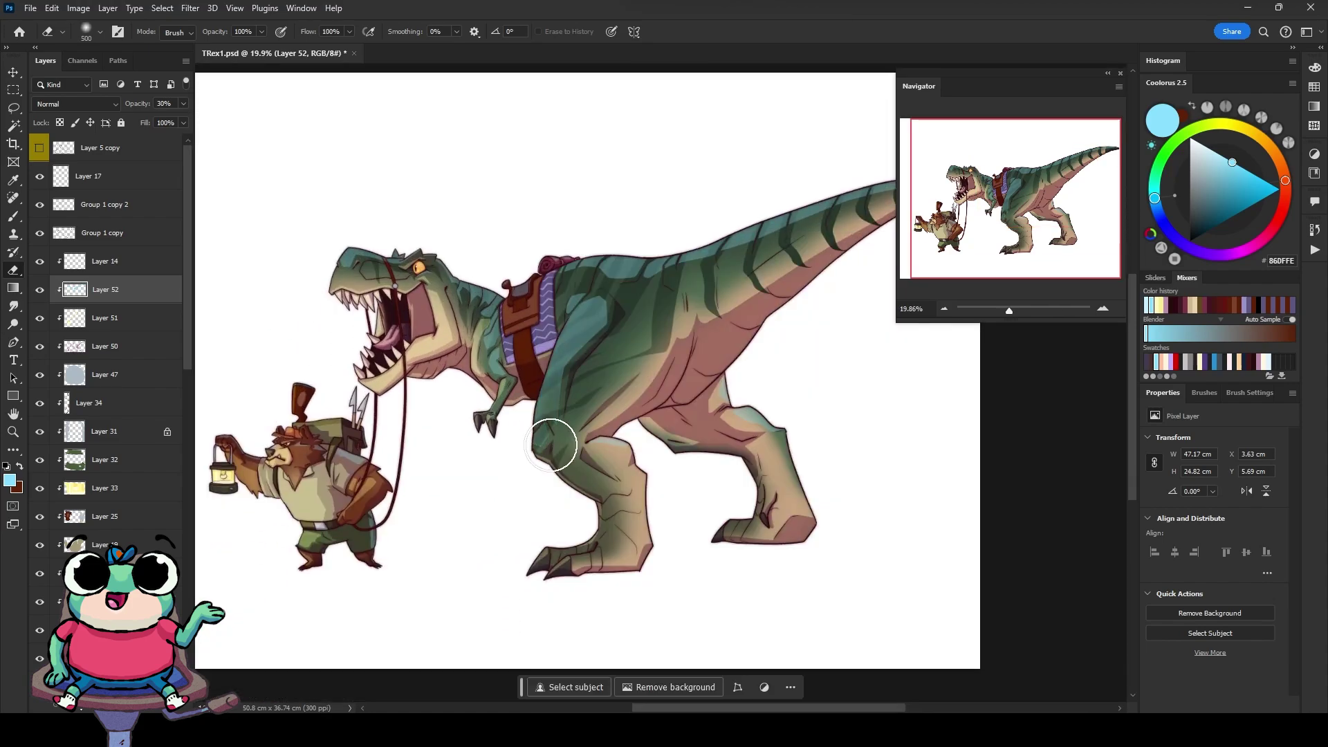
key(ctrl+0)
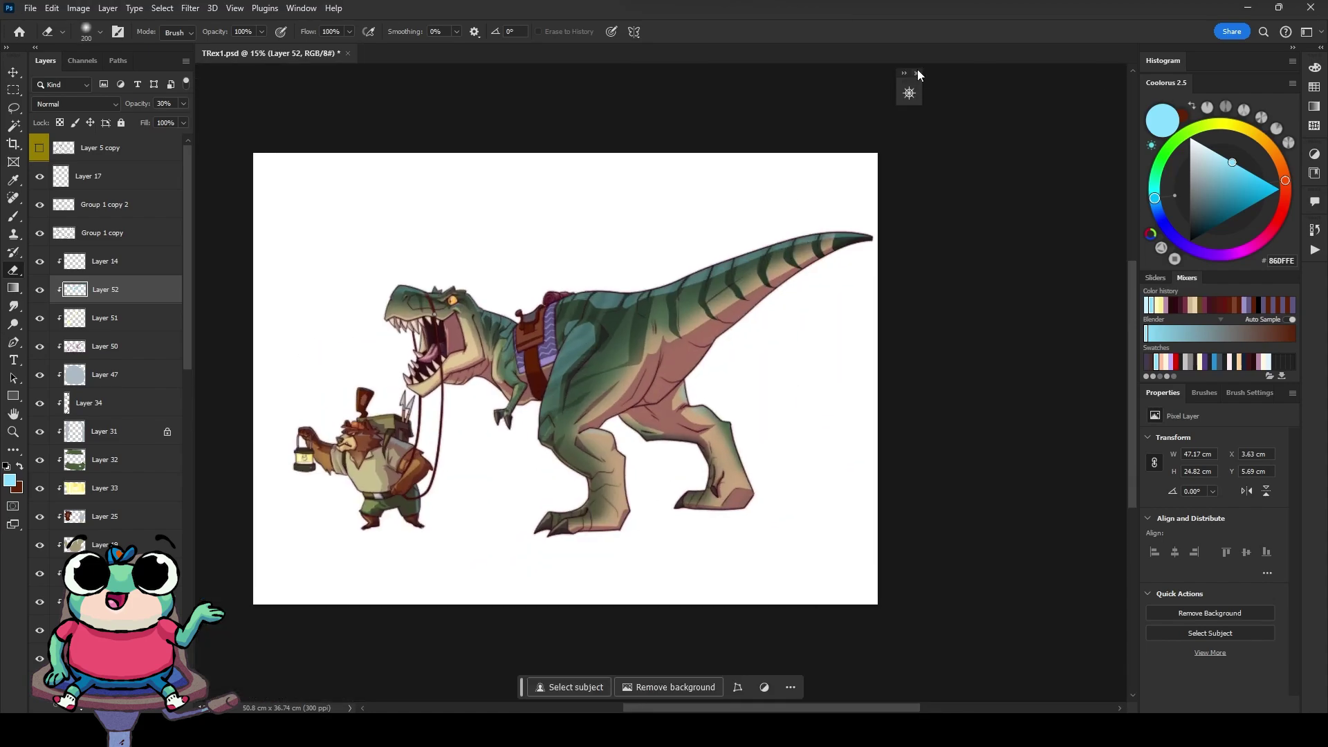
Step: On a new layer below the character group, paint a pink-purple shadow from bear to T-rex
key(v)
click(141, 171)
key(ctrl+shift+alt+n)
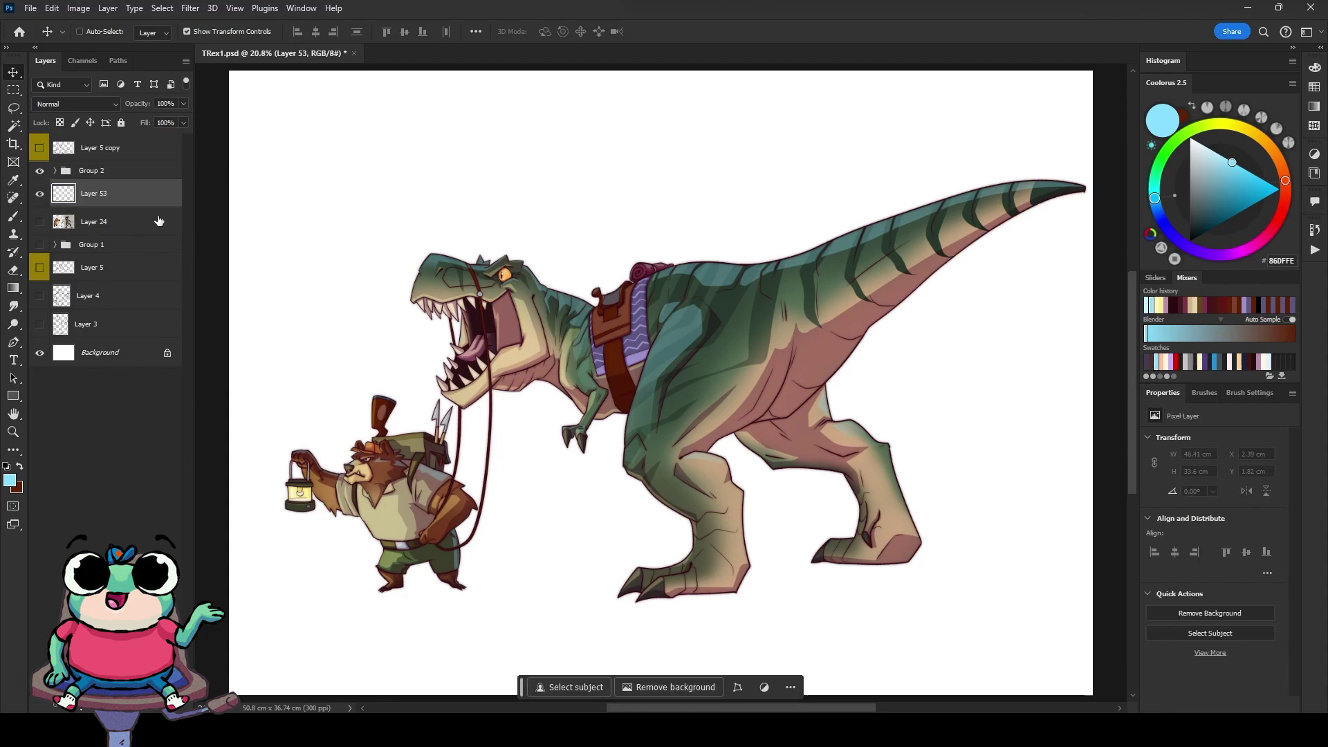
key(b)
drag(379, 592, 472, 589)
mouse_move(612, 596)
mouse_down()
mouse_move(691, 601)
mouse_move(913, 557)
mouse_up()
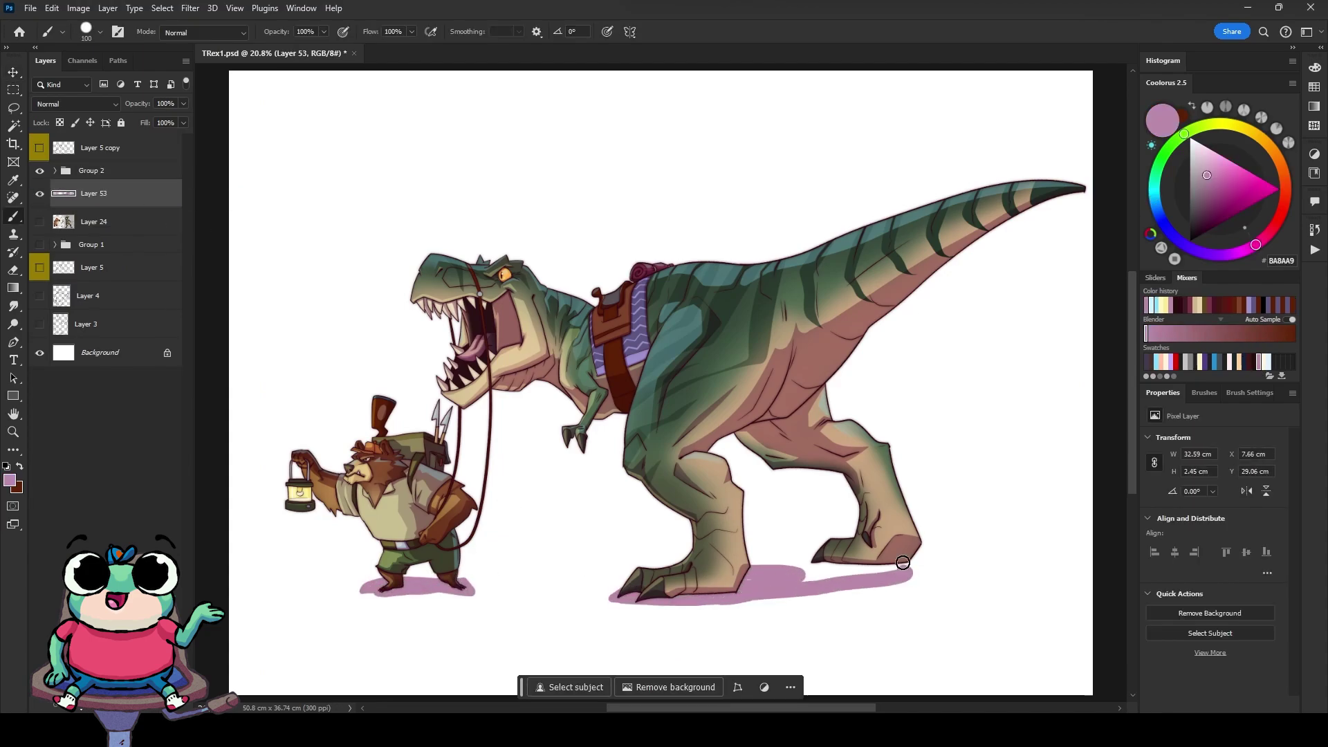
key(])
drag(754, 574, 1013, 549)
drag(858, 574, 1068, 553)
drag(442, 584, 625, 596)
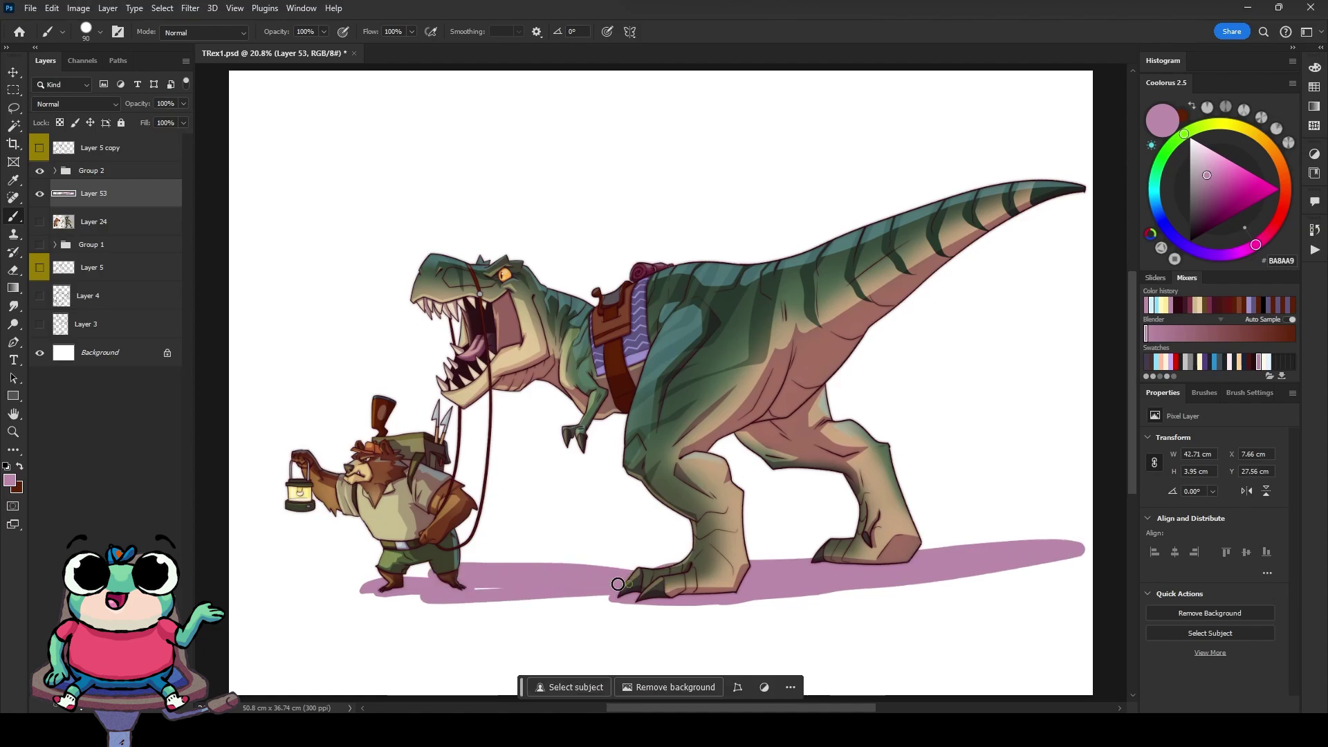
Step: Trim the shadow's top edge and extend its left end past the bear
key(e)
drag(436, 562, 1037, 542)
key(b)
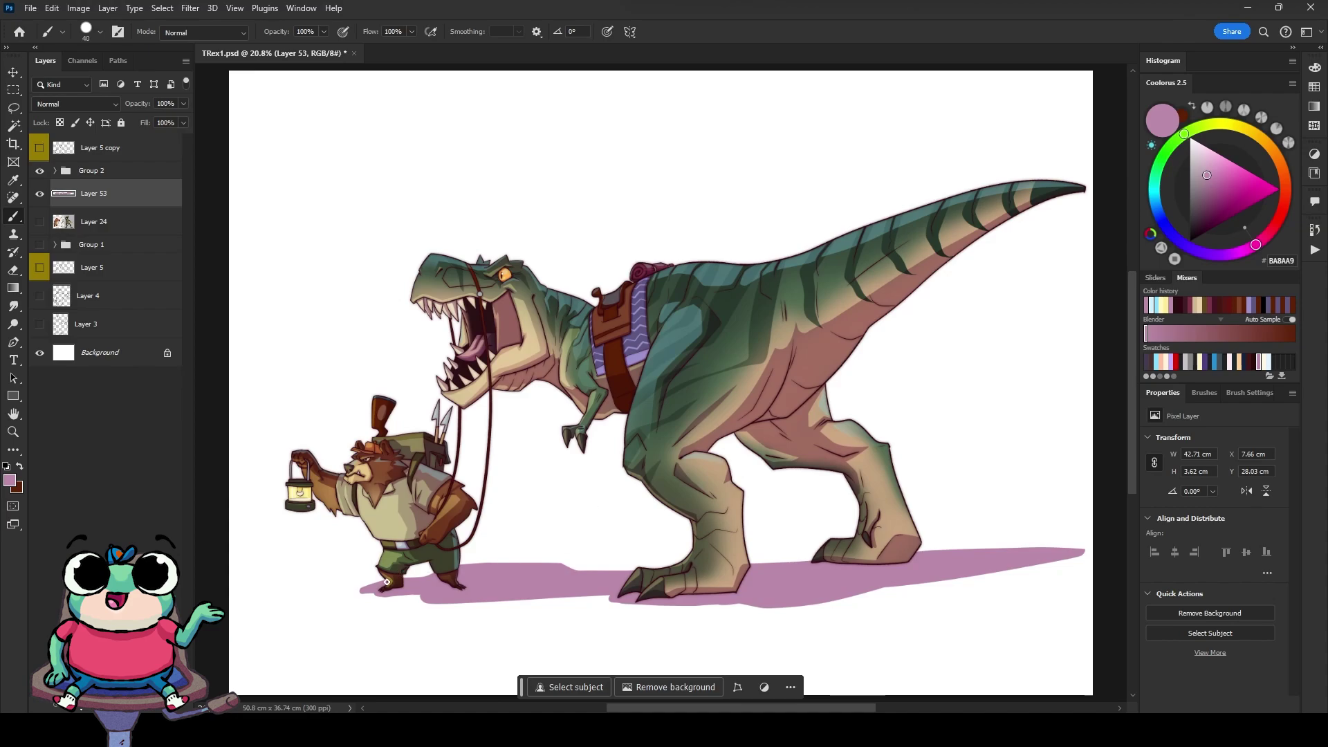
drag(415, 588, 322, 600)
key(e)
right_click(426, 453)
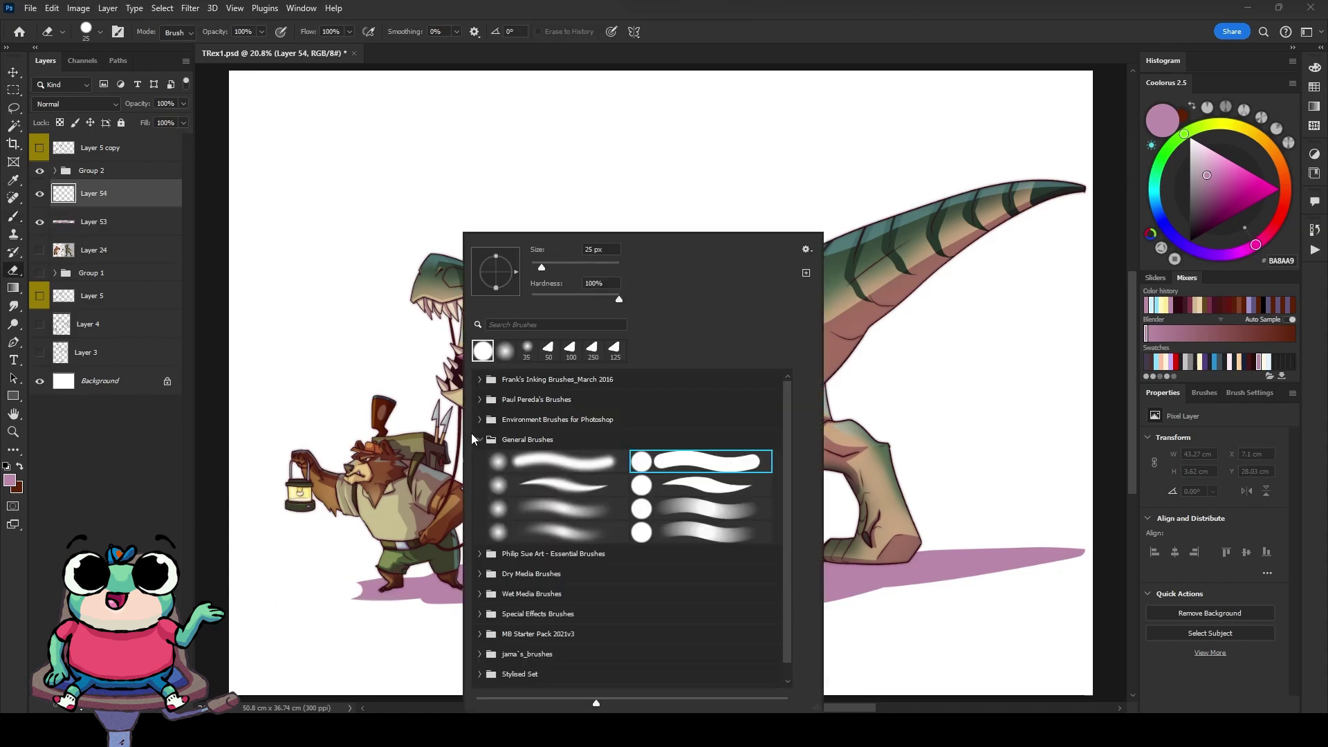
Step: On another new layer, paint grass tufts near the bear and the T-rex's feet
key(Return)
key(ctrl+shift+alt+n)
key(b)
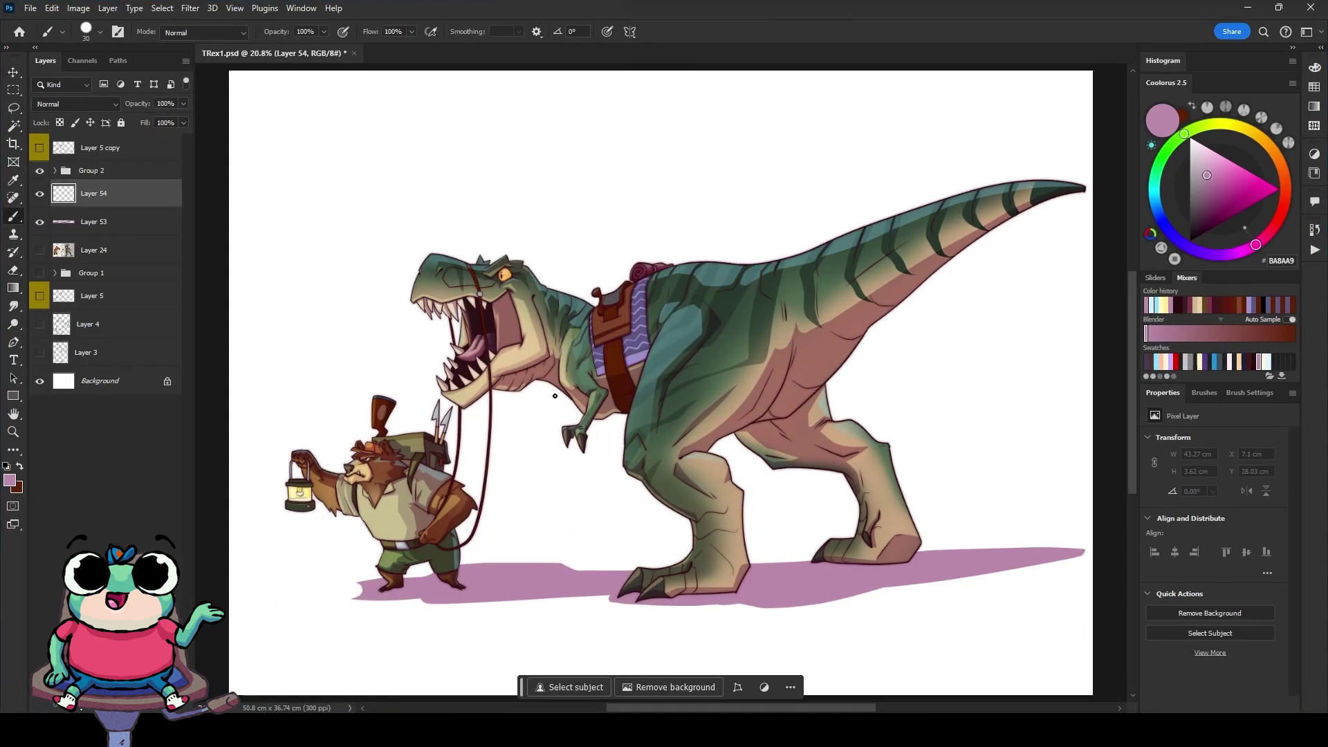
drag(467, 561, 595, 566)
drag(795, 559, 955, 550)
Step: On a new layer, paint leaf-brush bushes behind the T-rex's back leg and between the characters
key(ctrl+shift+alt+n)
right_click(765, 565)
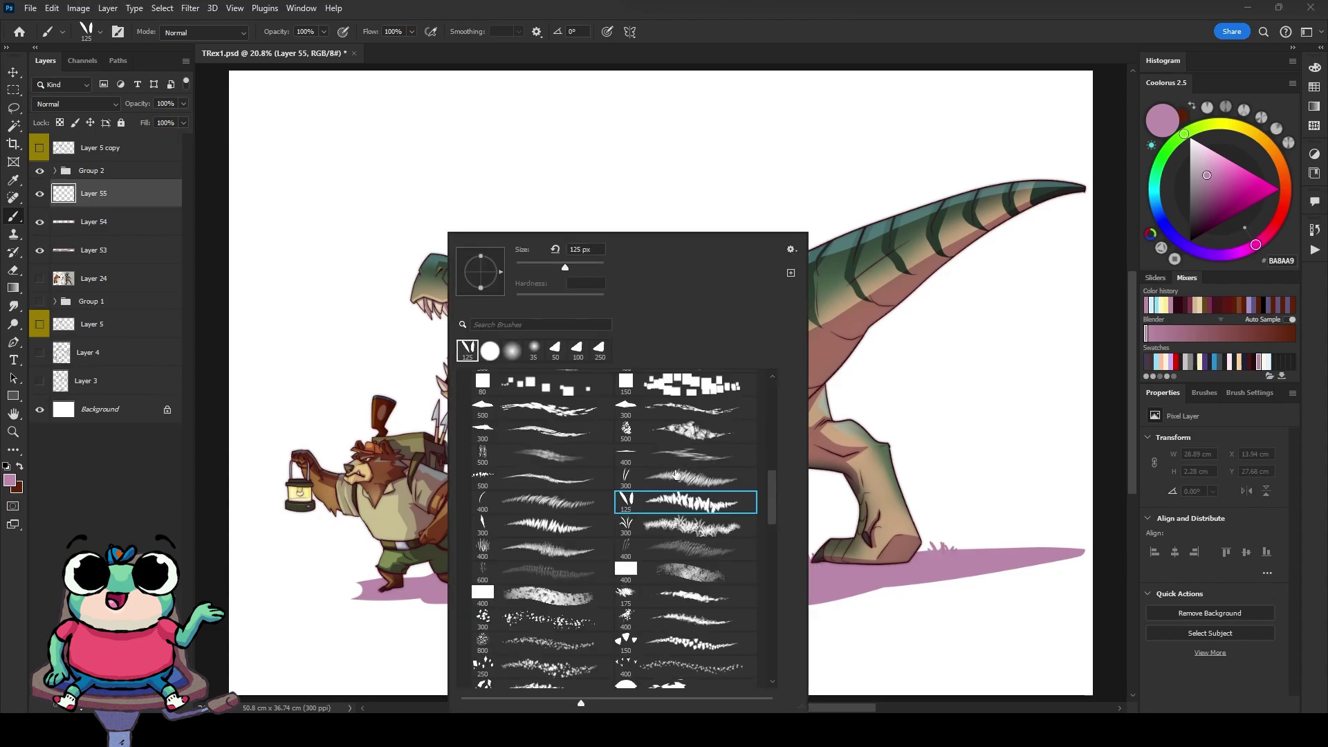
click(534, 549)
click(584, 536)
click(958, 515)
right_click(765, 553)
double_click(546, 462)
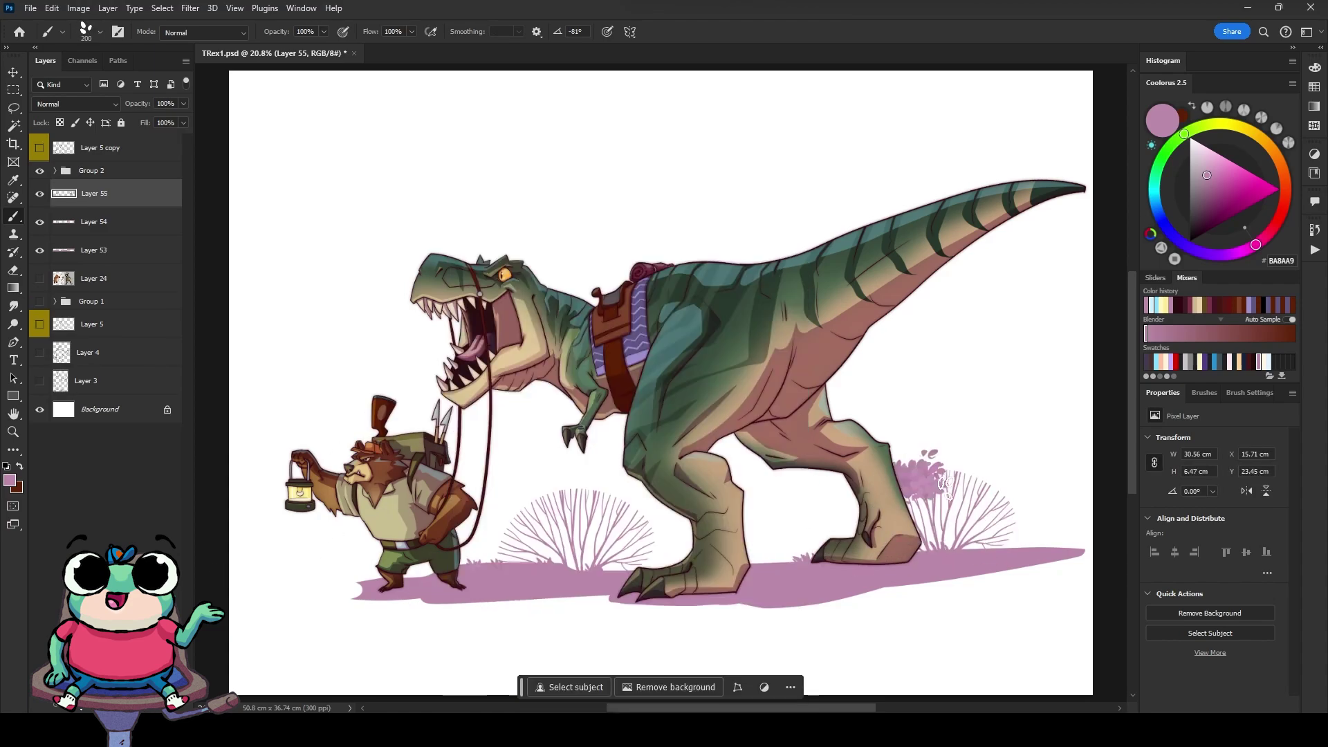
mouse_move(899, 457)
mouse_down()
mouse_move(1010, 525)
mouse_move(985, 515)
mouse_up()
mouse_move(664, 484)
mouse_down()
mouse_move(588, 546)
mouse_move(517, 497)
mouse_up()
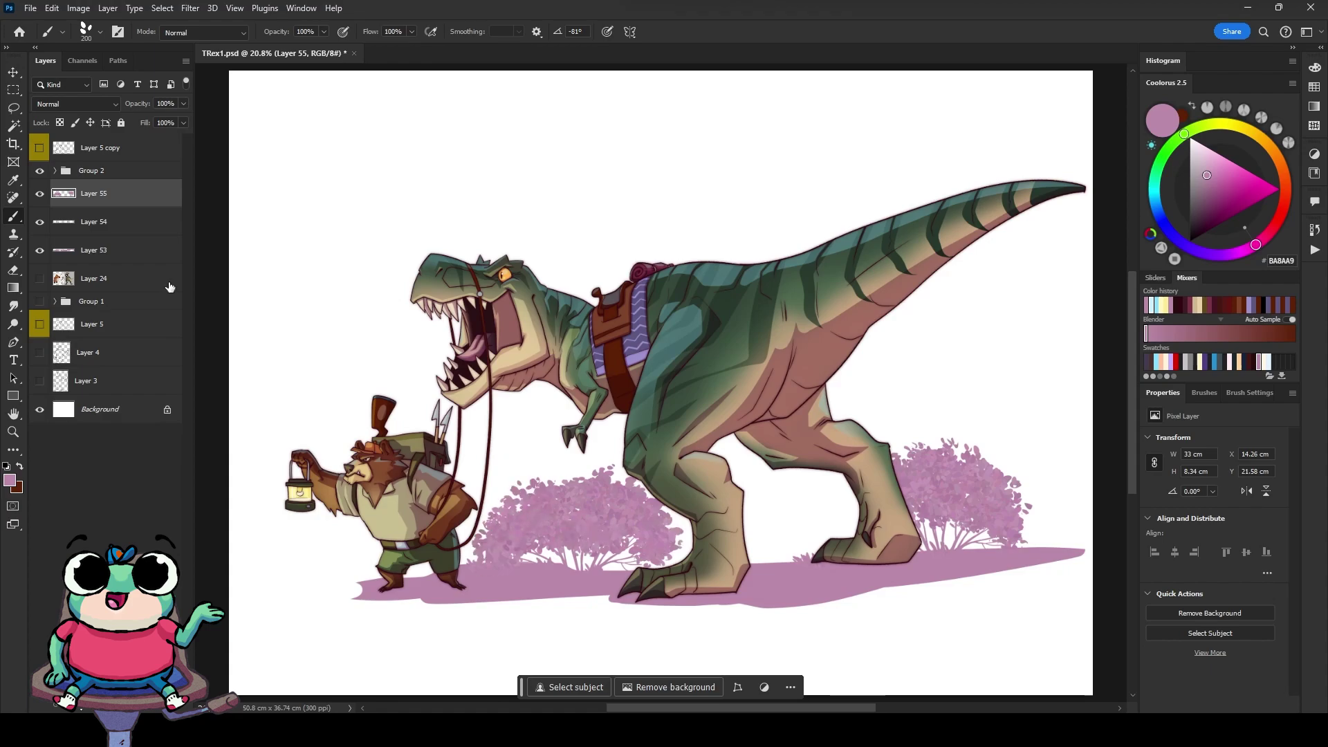
Step: Merge the shadow and grass layers and lock the merged layer's transparency
key(ctrl+e)
key(ctrl+e)
key(slash)
scroll(691, 627, right, 3)
key(g)
Step: Erase grass-shaped notches along the ground shadow's edge using a grass brush
key(e)
right_click(691, 627)
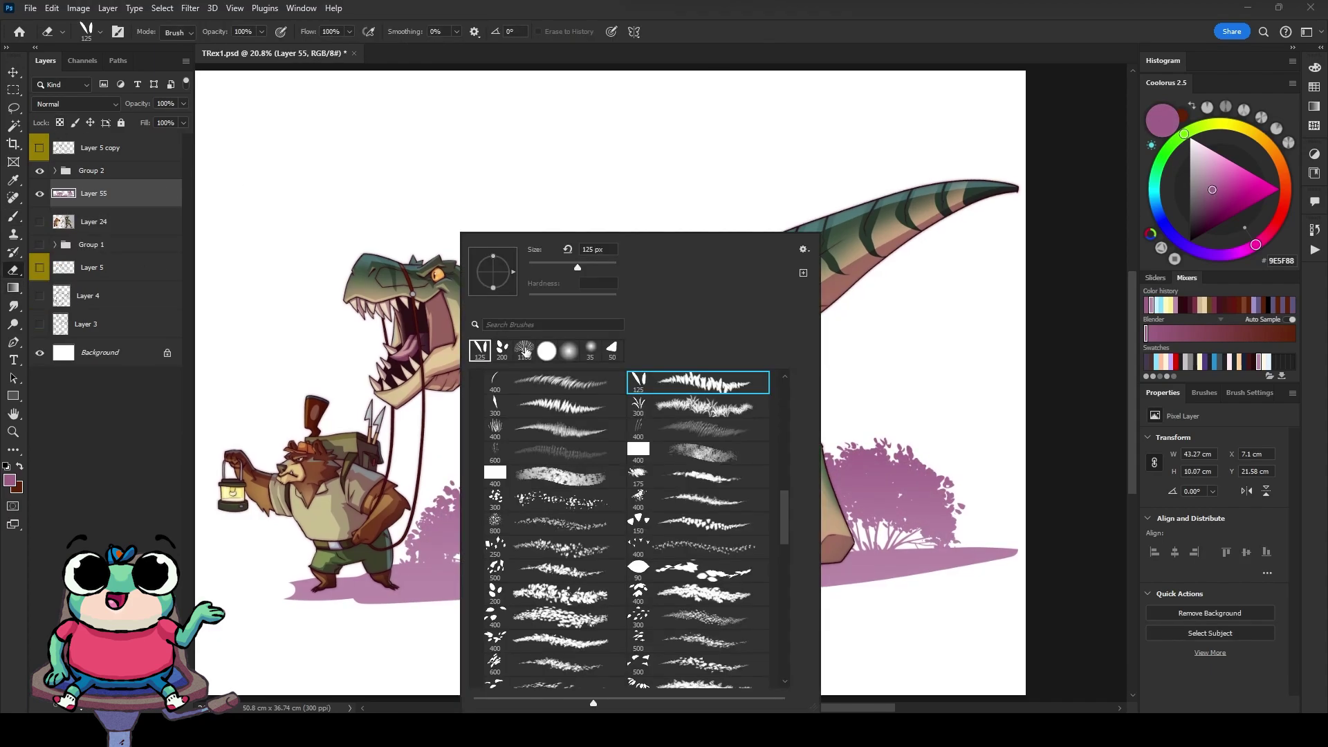
double_click(703, 380)
click(425, 593)
click(726, 598)
click(837, 581)
click(104, 170)
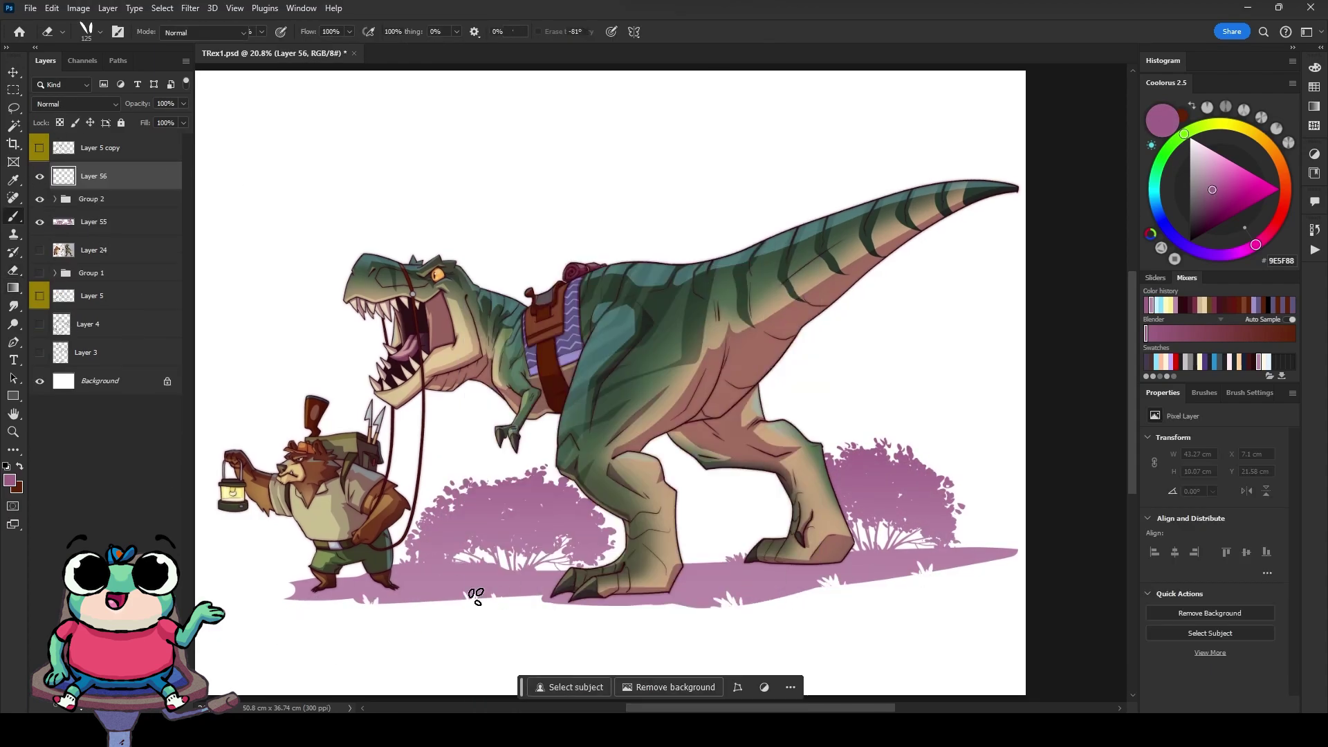
key(b)
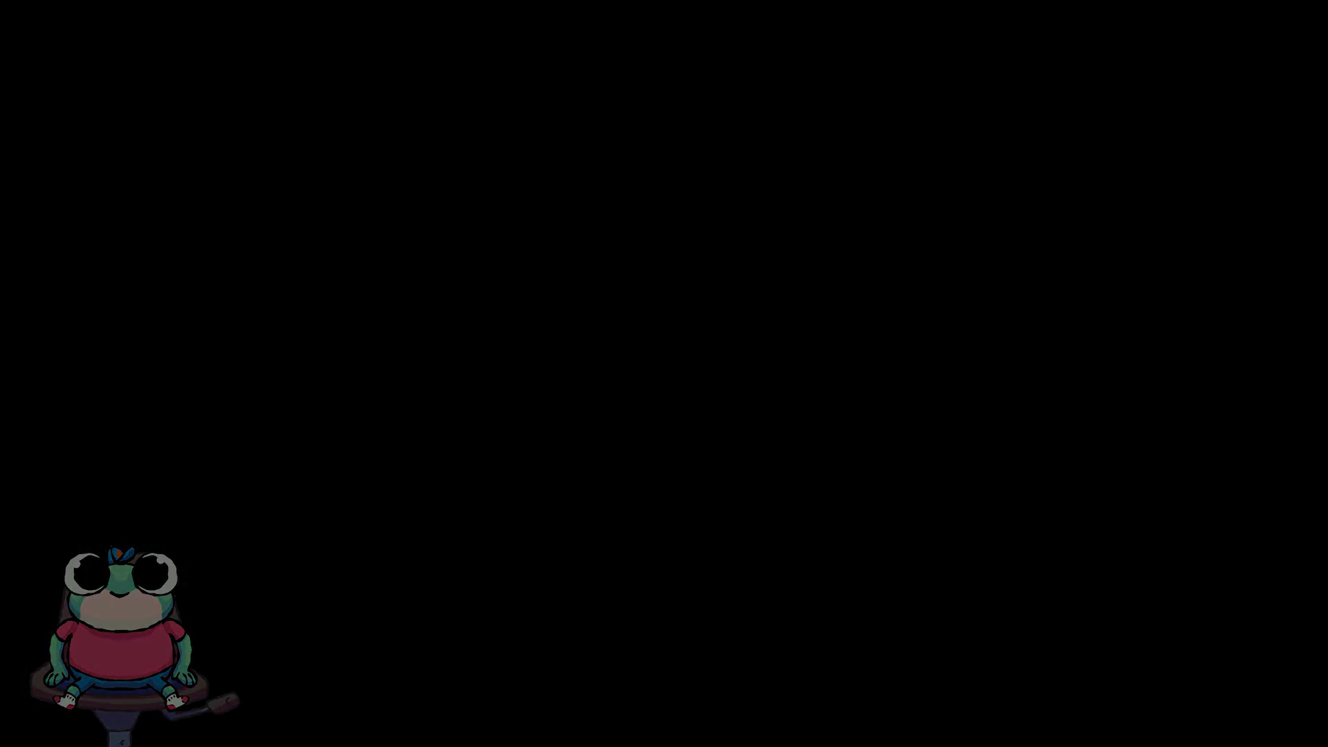